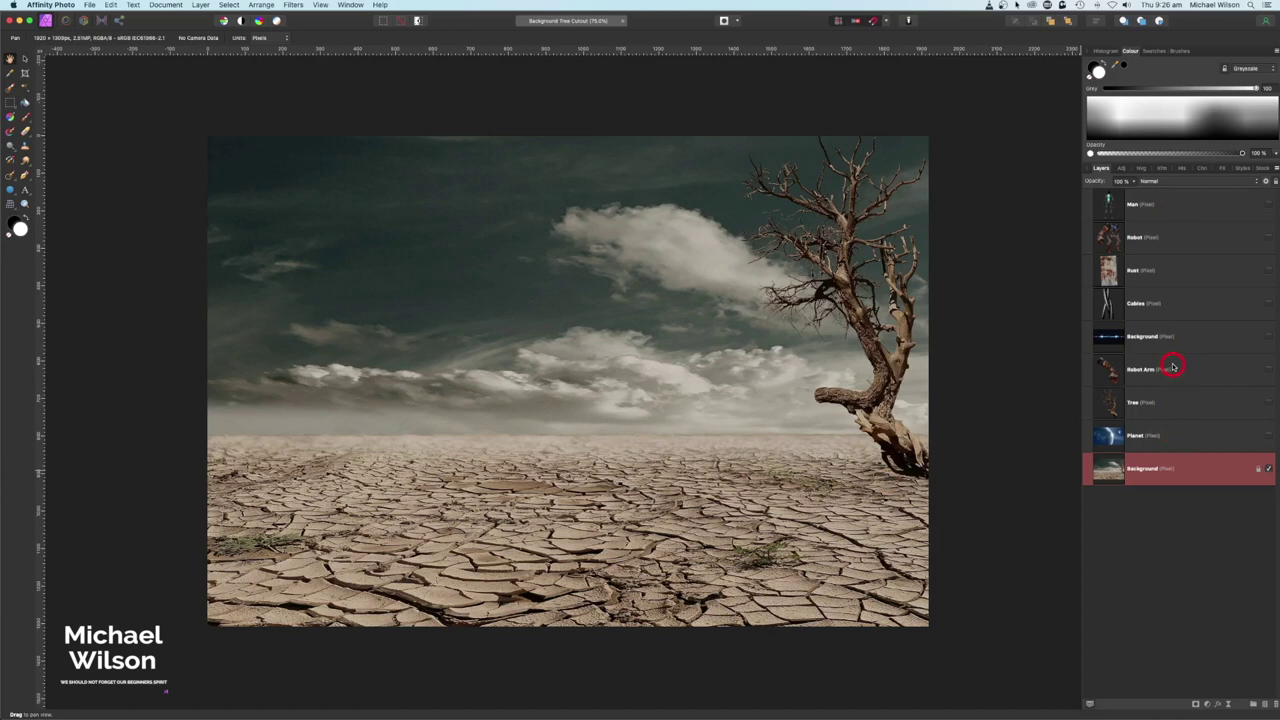
# Marquee-select the sky down to the horizon on the Background layer and copy it onto its own layer.
pyautogui.click(1167, 474)
pyautogui.click(12, 102)
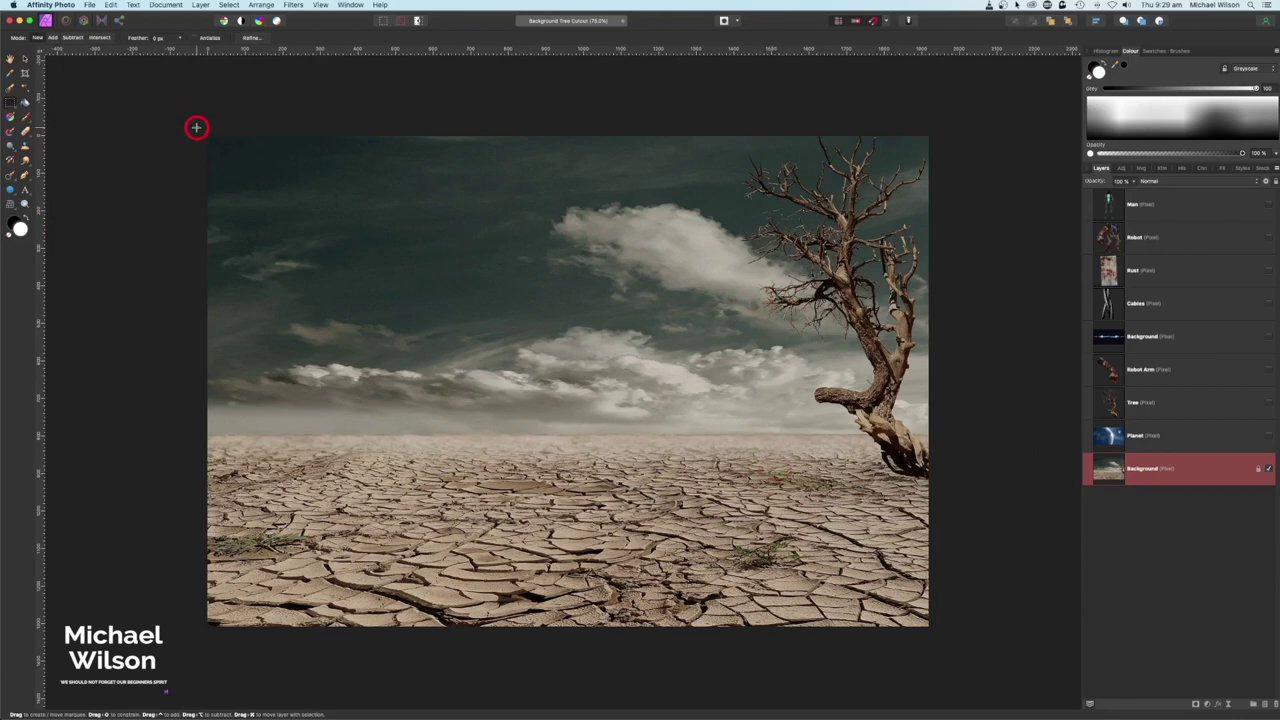
pyautogui.moveTo(196, 127); pyautogui.dragTo(912, 426)
pyautogui.press('super+j')
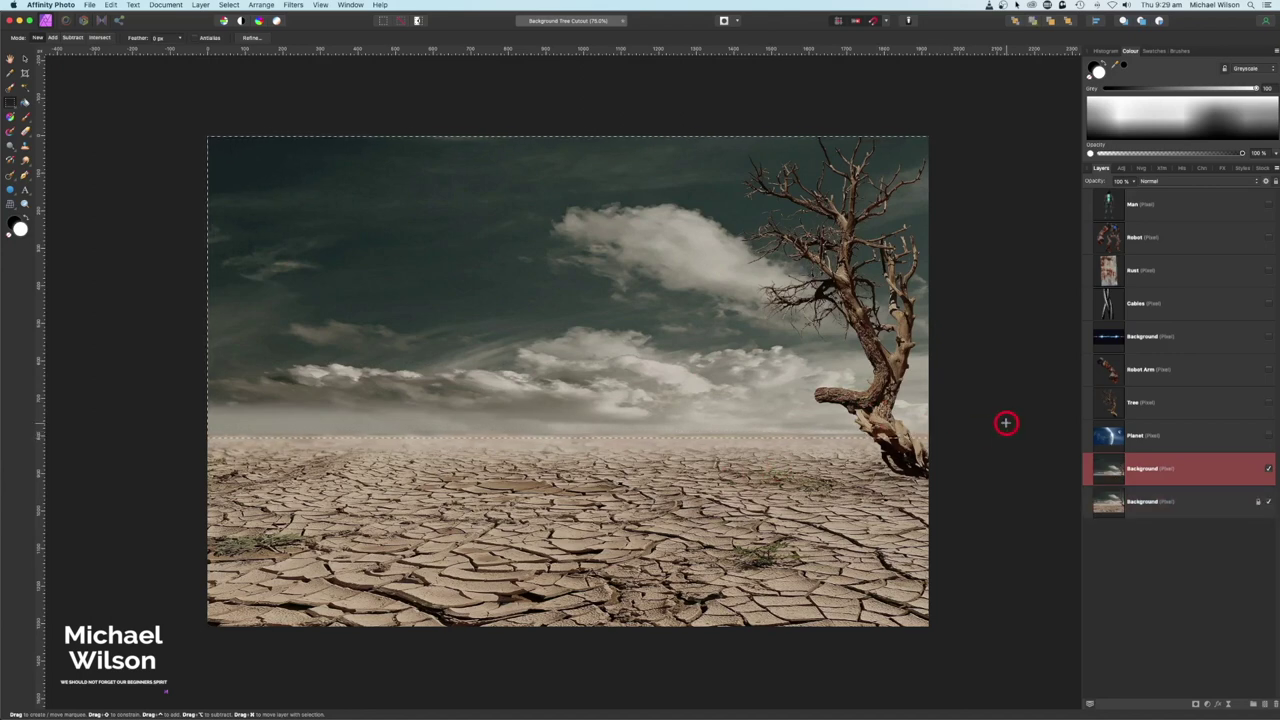
# Invert the selection and copy the cracked ground from the original Background layer onto its own layer.
pyautogui.click(413, 24)
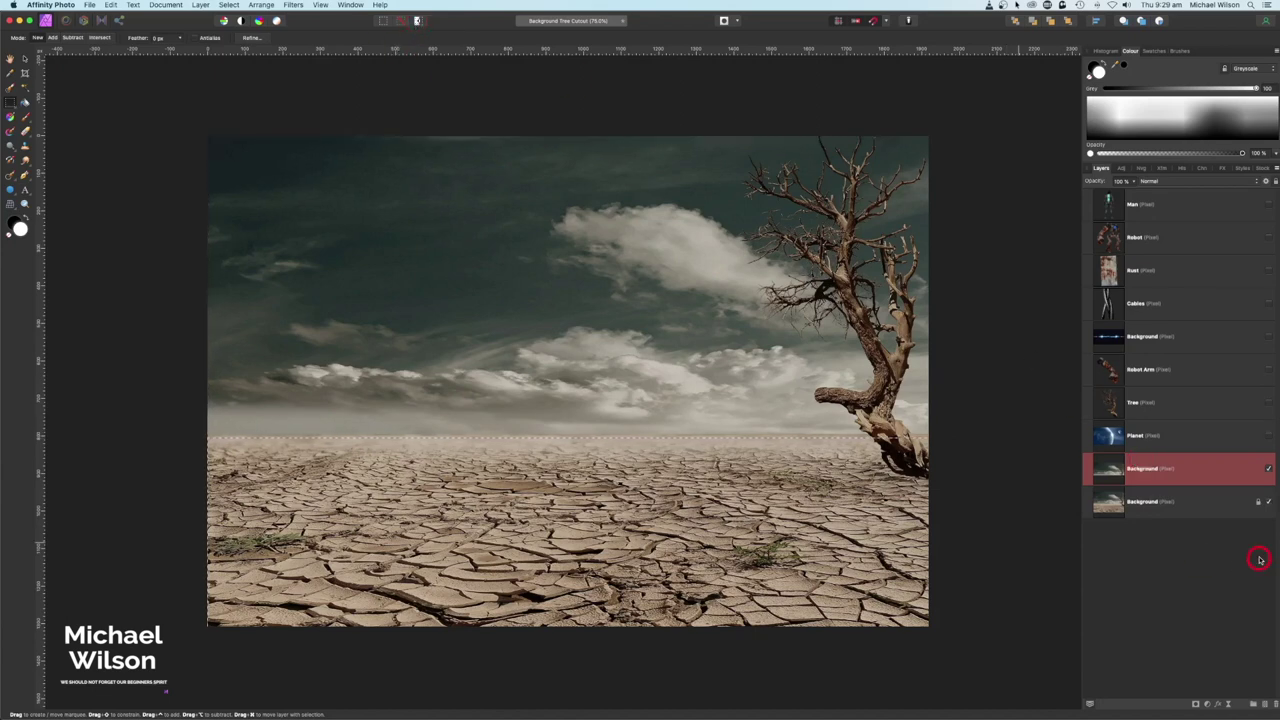
pyautogui.click(1168, 502)
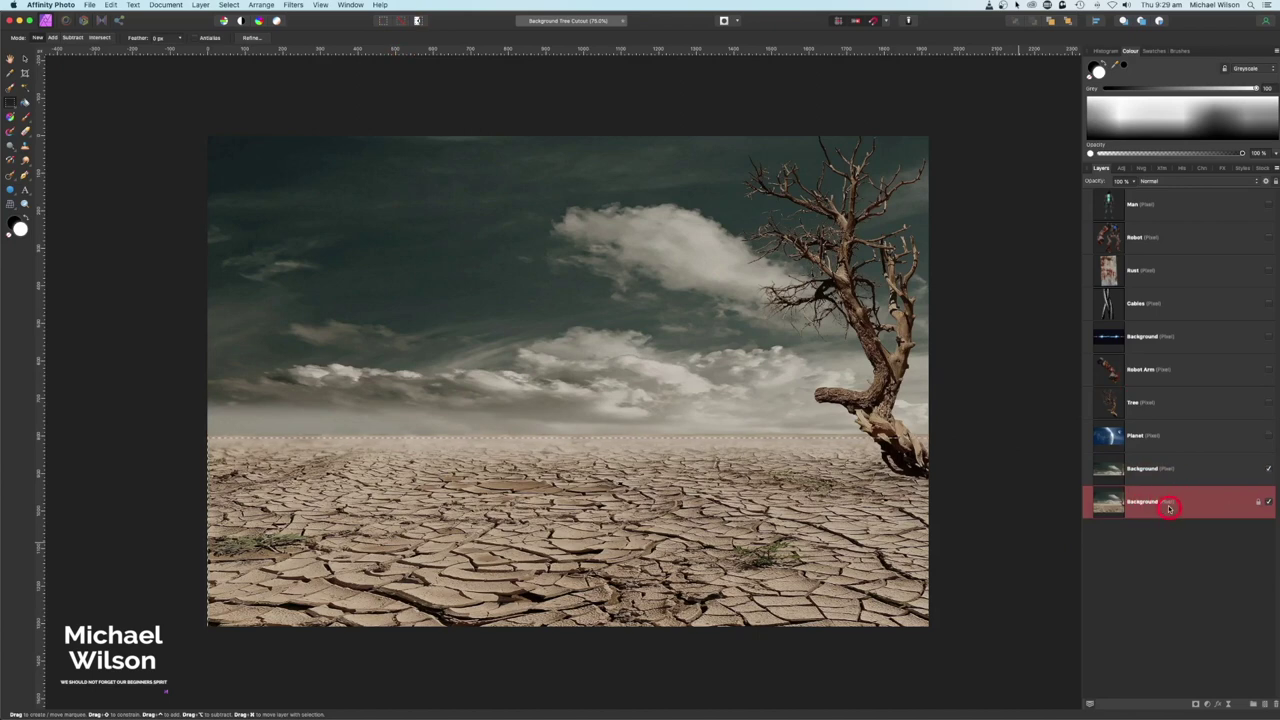
pyautogui.click(1153, 494)
pyautogui.press('super+j')
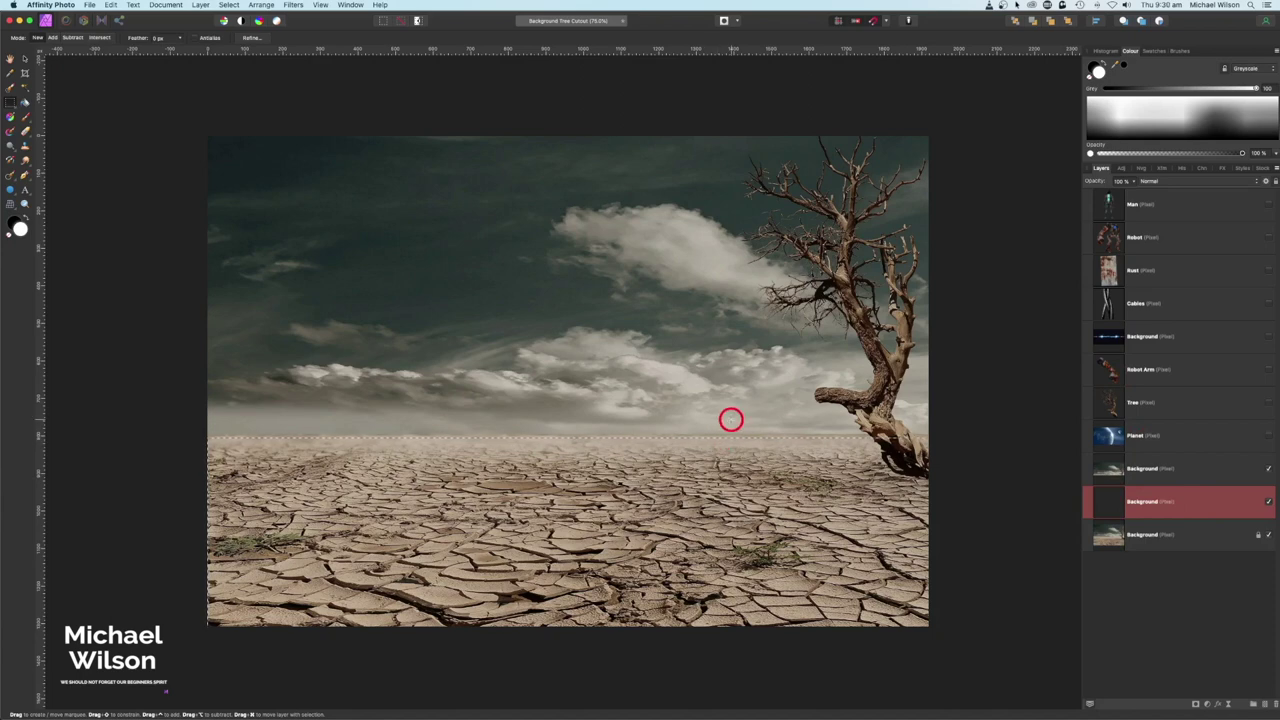
# Check the sky and ground copies by toggling them, hide the original Background, deselect, and show the Tree layer.
pyautogui.click(1268, 502)
pyautogui.click(1268, 502)
pyautogui.click(1269, 469)
pyautogui.click(1269, 469)
pyautogui.click(860, 287)
pyautogui.click(24, 150)
pyautogui.click(1164, 404)
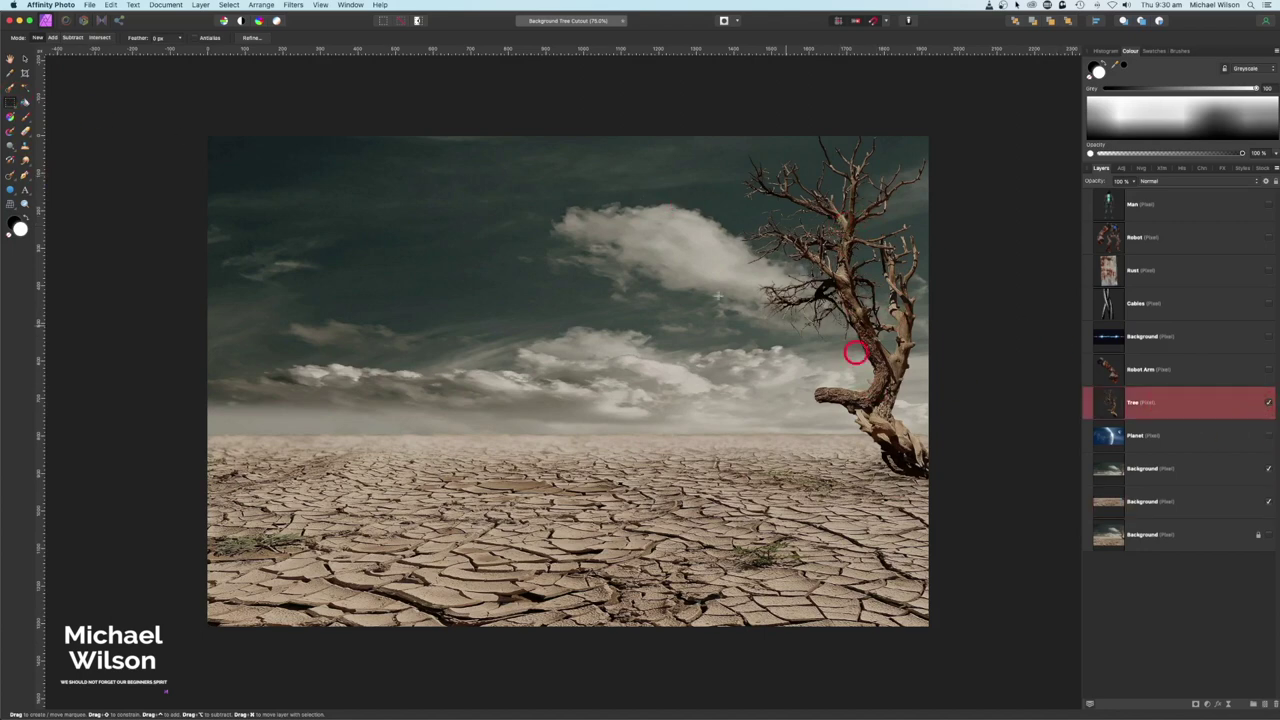
# Try moving the tree toward the middle of the image, and undo the move.
pyautogui.click(25, 59)
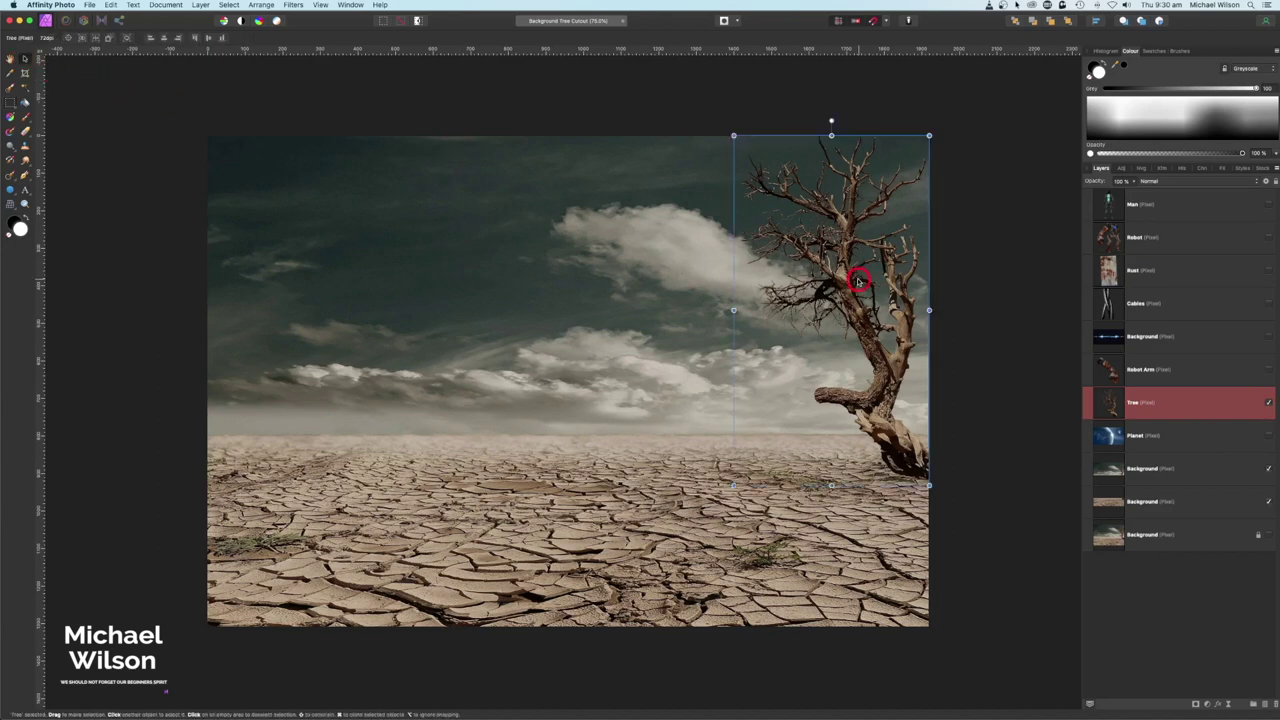
pyautogui.moveTo(846, 277); pyautogui.dragTo(613, 292)
pyautogui.press('super+z')
pyautogui.press('super+z')
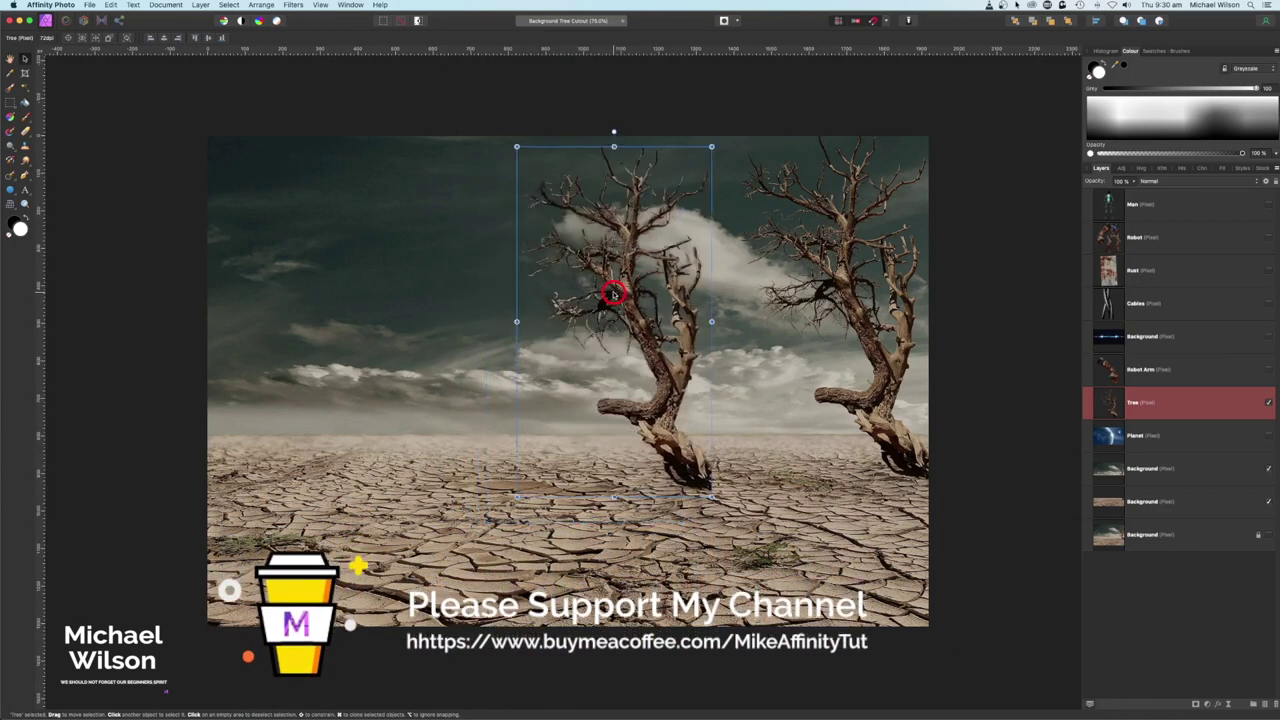
# Select the Planet layer and make it visible.
pyautogui.click(1155, 440)
pyautogui.click(1136, 440)
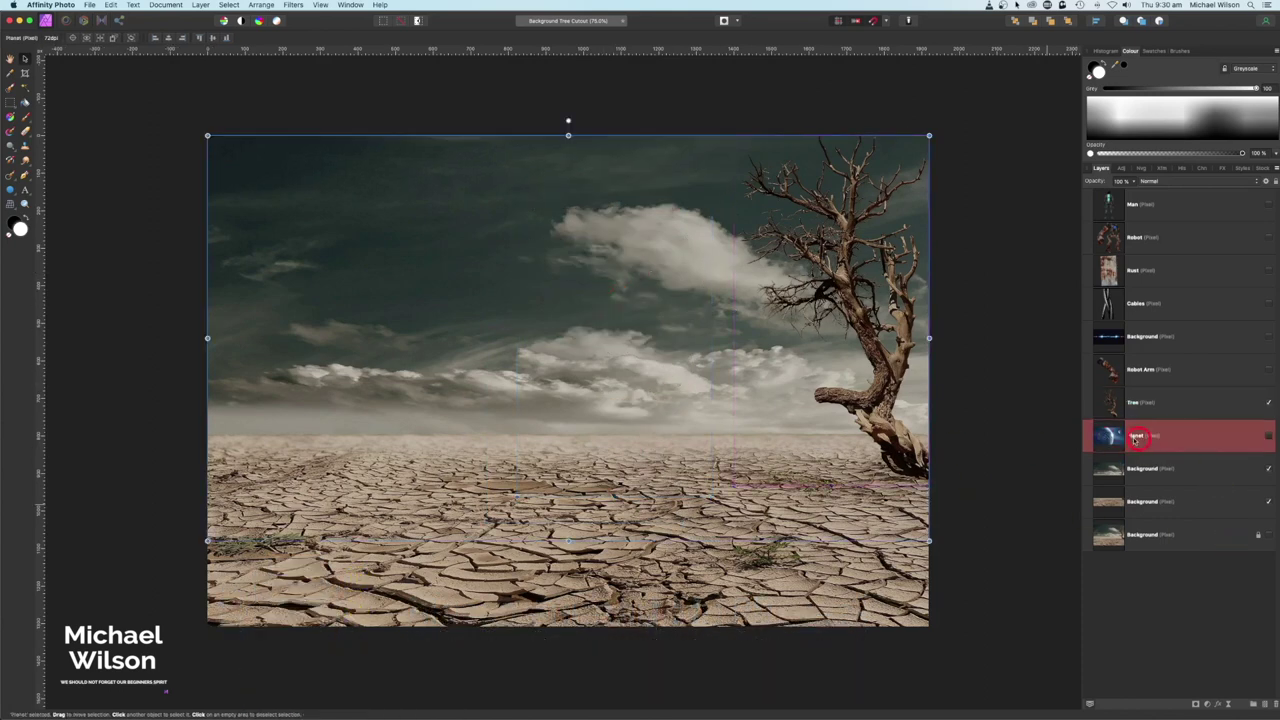
pyautogui.click(1256, 439)
pyautogui.click(1268, 437)
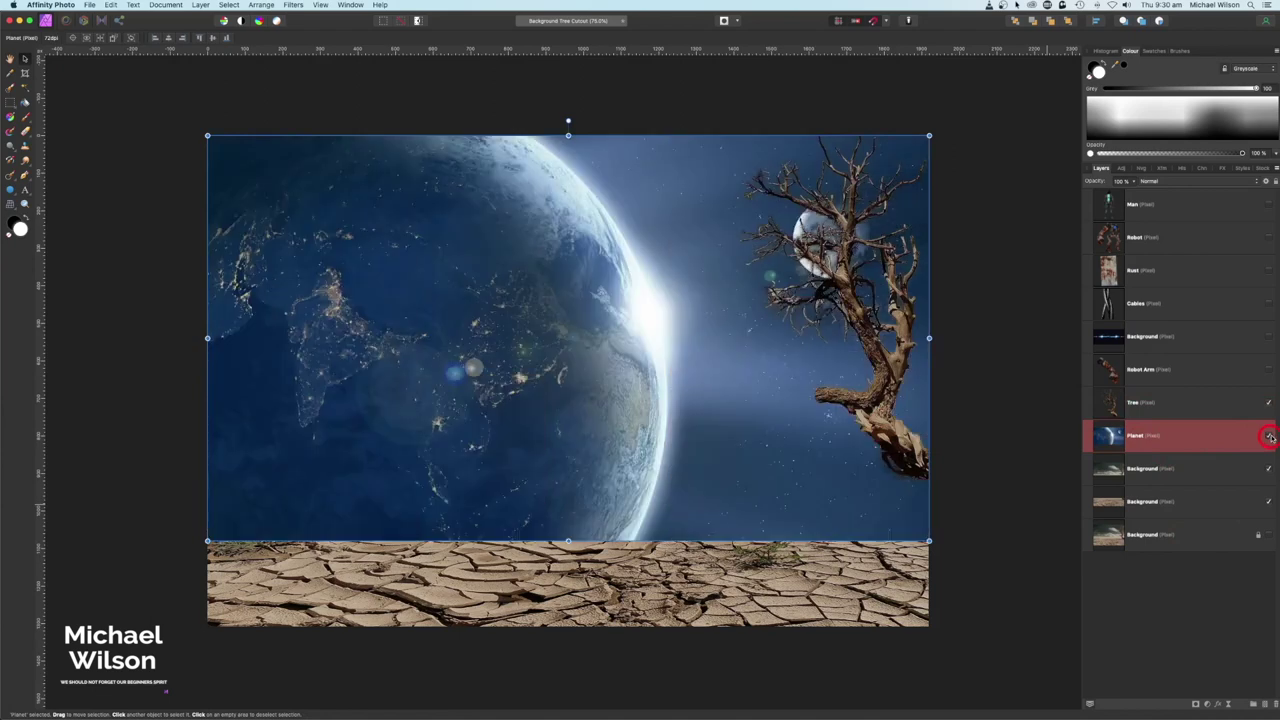
# Move the sky copy above the Planet layer, and place the ground copy between the sky and the planet.
pyautogui.click(1137, 467)
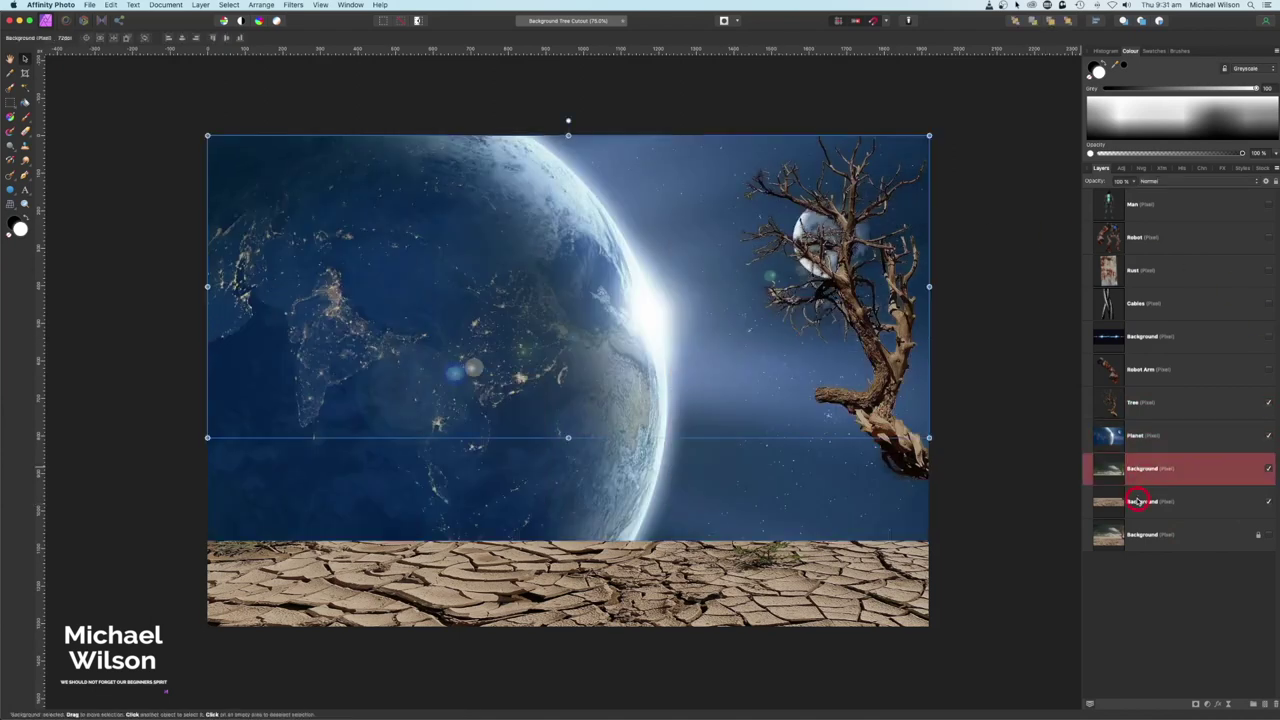
pyautogui.moveTo(1147, 469)
pyautogui.mouseDown()
pyautogui.moveTo(1146, 434)
pyautogui.moveTo(1147, 446)
pyautogui.mouseUp()
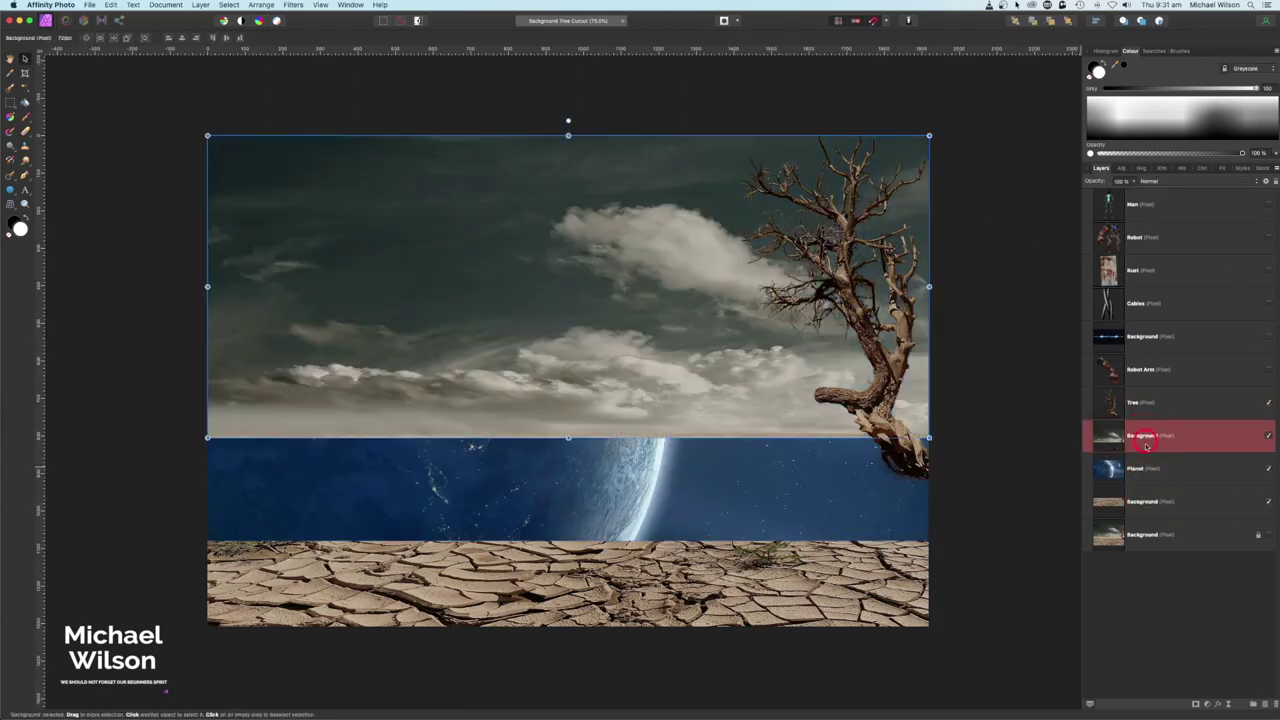
pyautogui.click(1145, 498)
pyautogui.moveTo(1155, 498); pyautogui.dragTo(1163, 450)
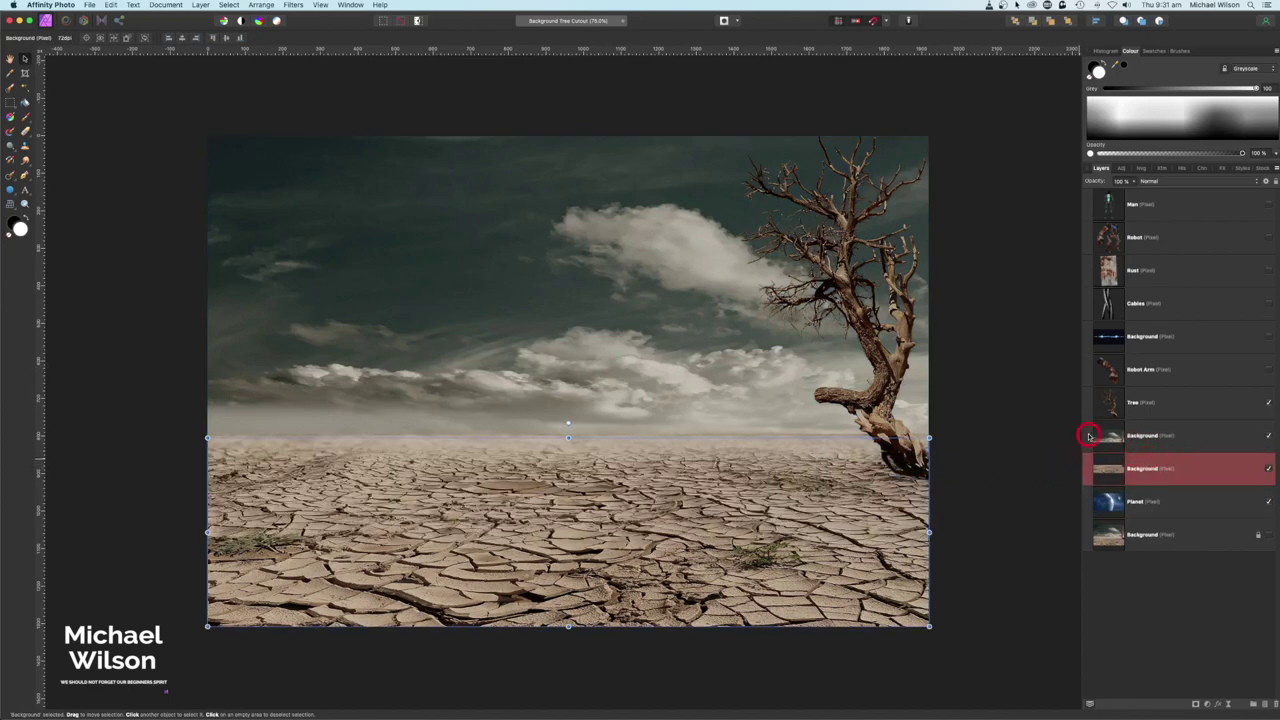
# Rename the sky background layer to Sky Copy.
pyautogui.click(1147, 437)
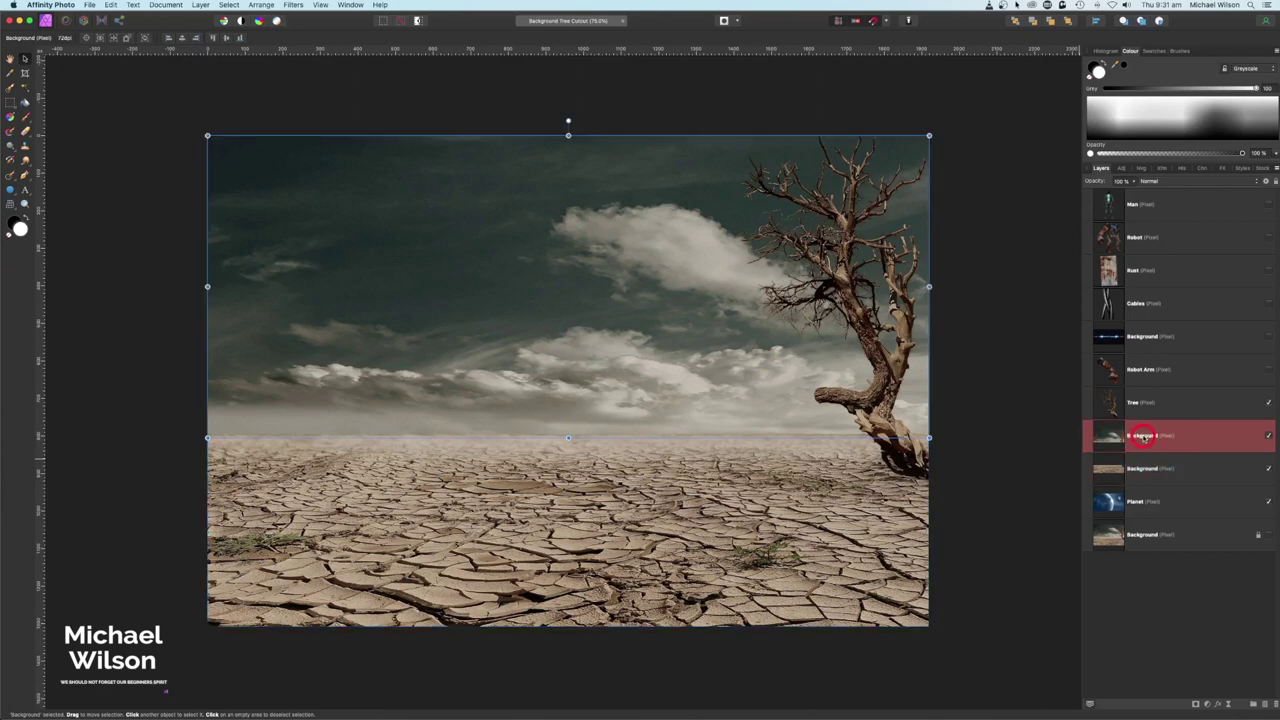
pyautogui.doubleClick(1142, 436)
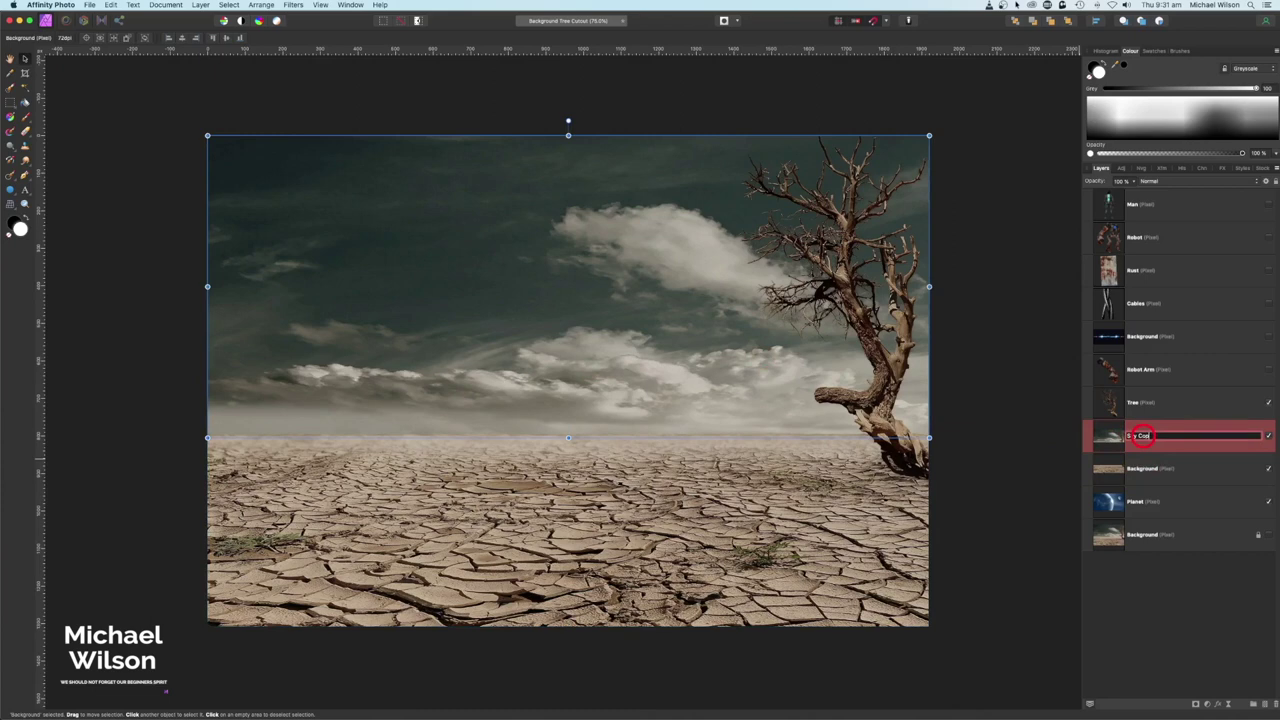
pyautogui.press('Return')
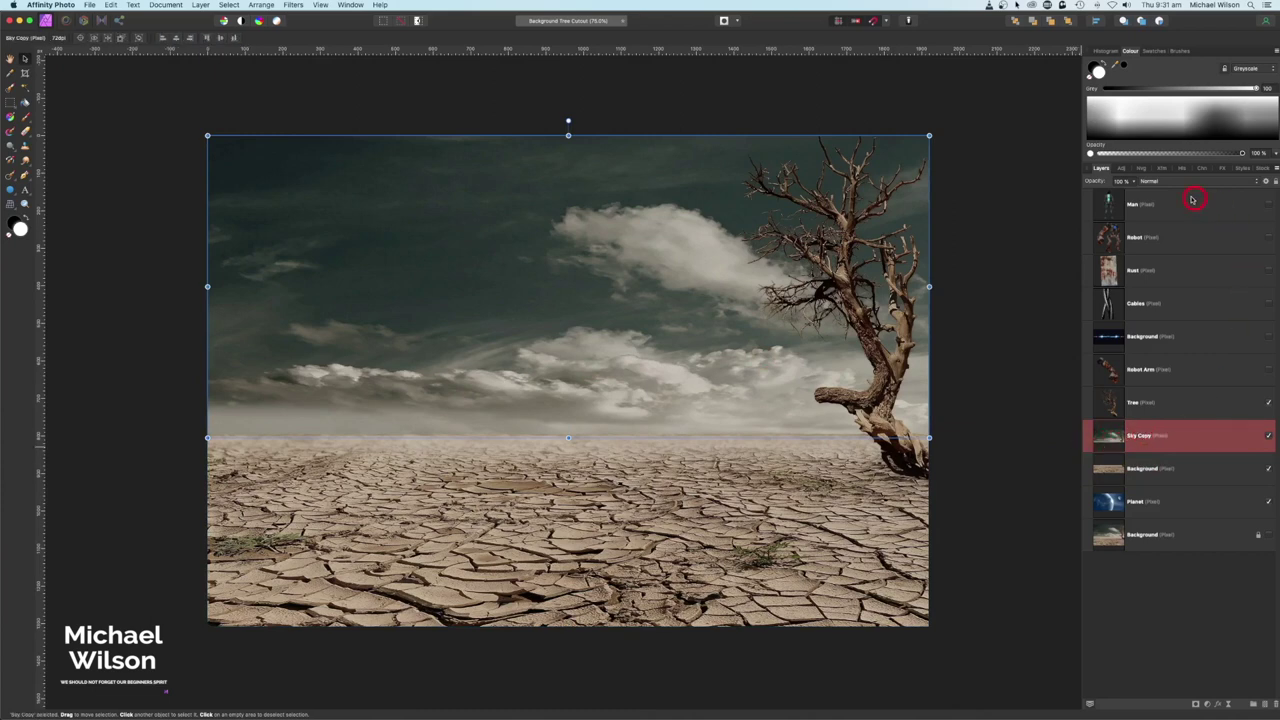
# Set the Sky Copy layer's blend mode to Screen and compare the image with the Tree layer hidden and shown.
pyautogui.click(1156, 181)
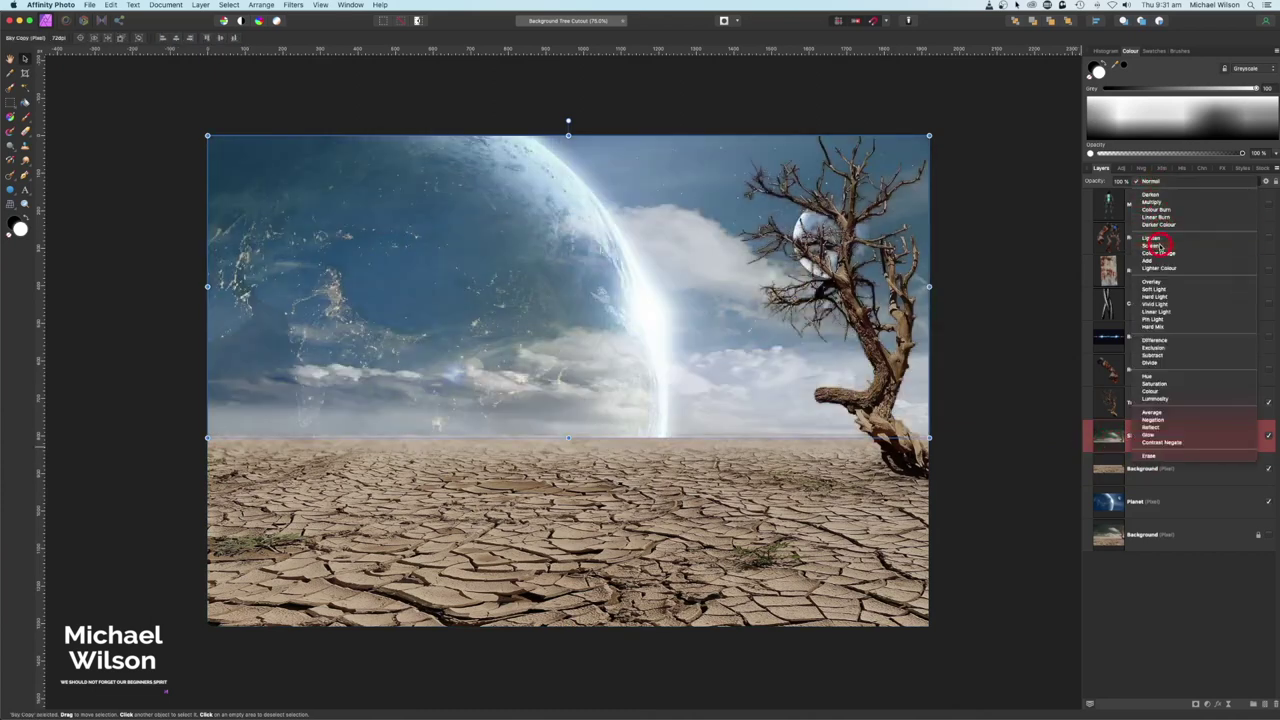
pyautogui.click(1160, 246)
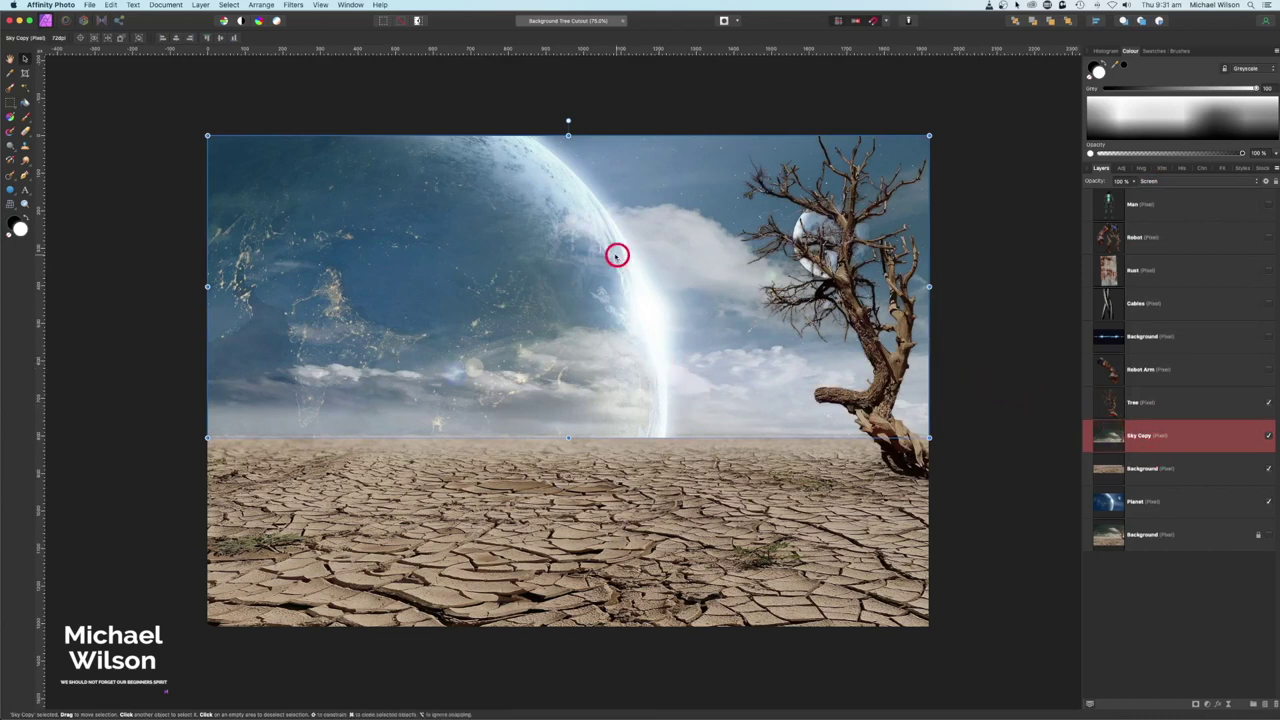
pyautogui.click(1027, 410)
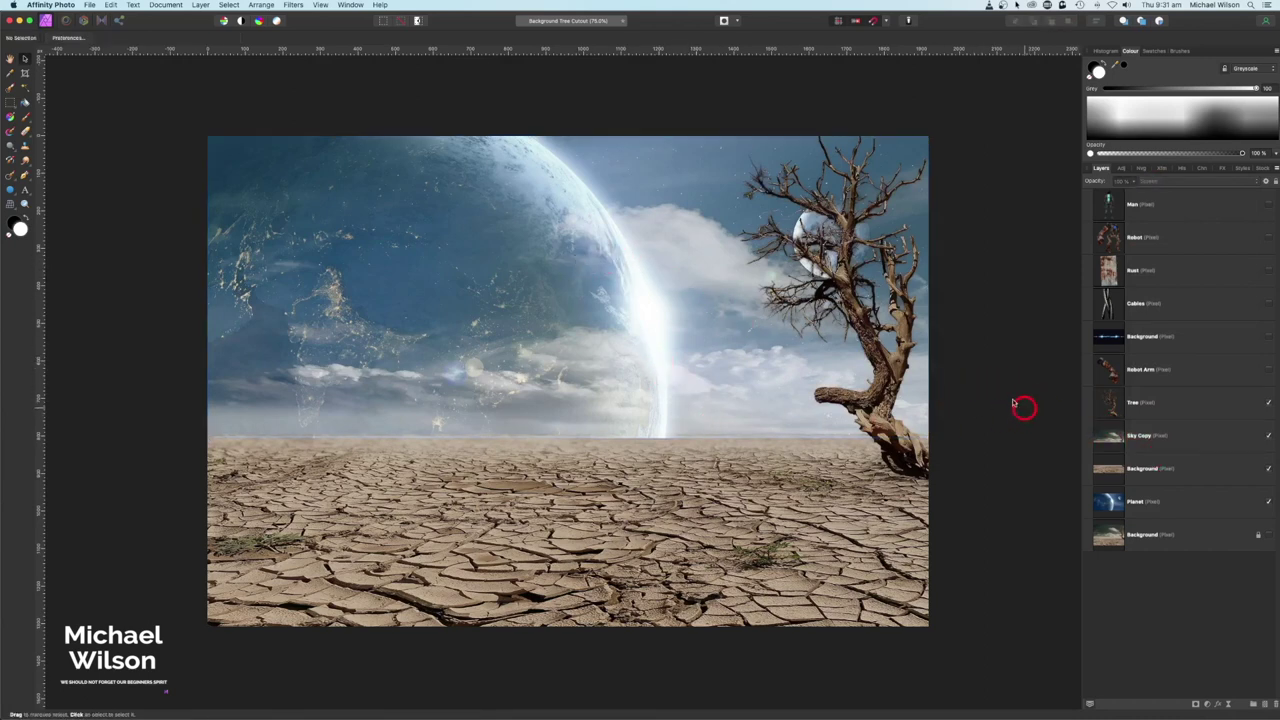
pyautogui.click(1270, 403)
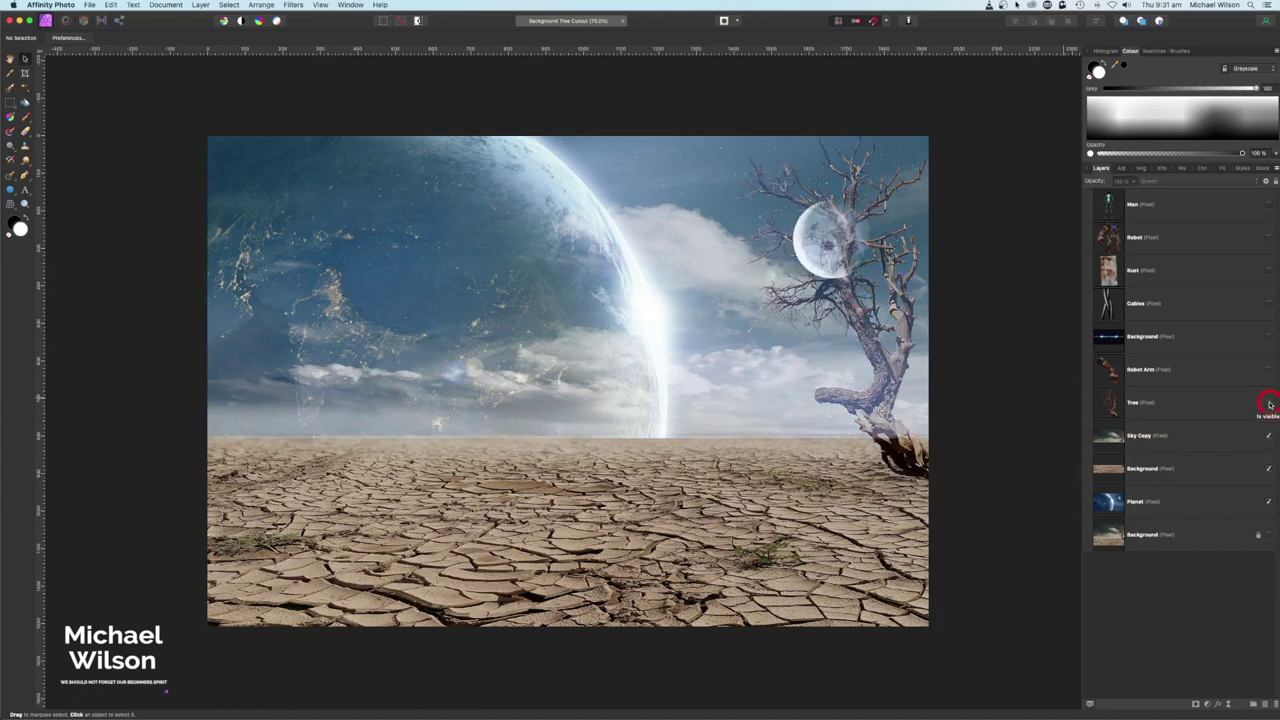
pyautogui.click(1270, 403)
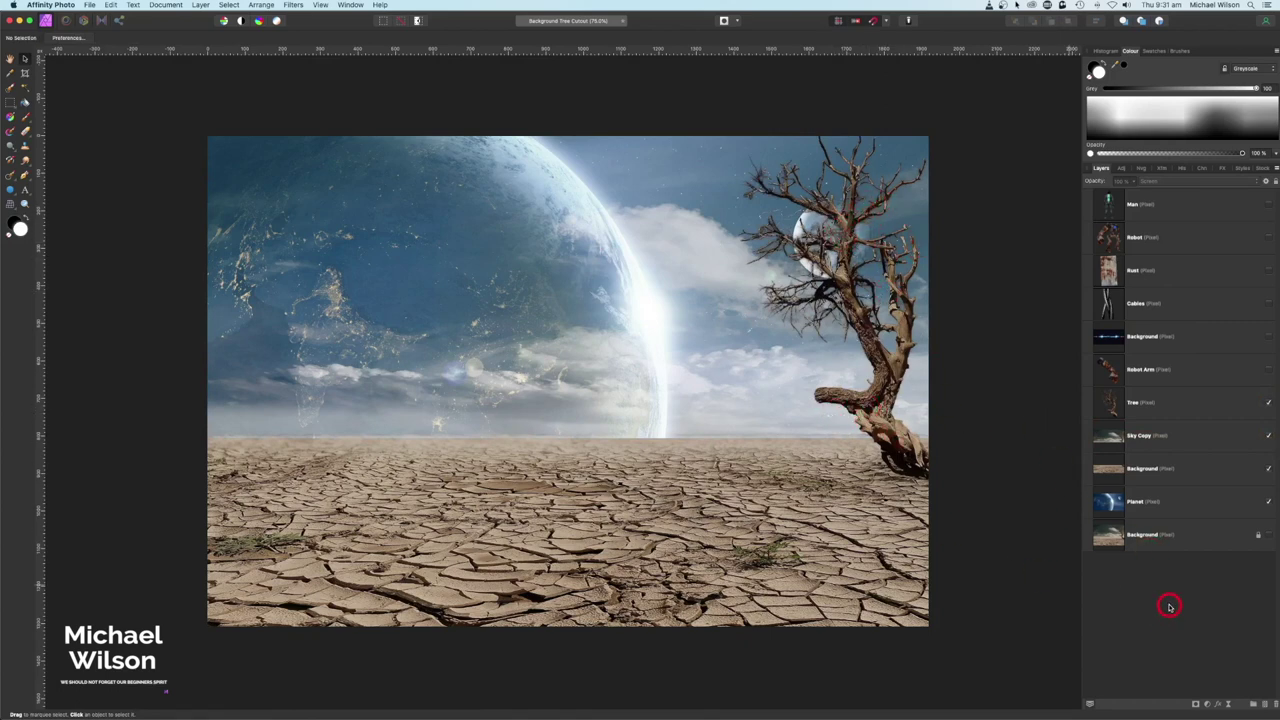
# Darken the ground layer with an Exposure adjustment of about -2.3 nested inside it.
pyautogui.click(1130, 469)
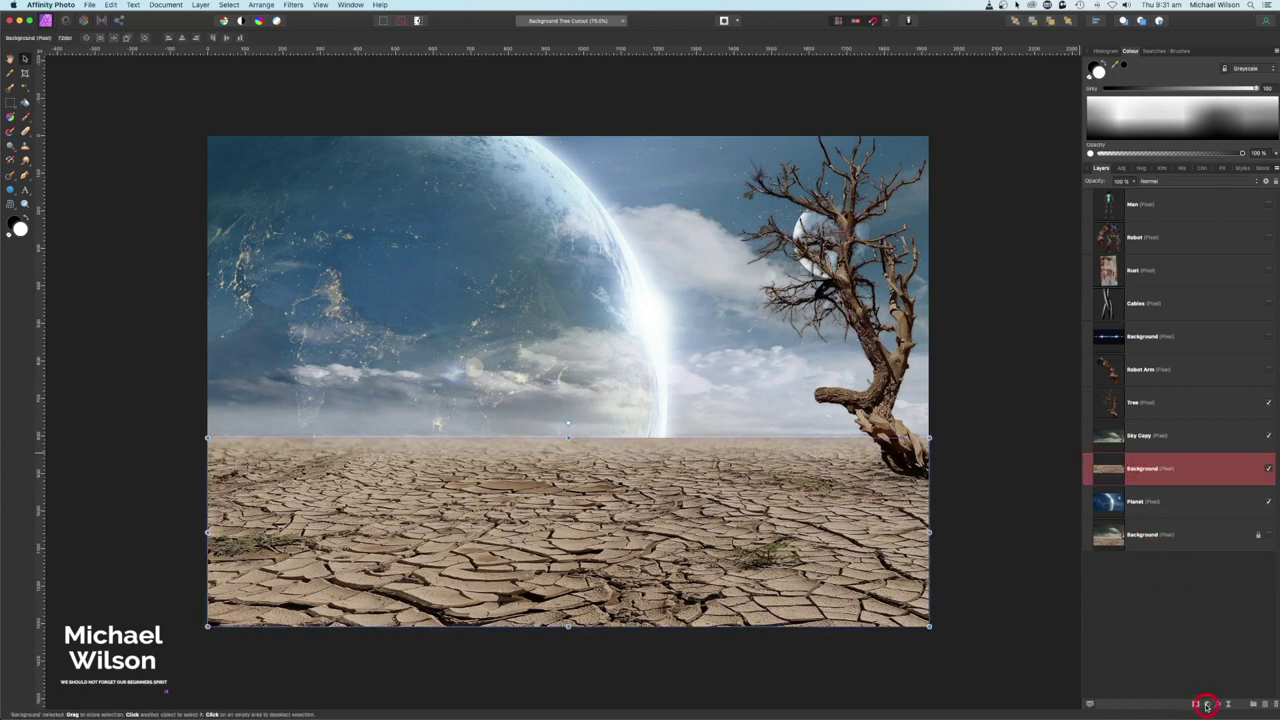
pyautogui.click(1207, 706)
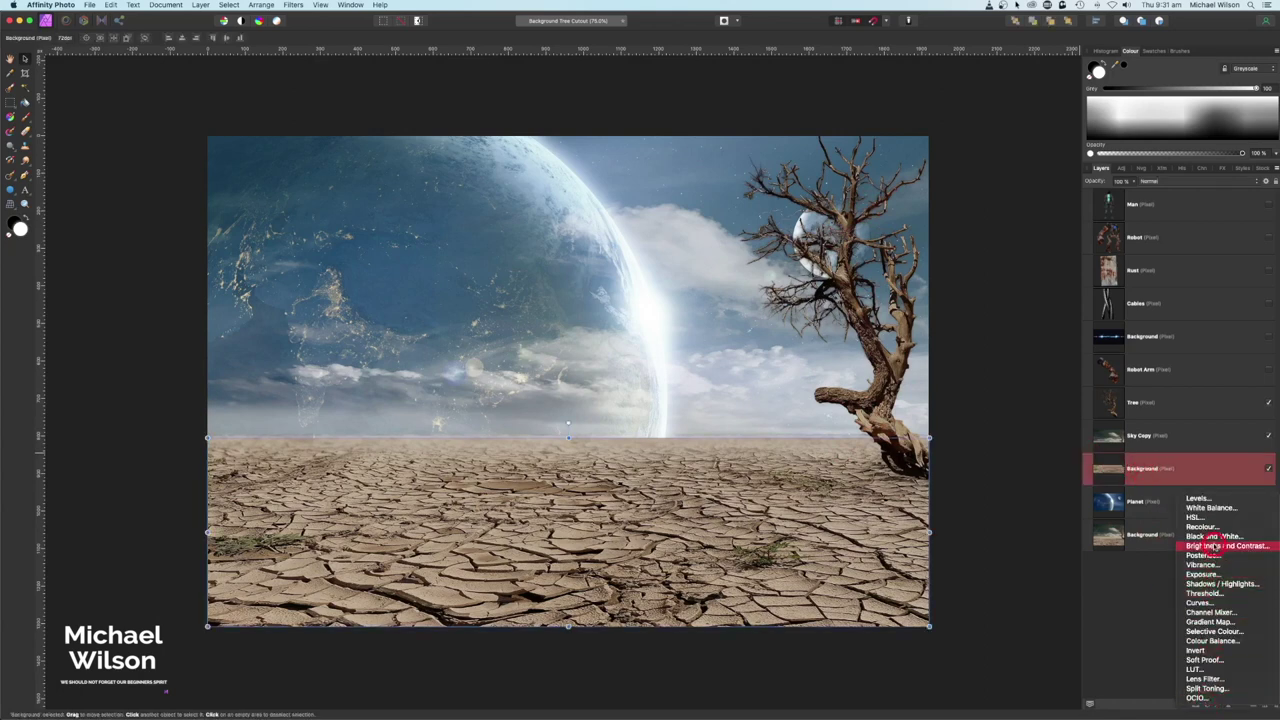
pyautogui.click(1202, 574)
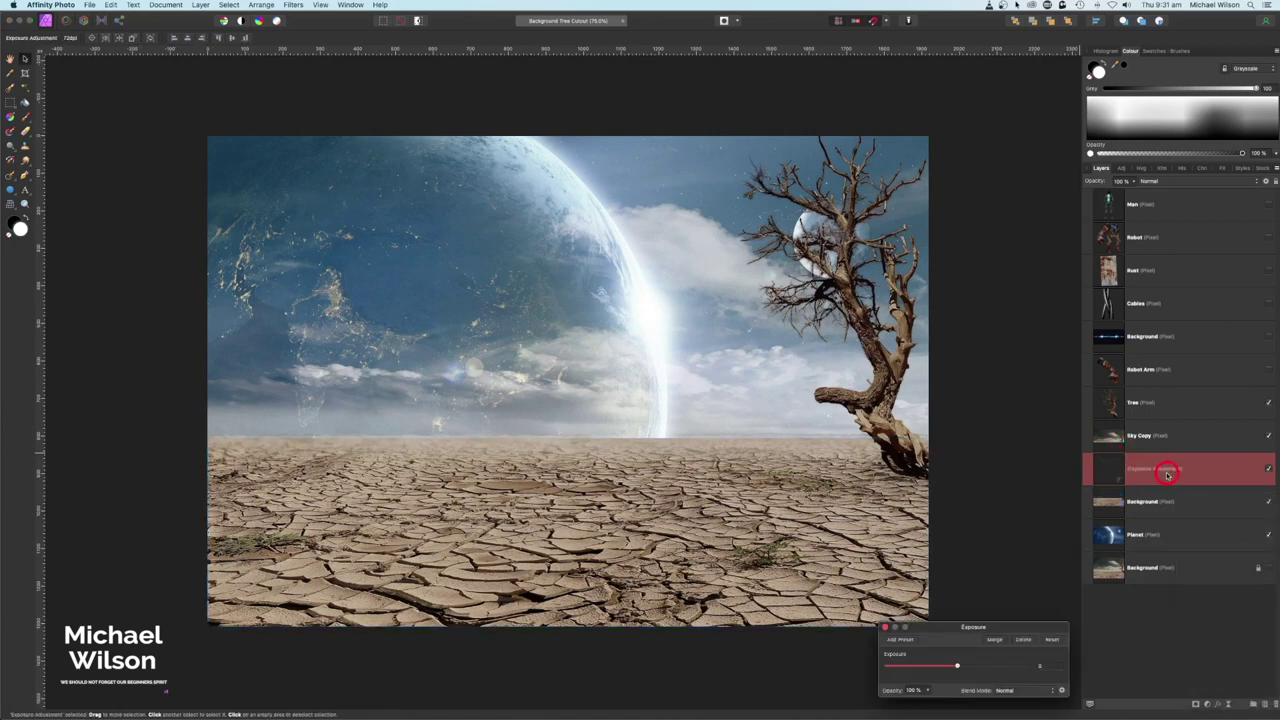
pyautogui.moveTo(1167, 474); pyautogui.dragTo(1208, 503)
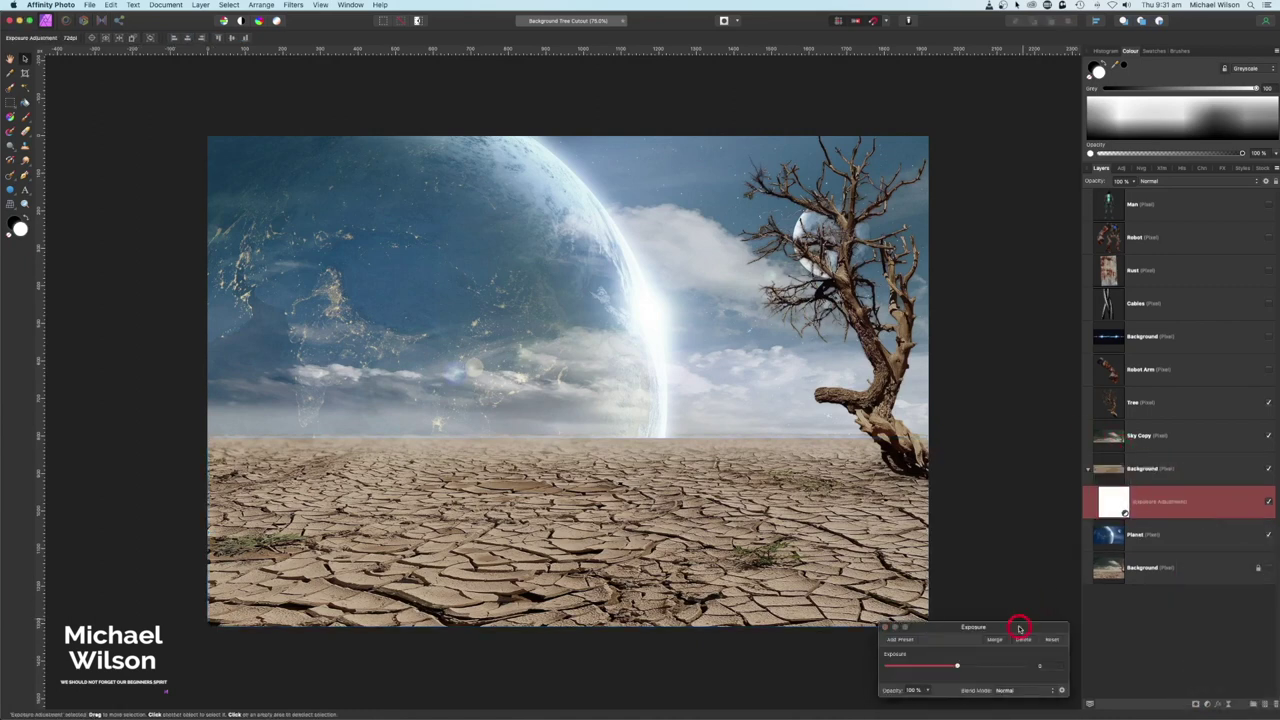
pyautogui.moveTo(1034, 628); pyautogui.dragTo(1029, 472)
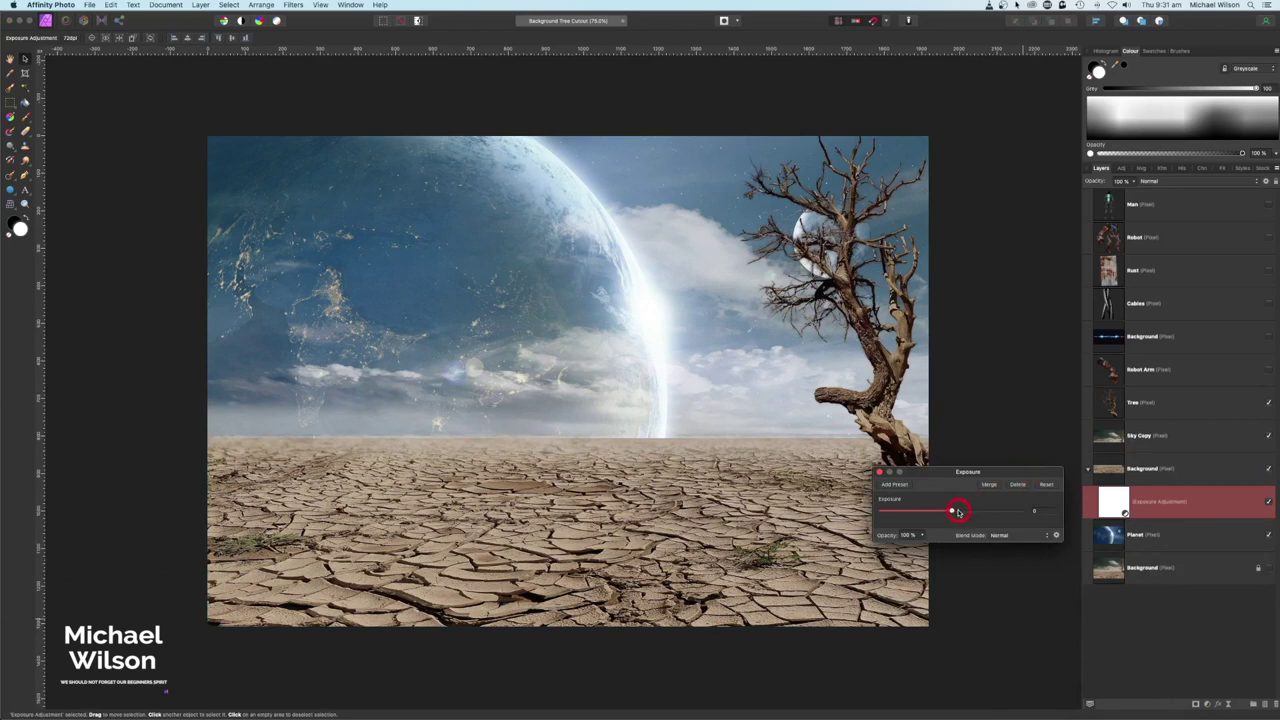
pyautogui.moveTo(952, 511); pyautogui.dragTo(931, 511)
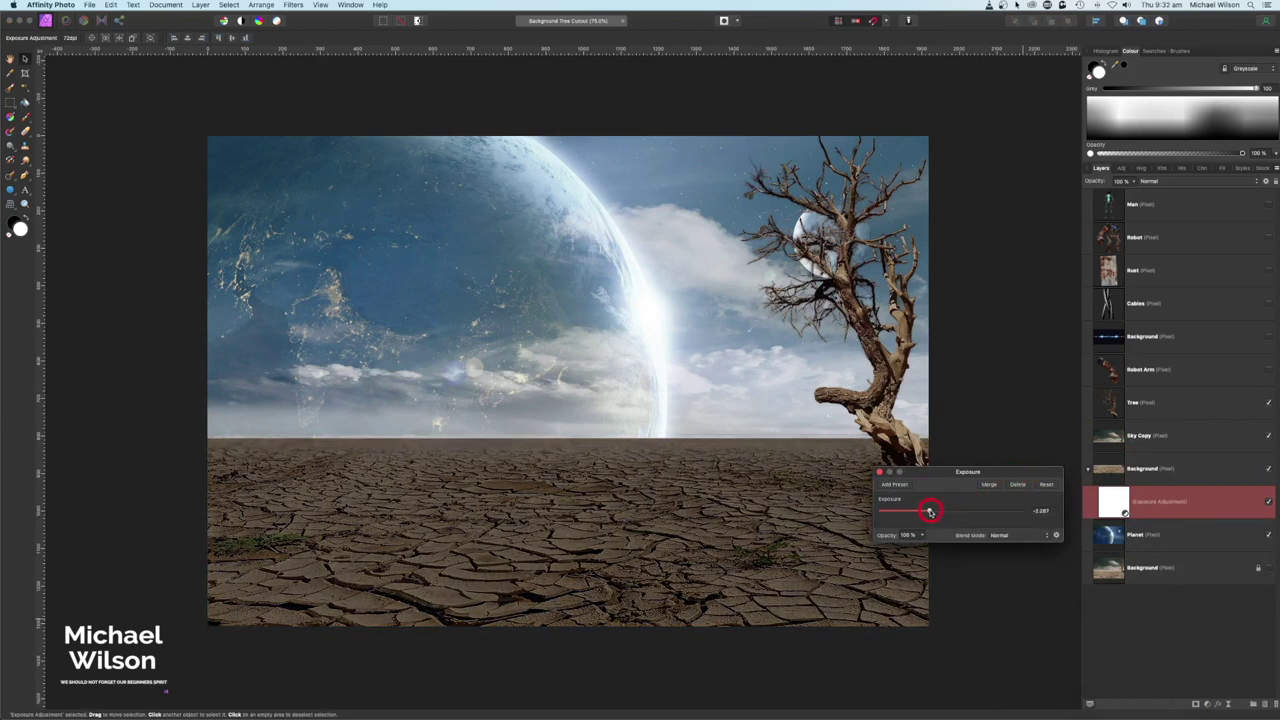
pyautogui.click(880, 471)
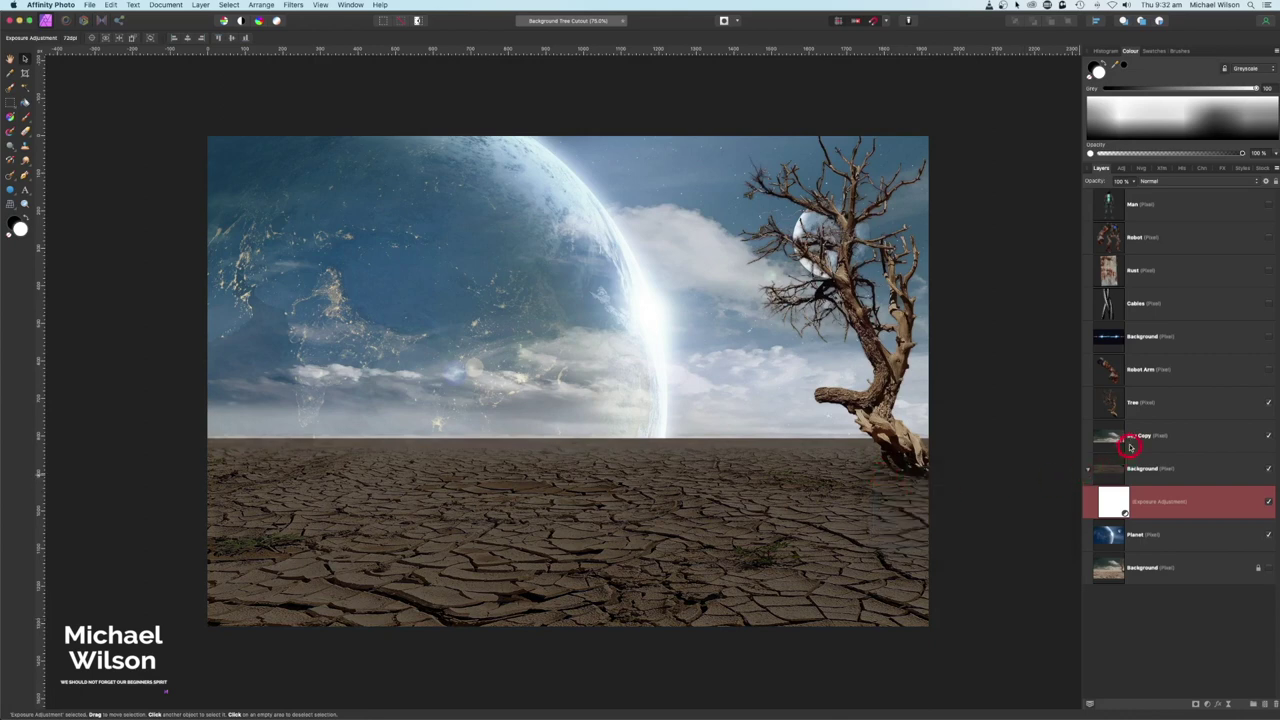
# Darken Sky Copy with a nested Exposure adjustment of about -2.4, and collapse the sky and ground layers.
pyautogui.click(1135, 437)
pyautogui.click(1206, 704)
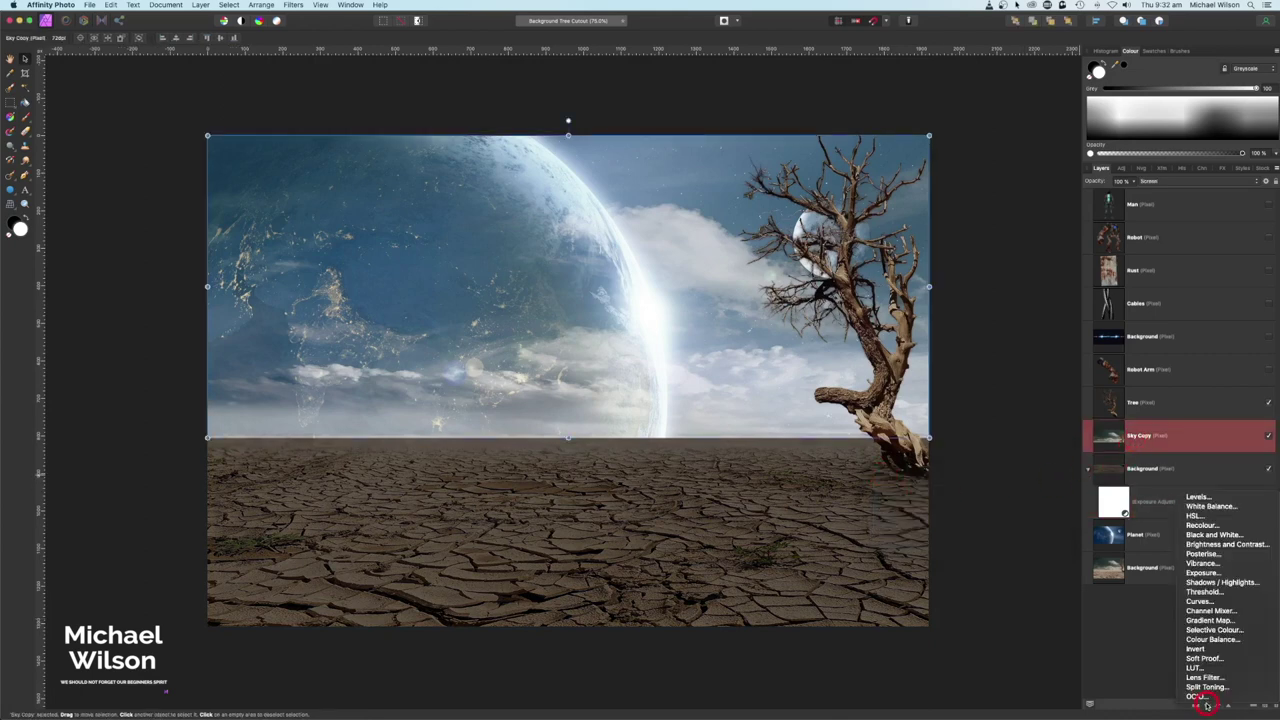
pyautogui.click(1204, 573)
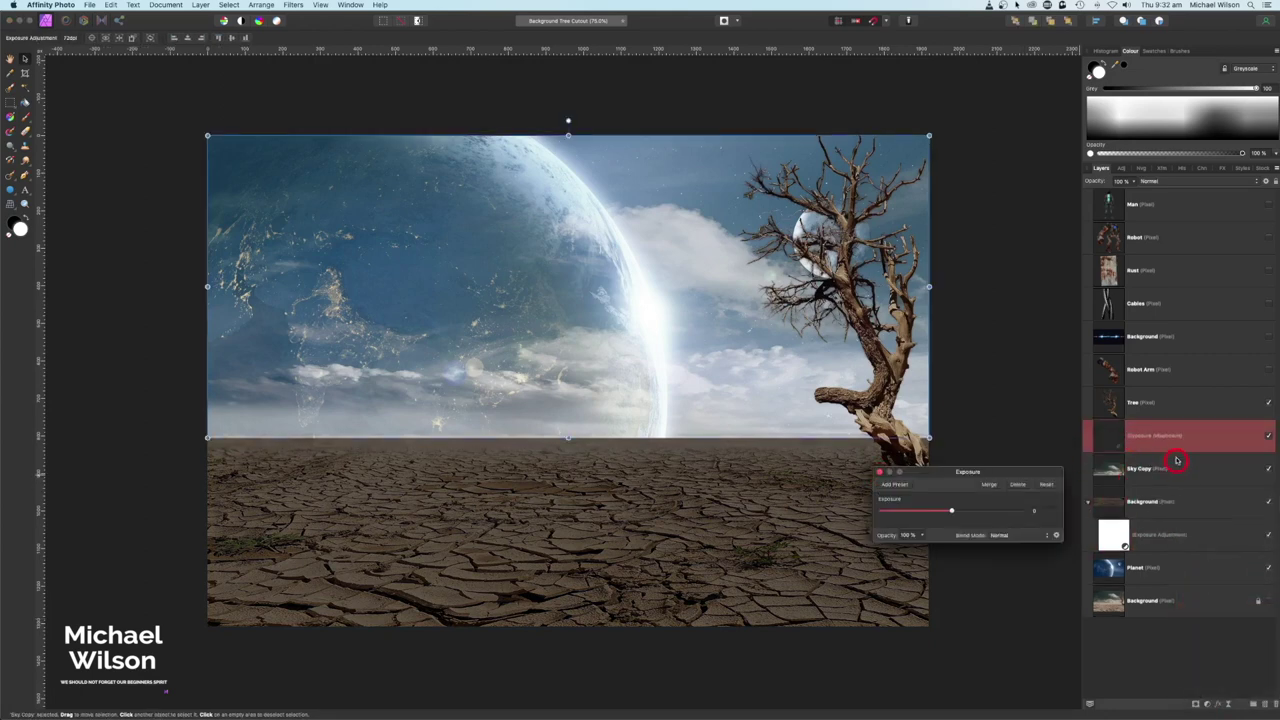
pyautogui.moveTo(954, 511)
pyautogui.mouseDown()
pyautogui.moveTo(918, 511)
pyautogui.moveTo(929, 511)
pyautogui.mouseUp()
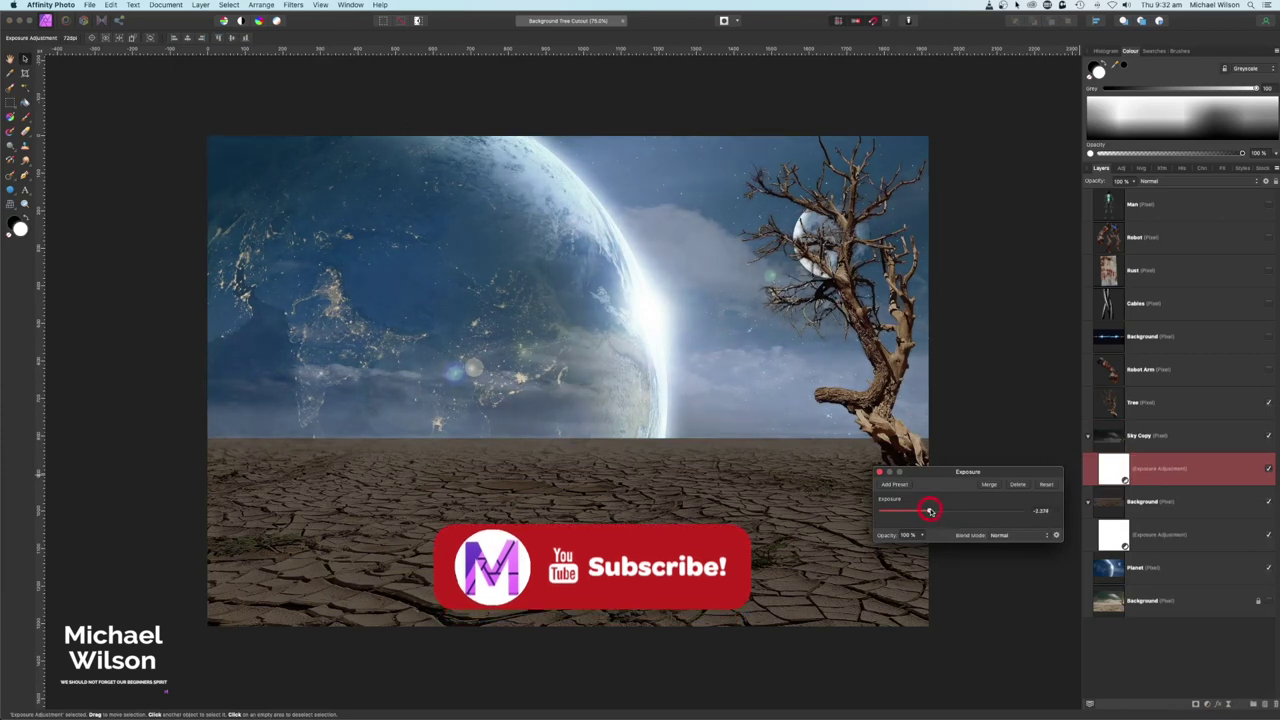
pyautogui.click(879, 471)
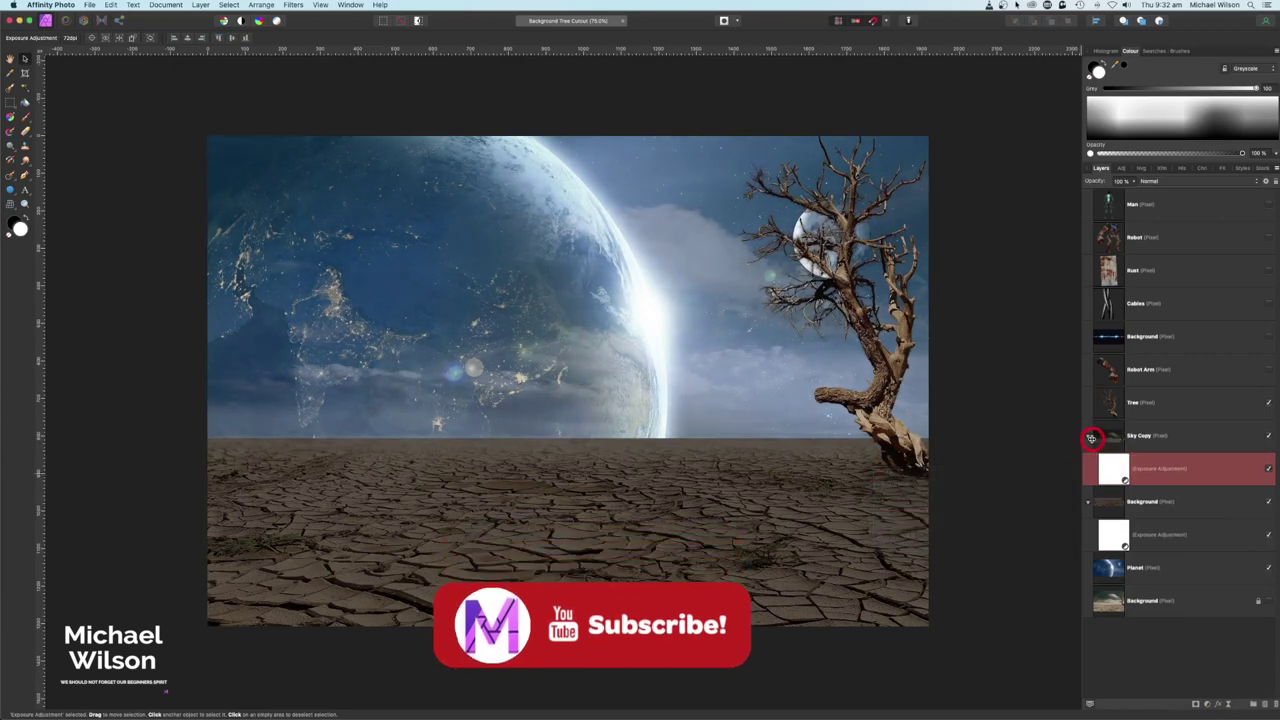
pyautogui.click(1088, 437)
pyautogui.click(1088, 467)
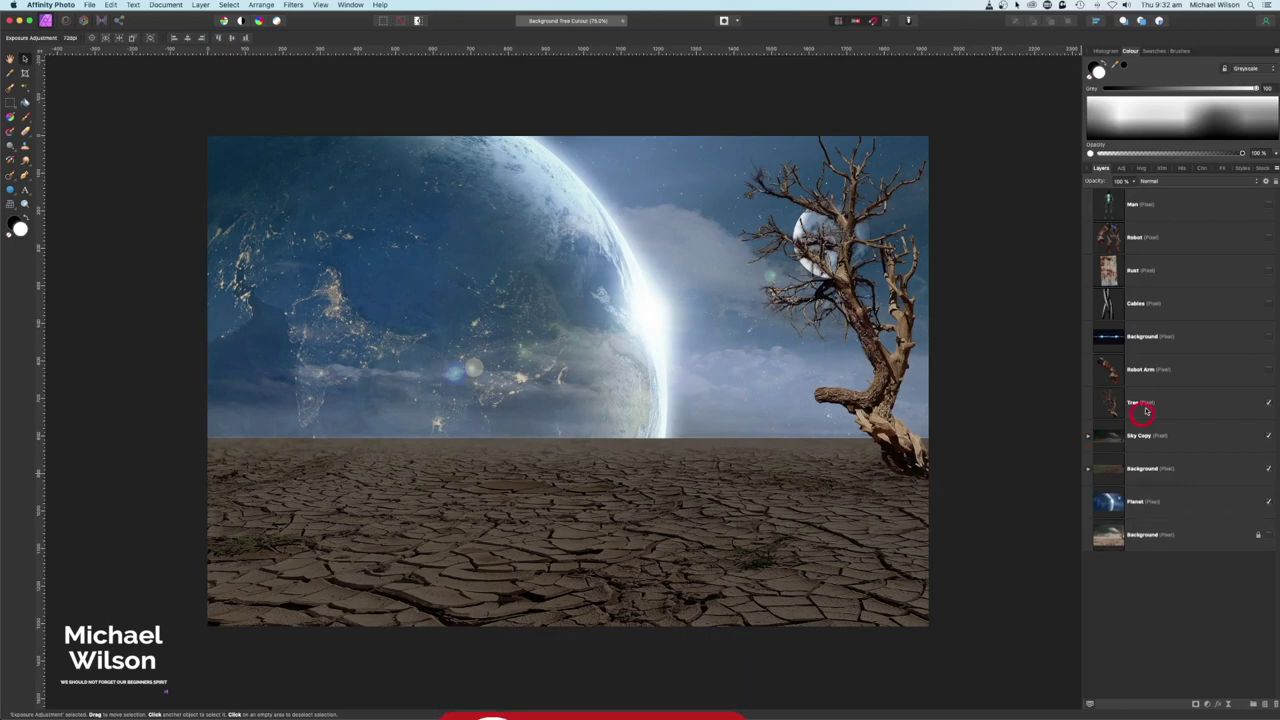
# Darken the Tree layer with an Exposure adjustment of about -3.1 nested inside it.
pyautogui.click(1152, 404)
pyautogui.click(1207, 704)
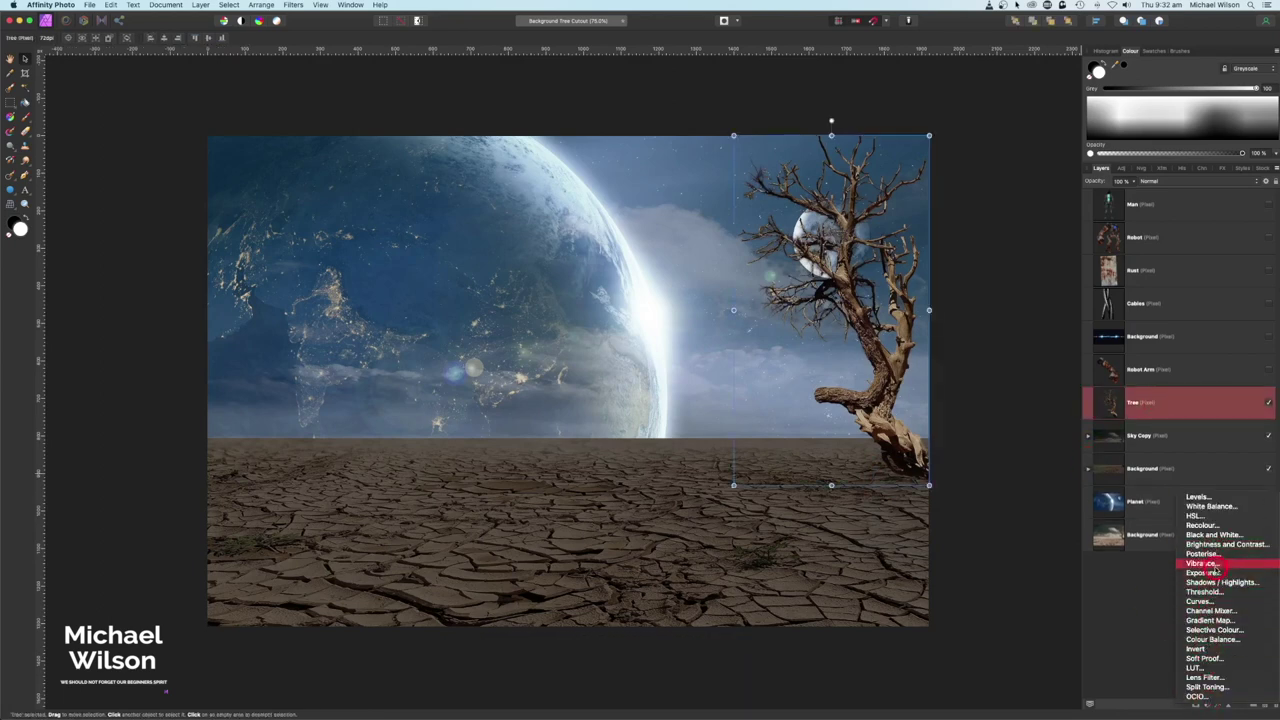
pyautogui.click(1188, 405)
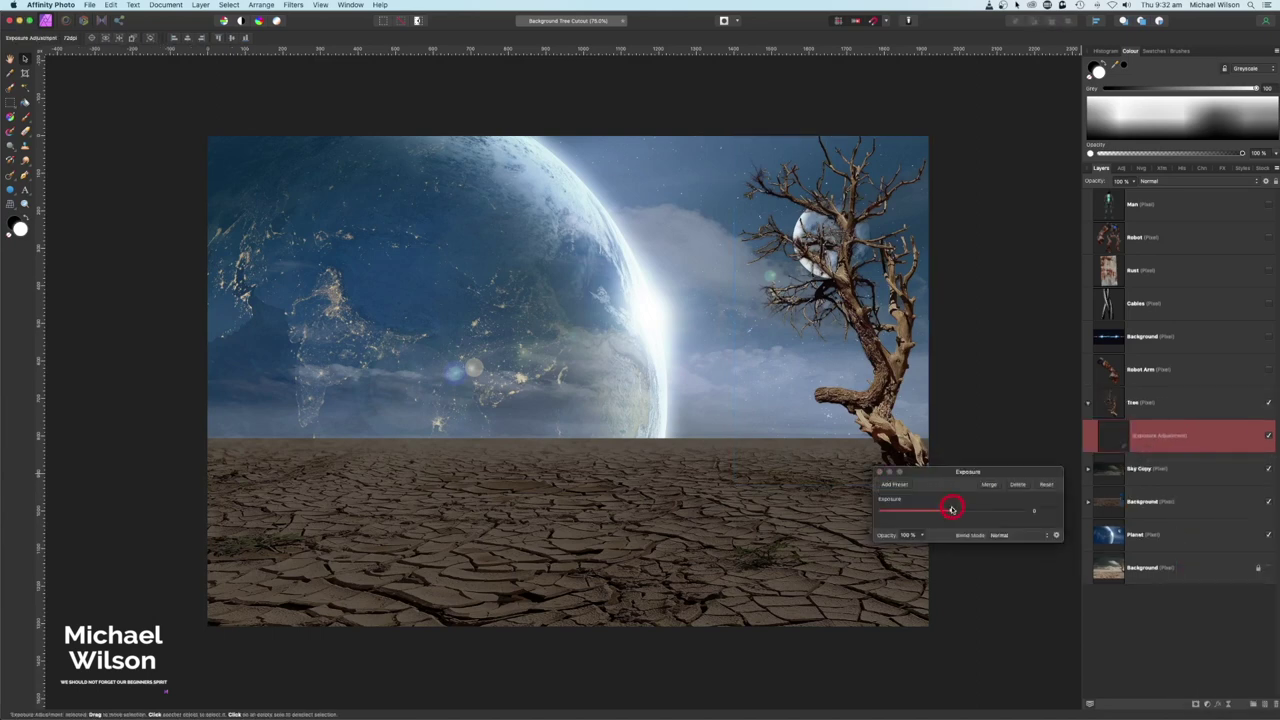
pyautogui.moveTo(951, 509); pyautogui.dragTo(925, 511)
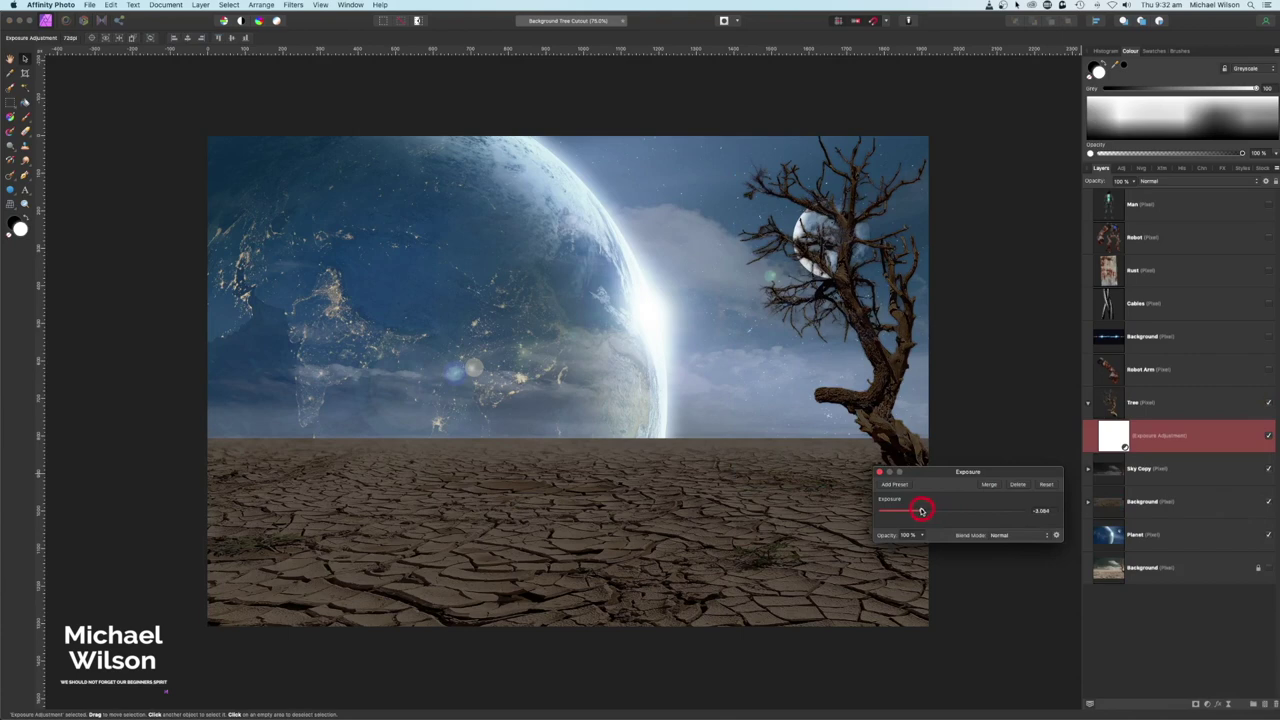
pyautogui.click(881, 476)
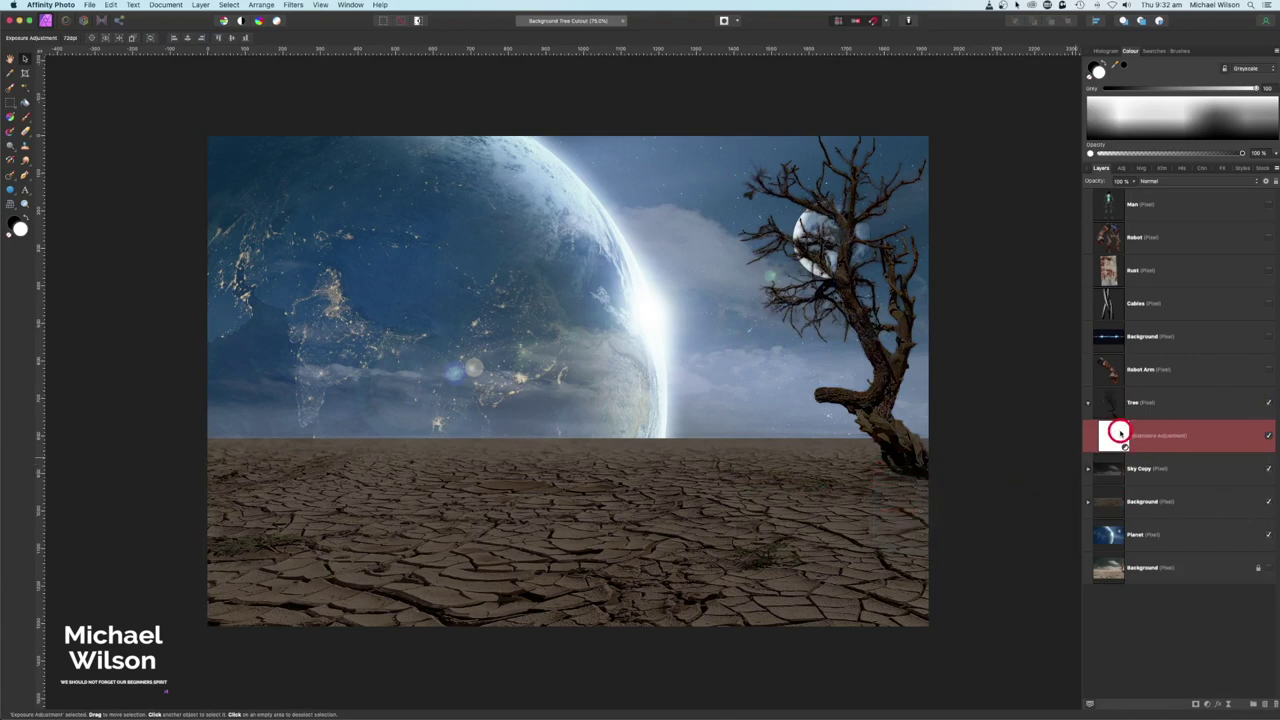
# Paint black with a soft Round Light Brush on the tree's Exposure mask to restore light along its trunk and branches, and collapse the Tree layer.
pyautogui.click(26, 117)
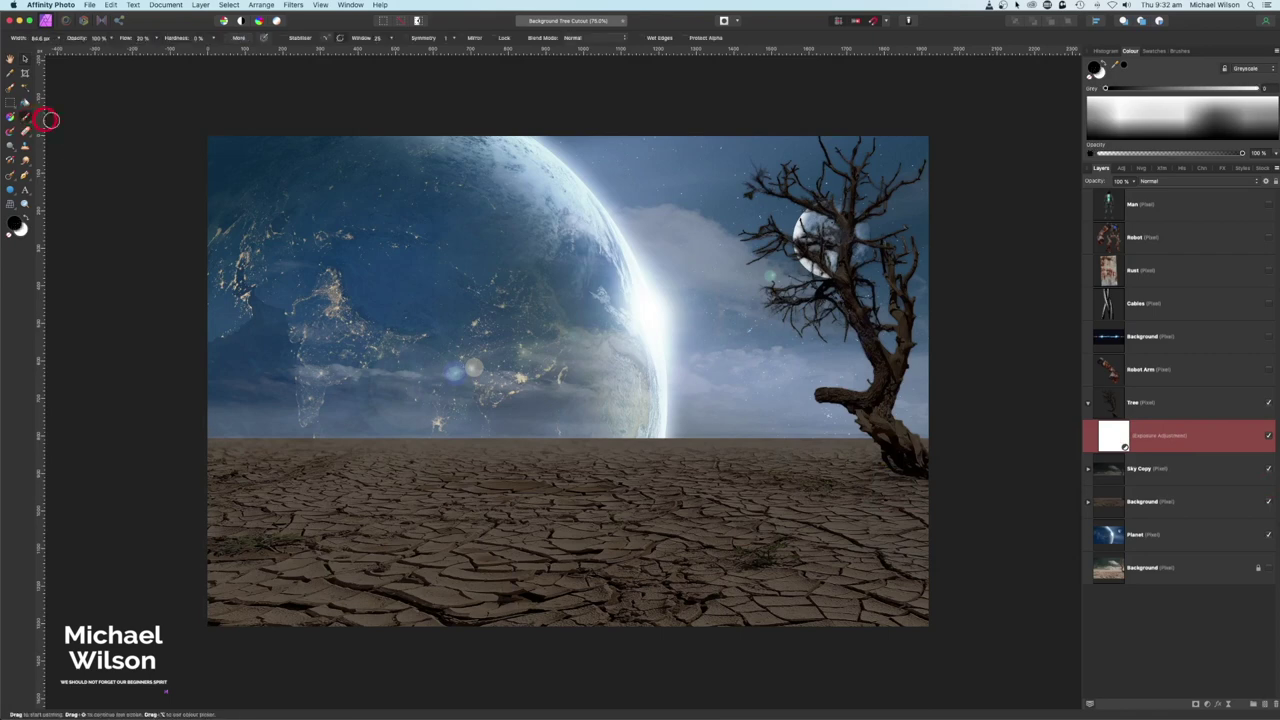
pyautogui.click(1182, 52)
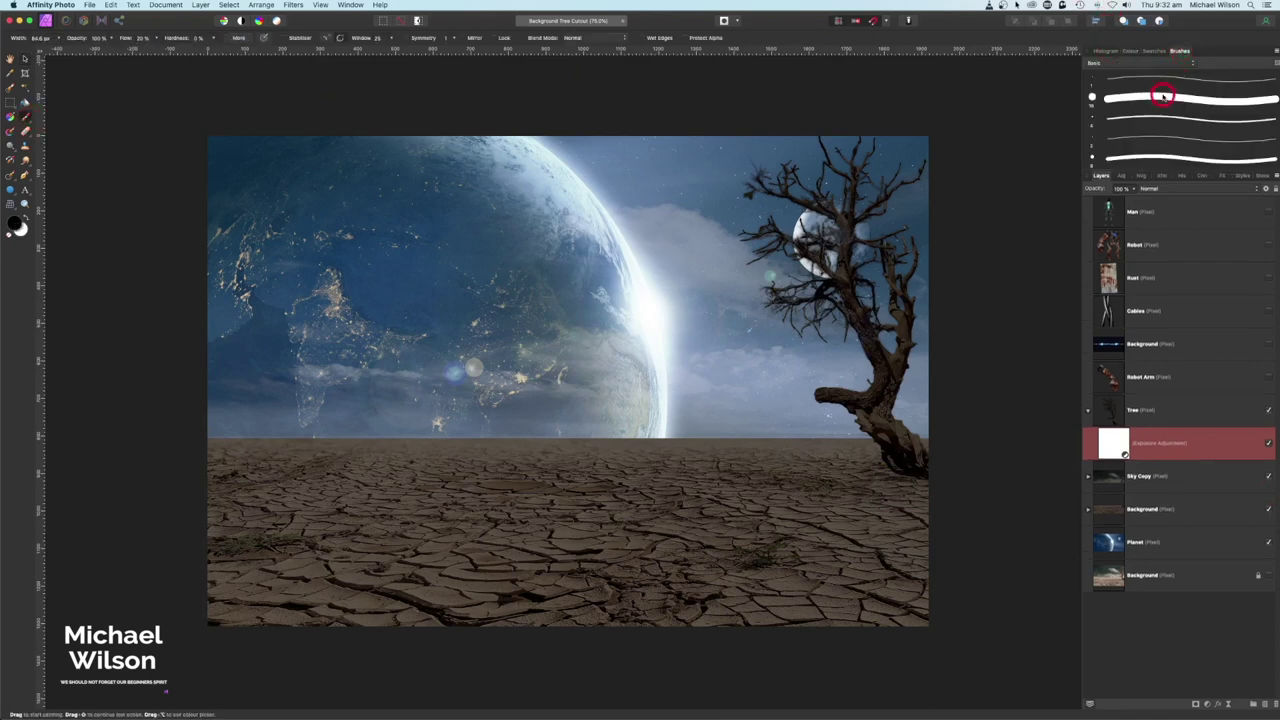
pyautogui.scroll(-5, 1163, 95)
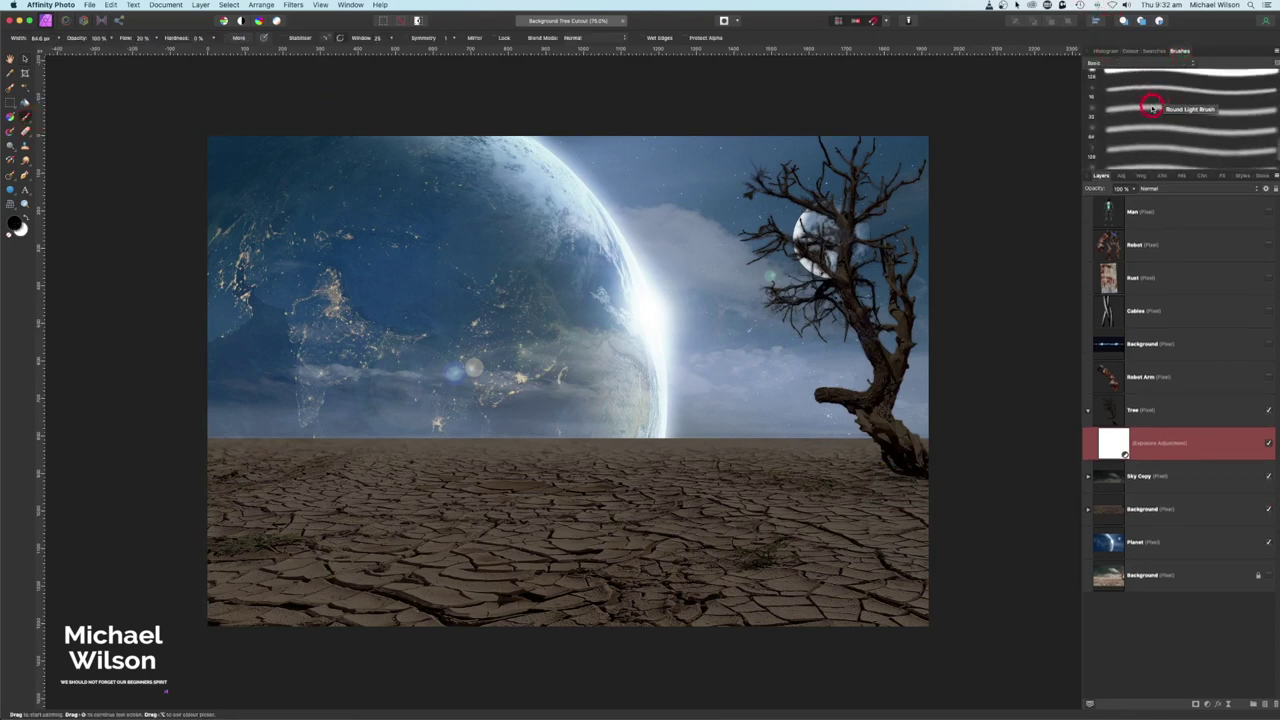
pyautogui.click(1152, 106)
pyautogui.click(1132, 51)
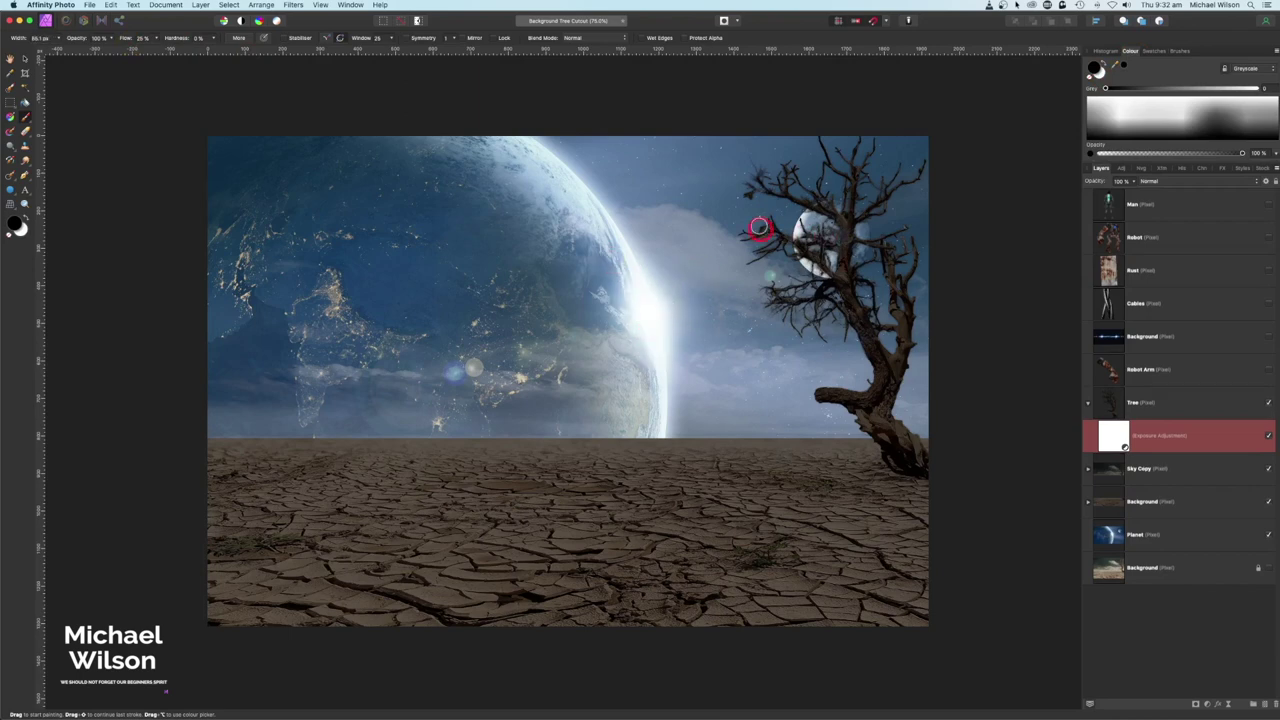
pyautogui.moveTo(763, 230)
pyautogui.mouseDown()
pyautogui.moveTo(759, 172)
pyautogui.moveTo(822, 199)
pyautogui.moveTo(823, 149)
pyautogui.moveTo(837, 261)
pyautogui.moveTo(826, 280)
pyautogui.moveTo(794, 287)
pyautogui.moveTo(803, 301)
pyautogui.moveTo(826, 298)
pyautogui.moveTo(795, 300)
pyautogui.moveTo(865, 325)
pyautogui.moveTo(854, 311)
pyautogui.moveTo(867, 380)
pyautogui.moveTo(871, 343)
pyautogui.moveTo(874, 367)
pyautogui.moveTo(825, 402)
pyautogui.moveTo(881, 446)
pyautogui.moveTo(826, 321)
pyautogui.moveTo(787, 292)
pyautogui.moveTo(816, 265)
pyautogui.moveTo(816, 199)
pyautogui.moveTo(773, 191)
pyautogui.moveTo(853, 181)
pyautogui.moveTo(850, 154)
pyautogui.moveTo(822, 145)
pyautogui.moveTo(829, 164)
pyautogui.moveTo(696, 268)
pyautogui.moveTo(698, 289)
pyautogui.moveTo(831, 272)
pyautogui.moveTo(794, 233)
pyautogui.moveTo(861, 232)
pyautogui.moveTo(887, 179)
pyautogui.moveTo(938, 162)
pyautogui.moveTo(862, 208)
pyautogui.moveTo(870, 197)
pyautogui.moveTo(881, 288)
pyautogui.mouseUp()
pyautogui.moveTo(887, 288)
pyautogui.mouseDown()
pyautogui.moveTo(889, 341)
pyautogui.moveTo(854, 335)
pyautogui.moveTo(830, 294)
pyautogui.moveTo(789, 292)
pyautogui.moveTo(841, 227)
pyautogui.moveTo(779, 195)
pyautogui.mouseUp()
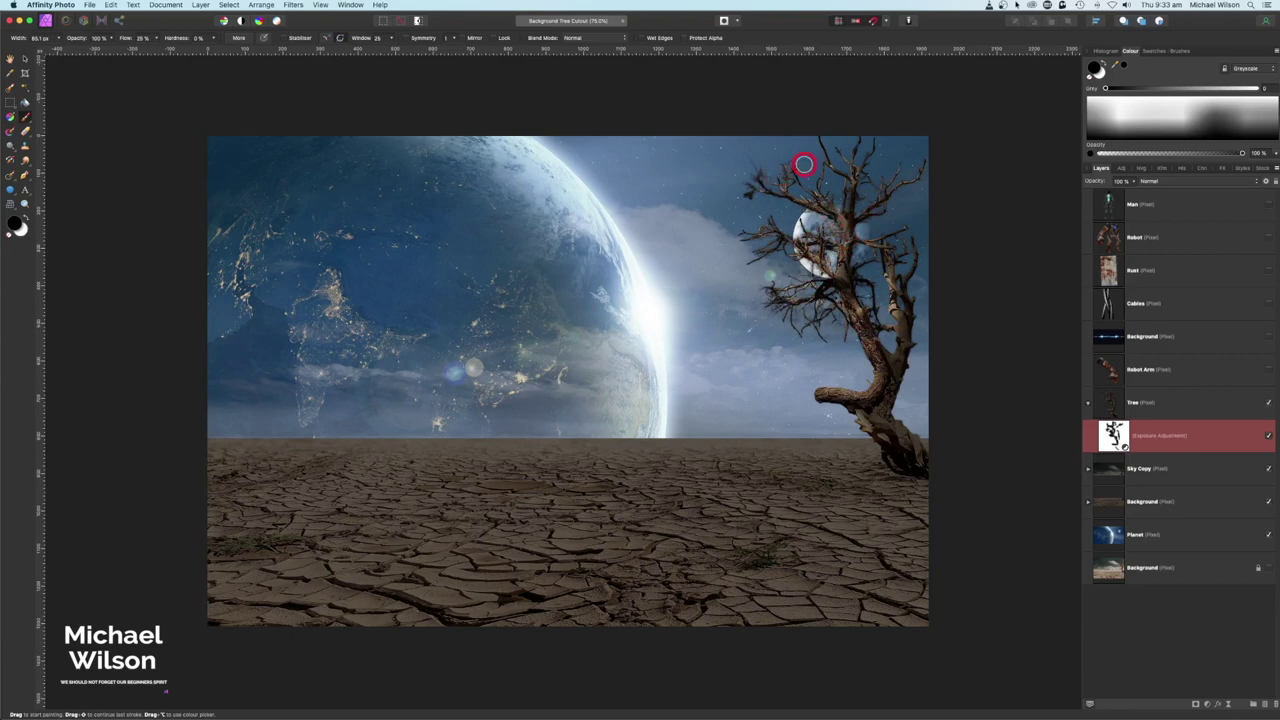
pyautogui.moveTo(763, 196)
pyautogui.mouseDown()
pyautogui.moveTo(843, 369)
pyautogui.moveTo(814, 386)
pyautogui.moveTo(723, 206)
pyautogui.moveTo(1003, 295)
pyautogui.moveTo(864, 415)
pyautogui.moveTo(846, 280)
pyautogui.moveTo(814, 374)
pyautogui.moveTo(782, 409)
pyautogui.mouseUp()
pyautogui.click(1088, 402)
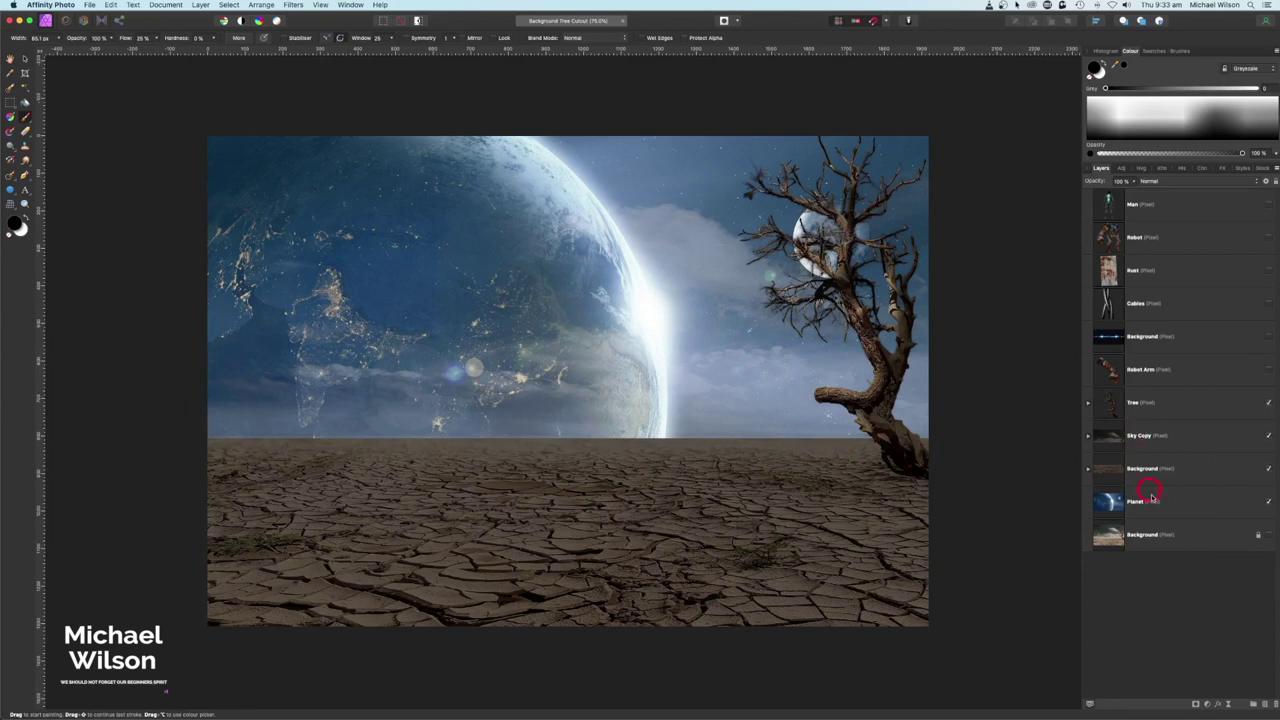
# Add a new pixel layer above Sky Copy and sample the pale haze colour near the horizon as the brush colour.
pyautogui.click(1147, 438)
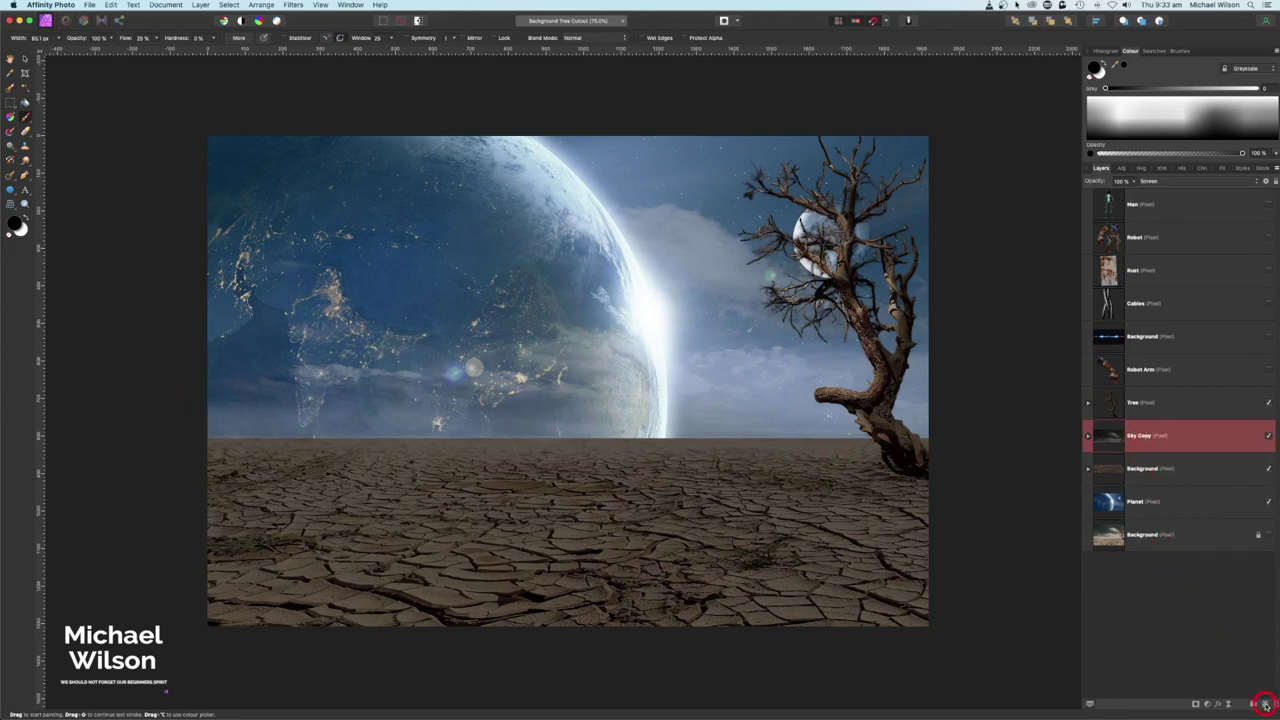
pyautogui.click(1266, 705)
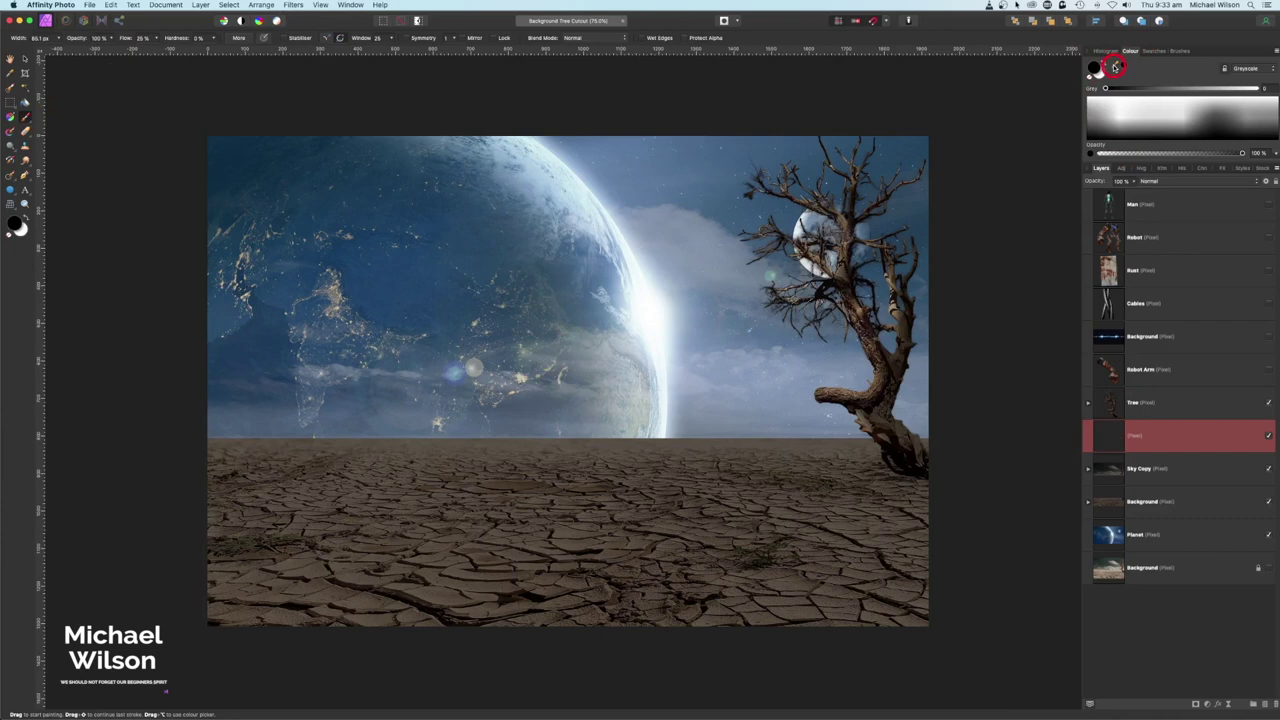
pyautogui.moveTo(1114, 66)
pyautogui.mouseDown()
pyautogui.moveTo(771, 334)
pyautogui.moveTo(689, 403)
pyautogui.moveTo(680, 430)
pyautogui.mouseUp()
# Paint mist straight across the horizon between sky and ground with a large soft brush, and refine it with a smaller brush.
pyautogui.moveTo(126, 138); pyautogui.dragTo(126, 138)
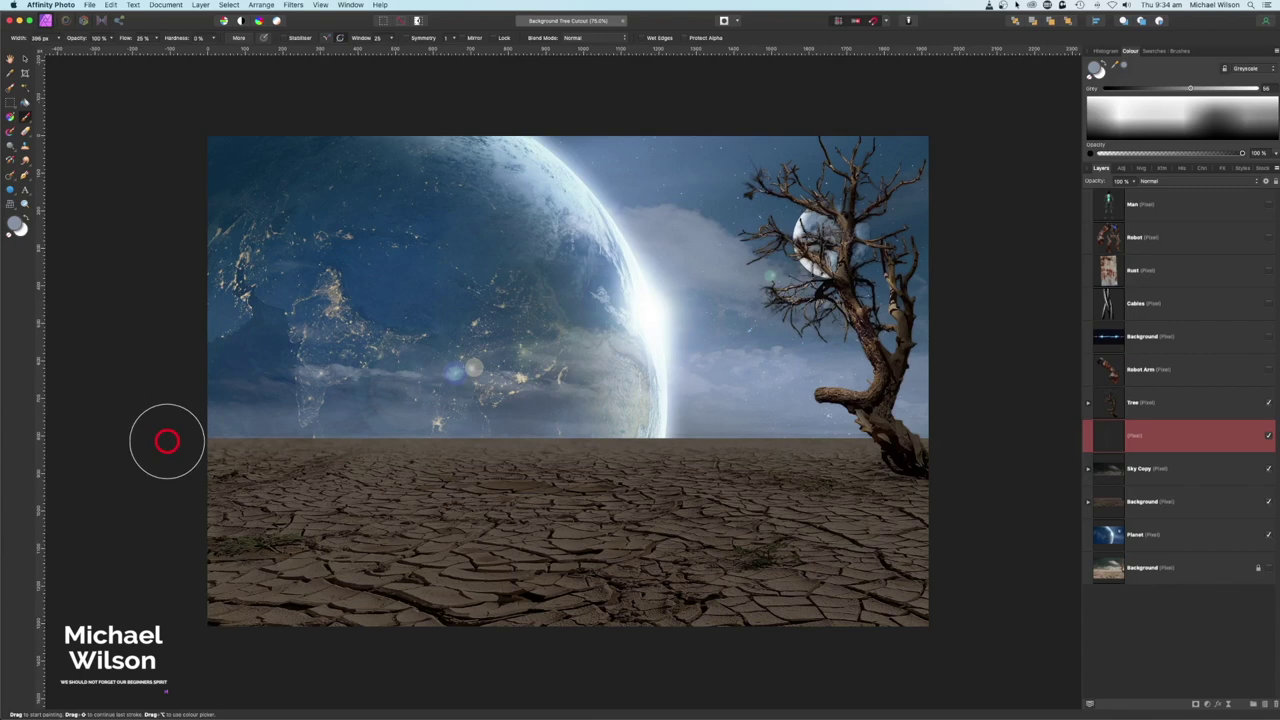
pyautogui.keyDown('shift'); pyautogui.click(968, 438); pyautogui.keyUp('shift')
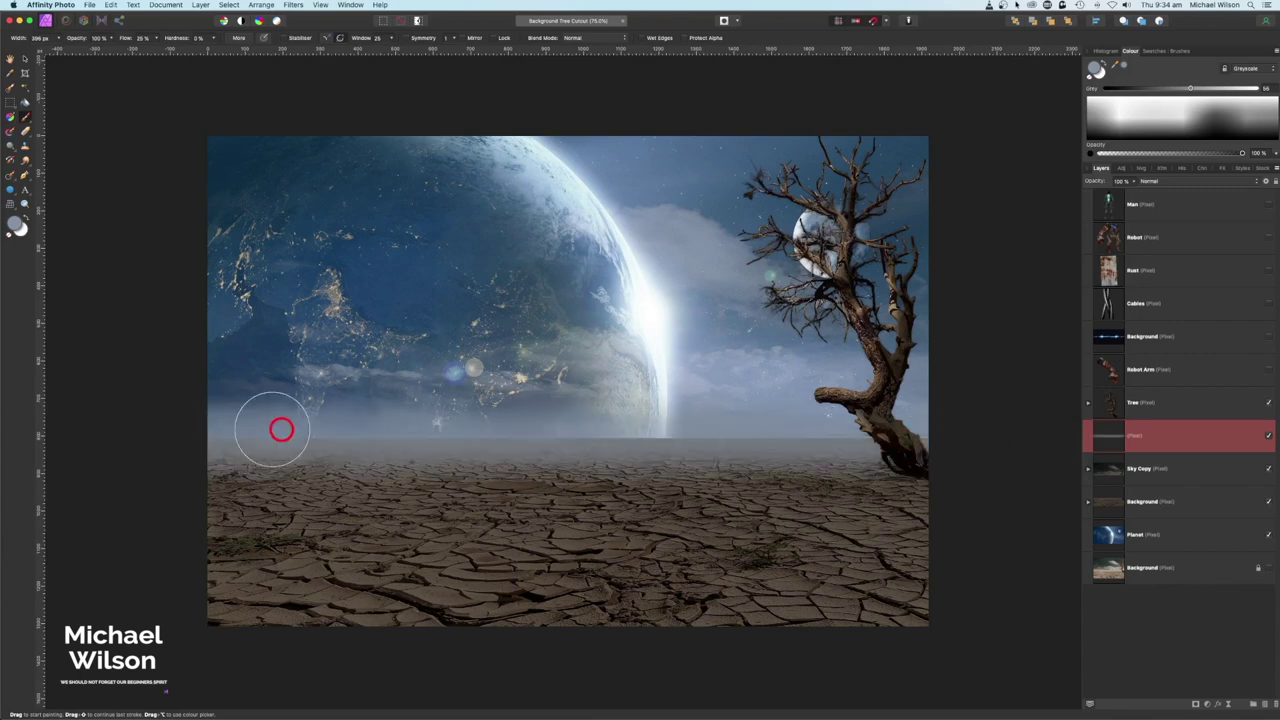
pyautogui.press('[')
pyautogui.press('[')
pyautogui.press('[')
pyautogui.press('[')
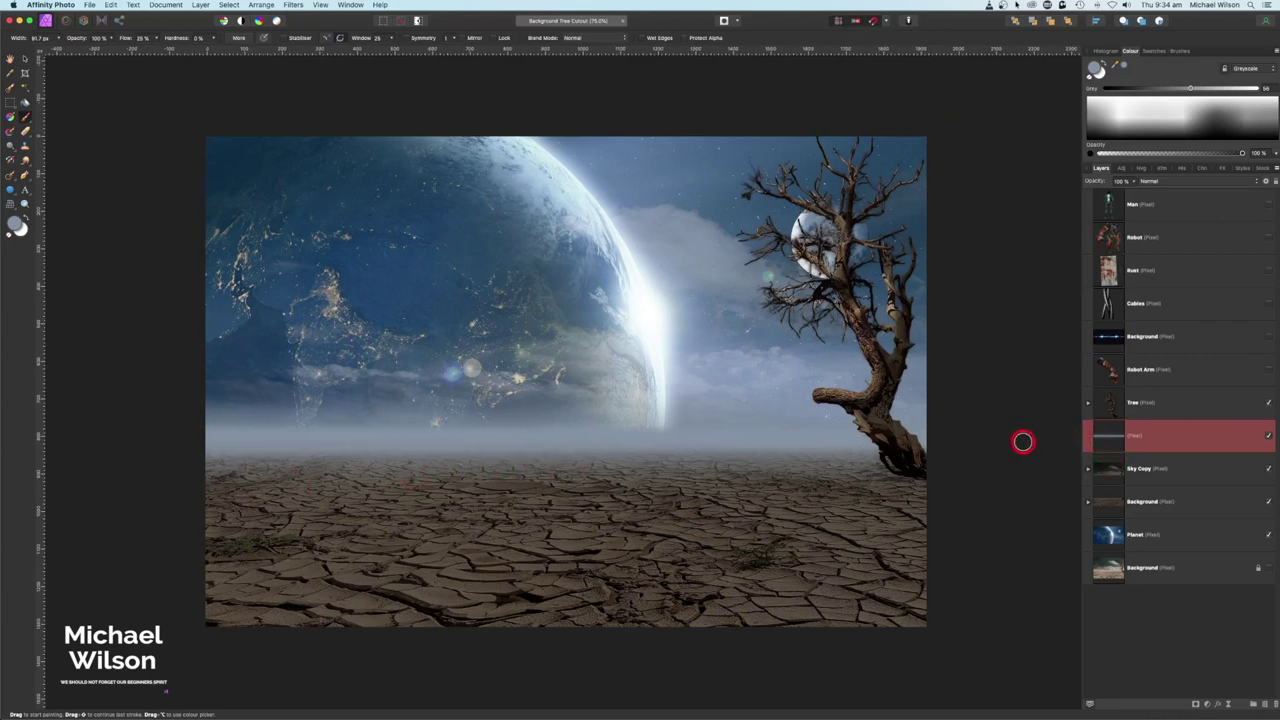
pyautogui.hscroll(2, 1023, 441)
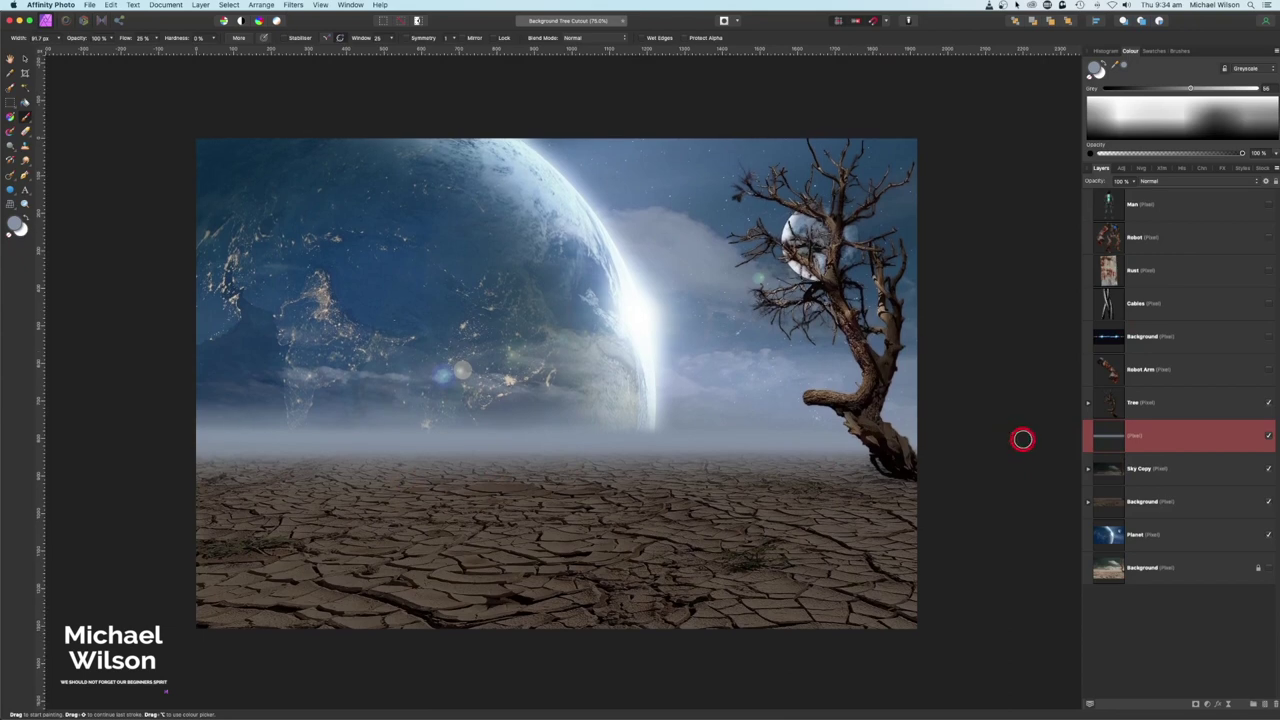
# Show the Robot layer and nest an Exposure adjustment inside it, leaving its value at 0 and the layer collapsed.
pyautogui.click(1268, 240)
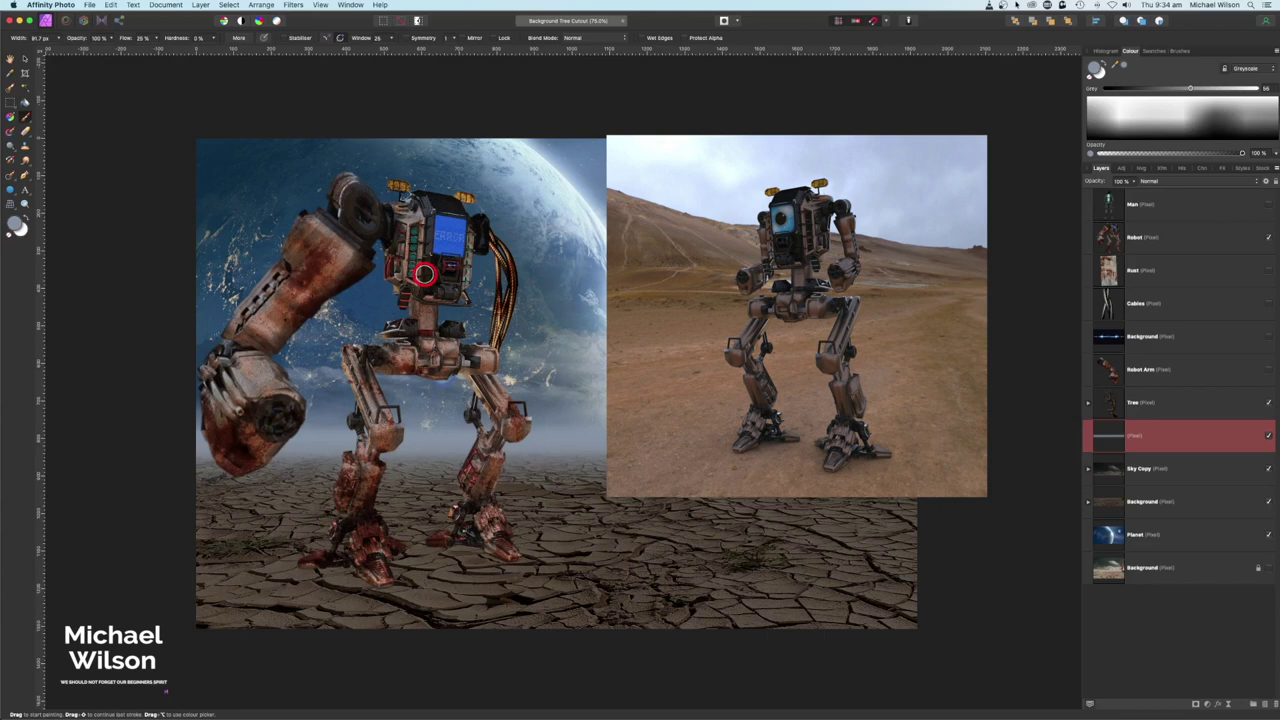
pyautogui.click(1180, 237)
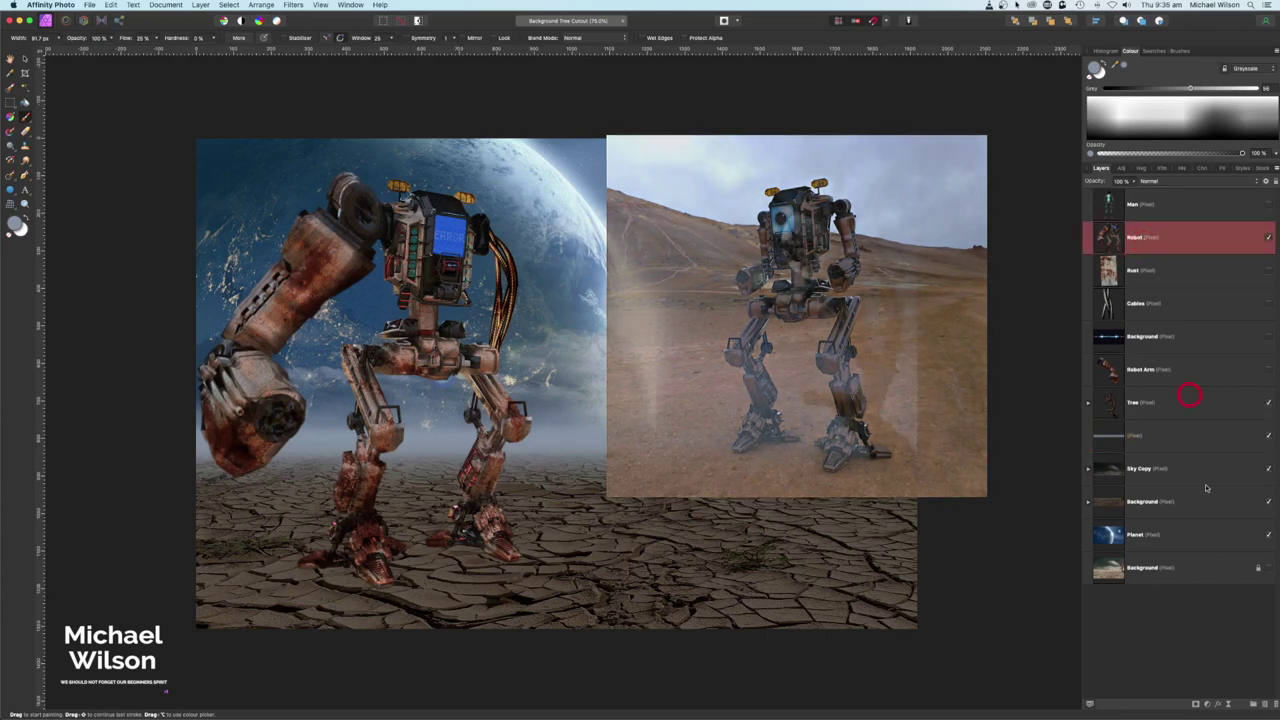
pyautogui.click(1208, 706)
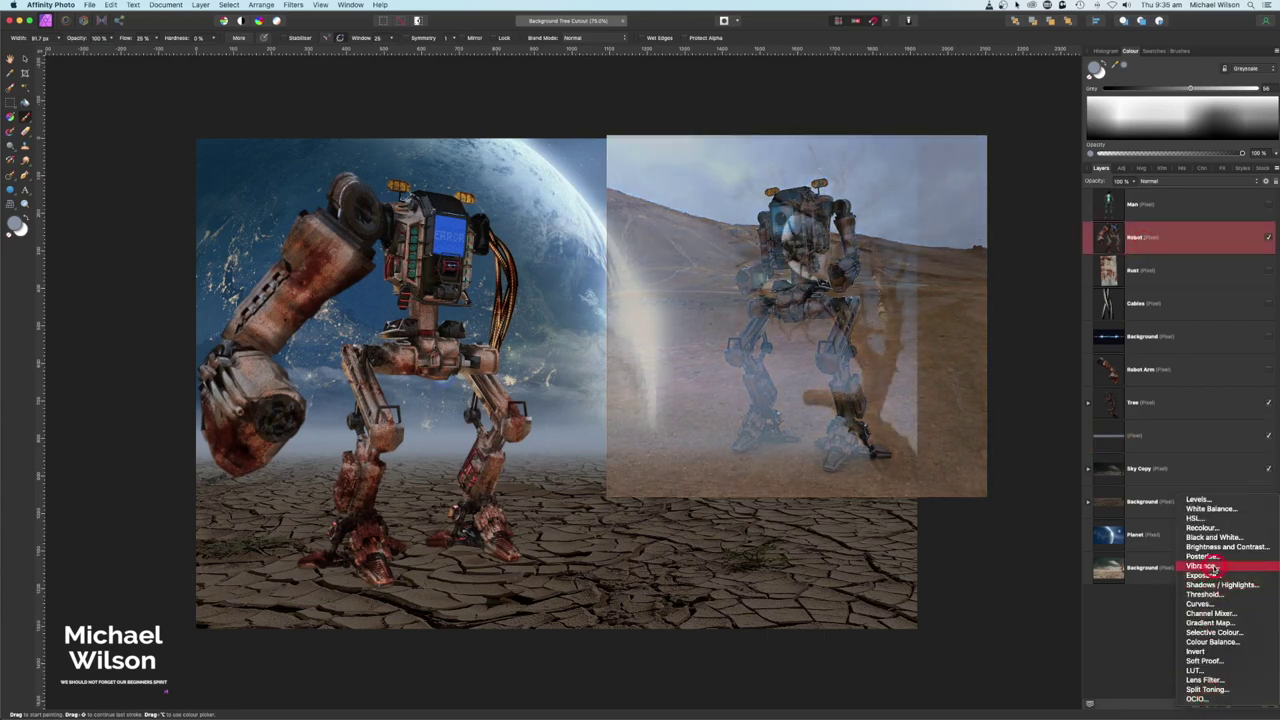
pyautogui.click(1210, 576)
pyautogui.moveTo(1172, 214); pyautogui.dragTo(1194, 268)
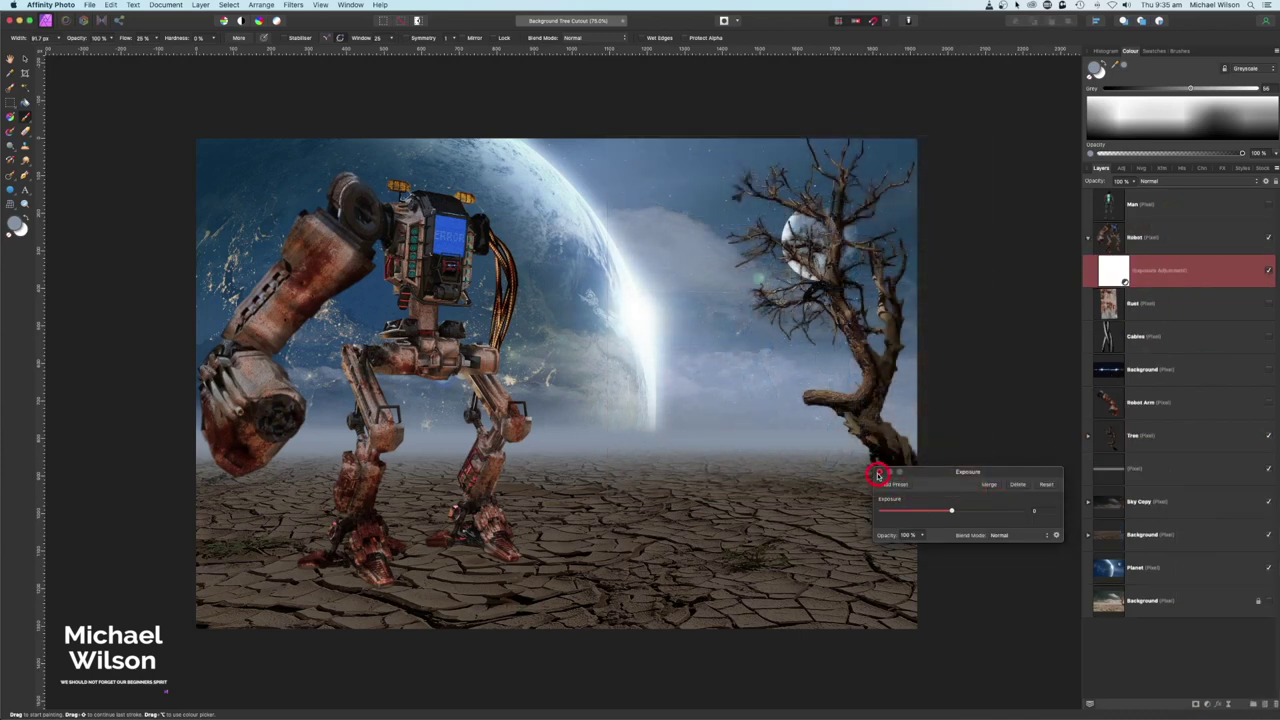
pyautogui.click(879, 472)
pyautogui.click(1090, 239)
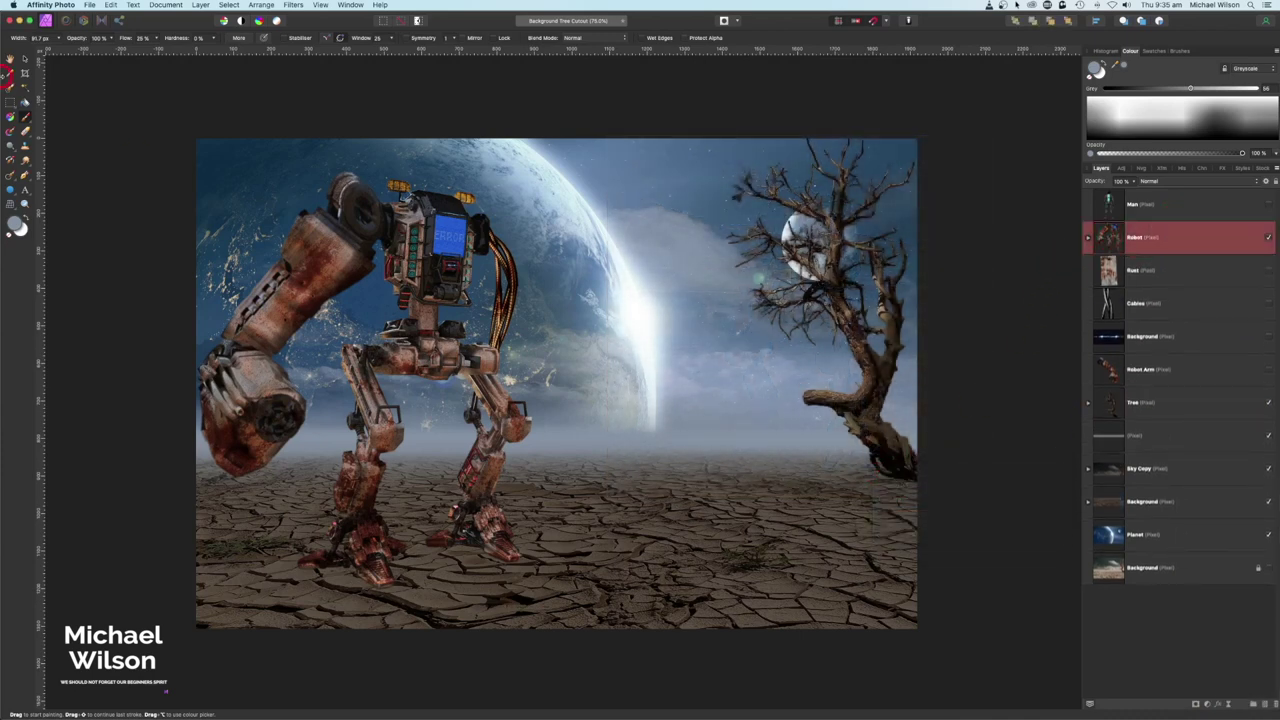
# Enlarge the robot slightly and move it so that its big arm extends past the canvas edge.
pyautogui.click(25, 60)
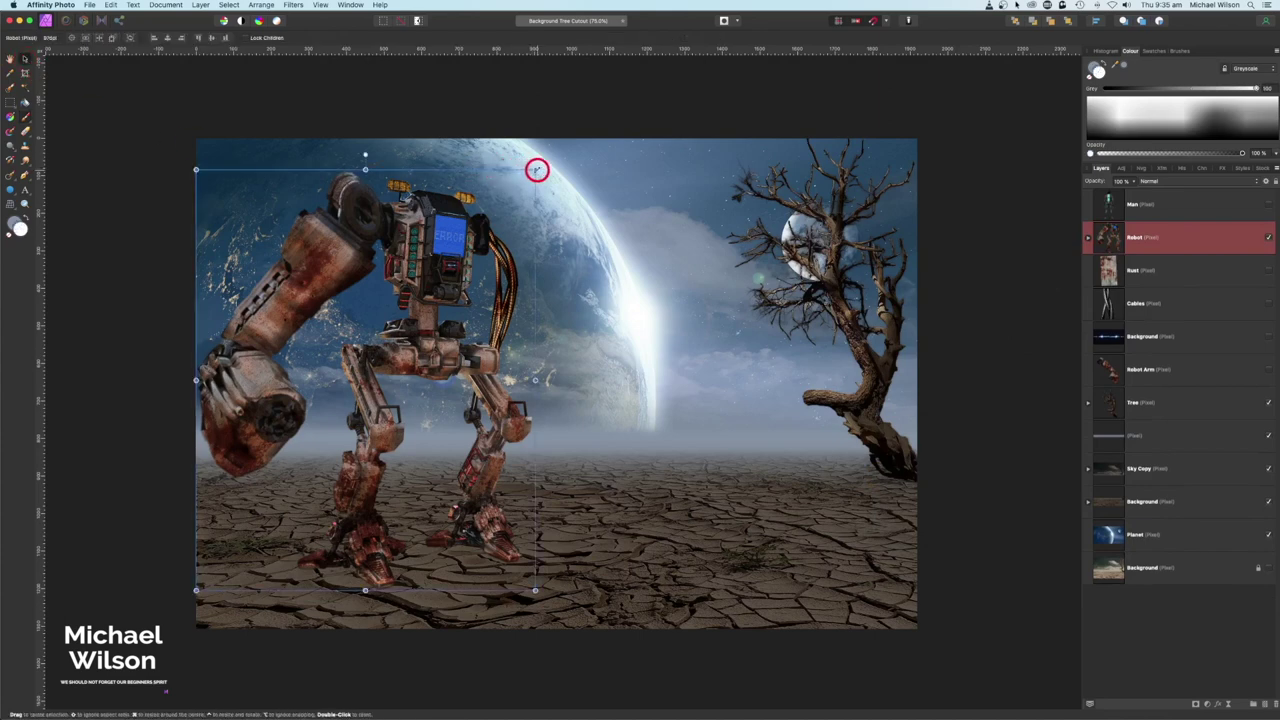
pyautogui.moveTo(533, 164); pyautogui.dragTo(554, 146)
pyautogui.moveTo(491, 286); pyautogui.dragTo(465, 290)
# Set the Robot layer's nested Exposure adjustment to about -3.2.
pyautogui.click(1093, 240)
pyautogui.click(1108, 268)
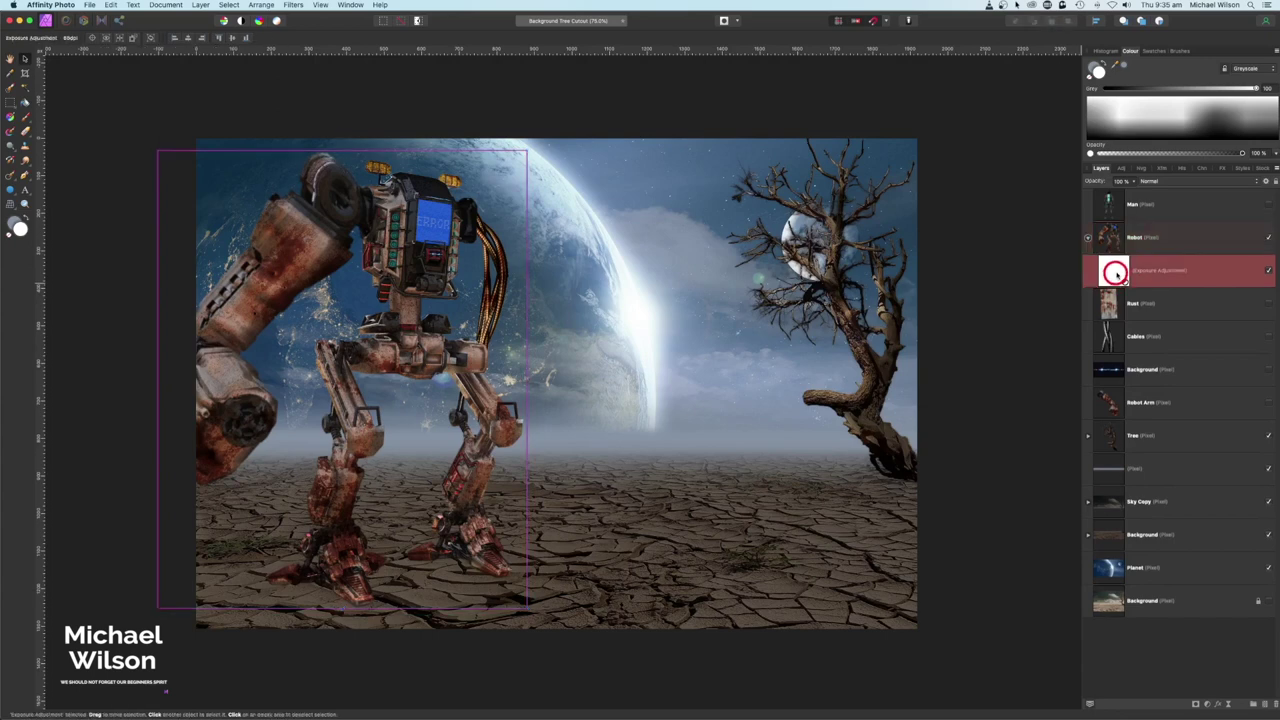
pyautogui.click(663, 174)
pyautogui.doubleClick(1167, 264)
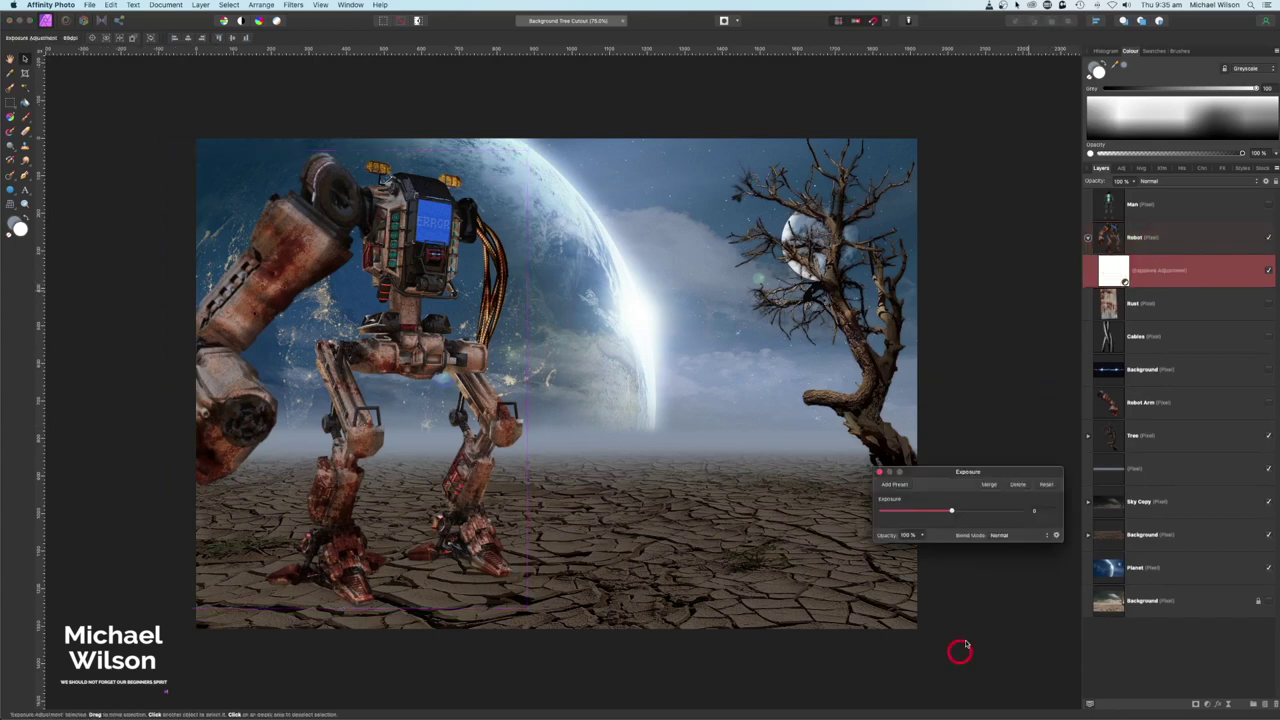
pyautogui.moveTo(952, 512); pyautogui.dragTo(925, 512)
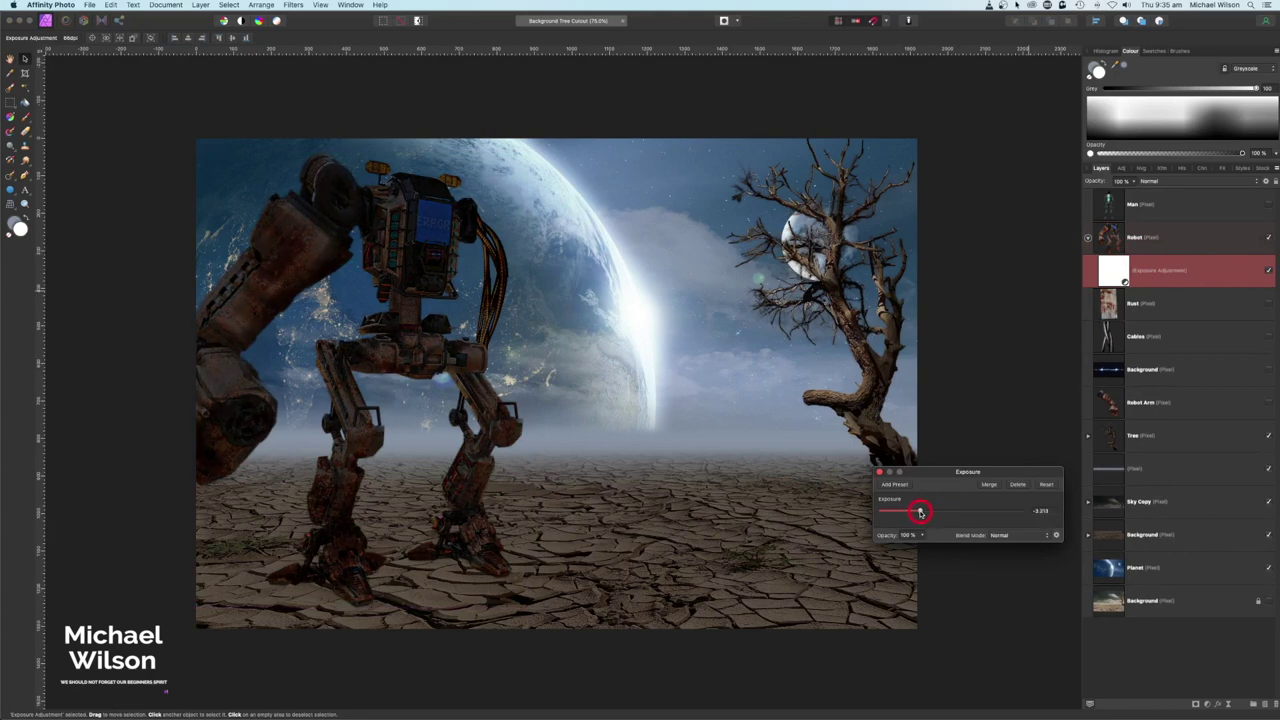
pyautogui.click(879, 471)
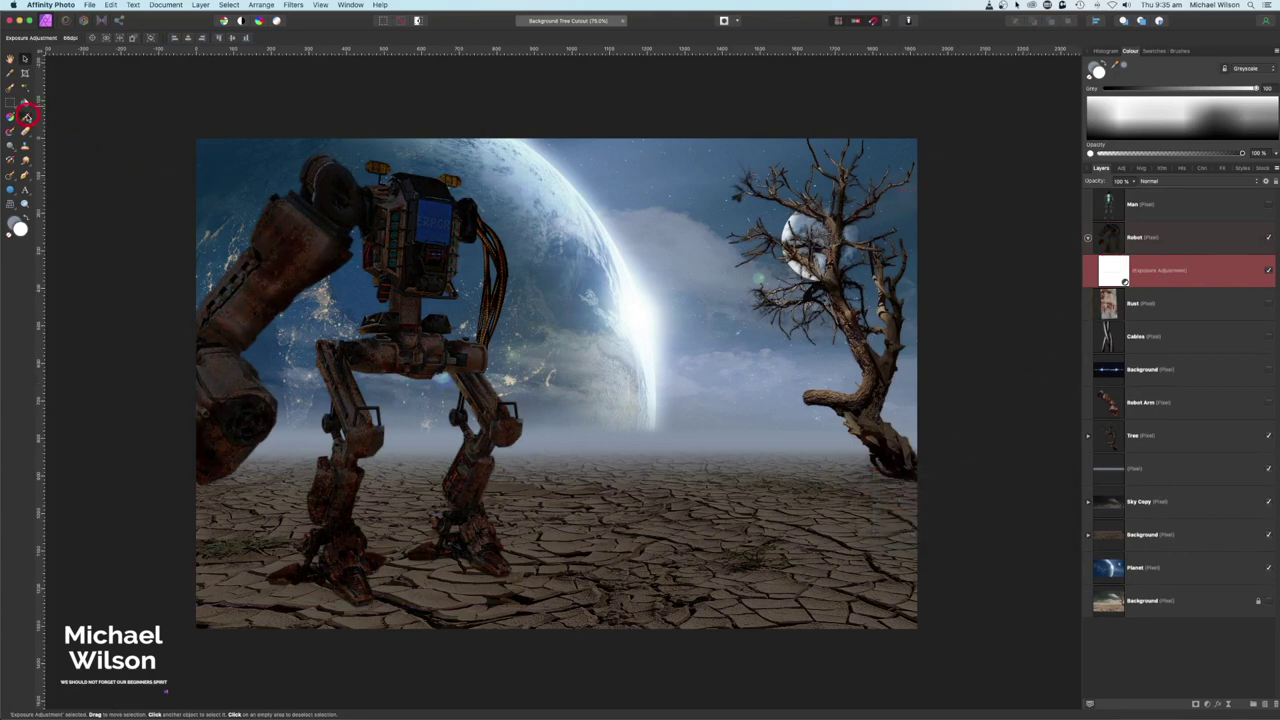
# Paint black on the robot's Exposure mask to restore light on its head, cables and legs facing the planet, and collapse the Robot layer.
pyautogui.click(27, 116)
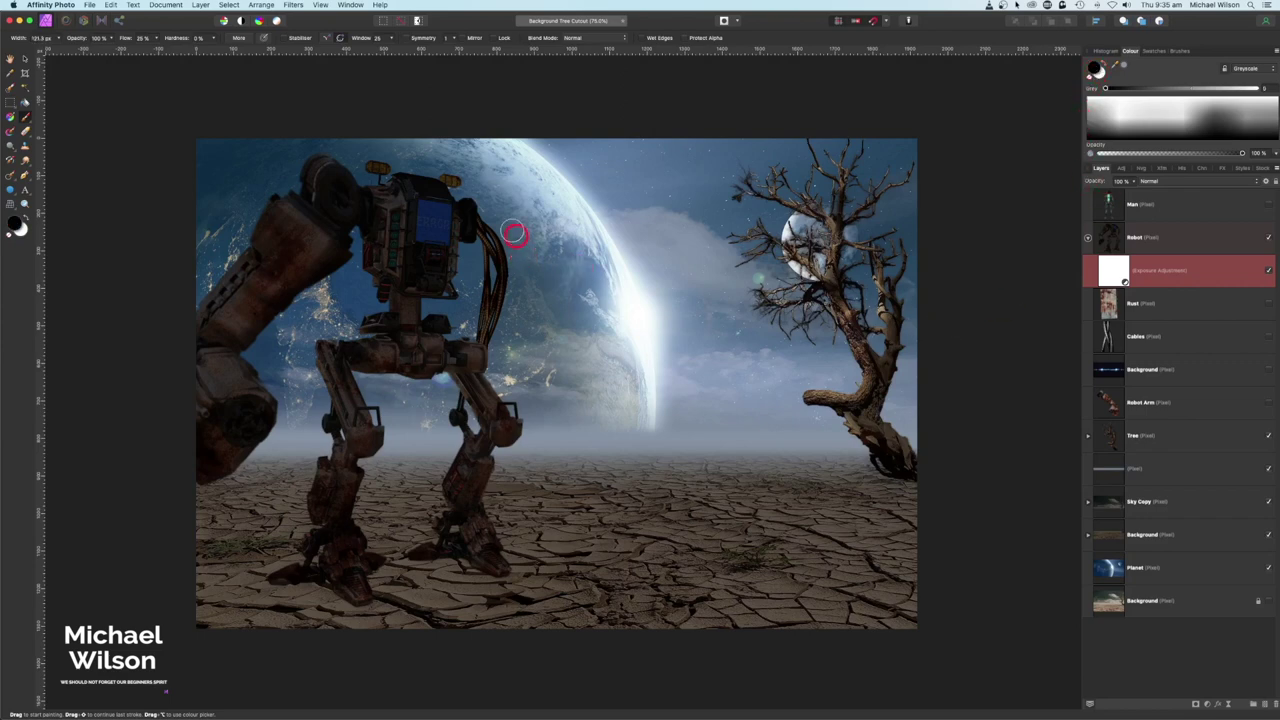
pyautogui.moveTo(443, 180); pyautogui.dragTo(449, 183)
pyautogui.moveTo(518, 248)
pyautogui.mouseDown()
pyautogui.moveTo(478, 216)
pyautogui.moveTo(498, 263)
pyautogui.moveTo(495, 312)
pyautogui.moveTo(478, 186)
pyautogui.moveTo(454, 183)
pyautogui.moveTo(450, 315)
pyautogui.moveTo(448, 299)
pyautogui.moveTo(420, 303)
pyautogui.moveTo(420, 318)
pyautogui.moveTo(460, 320)
pyautogui.moveTo(517, 427)
pyautogui.moveTo(481, 488)
pyautogui.moveTo(518, 581)
pyautogui.moveTo(437, 374)
pyautogui.moveTo(361, 375)
pyautogui.moveTo(392, 437)
pyautogui.moveTo(366, 489)
pyautogui.moveTo(374, 595)
pyautogui.moveTo(297, 421)
pyautogui.moveTo(339, 271)
pyautogui.moveTo(255, 343)
pyautogui.moveTo(322, 278)
pyautogui.moveTo(264, 310)
pyautogui.moveTo(330, 261)
pyautogui.moveTo(240, 354)
pyautogui.moveTo(269, 405)
pyautogui.moveTo(223, 465)
pyautogui.moveTo(440, 208)
pyautogui.moveTo(439, 190)
pyautogui.moveTo(440, 294)
pyautogui.moveTo(423, 309)
pyautogui.moveTo(457, 449)
pyautogui.moveTo(444, 525)
pyautogui.moveTo(521, 426)
pyautogui.moveTo(506, 240)
pyautogui.moveTo(426, 172)
pyautogui.moveTo(397, 169)
pyautogui.moveTo(400, 196)
pyautogui.moveTo(504, 306)
pyautogui.moveTo(465, 209)
pyautogui.moveTo(425, 257)
pyautogui.moveTo(464, 306)
pyautogui.moveTo(360, 215)
pyautogui.moveTo(364, 172)
pyautogui.moveTo(315, 155)
pyautogui.moveTo(308, 173)
pyautogui.moveTo(377, 166)
pyautogui.moveTo(470, 206)
pyautogui.moveTo(501, 237)
pyautogui.mouseUp()
pyautogui.moveTo(487, 357)
pyautogui.mouseDown()
pyautogui.moveTo(505, 398)
pyautogui.moveTo(505, 480)
pyautogui.mouseUp()
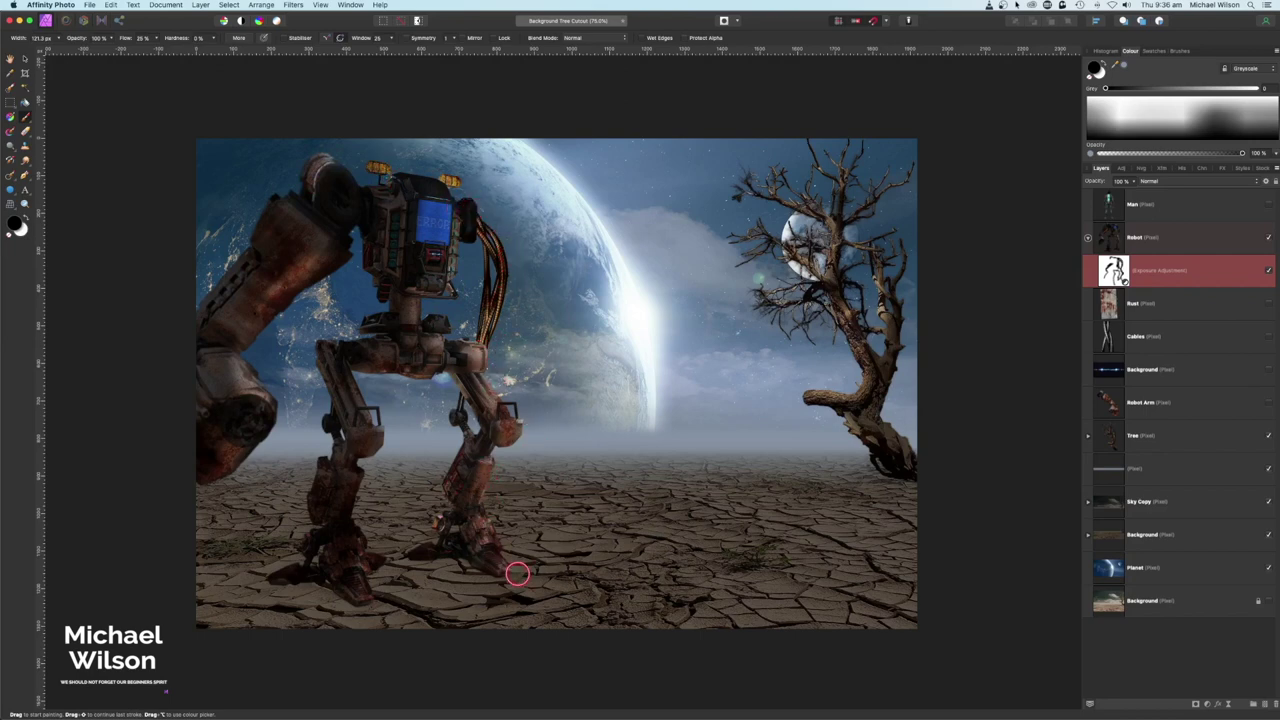
pyautogui.moveTo(1087, 237); pyautogui.dragTo(1087, 237)
# Add a new pixel layer above the Robot layer and clip it inside Robot.
pyautogui.click(1110, 239)
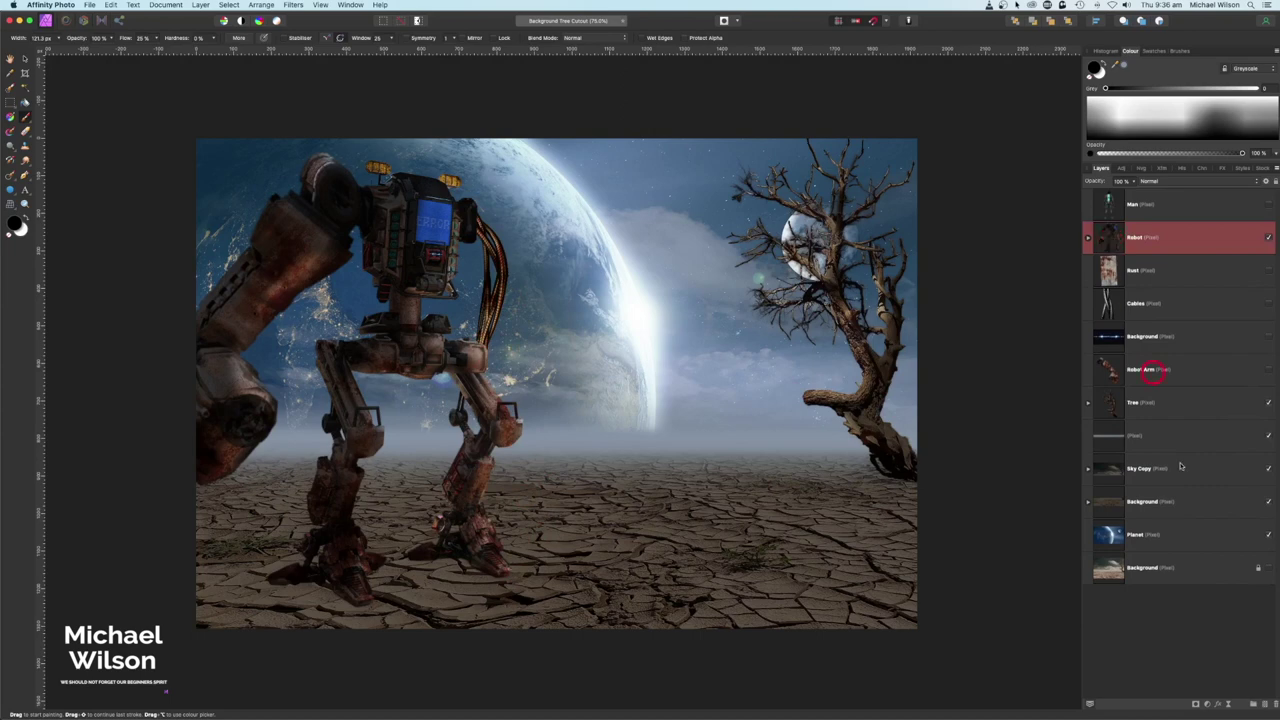
pyautogui.click(1265, 705)
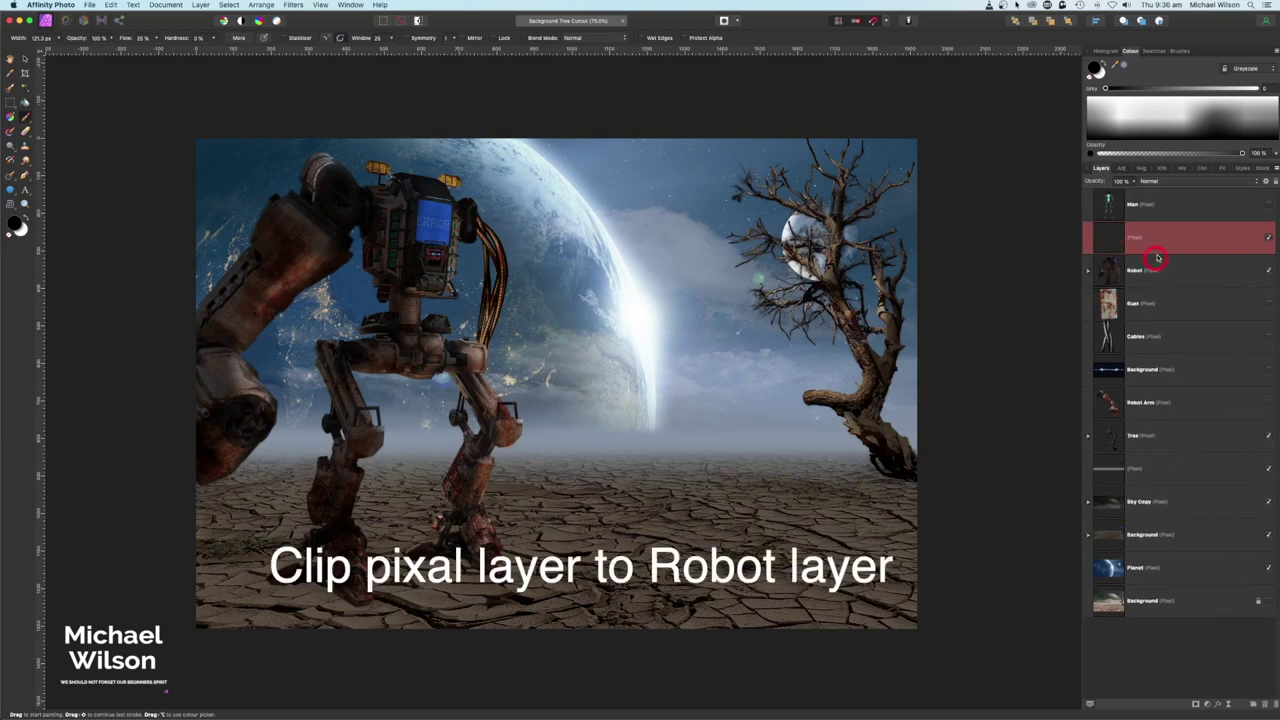
pyautogui.moveTo(1158, 249); pyautogui.dragTo(1175, 290)
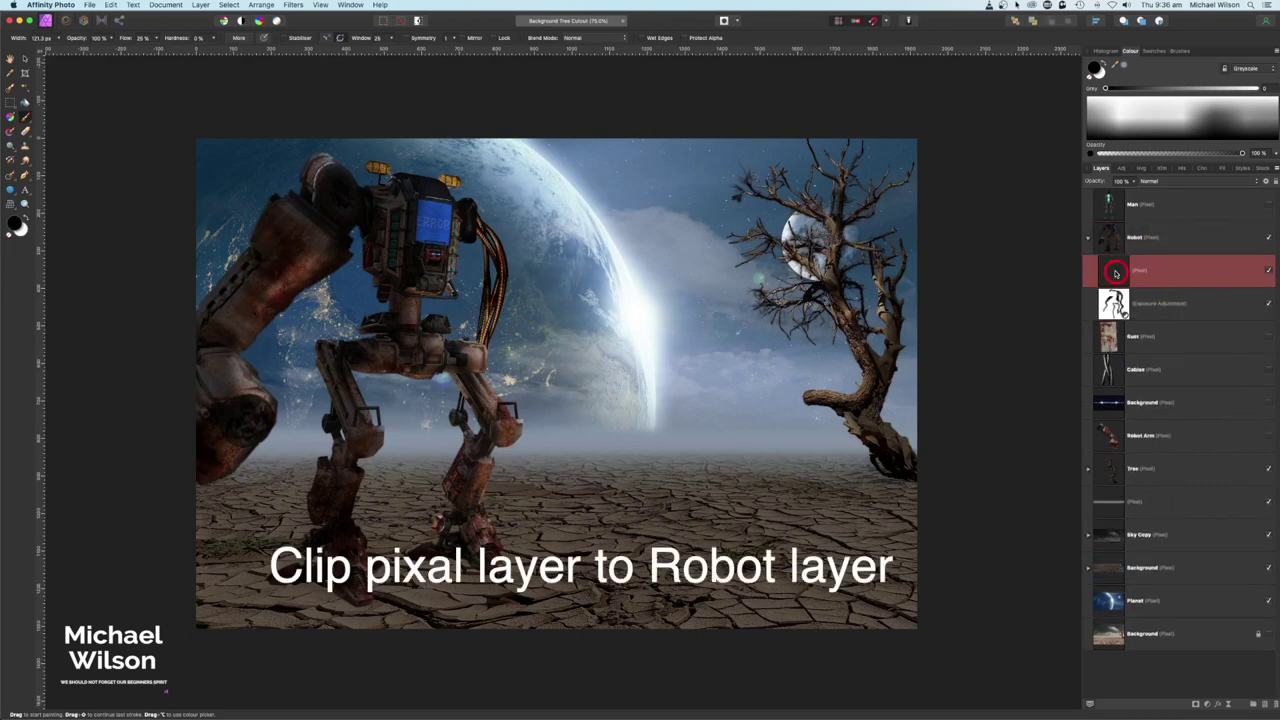
# Flood fill the clipped pixel layer with black.
pyautogui.press('g')
pyautogui.press('x')
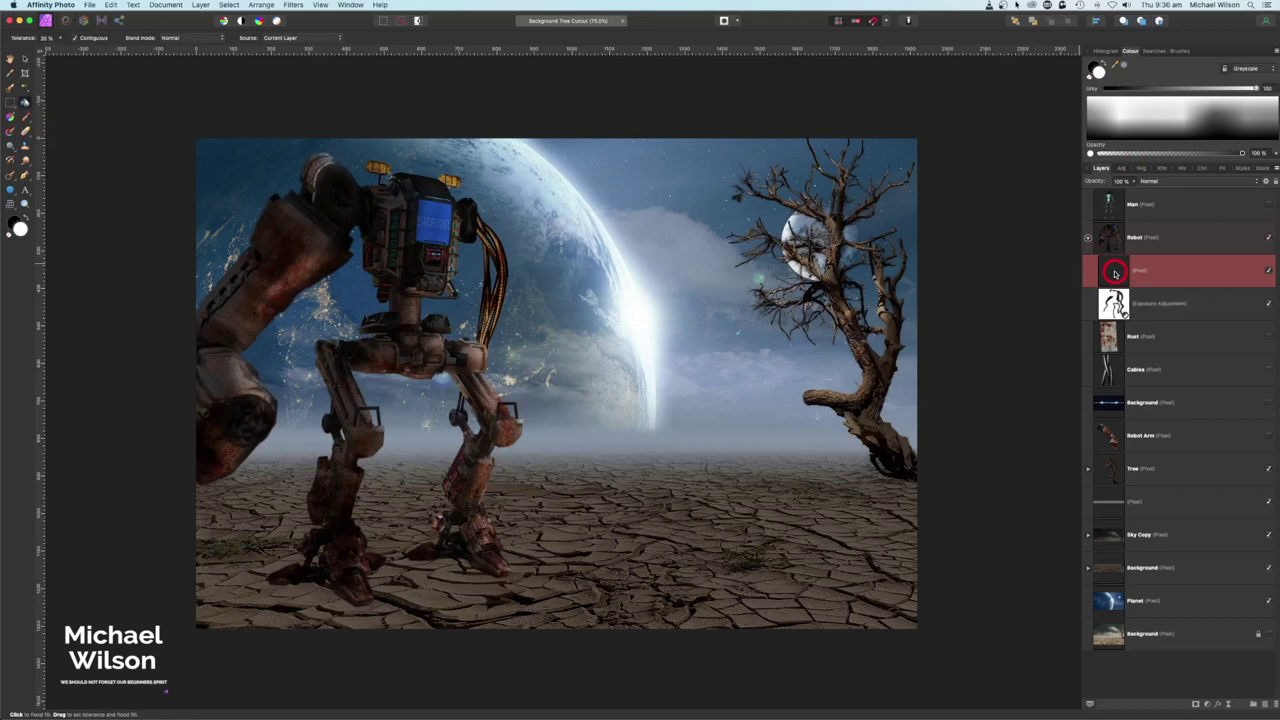
pyautogui.click(1101, 64)
pyautogui.click(36, 105)
pyautogui.click(455, 243)
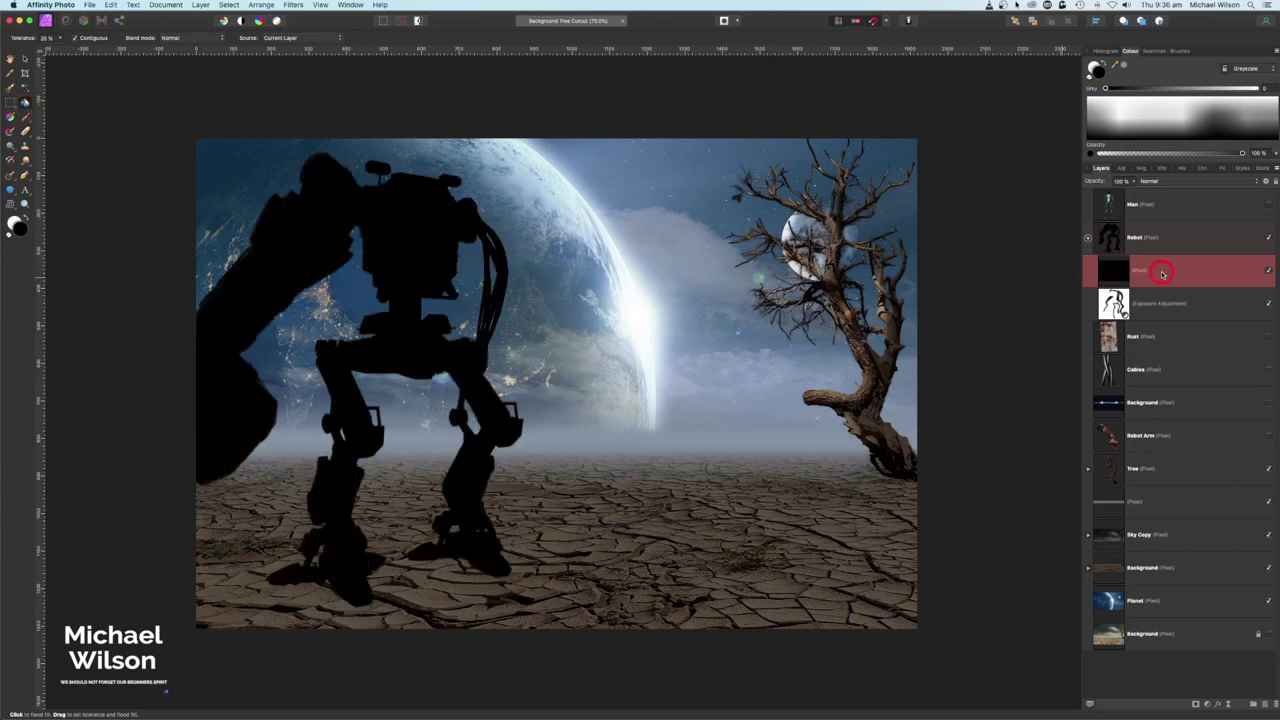
# Set the black clipped layer's blend mode to Add.
pyautogui.click(1114, 271)
pyautogui.moveTo(1152, 272); pyautogui.dragTo(1155, 220)
pyautogui.click(1157, 183)
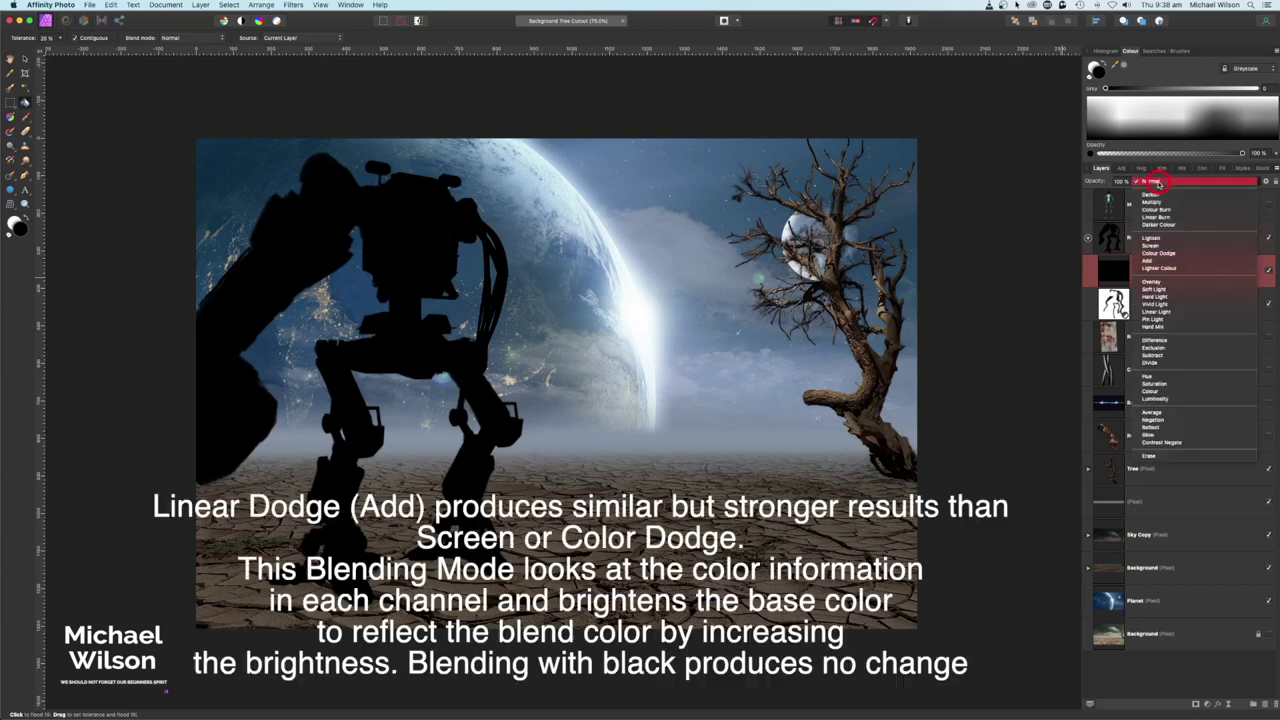
pyautogui.click(1160, 262)
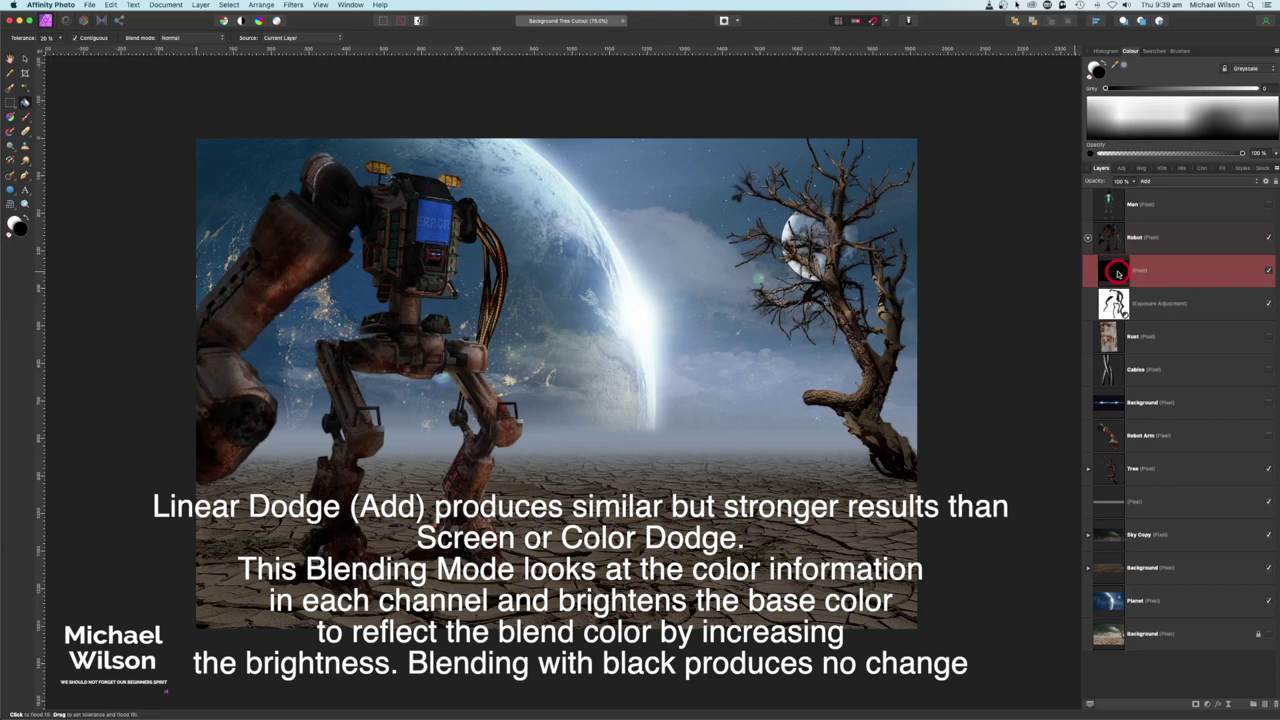
# Sample the pale colour from the planet's glow, brush highlights along the robot's legs, body and arm on the Add layer, and collapse the Robot layer.
pyautogui.click(27, 118)
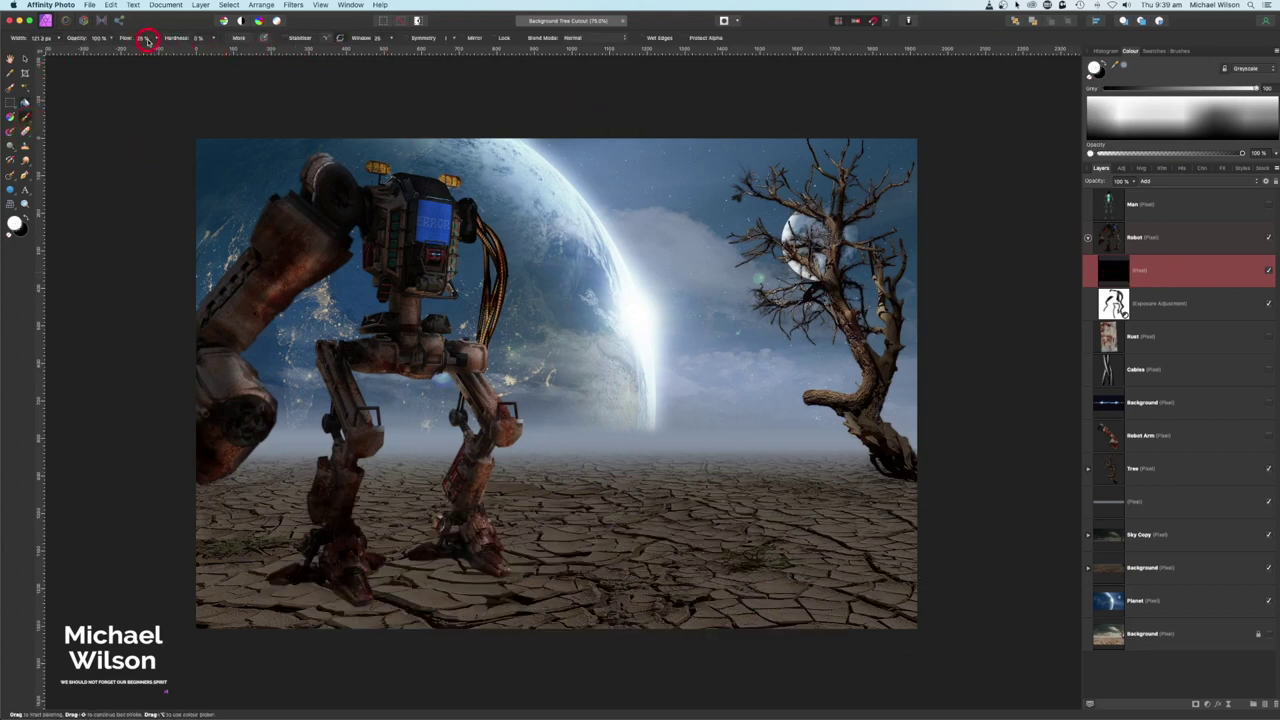
pyautogui.click(74, 43)
pyautogui.moveTo(1124, 66); pyautogui.dragTo(598, 347)
pyautogui.moveTo(598, 347)
pyautogui.mouseDown()
pyautogui.moveTo(488, 377)
pyautogui.moveTo(510, 412)
pyautogui.mouseUp()
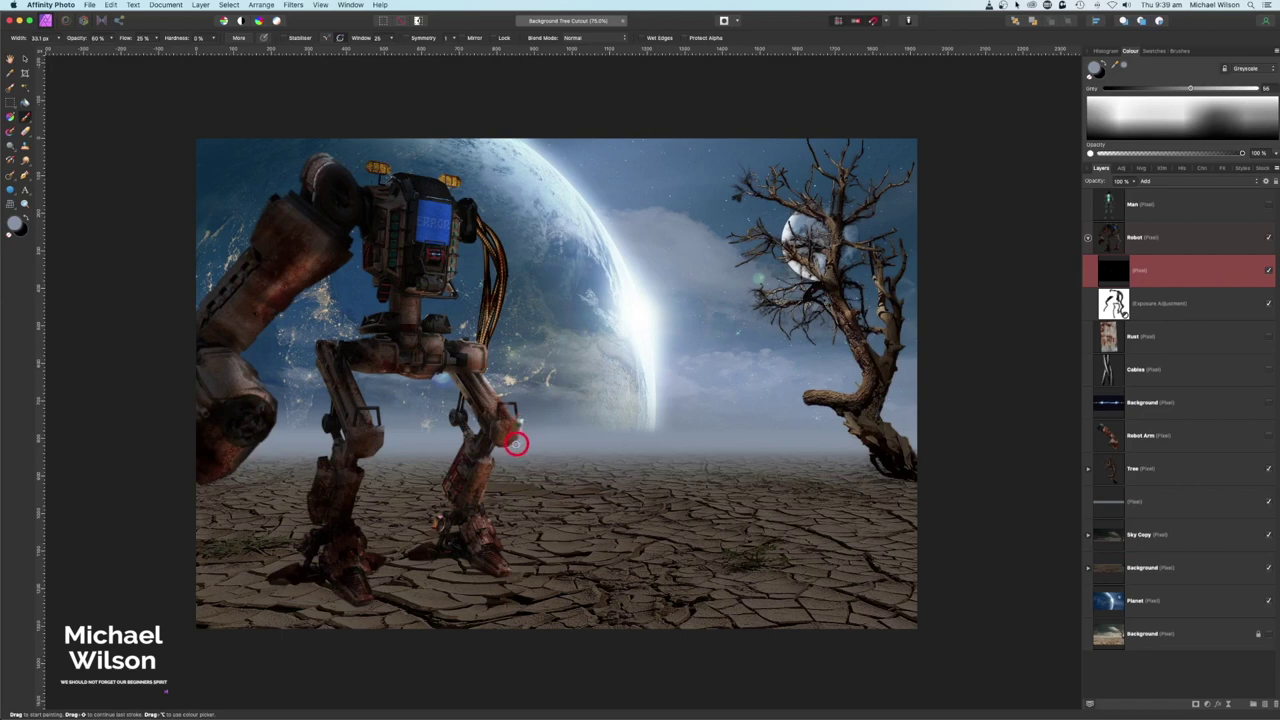
pyautogui.moveTo(518, 438)
pyautogui.mouseDown()
pyautogui.moveTo(498, 440)
pyautogui.moveTo(488, 480)
pyautogui.moveTo(468, 208)
pyautogui.moveTo(456, 246)
pyautogui.mouseUp()
pyautogui.moveTo(433, 313)
pyautogui.mouseDown()
pyautogui.moveTo(449, 377)
pyautogui.moveTo(337, 160)
pyautogui.moveTo(306, 168)
pyautogui.moveTo(390, 176)
pyautogui.moveTo(475, 437)
pyautogui.moveTo(452, 458)
pyautogui.moveTo(466, 418)
pyautogui.moveTo(351, 372)
pyautogui.moveTo(380, 422)
pyautogui.moveTo(358, 460)
pyautogui.moveTo(372, 555)
pyautogui.mouseUp()
pyautogui.moveTo(277, 331)
pyautogui.mouseDown()
pyautogui.moveTo(249, 343)
pyautogui.moveTo(251, 449)
pyautogui.moveTo(212, 478)
pyautogui.mouseUp()
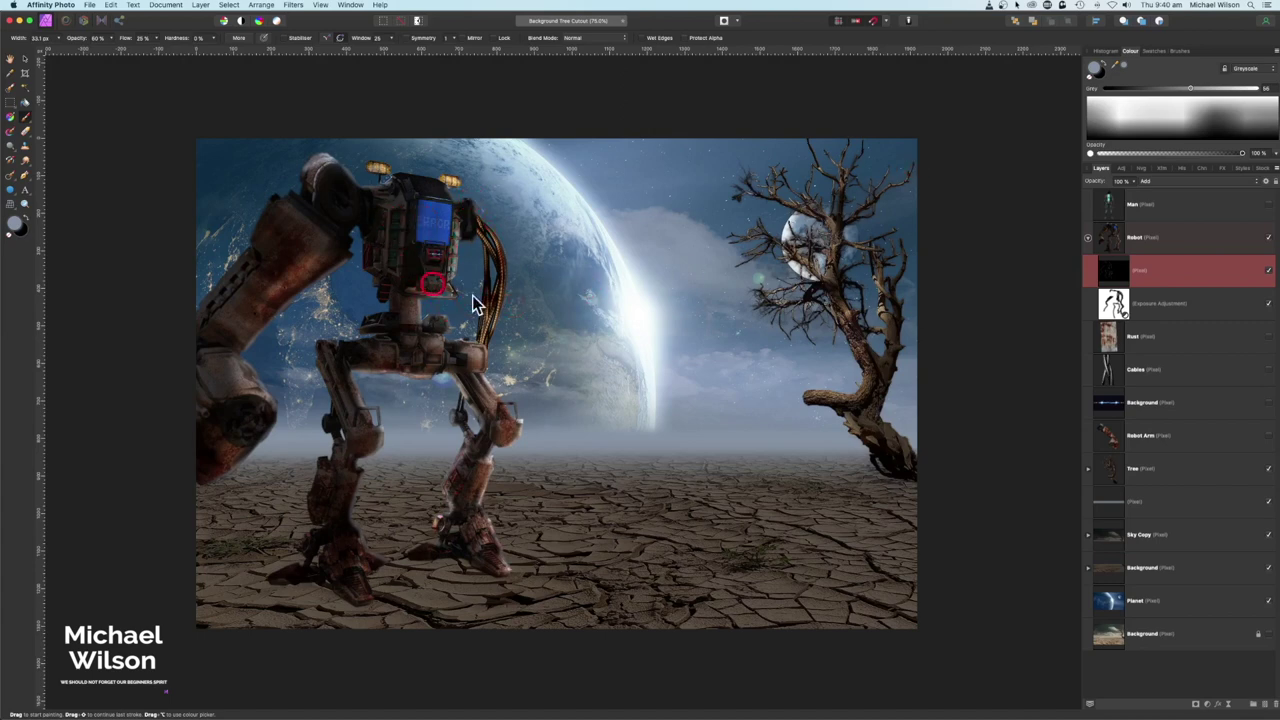
pyautogui.click(1088, 238)
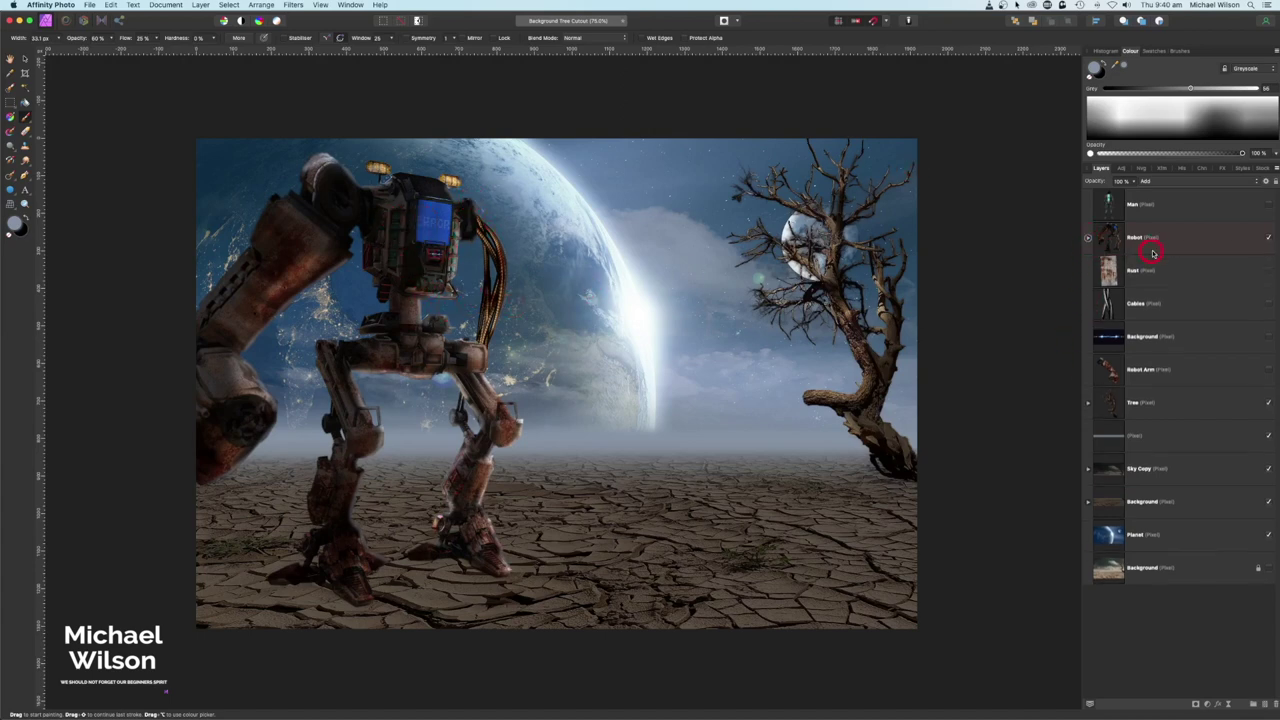
# Add a new pixel layer and place it directly below the Robot layer.
pyautogui.click(1152, 238)
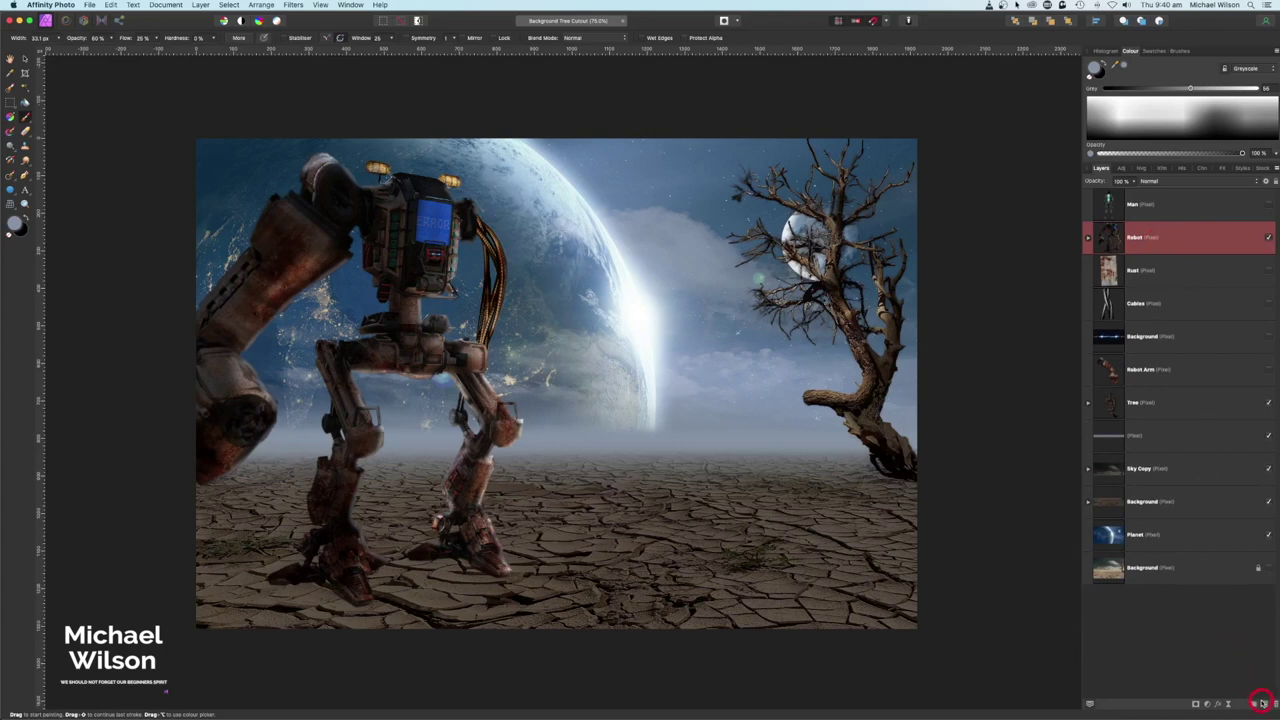
pyautogui.click(1262, 702)
pyautogui.moveTo(1157, 240); pyautogui.dragTo(1150, 271)
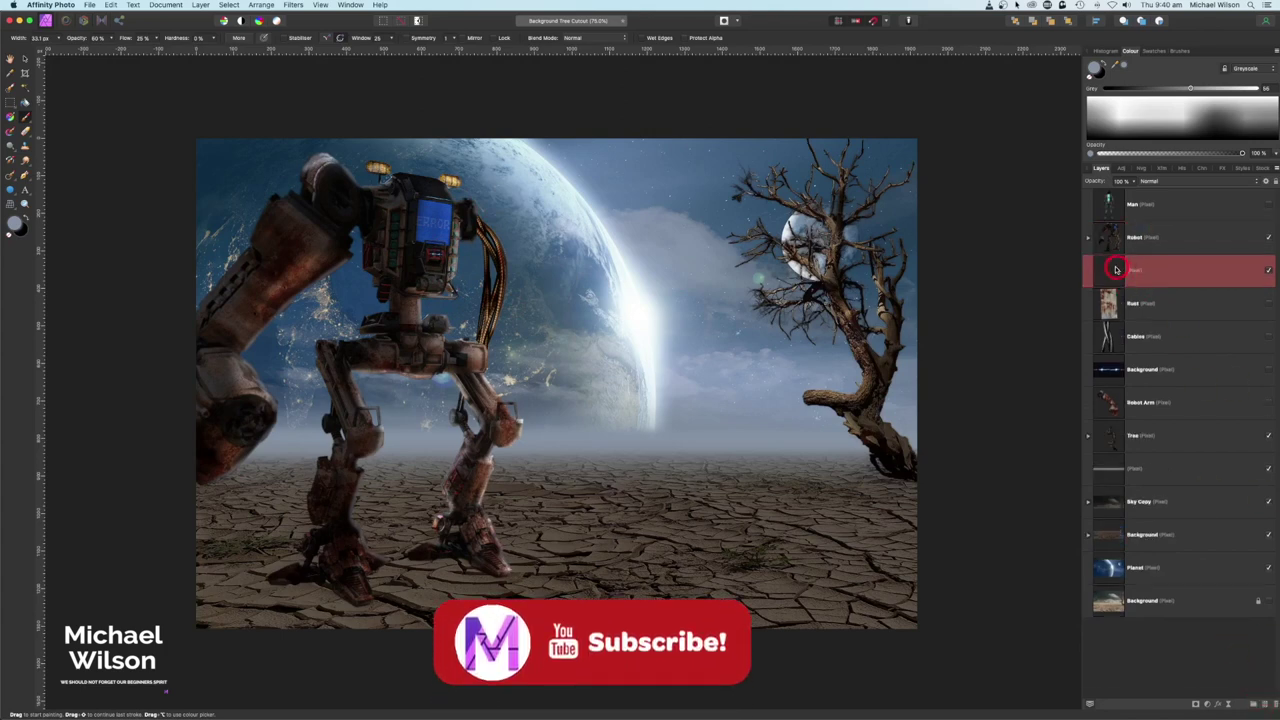
# Paint soft black shadows on the ground beneath the robot with a brush about 234 px wide.
pyautogui.click(1095, 69)
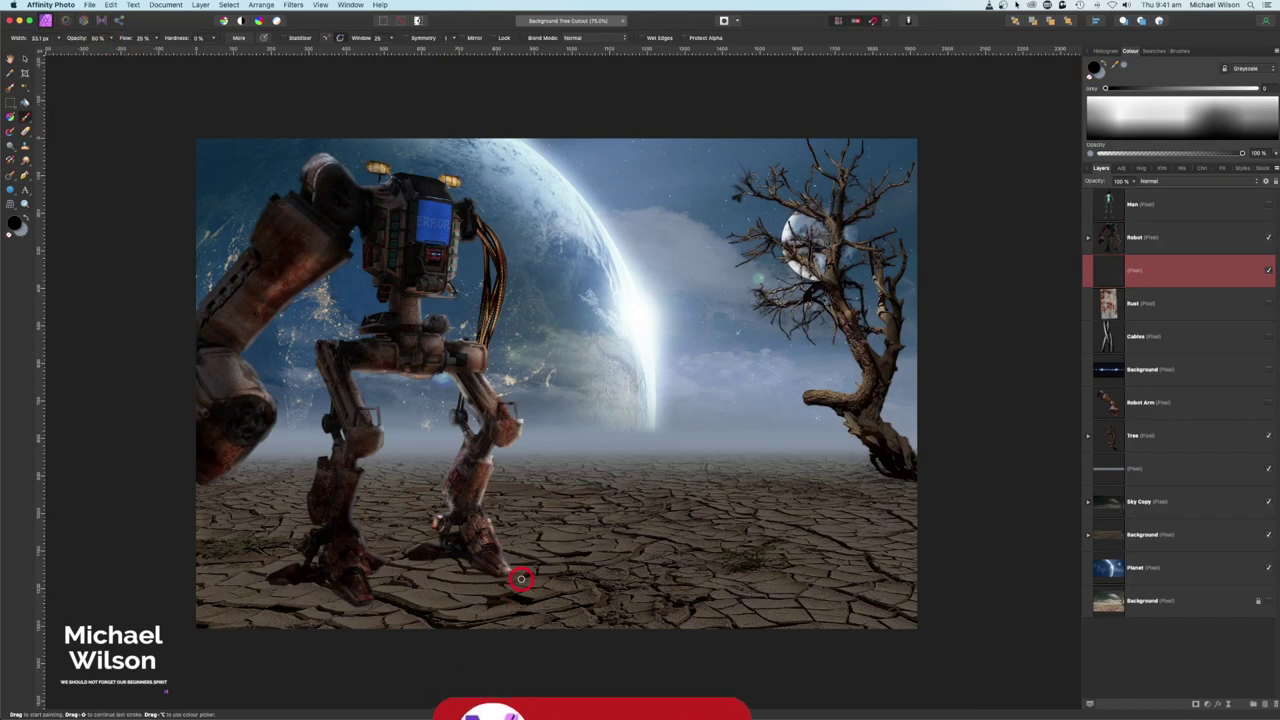
pyautogui.press(']')
pyautogui.press(']')
pyautogui.press(']')
pyautogui.press(']')
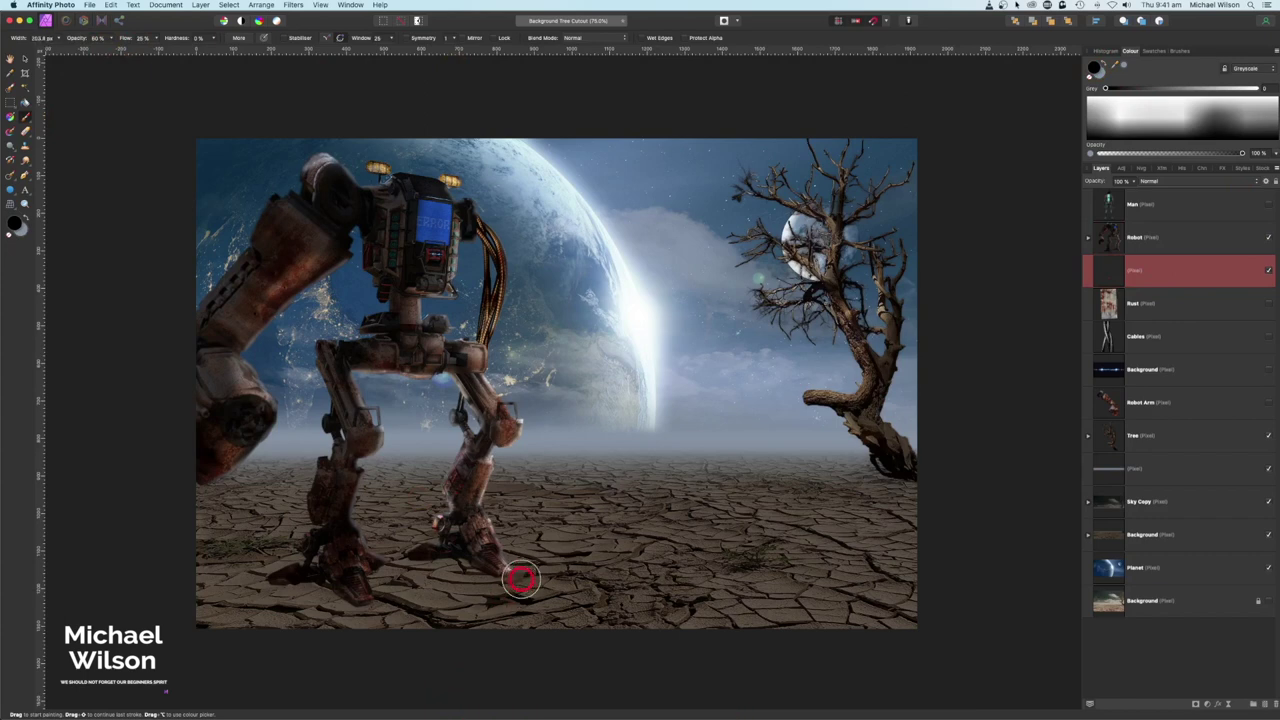
pyautogui.hscroll(1, 495, 575)
pyautogui.moveTo(468, 573)
pyautogui.mouseDown()
pyautogui.moveTo(406, 565)
pyautogui.moveTo(486, 577)
pyautogui.moveTo(396, 553)
pyautogui.moveTo(352, 574)
pyautogui.moveTo(371, 568)
pyautogui.moveTo(373, 582)
pyautogui.moveTo(347, 608)
pyautogui.moveTo(276, 591)
pyautogui.moveTo(348, 606)
pyautogui.moveTo(306, 579)
pyautogui.moveTo(222, 590)
pyautogui.moveTo(378, 544)
pyautogui.moveTo(386, 521)
pyautogui.moveTo(355, 520)
pyautogui.moveTo(379, 502)
pyautogui.moveTo(414, 520)
pyautogui.moveTo(368, 527)
pyautogui.moveTo(389, 536)
pyautogui.moveTo(246, 511)
pyautogui.moveTo(211, 475)
pyautogui.moveTo(236, 481)
pyautogui.moveTo(199, 509)
pyautogui.moveTo(267, 465)
pyautogui.moveTo(220, 523)
pyautogui.moveTo(245, 520)
pyautogui.moveTo(298, 561)
pyautogui.moveTo(189, 591)
pyautogui.mouseUp()
pyautogui.hscroll(-1, 548, 383)
pyautogui.scroll(1, 548, 383)
pyautogui.moveTo(872, 397); pyautogui.dragTo(872, 397)
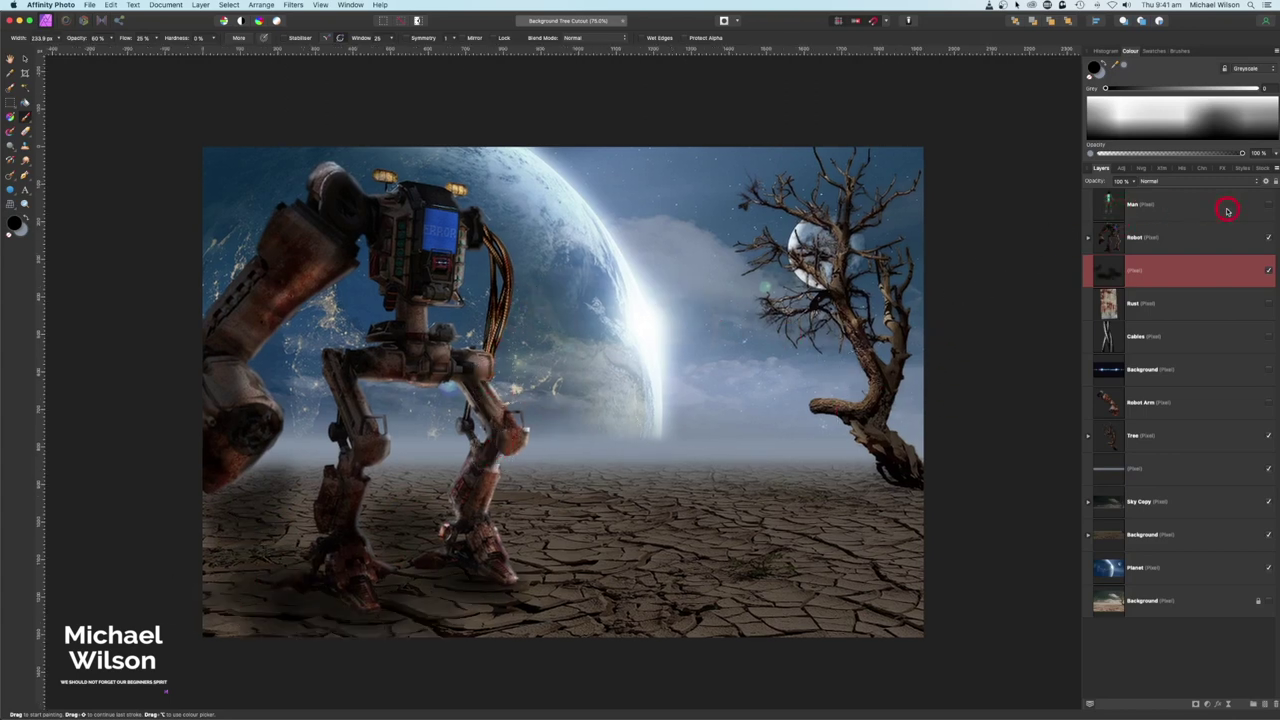
# Show the Man layer, scale the man down slightly and position him in front of the robot's legs.
pyautogui.click(1268, 207)
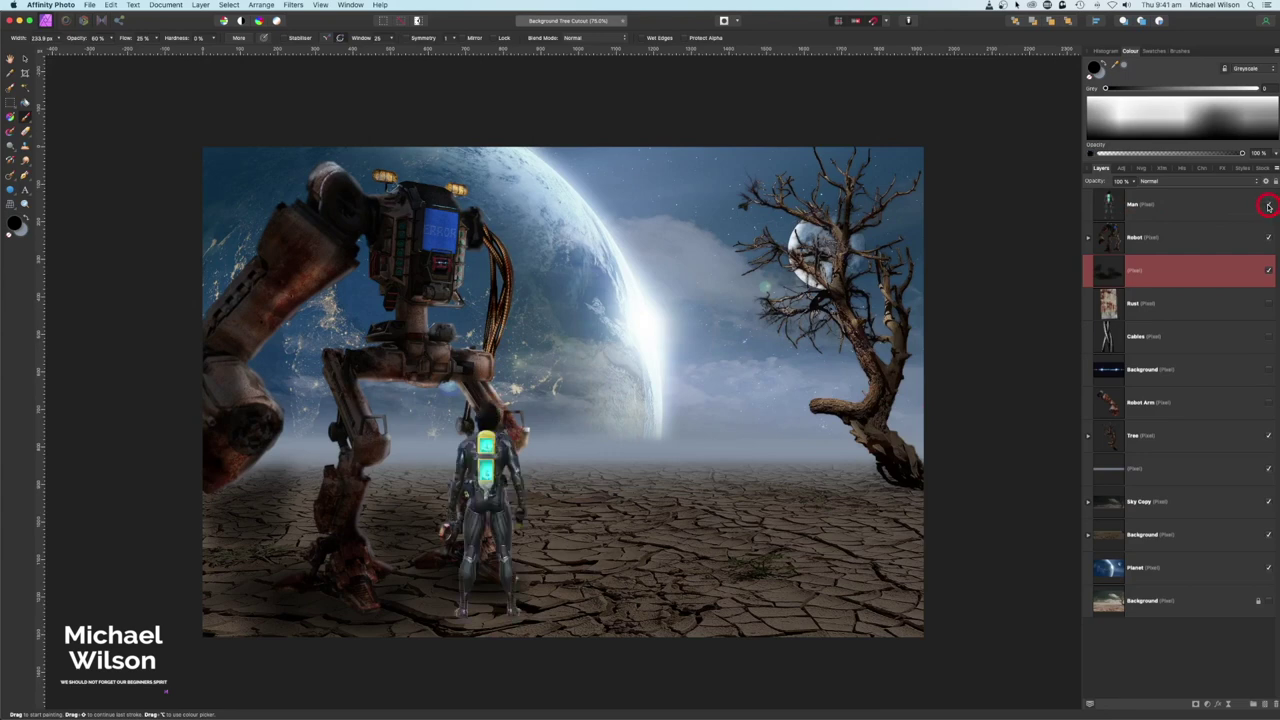
pyautogui.click(1202, 208)
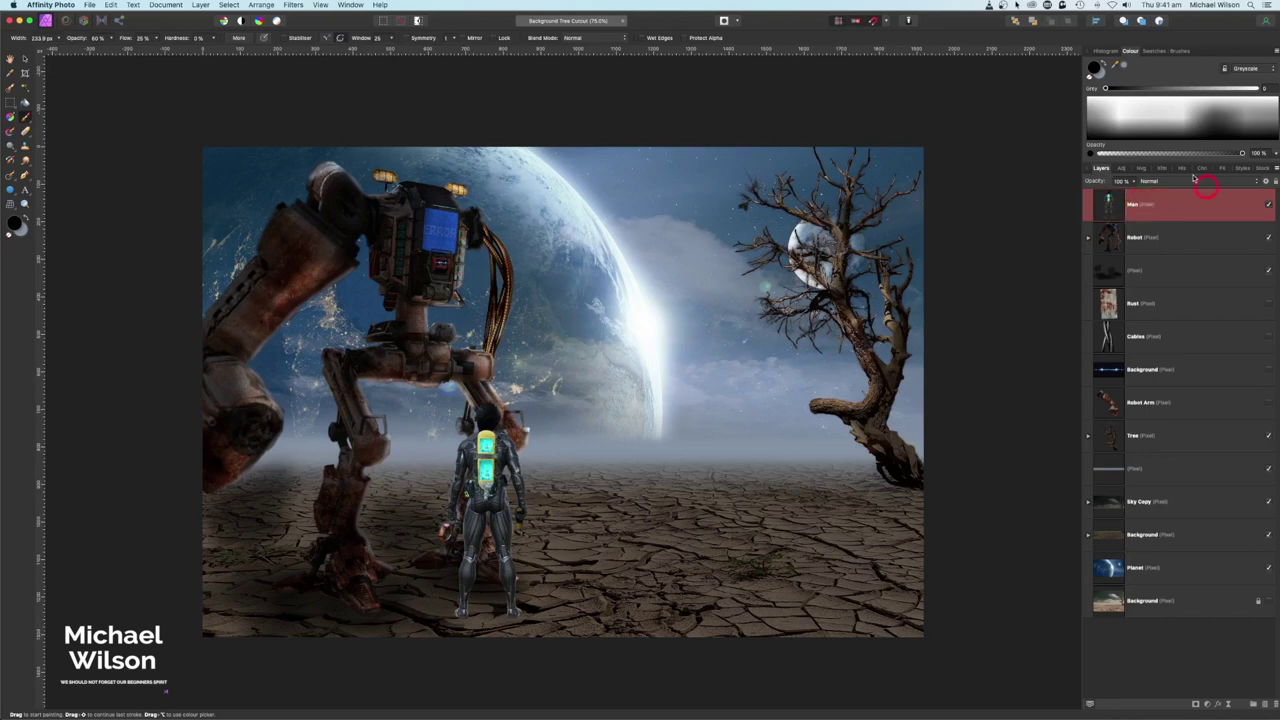
pyautogui.click(24, 62)
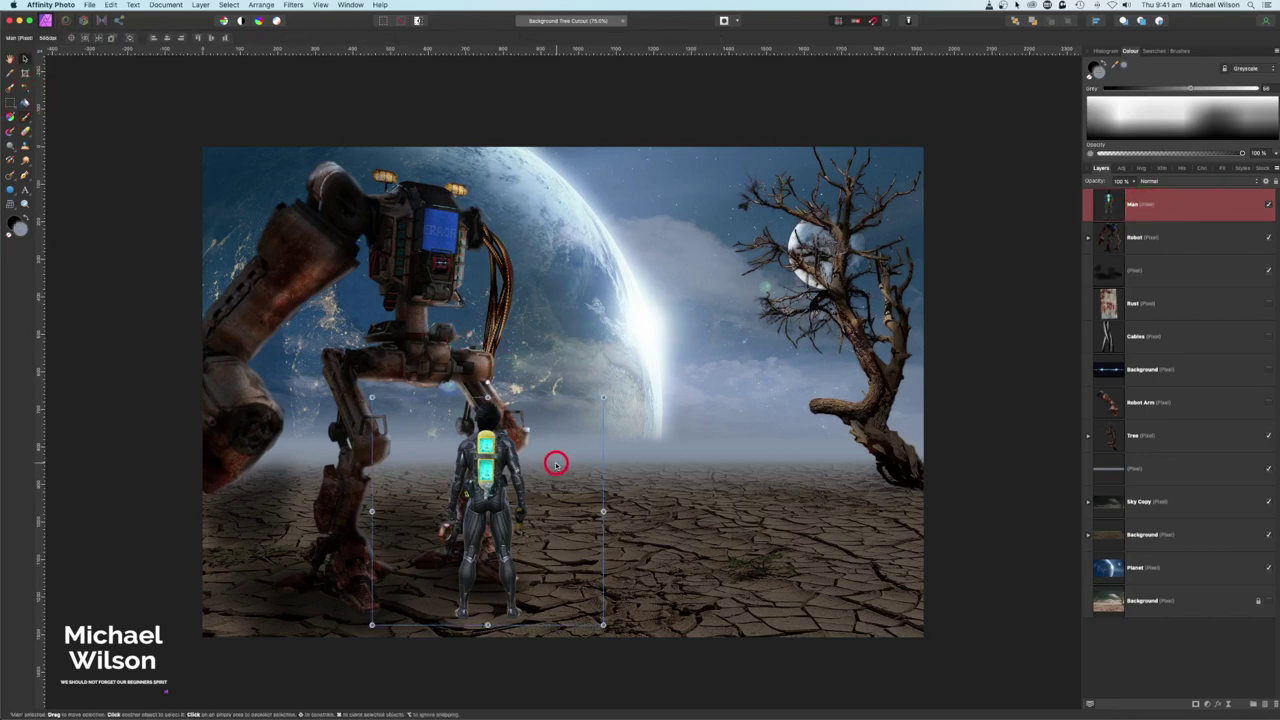
pyautogui.moveTo(531, 460)
pyautogui.mouseDown()
pyautogui.moveTo(517, 474)
pyautogui.moveTo(554, 443)
pyautogui.moveTo(514, 461)
pyautogui.mouseUp()
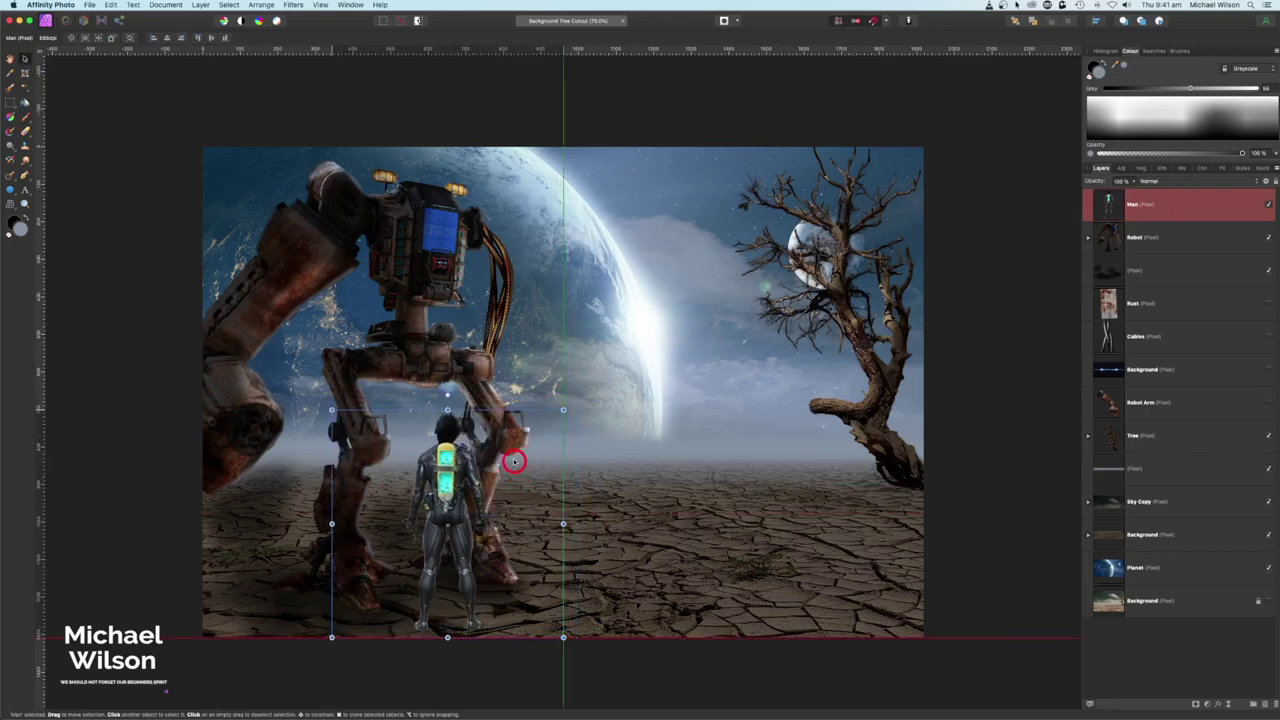
pyautogui.moveTo(564, 410); pyautogui.dragTo(550, 424)
pyautogui.moveTo(520, 469); pyautogui.dragTo(527, 471)
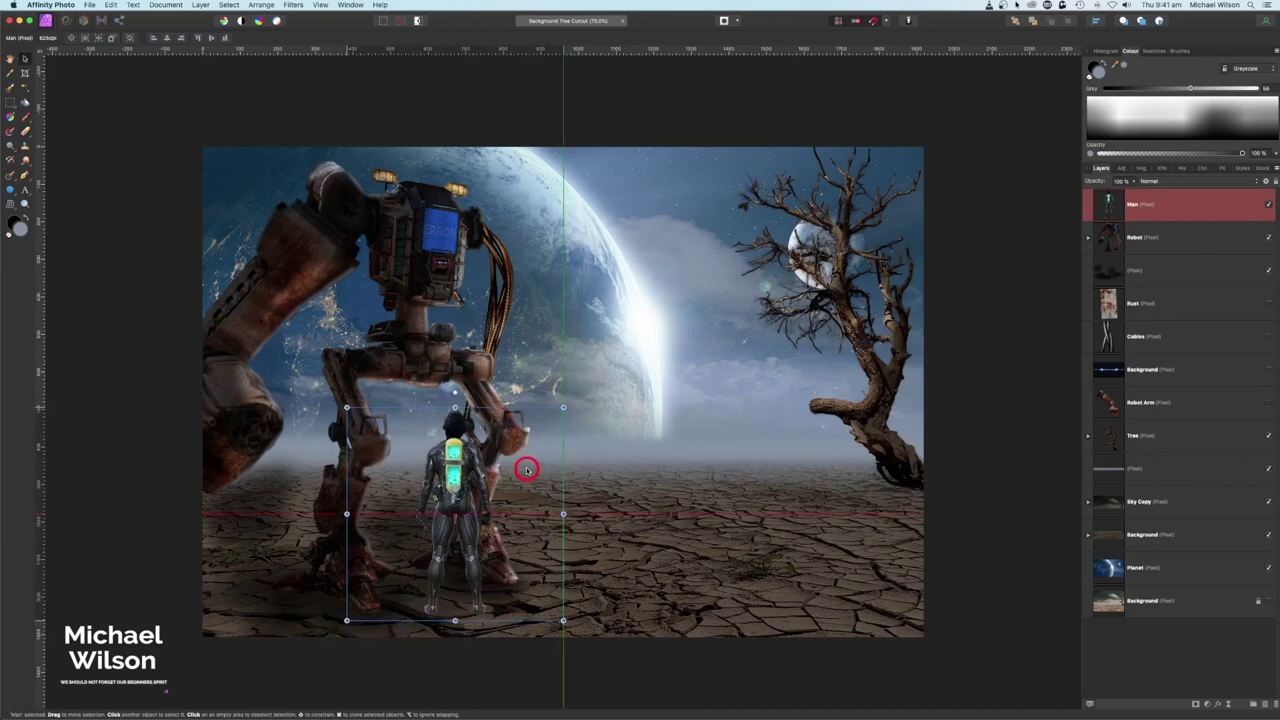
pyautogui.moveTo(457, 440); pyautogui.dragTo(451, 440)
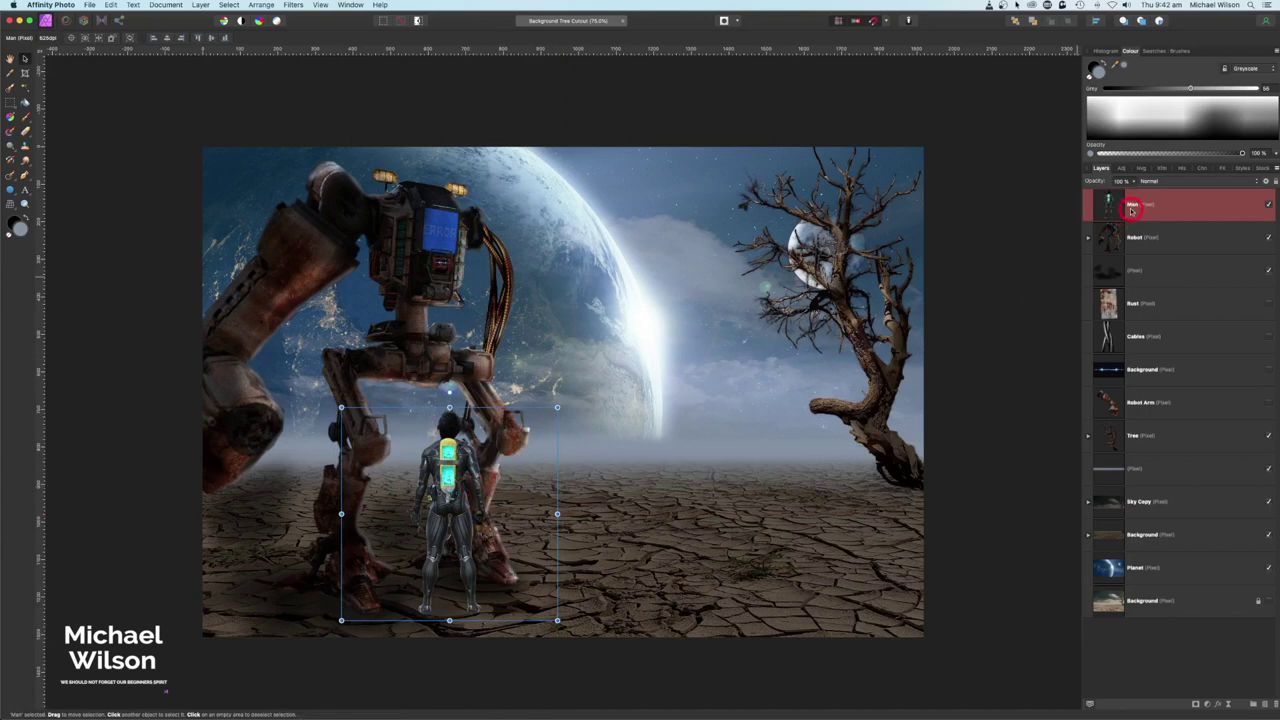
# Add an Exposure adjustment clipped inside the Man layer and lower its exposure to about -3.5.
pyautogui.click(1207, 703)
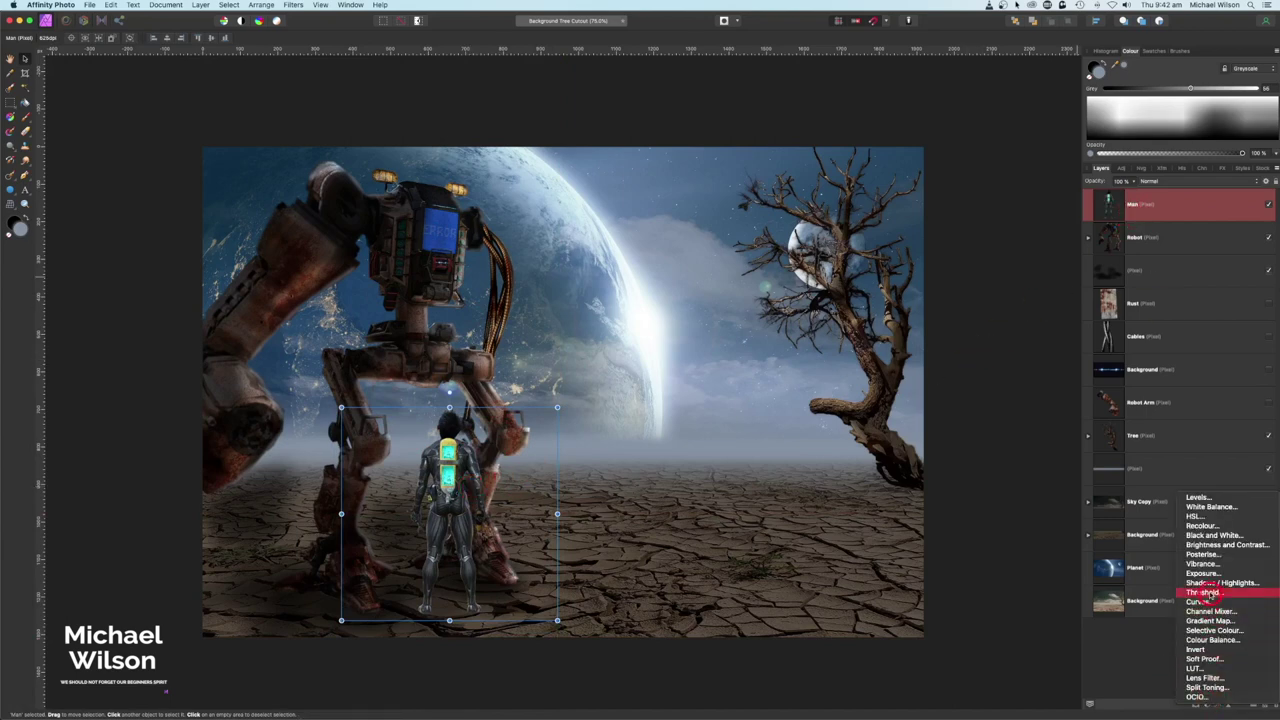
pyautogui.click(1195, 285)
pyautogui.moveTo(1171, 206); pyautogui.dragTo(1190, 237)
pyautogui.moveTo(949, 513); pyautogui.dragTo(918, 512)
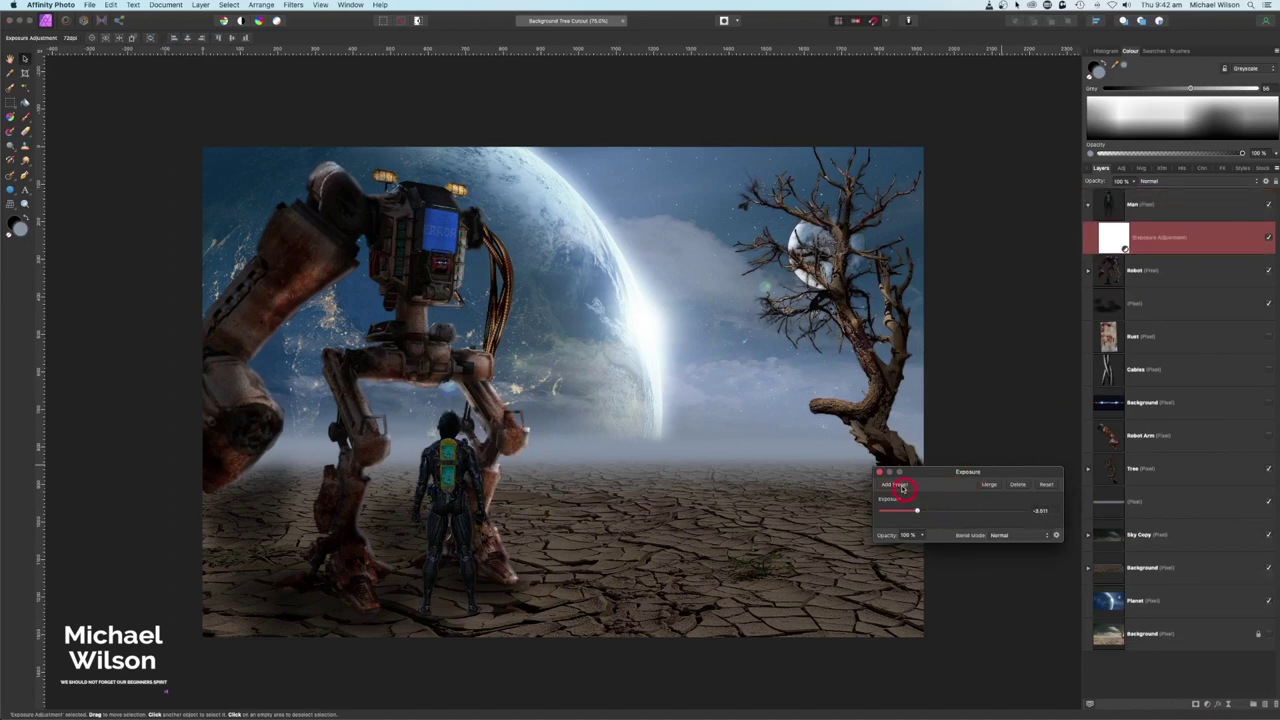
pyautogui.click(881, 476)
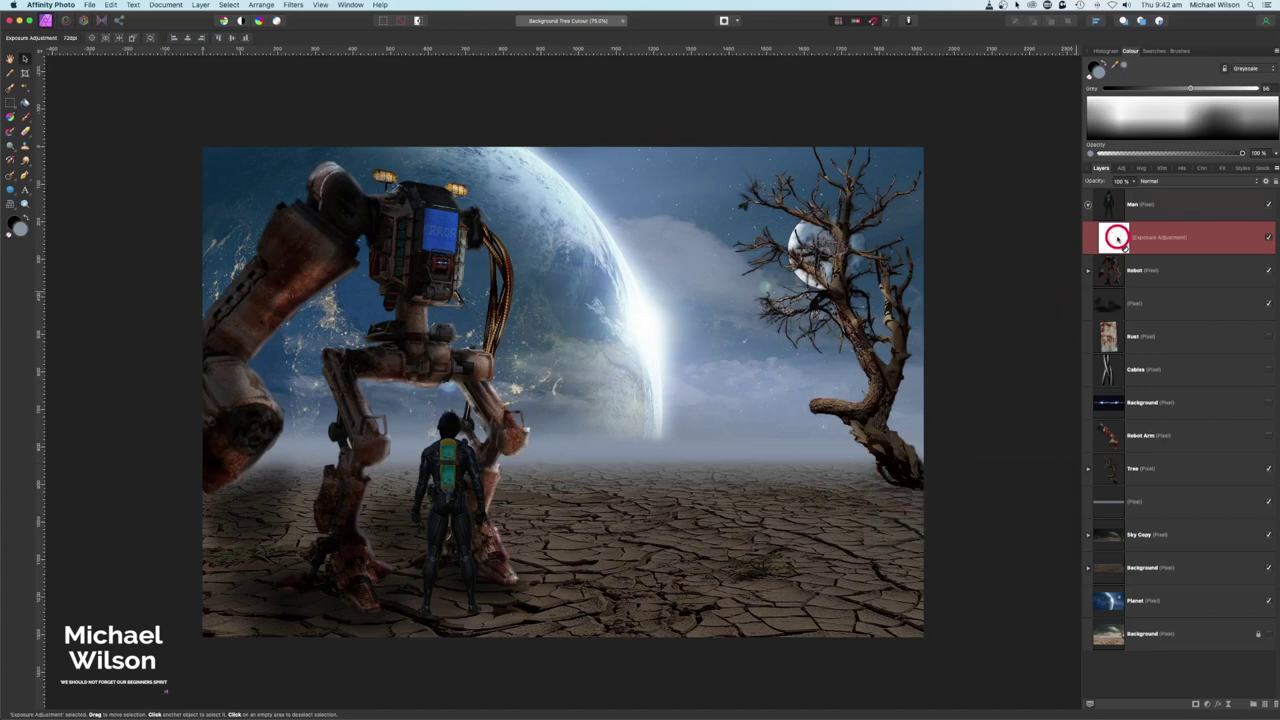
# Paint black on the man's Exposure mask down his back and tanks to restore light, and collapse the Man layer.
pyautogui.click(53, 131)
pyautogui.click(25, 118)
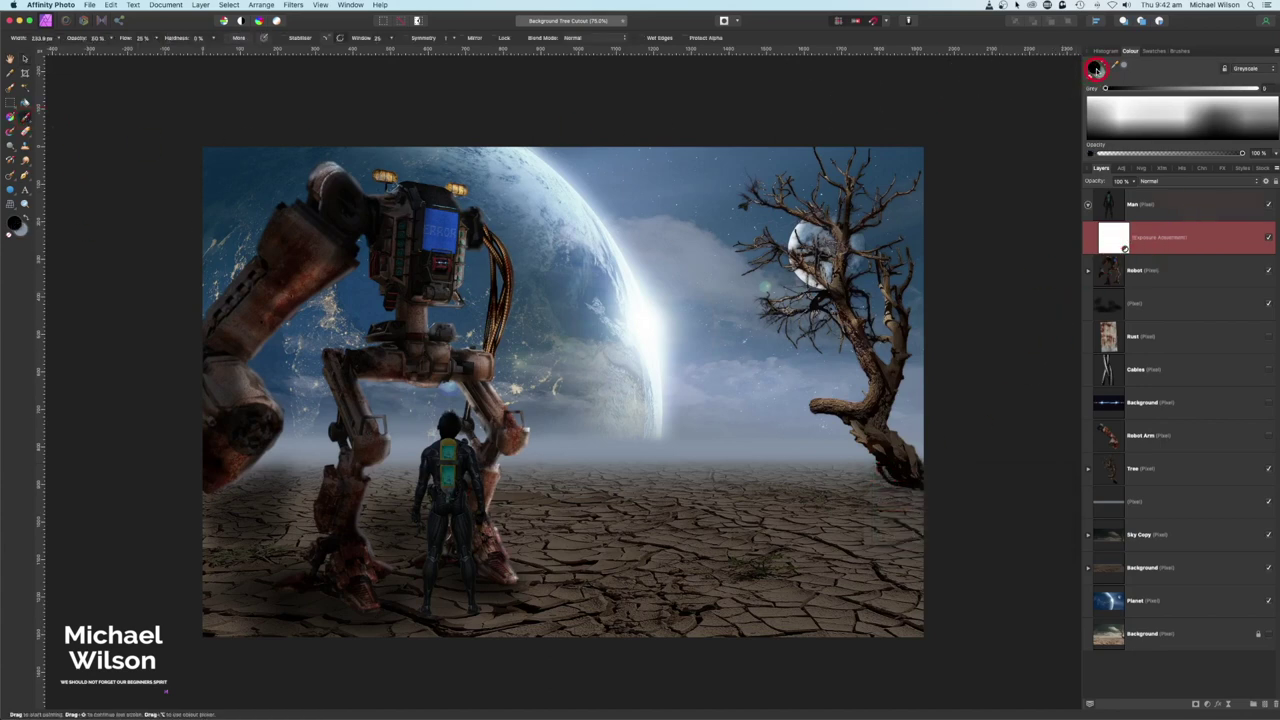
pyautogui.moveTo(114, 43); pyautogui.dragTo(92, 44)
pyautogui.moveTo(450, 435)
pyautogui.mouseDown()
pyautogui.moveTo(484, 508)
pyautogui.moveTo(468, 501)
pyautogui.moveTo(465, 474)
pyautogui.moveTo(478, 606)
pyautogui.moveTo(473, 500)
pyautogui.moveTo(450, 421)
pyautogui.moveTo(452, 469)
pyautogui.moveTo(450, 418)
pyautogui.moveTo(435, 445)
pyautogui.moveTo(473, 454)
pyautogui.moveTo(465, 494)
pyautogui.moveTo(486, 635)
pyautogui.moveTo(447, 605)
pyautogui.moveTo(449, 523)
pyautogui.mouseUp()
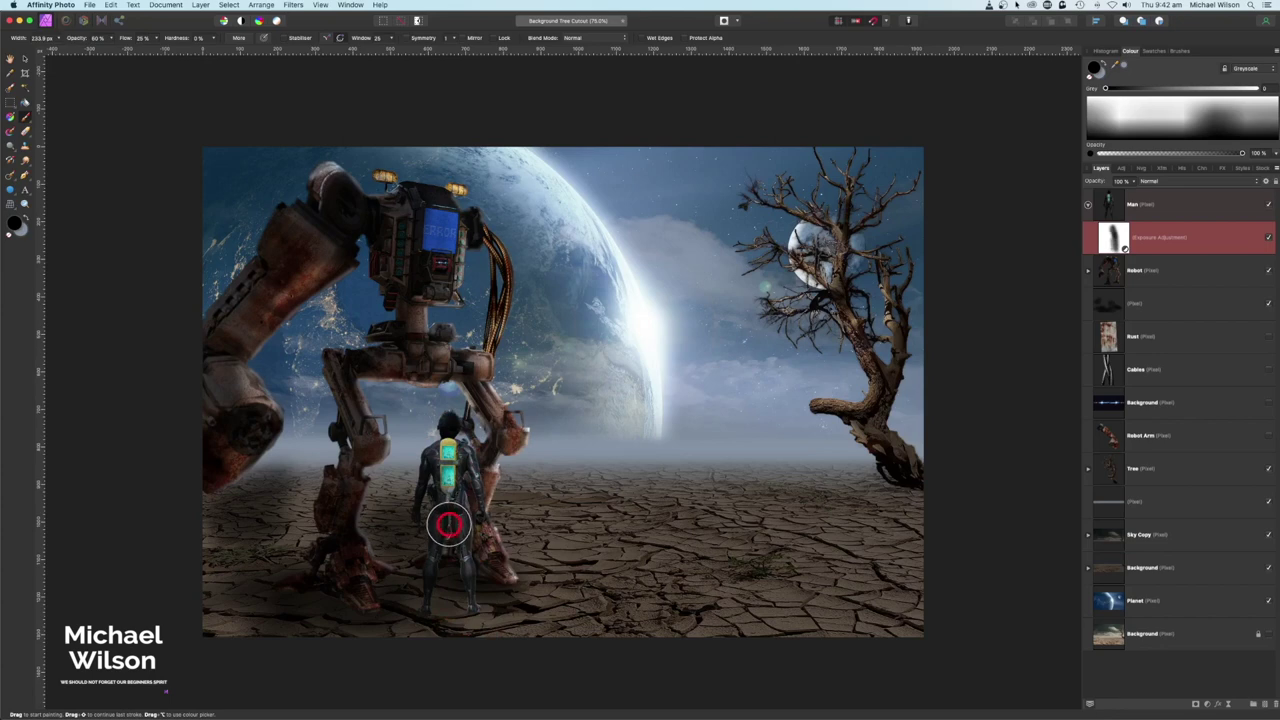
pyautogui.click(1112, 205)
pyautogui.click(1088, 205)
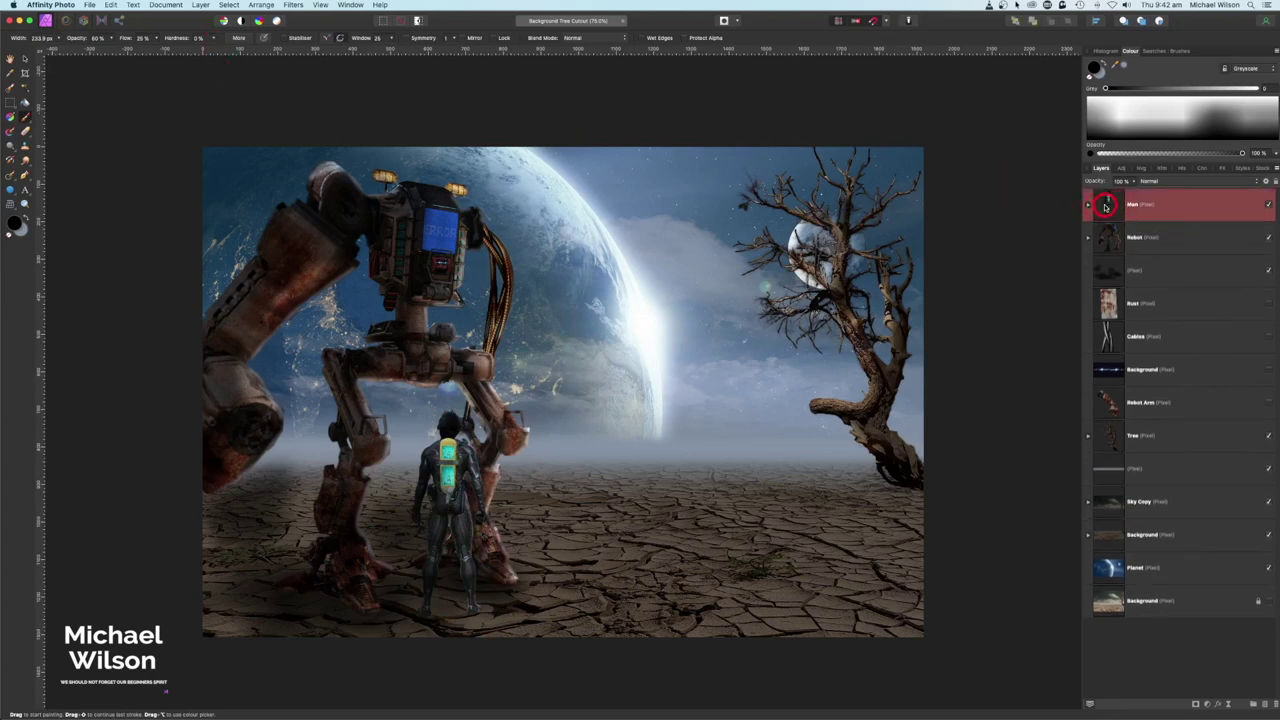
# Add a new pixel layer clipped inside the Man layer and flood fill it with black.
pyautogui.click(1267, 705)
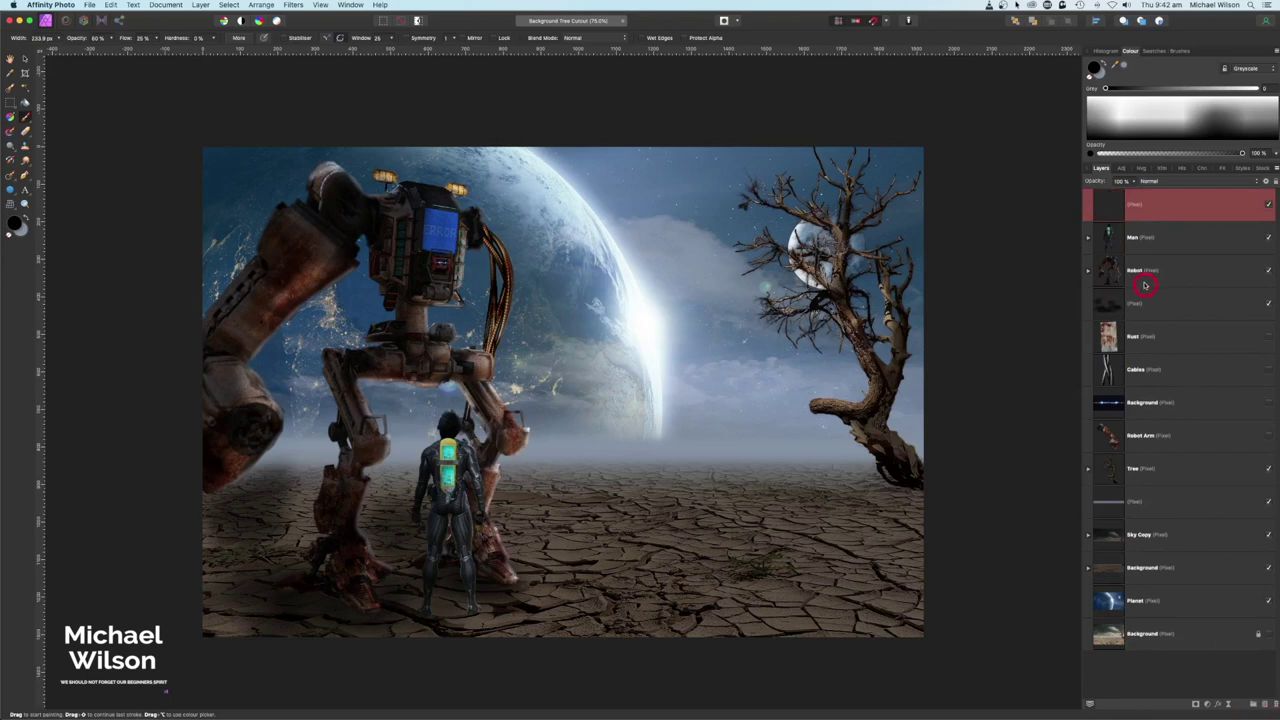
pyautogui.moveTo(1162, 216); pyautogui.dragTo(1136, 246)
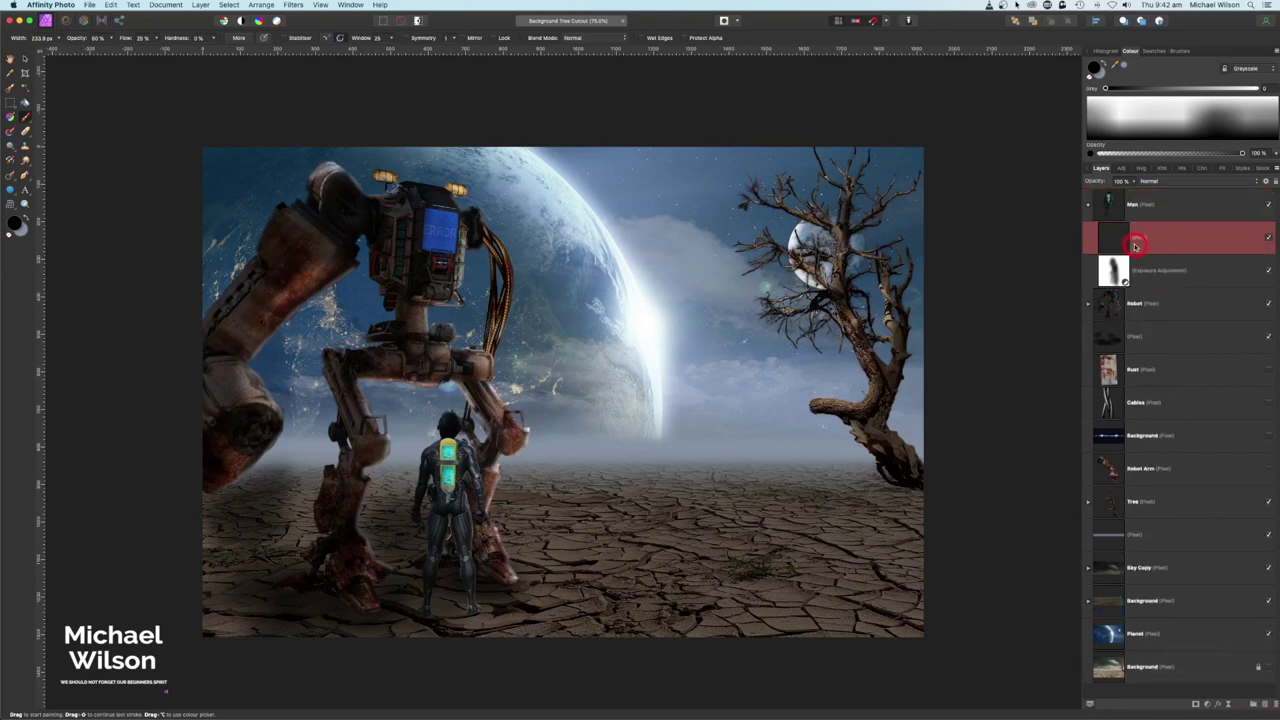
pyautogui.press('g')
pyautogui.click(1098, 62)
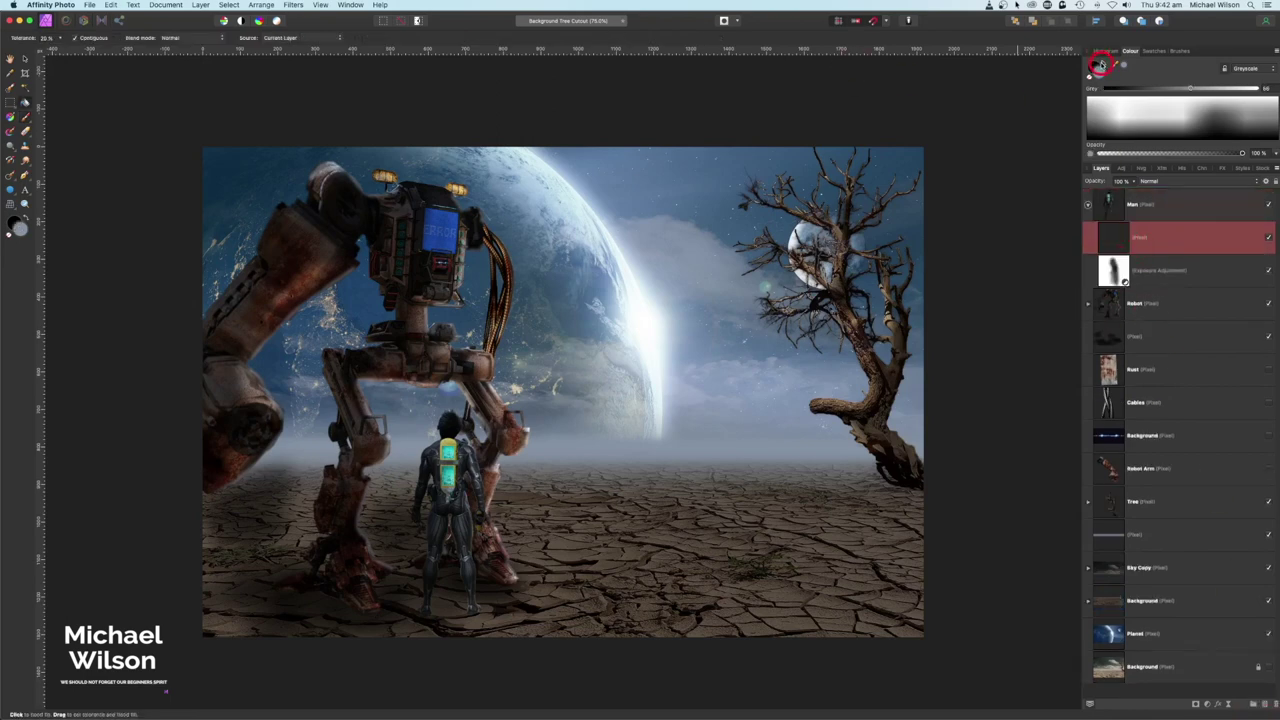
pyautogui.click(1104, 62)
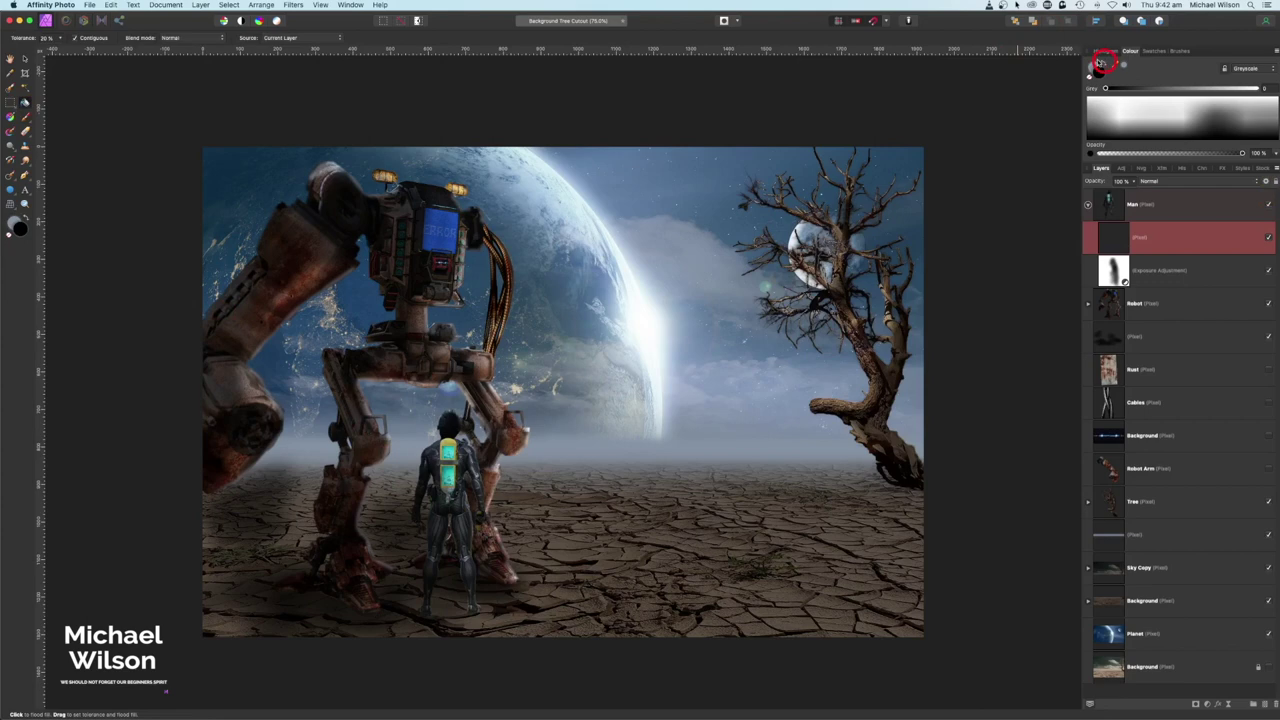
pyautogui.click(437, 468)
# Set the blend mode of the man's clipped black layer to Add.
pyautogui.moveTo(1146, 278); pyautogui.dragTo(1146, 278)
pyautogui.click(1171, 184)
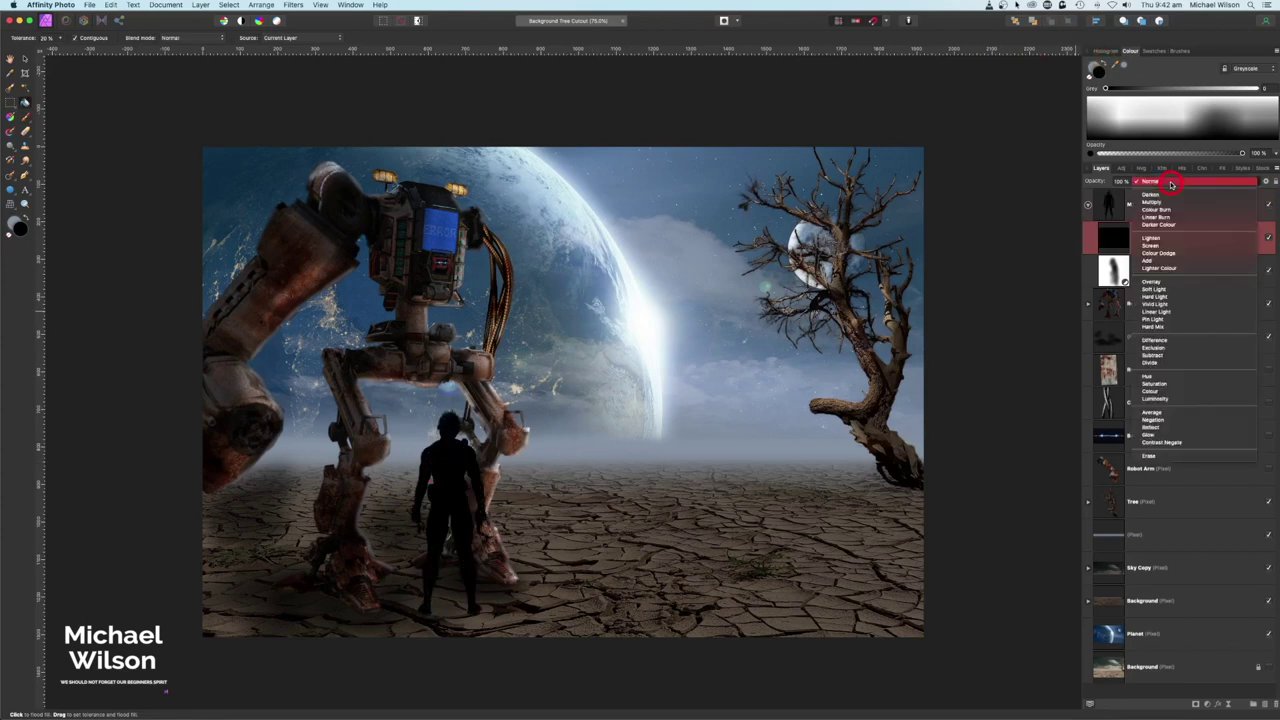
pyautogui.click(1160, 260)
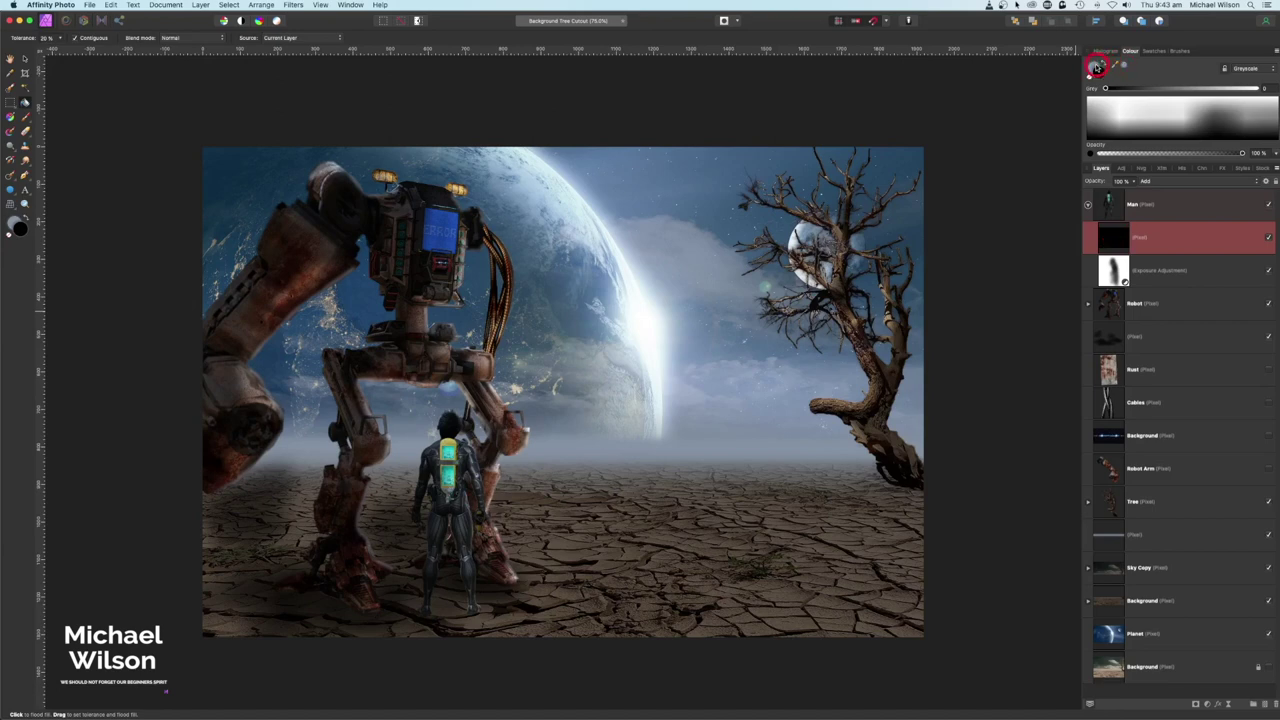
# Brush pale highlights along the edges of the man's arm, legs and hair with a brush about 17 px wide.
pyautogui.click(26, 120)
pyautogui.press('[')
pyautogui.press('[')
pyautogui.press('[')
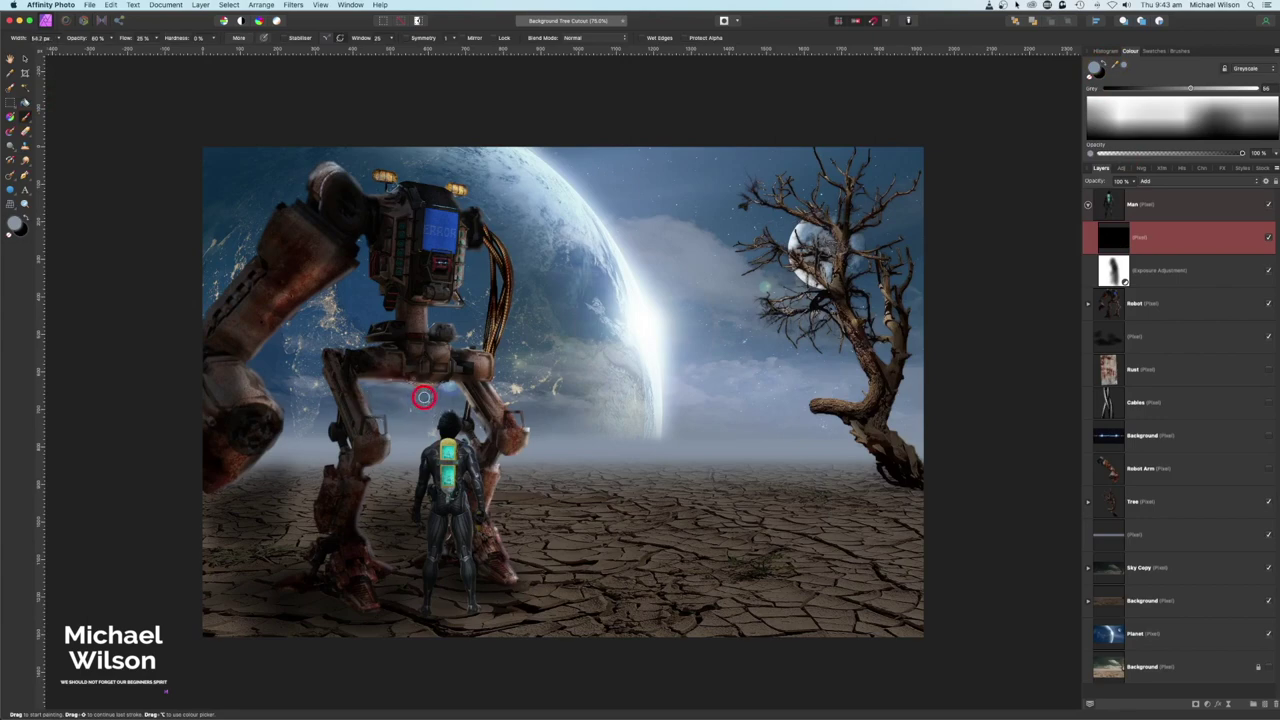
pyautogui.scroll(3, 424, 397)
pyautogui.scroll(2, 547, 118)
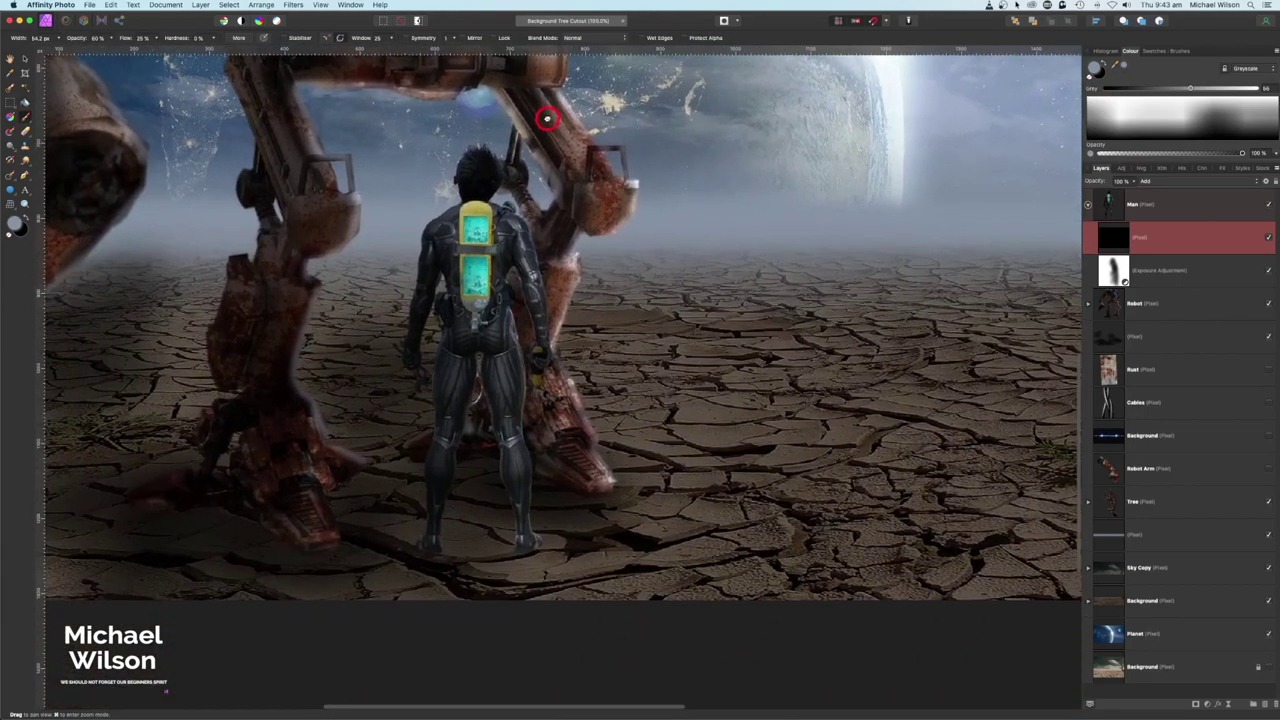
pyautogui.press('[')
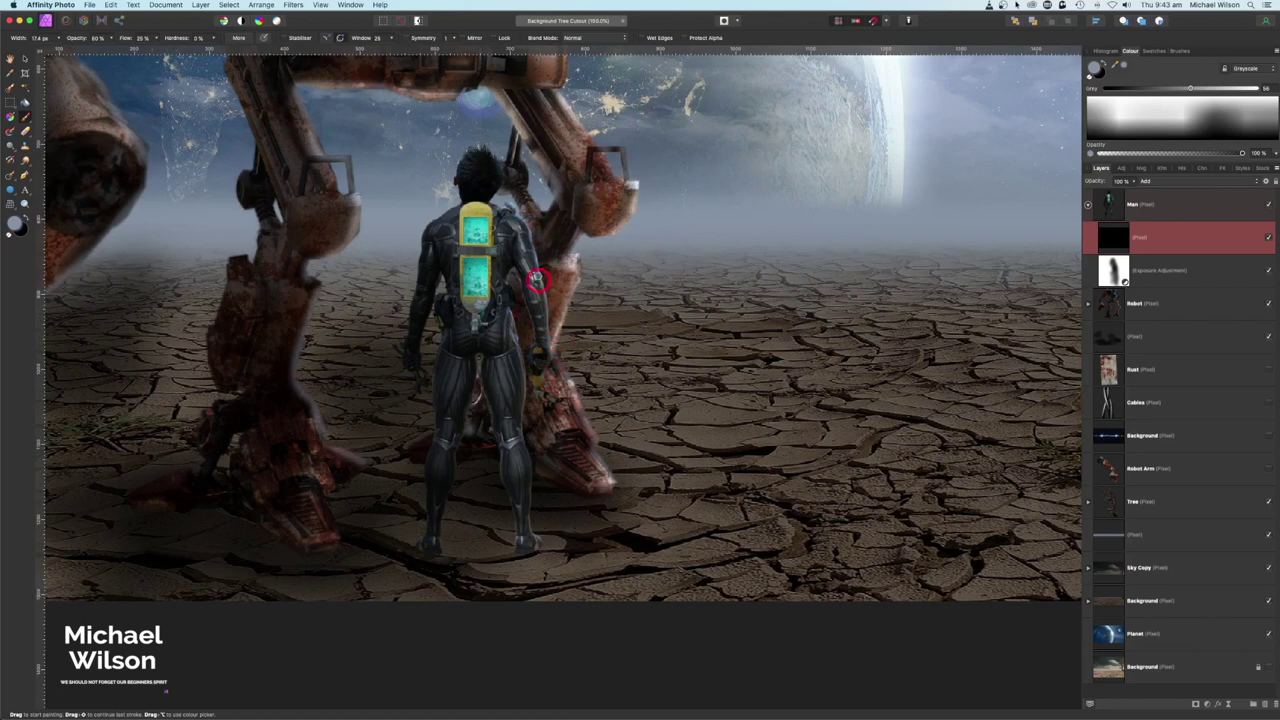
pyautogui.moveTo(516, 270); pyautogui.dragTo(529, 509)
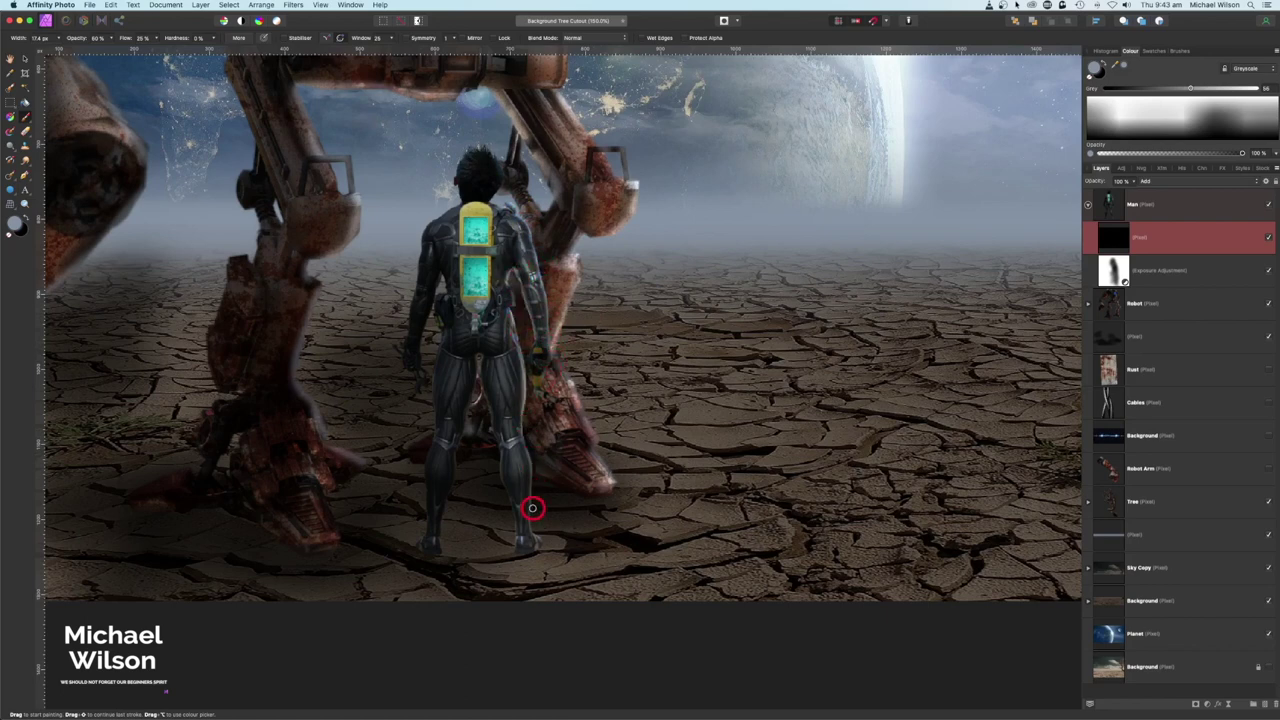
pyautogui.moveTo(480, 363)
pyautogui.mouseDown()
pyautogui.moveTo(488, 418)
pyautogui.moveTo(474, 392)
pyautogui.moveTo(442, 537)
pyautogui.mouseUp()
pyautogui.moveTo(505, 130)
pyautogui.mouseDown()
pyautogui.moveTo(473, 151)
pyautogui.moveTo(506, 180)
pyautogui.moveTo(567, 191)
pyautogui.moveTo(472, 155)
pyautogui.mouseUp()
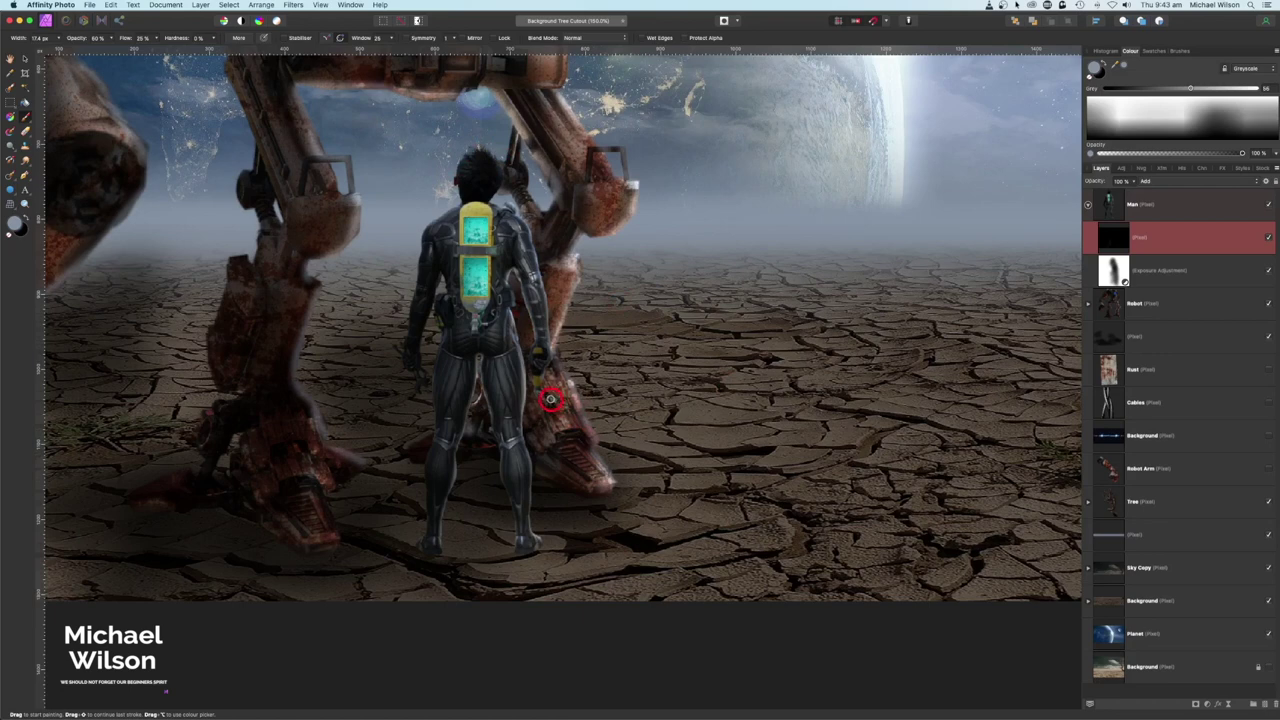
# Brush more highlights onto the man's hands, glowing tanks and feet, fit the image in view, and collapse the Man layer.
pyautogui.moveTo(539, 393)
pyautogui.mouseDown()
pyautogui.moveTo(458, 353)
pyautogui.moveTo(416, 370)
pyautogui.moveTo(416, 387)
pyautogui.moveTo(394, 346)
pyautogui.moveTo(448, 389)
pyautogui.moveTo(455, 482)
pyautogui.moveTo(500, 418)
pyautogui.moveTo(520, 297)
pyautogui.moveTo(552, 314)
pyautogui.moveTo(513, 206)
pyautogui.moveTo(479, 205)
pyautogui.moveTo(470, 236)
pyautogui.moveTo(467, 225)
pyautogui.moveTo(468, 295)
pyautogui.moveTo(485, 202)
pyautogui.moveTo(477, 322)
pyautogui.moveTo(492, 348)
pyautogui.moveTo(527, 318)
pyautogui.mouseUp()
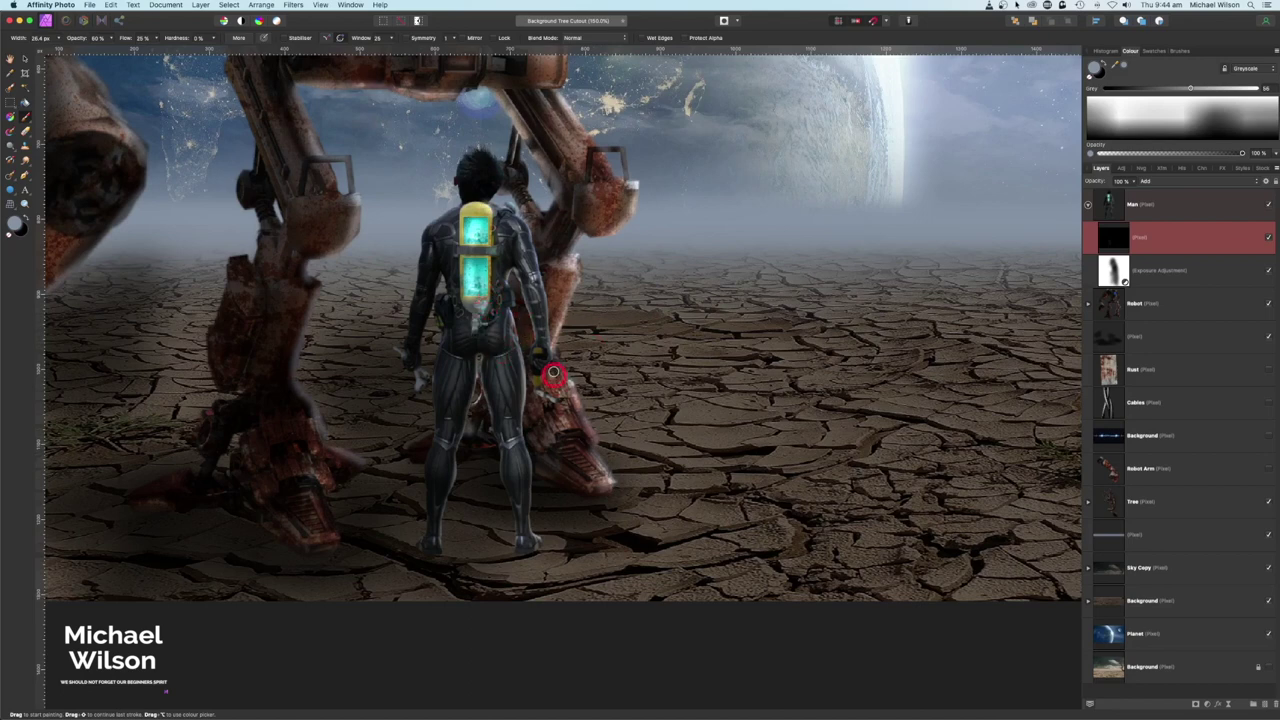
pyautogui.moveTo(553, 364)
pyautogui.mouseDown()
pyautogui.moveTo(512, 400)
pyautogui.moveTo(455, 391)
pyautogui.moveTo(427, 346)
pyautogui.moveTo(430, 207)
pyautogui.mouseUp()
pyautogui.click(547, 538)
pyautogui.moveTo(542, 544)
pyautogui.mouseDown()
pyautogui.moveTo(452, 494)
pyautogui.moveTo(457, 520)
pyautogui.moveTo(467, 452)
pyautogui.mouseUp()
pyautogui.press('super+0')
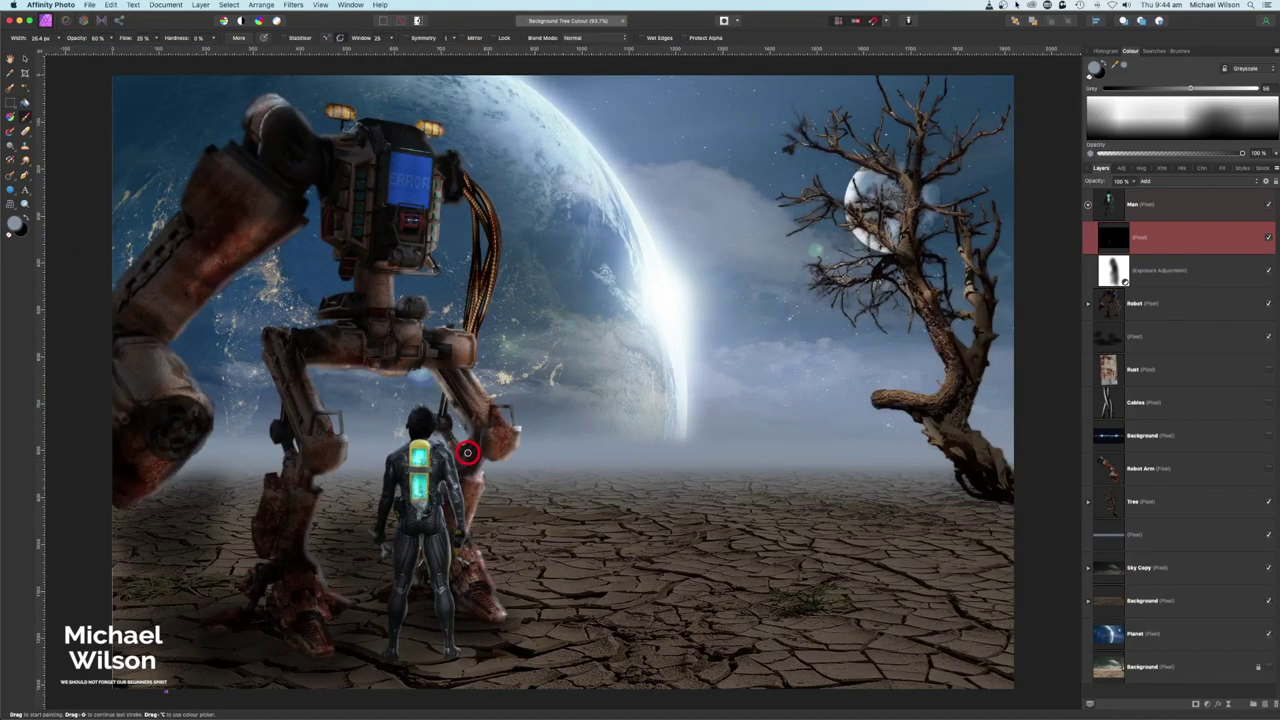
pyautogui.click(1010, 79)
pyautogui.click(1088, 204)
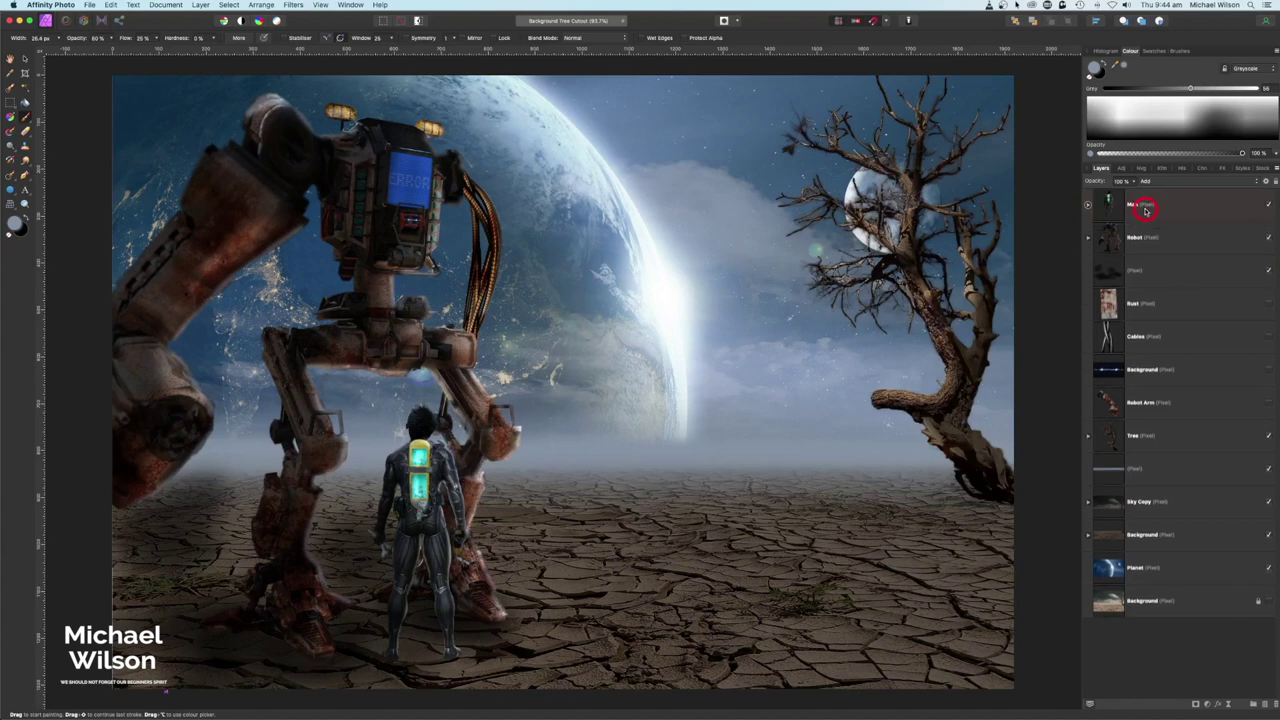
# Add a new pixel layer directly beneath the Man layer.
pyautogui.click(1140, 205)
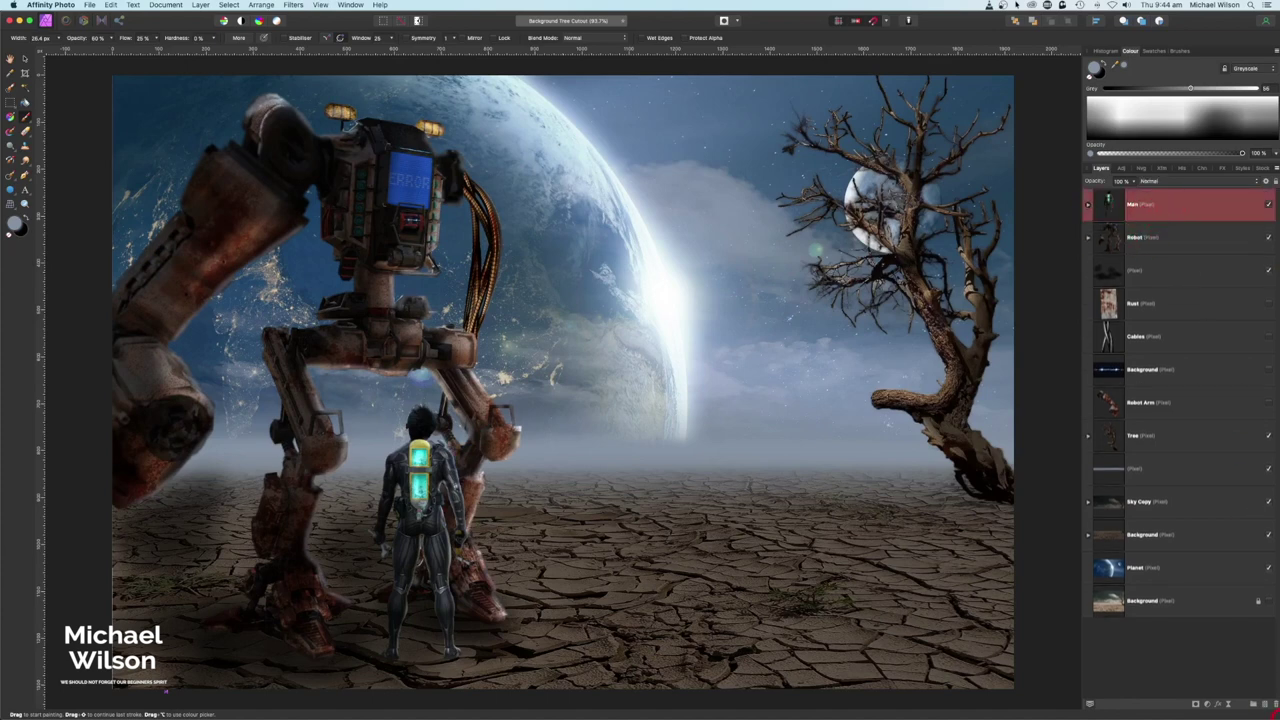
pyautogui.click(1265, 706)
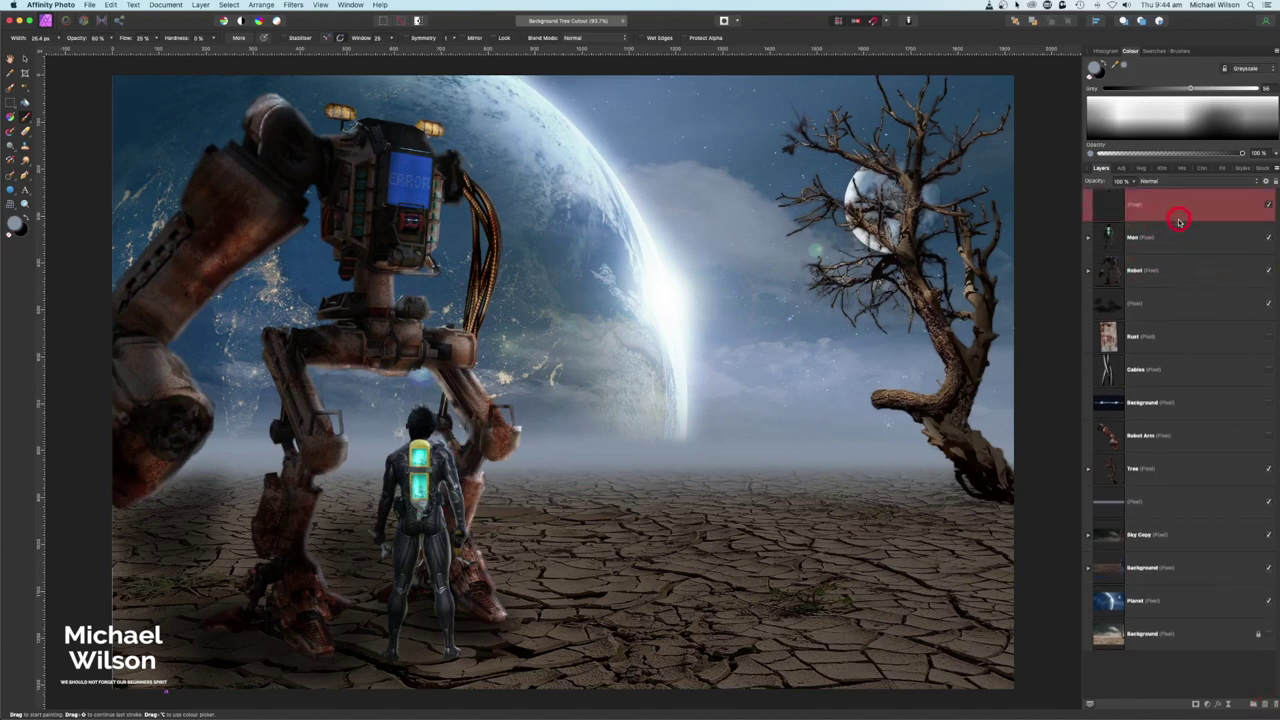
pyautogui.moveTo(1179, 221); pyautogui.dragTo(1180, 245)
# Brush a black shadow onto the ground around the man's feet with a brush about 123 px wide.
pyautogui.click(1098, 80)
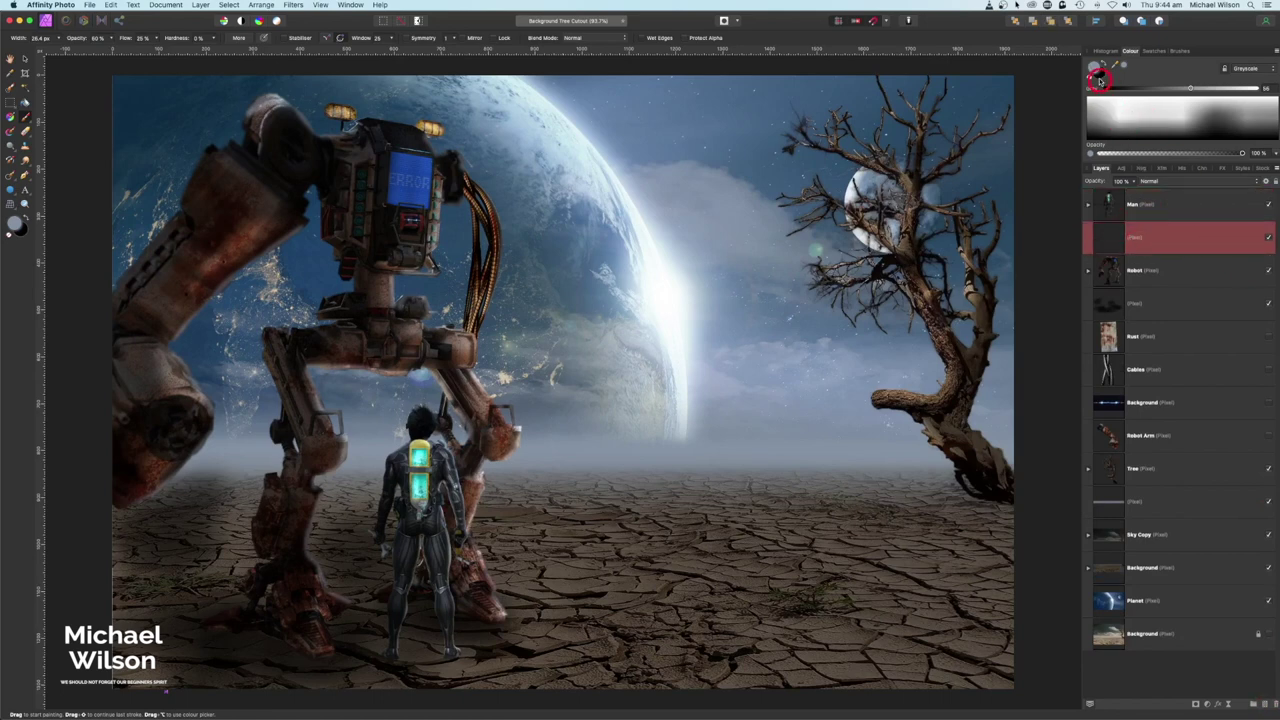
pyautogui.click(1104, 65)
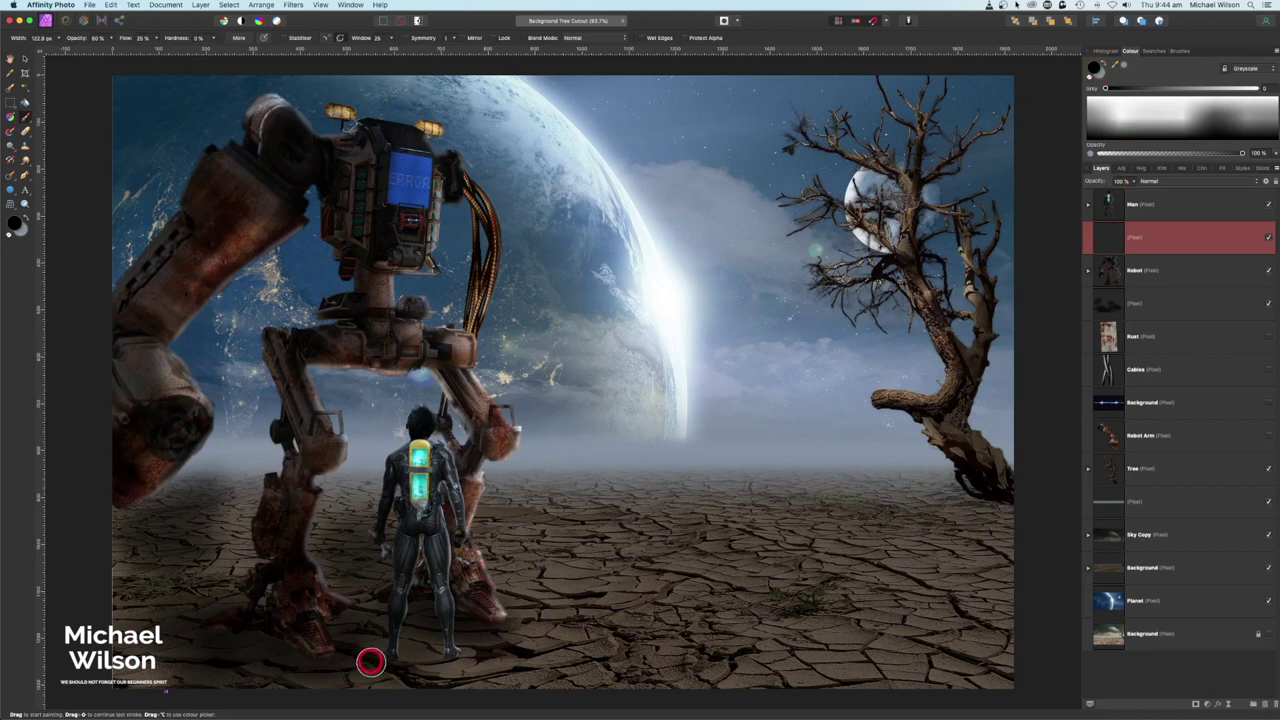
pyautogui.moveTo(405, 662)
pyautogui.mouseDown()
pyautogui.moveTo(468, 654)
pyautogui.moveTo(398, 667)
pyautogui.moveTo(363, 654)
pyautogui.moveTo(431, 647)
pyautogui.moveTo(414, 635)
pyautogui.moveTo(422, 626)
pyautogui.moveTo(417, 654)
pyautogui.moveTo(352, 683)
pyautogui.moveTo(465, 668)
pyautogui.moveTo(421, 682)
pyautogui.moveTo(360, 676)
pyautogui.moveTo(371, 666)
pyautogui.moveTo(361, 679)
pyautogui.moveTo(443, 704)
pyautogui.moveTo(464, 649)
pyautogui.moveTo(428, 683)
pyautogui.mouseUp()
pyautogui.press('super+minus')
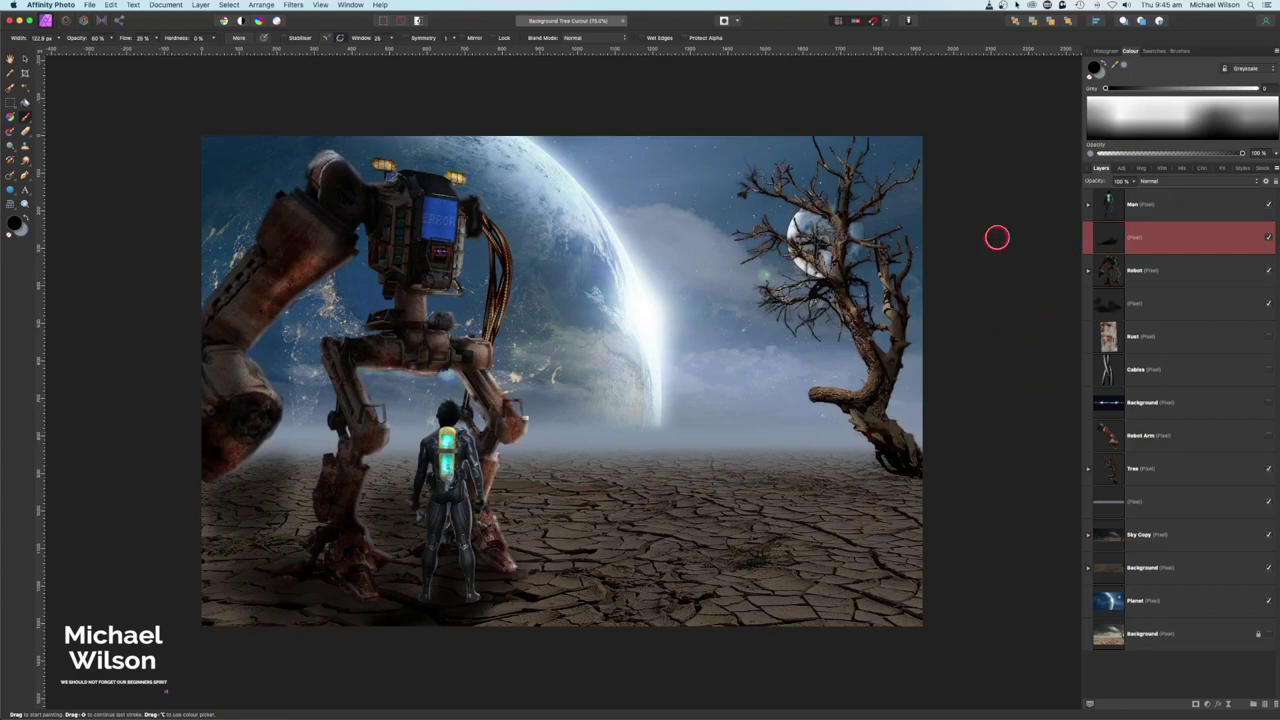
# Show the Robot Arm layer and rotate the arm until it lies nearly horizontal.
pyautogui.click(1165, 435)
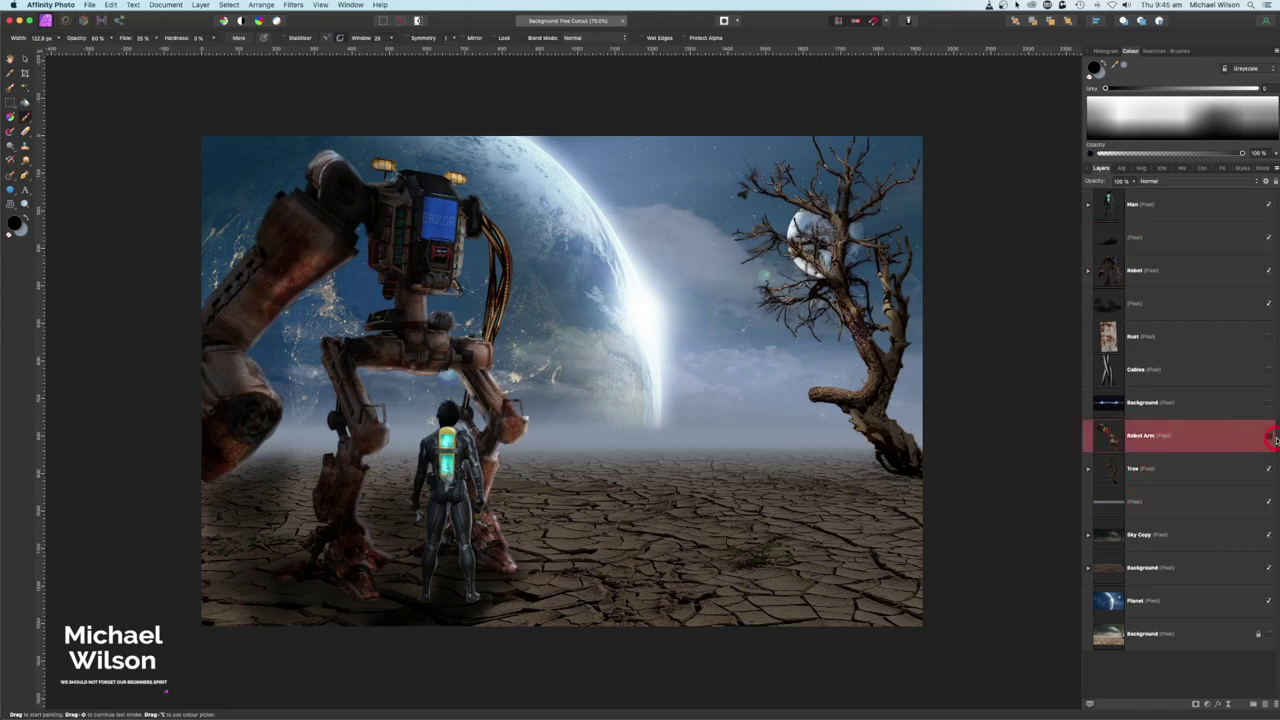
pyautogui.click(1268, 437)
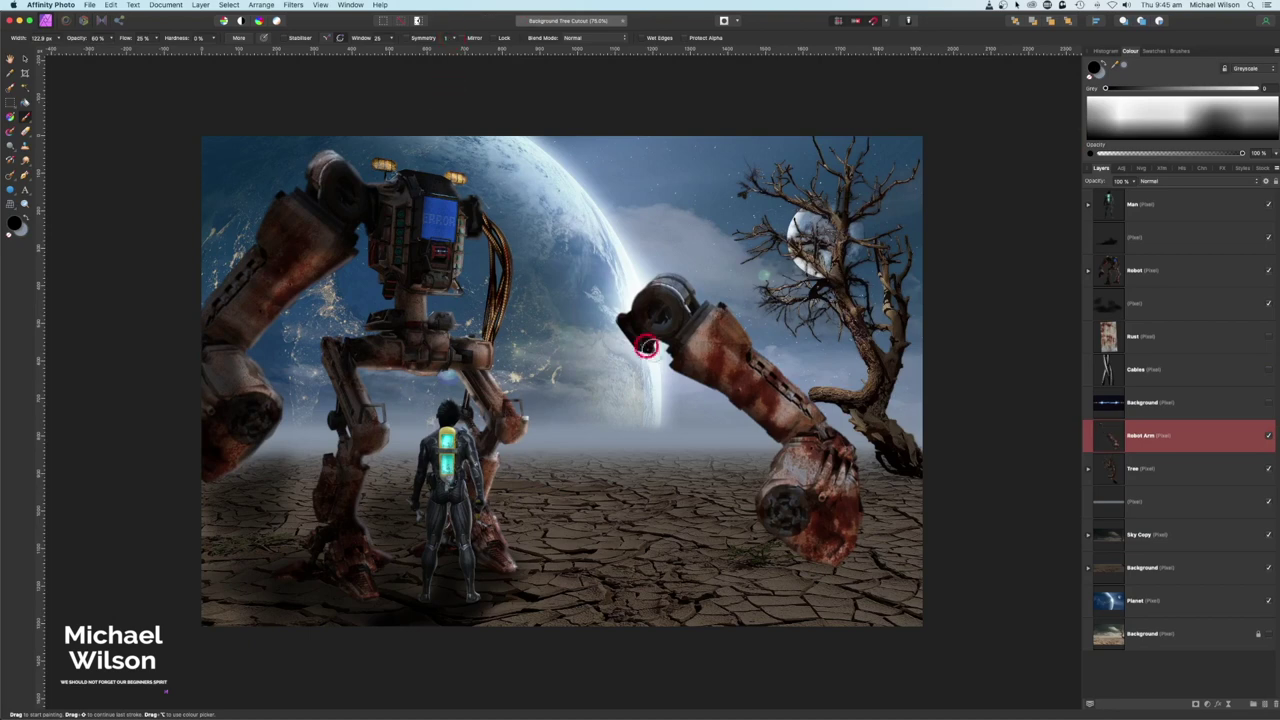
pyautogui.click(25, 60)
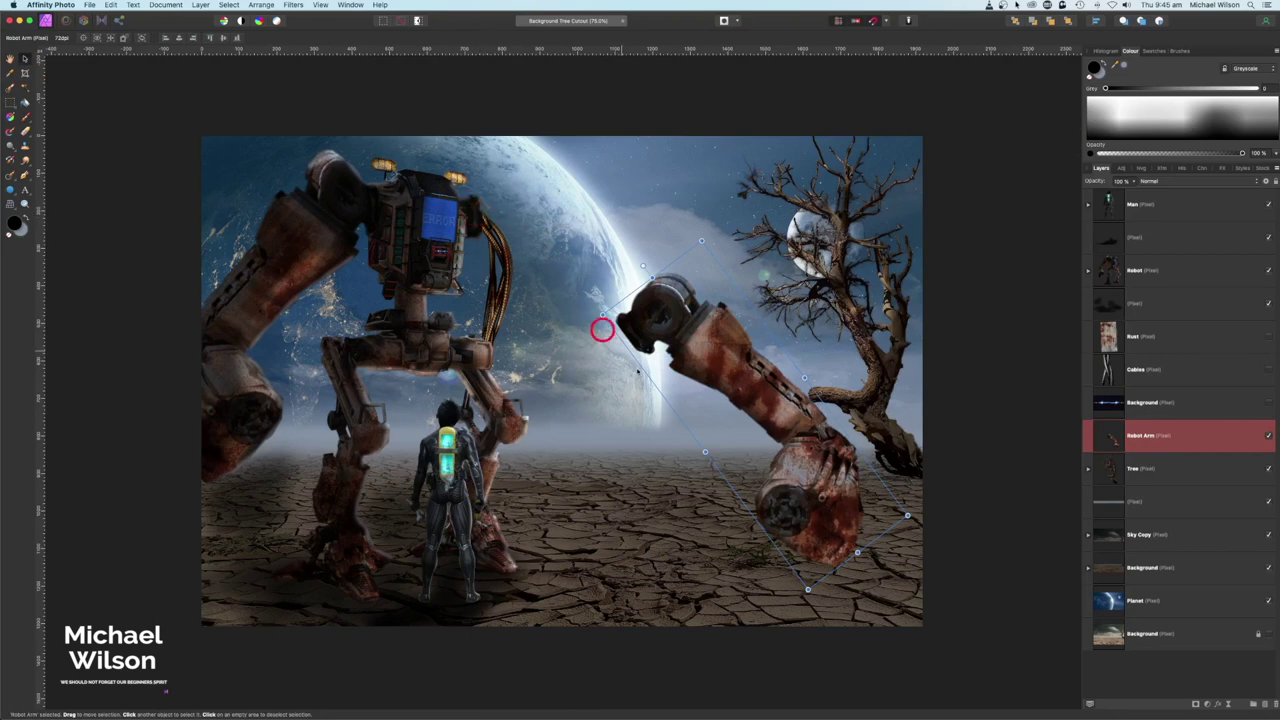
pyautogui.moveTo(687, 317); pyautogui.dragTo(577, 266)
pyautogui.press('super+z')
pyautogui.moveTo(700, 330); pyautogui.dragTo(609, 403)
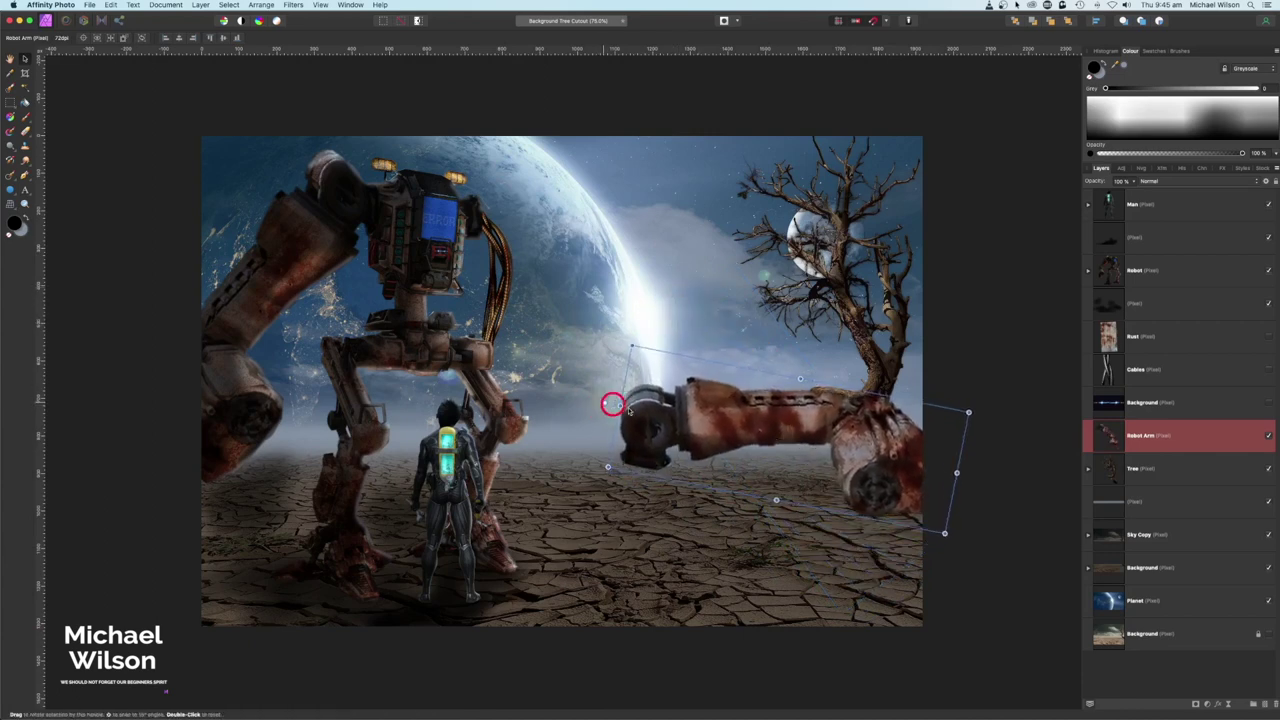
# Move the robot arm down onto the cracked ground in front of the tree and fine-tune its tilt.
pyautogui.moveTo(903, 432); pyautogui.dragTo(929, 494)
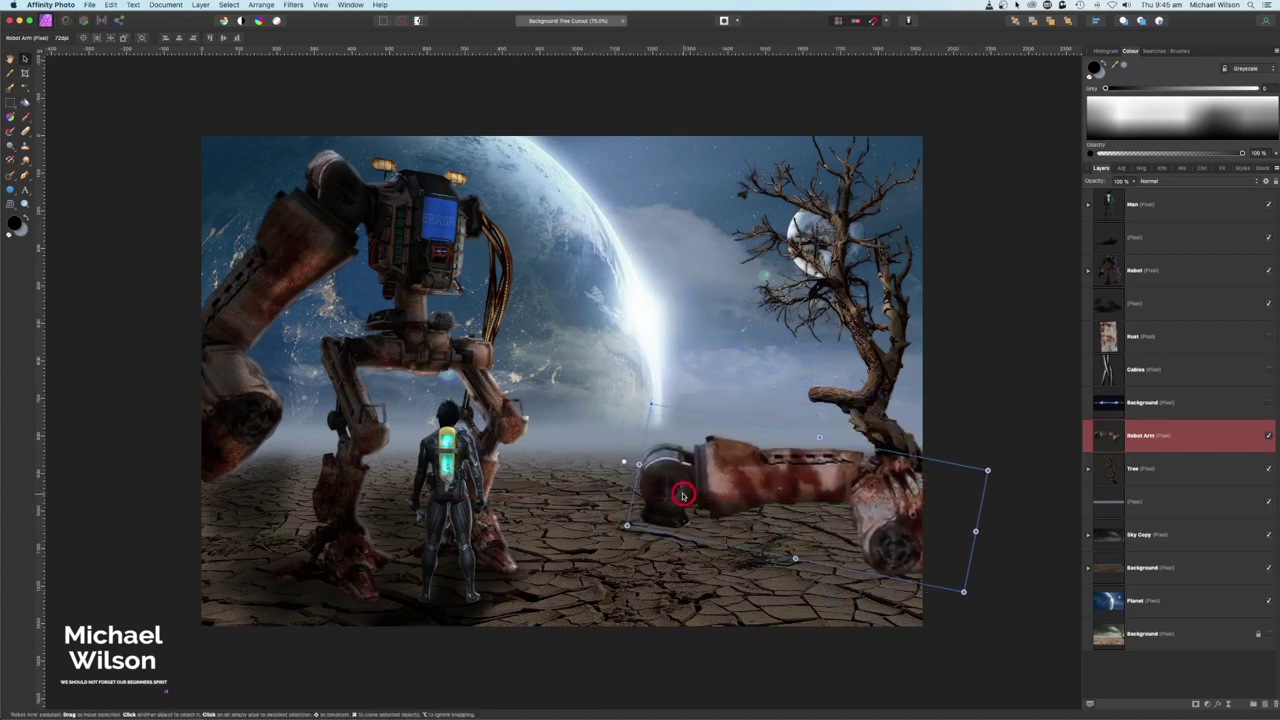
pyautogui.moveTo(624, 462); pyautogui.dragTo(623, 491)
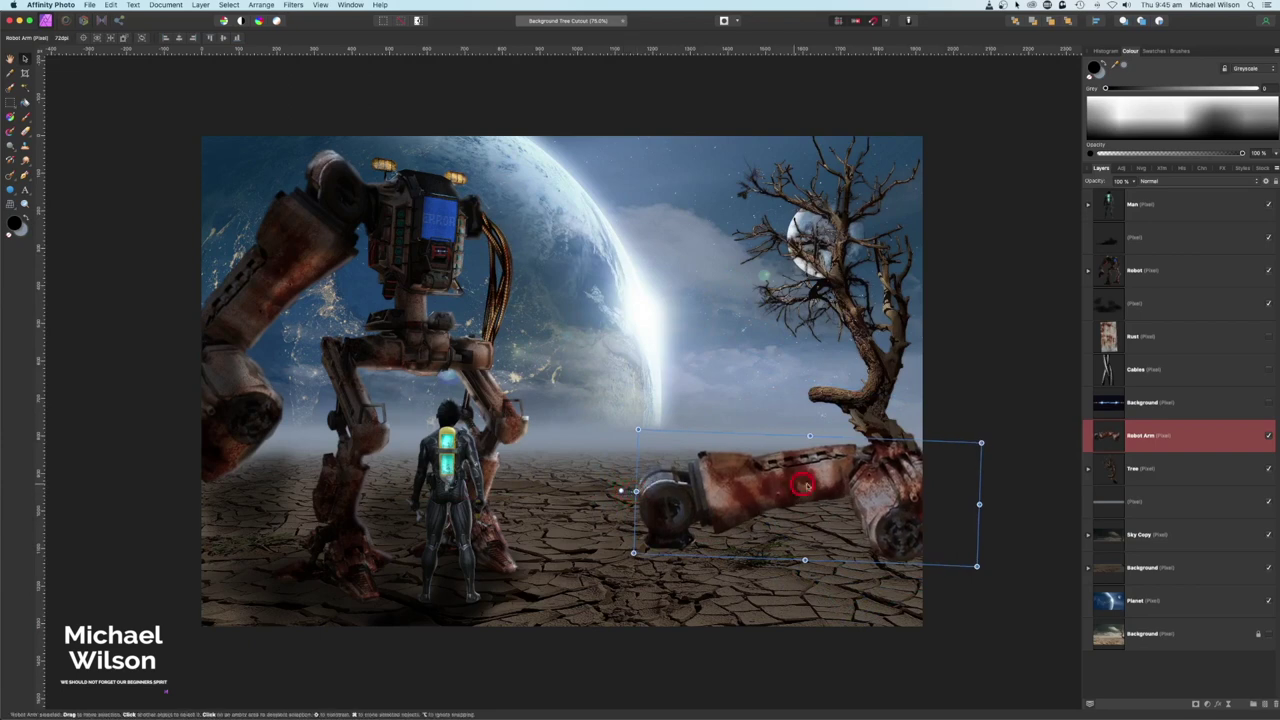
pyautogui.moveTo(842, 481); pyautogui.dragTo(852, 505)
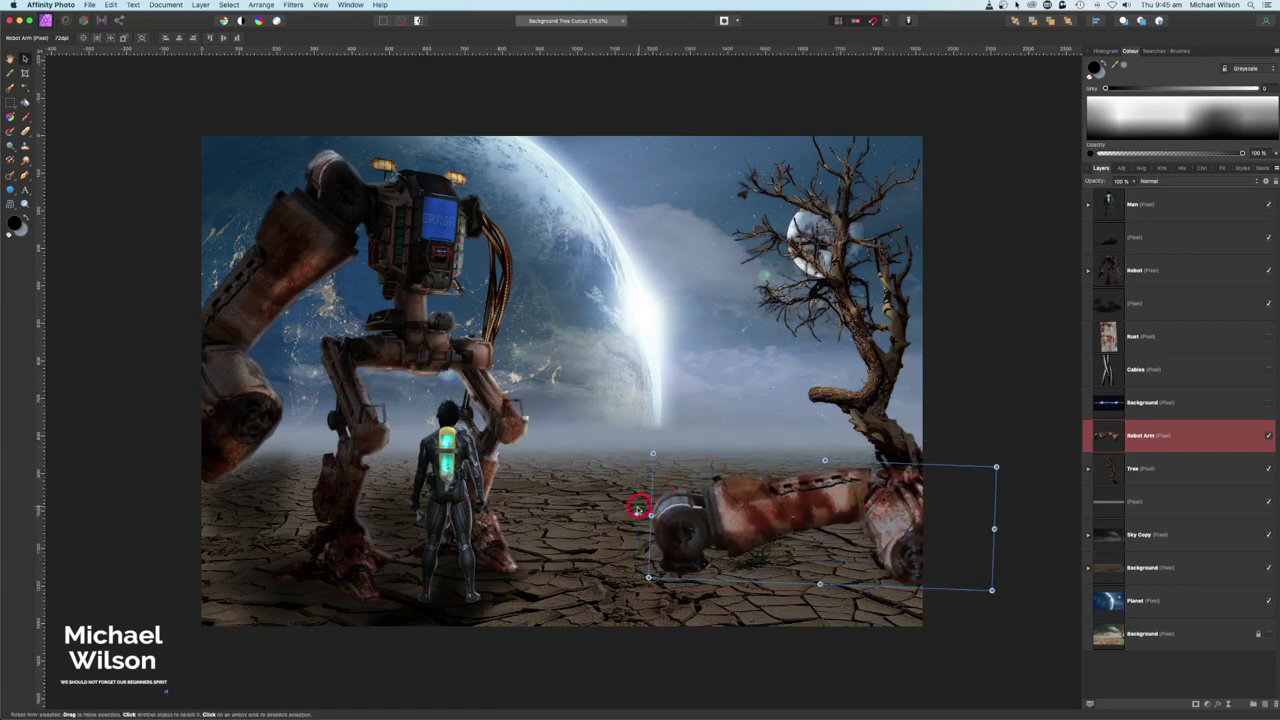
pyautogui.moveTo(635, 514); pyautogui.dragTo(637, 500)
pyautogui.moveTo(831, 507); pyautogui.dragTo(813, 507)
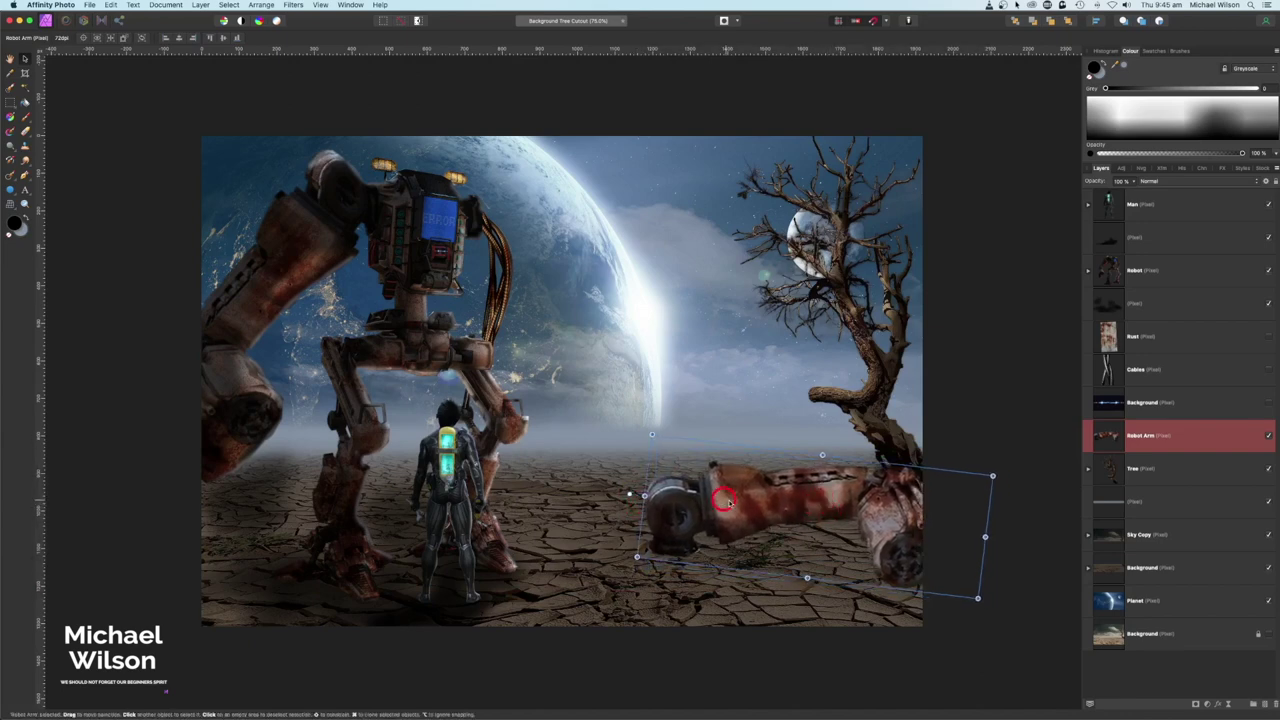
pyautogui.moveTo(651, 434); pyautogui.dragTo(649, 437)
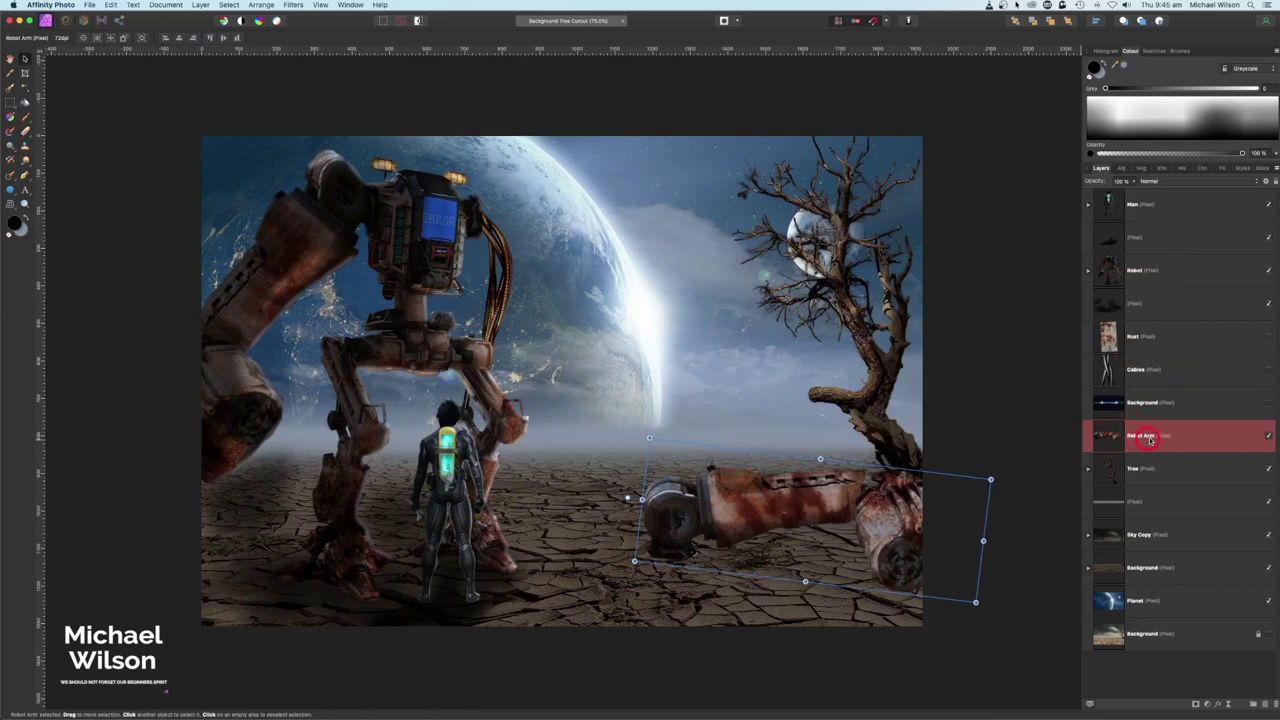
# Duplicate the Robot Arm layer and apply a black Colour Overlay effect at 100% opacity to the lower copy.
pyautogui.press('super+j')
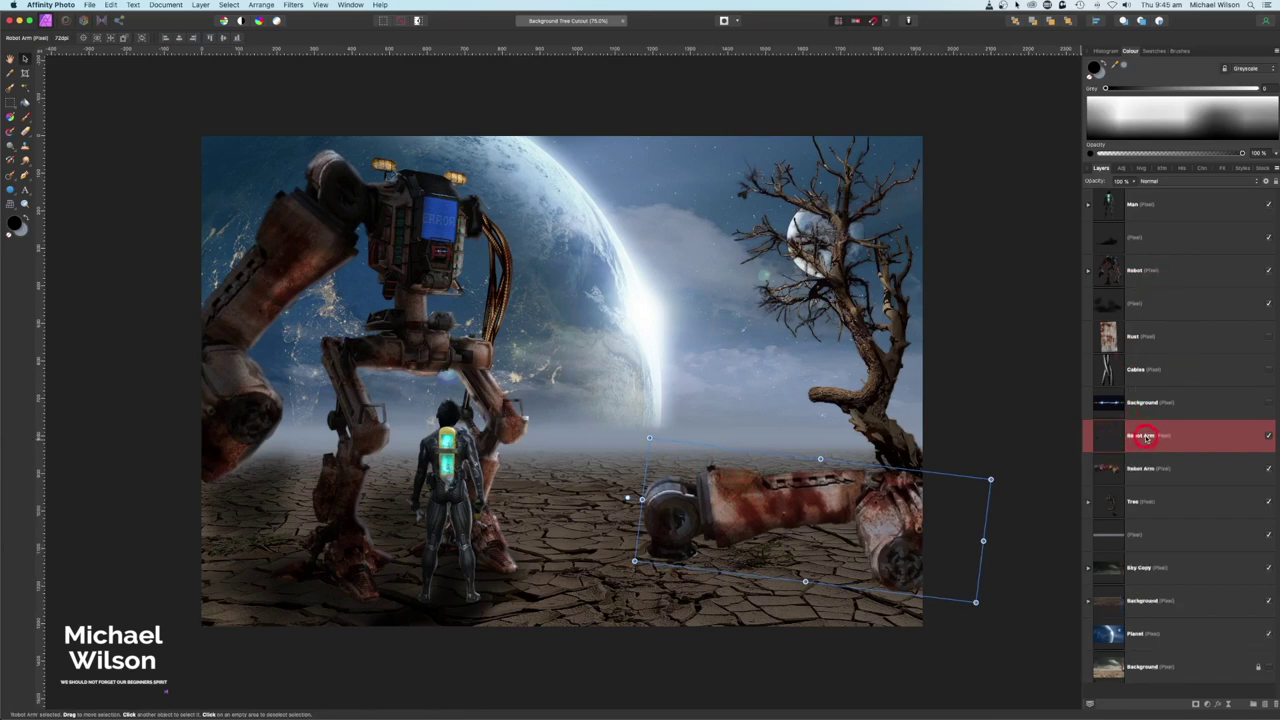
pyautogui.click(1147, 468)
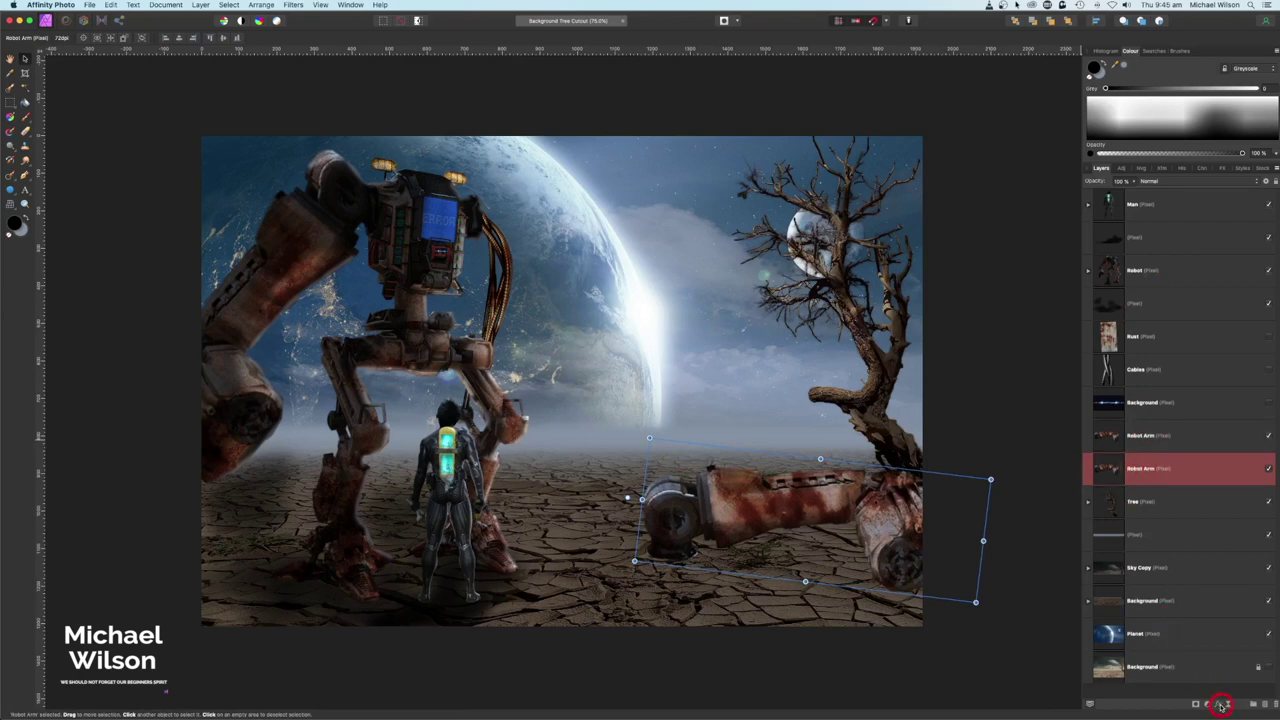
pyautogui.click(1220, 704)
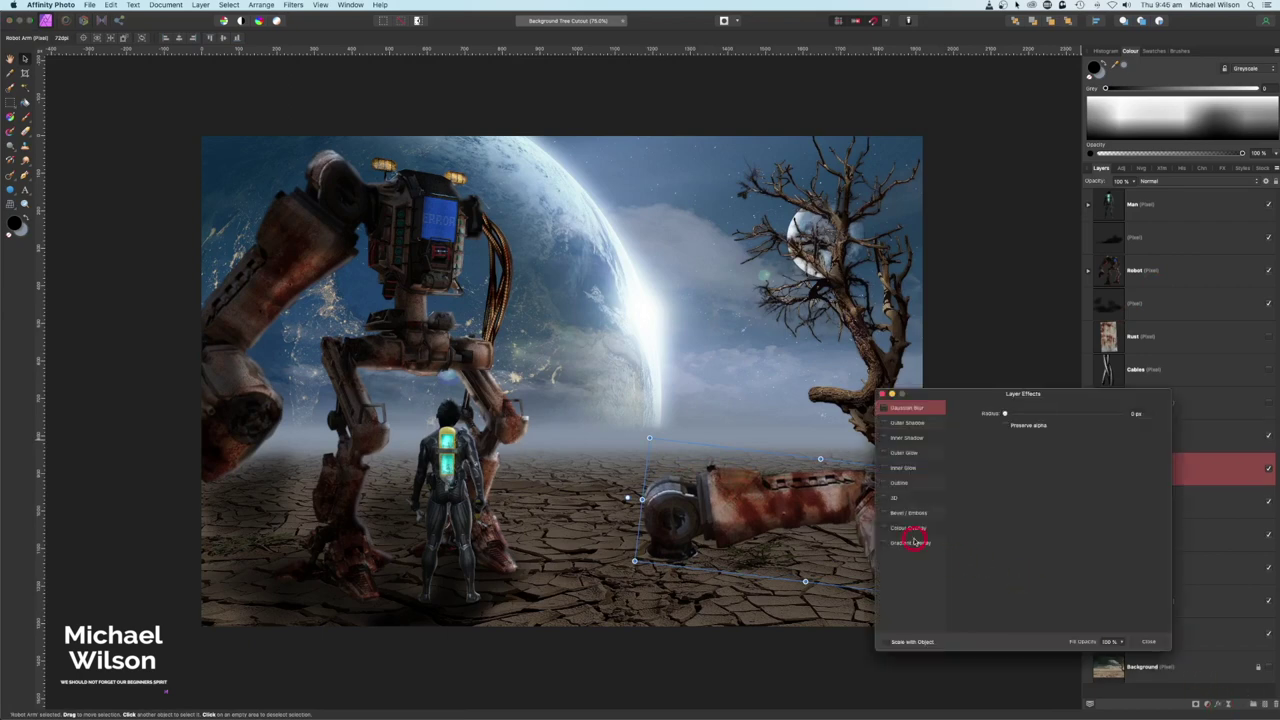
pyautogui.click(903, 530)
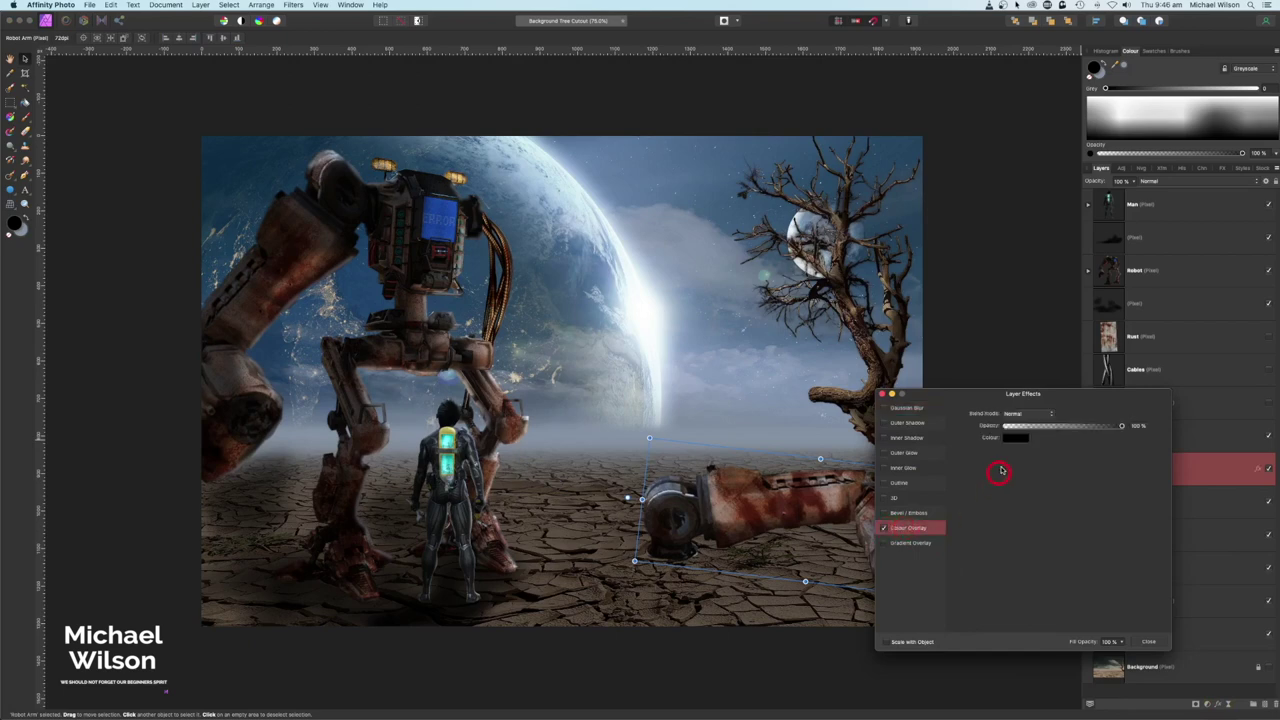
pyautogui.click(884, 396)
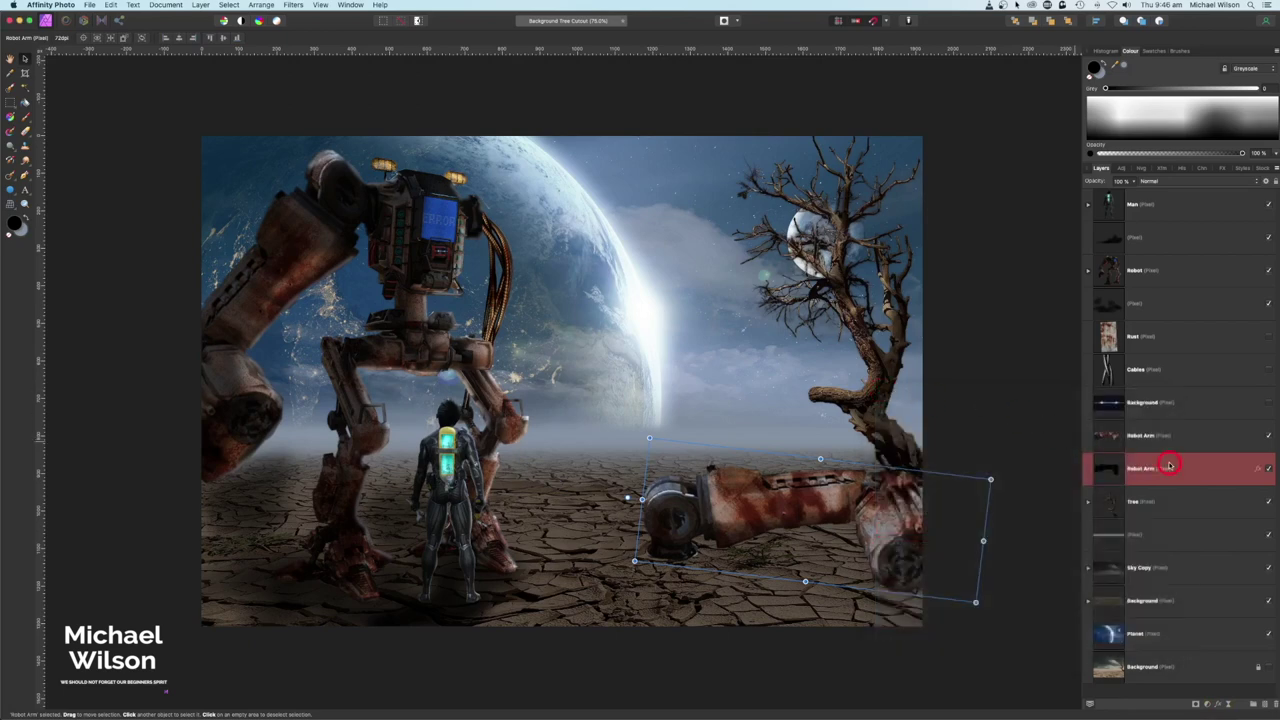
# Shift the black arm copy slightly below the arm as a ground shadow and lower its opacity.
pyautogui.moveTo(942, 500); pyautogui.dragTo(940, 517)
pyautogui.moveTo(1135, 182); pyautogui.dragTo(1094, 193)
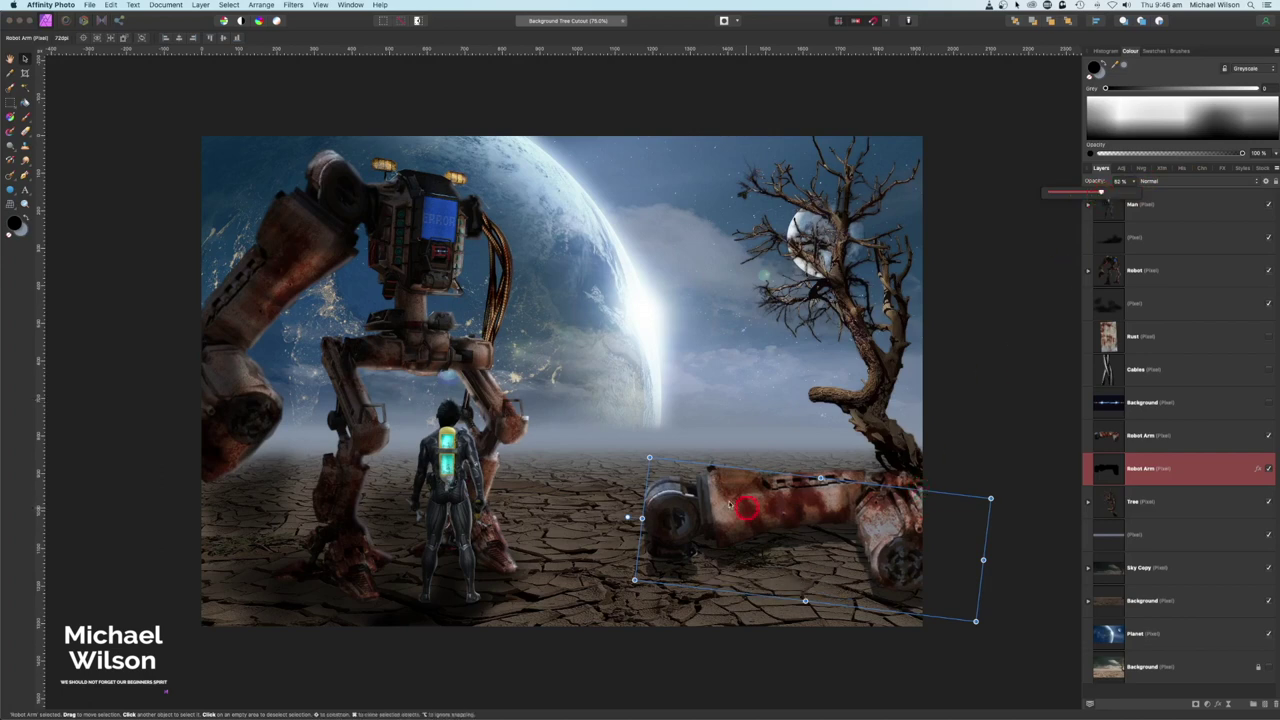
pyautogui.click(979, 465)
# Add an Exposure adjustment clipped inside the upper Robot Arm layer and lower the exposure to about -1.6.
pyautogui.click(1163, 438)
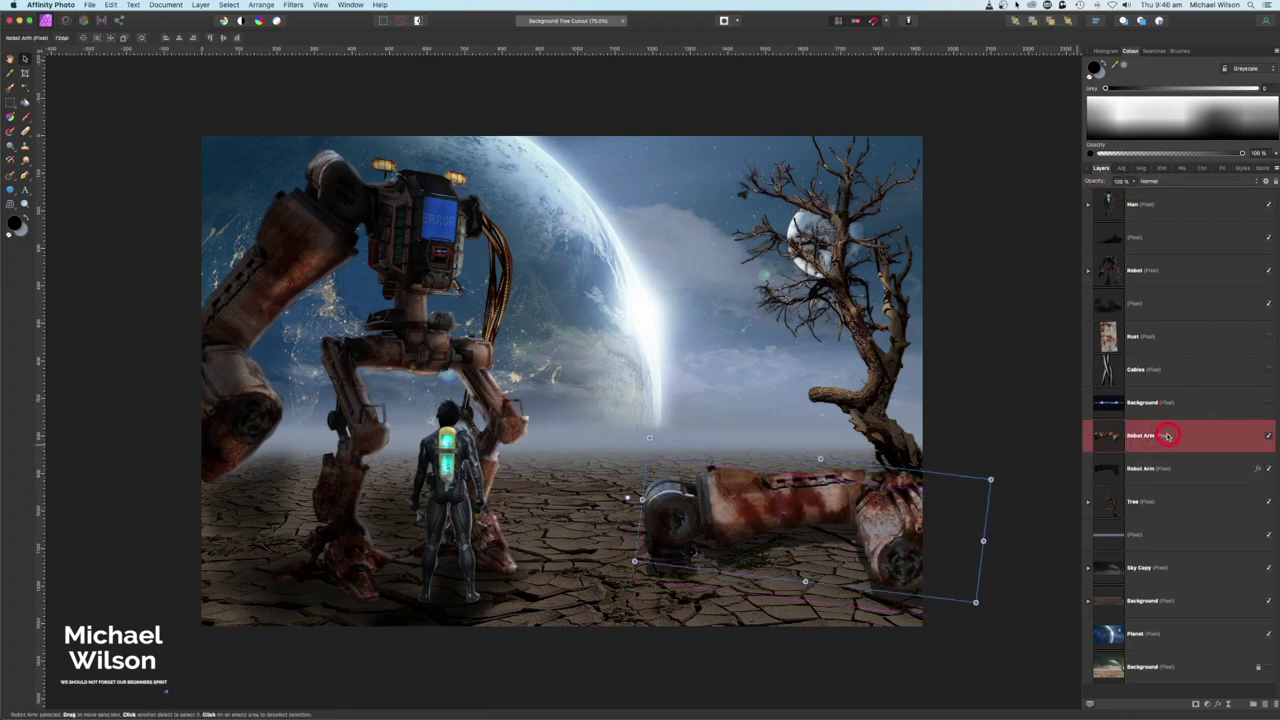
pyautogui.click(1217, 704)
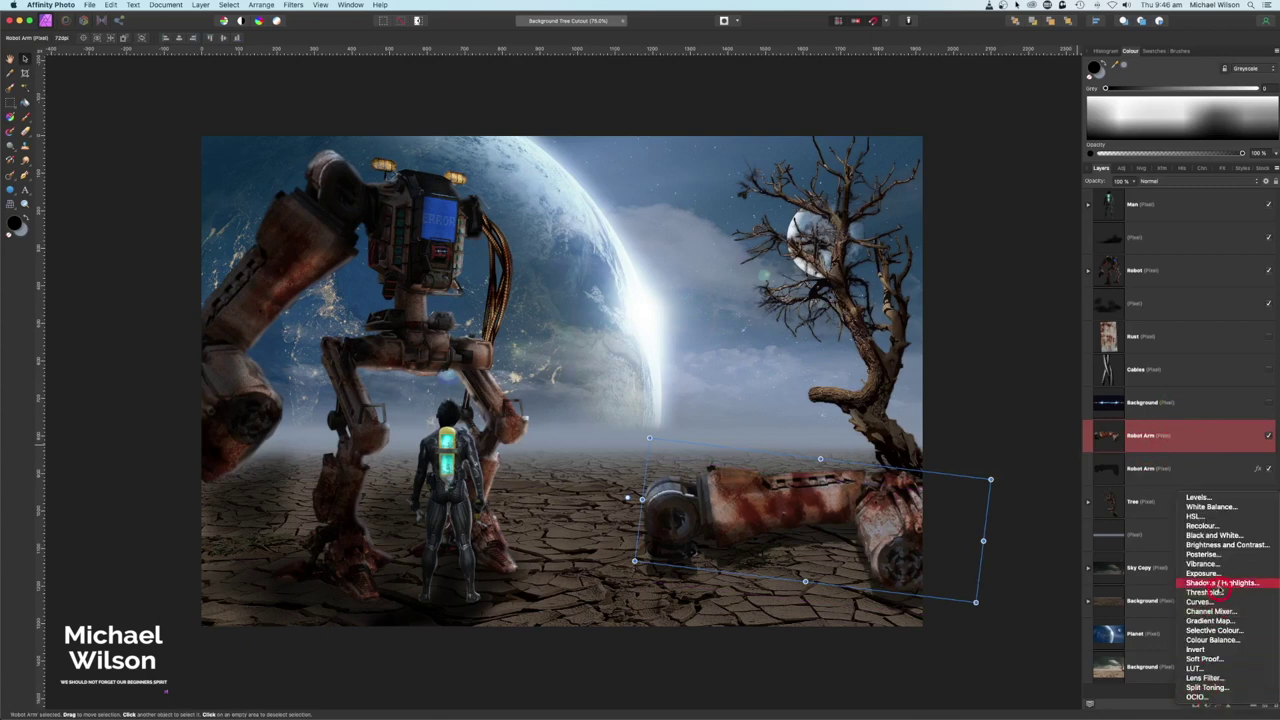
pyautogui.click(1217, 577)
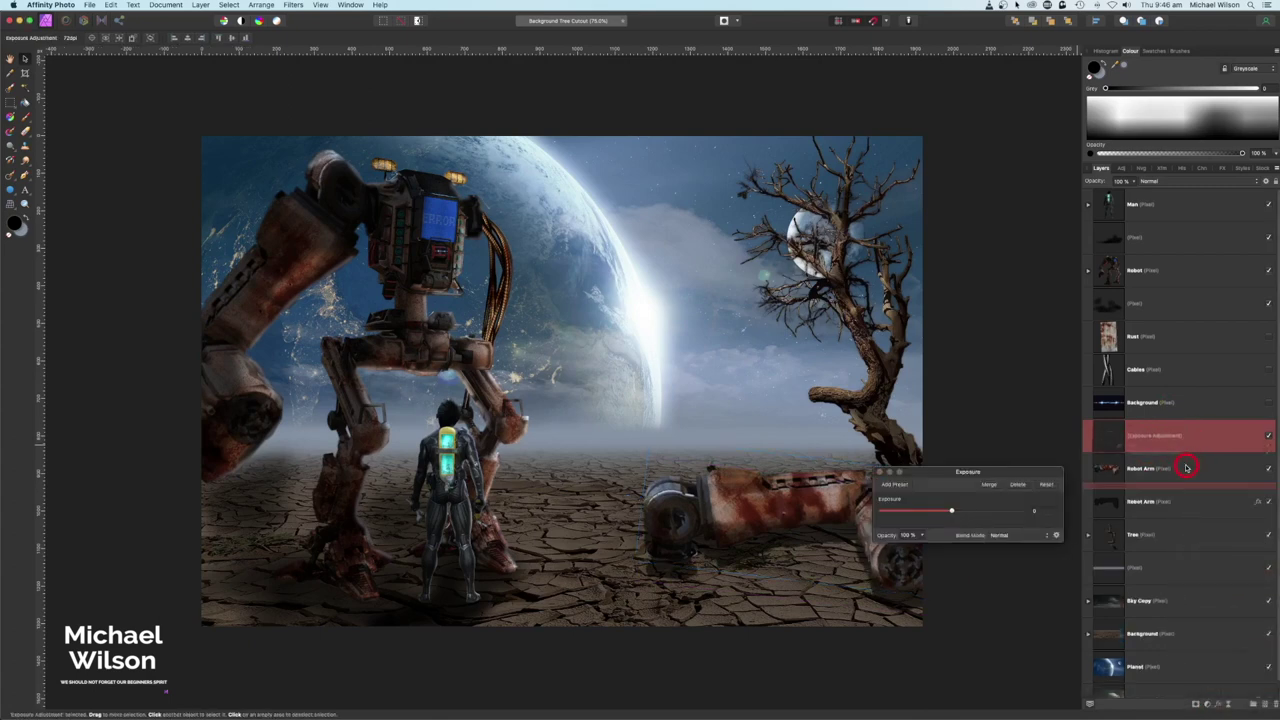
pyautogui.moveTo(951, 513); pyautogui.dragTo(935, 514)
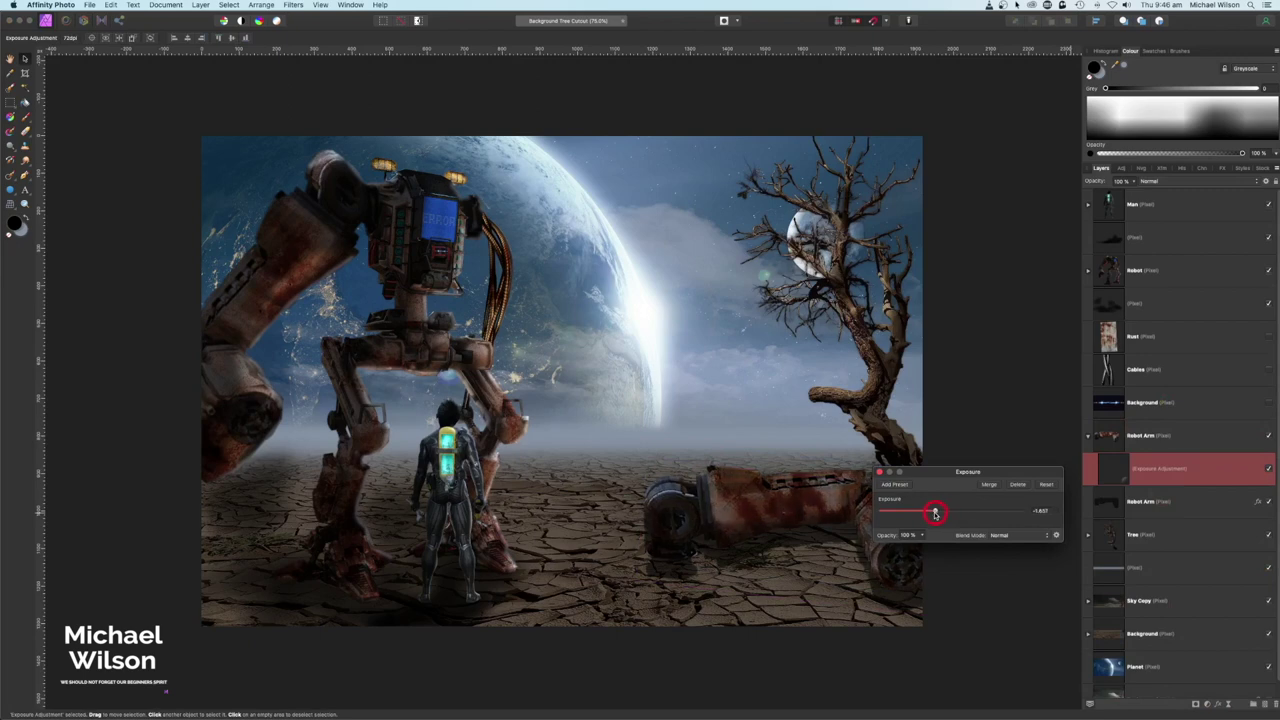
# Paint black on the Exposure adjustment's mask along the arm's upper edge to restore its brightness, and collapse the Robot Arm layer.
pyautogui.click(1110, 466)
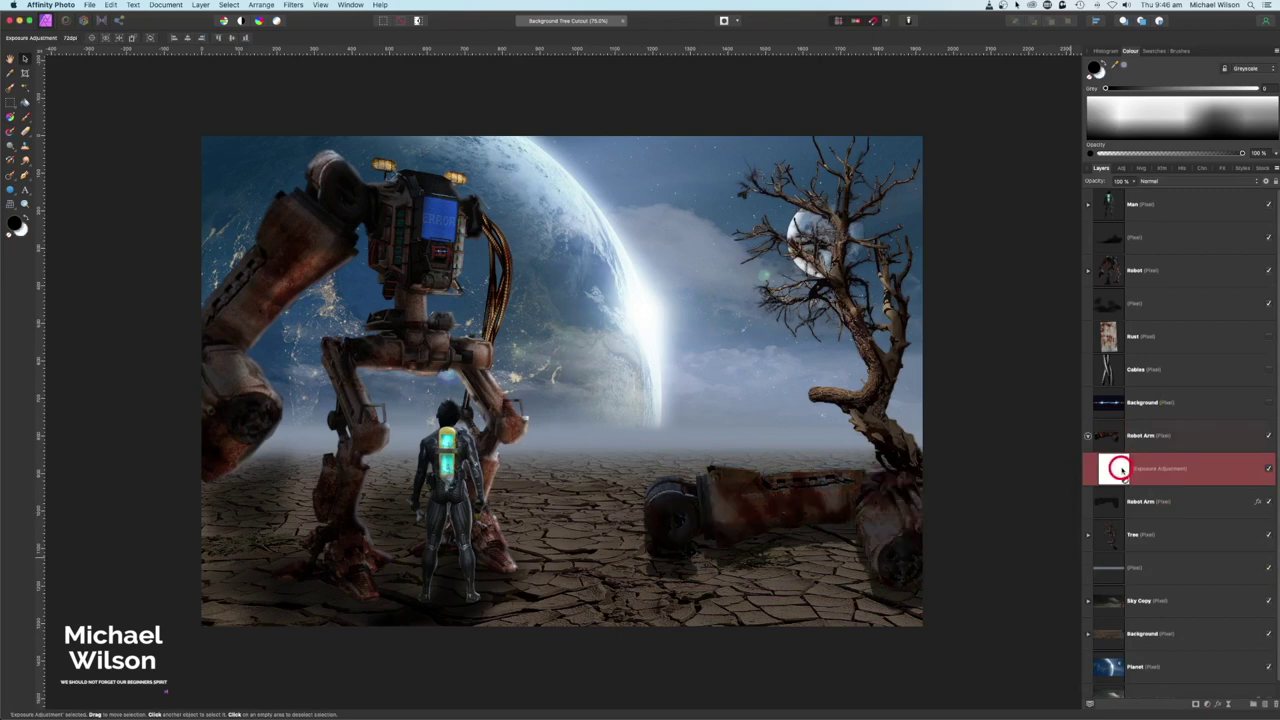
pyautogui.click(8, 57)
pyautogui.click(29, 117)
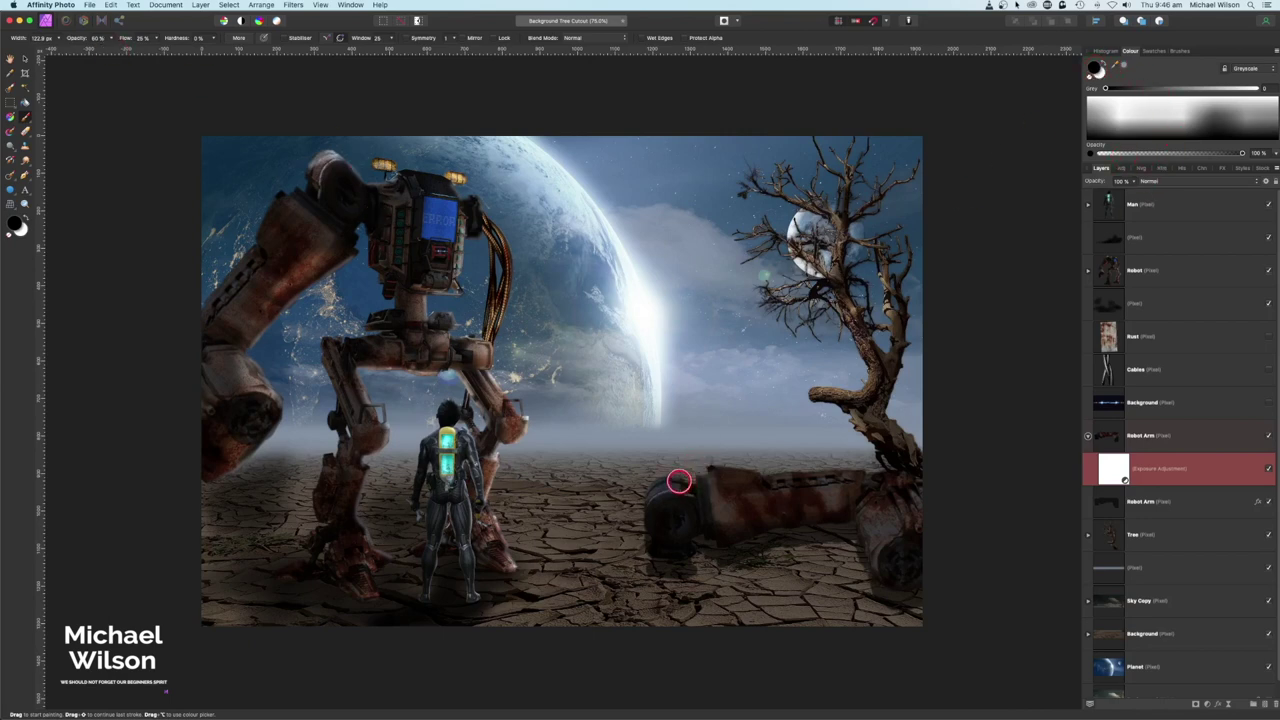
pyautogui.moveTo(702, 472)
pyautogui.mouseDown()
pyautogui.moveTo(945, 476)
pyautogui.moveTo(864, 515)
pyautogui.moveTo(794, 490)
pyautogui.moveTo(796, 479)
pyautogui.moveTo(723, 473)
pyautogui.moveTo(656, 494)
pyautogui.moveTo(654, 525)
pyautogui.moveTo(658, 492)
pyautogui.moveTo(707, 469)
pyautogui.moveTo(895, 478)
pyautogui.mouseUp()
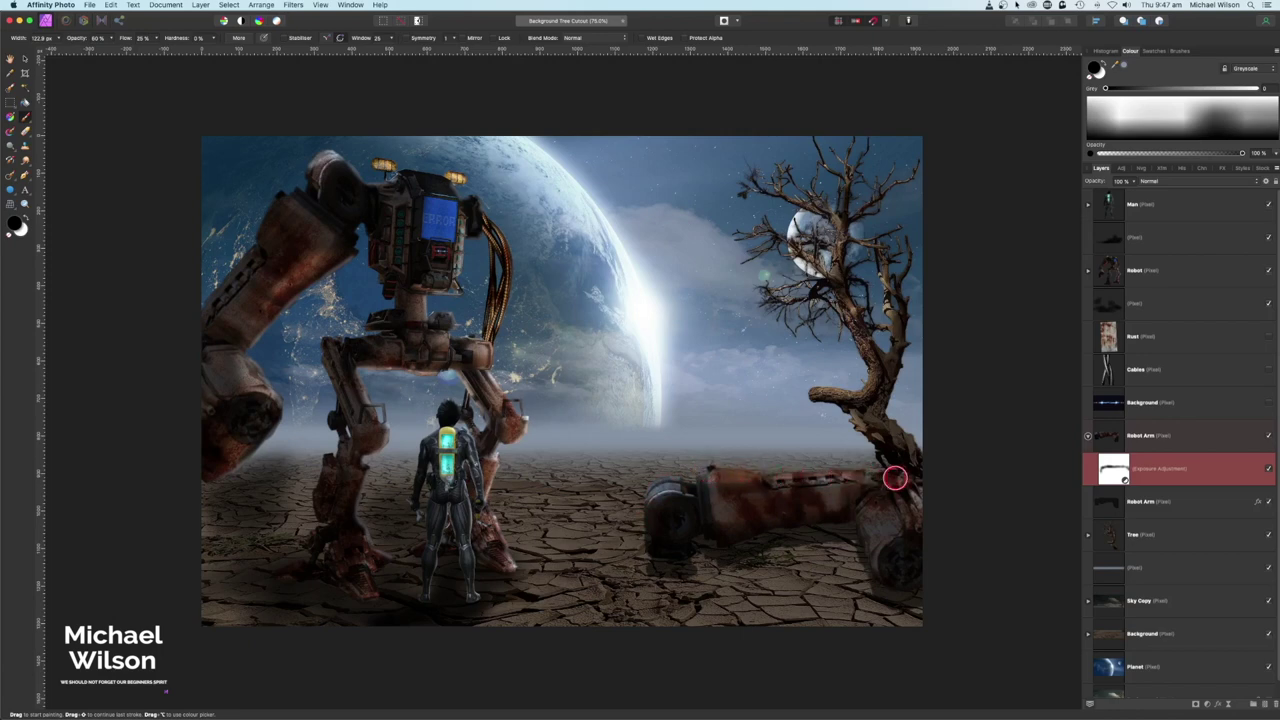
pyautogui.click(1089, 437)
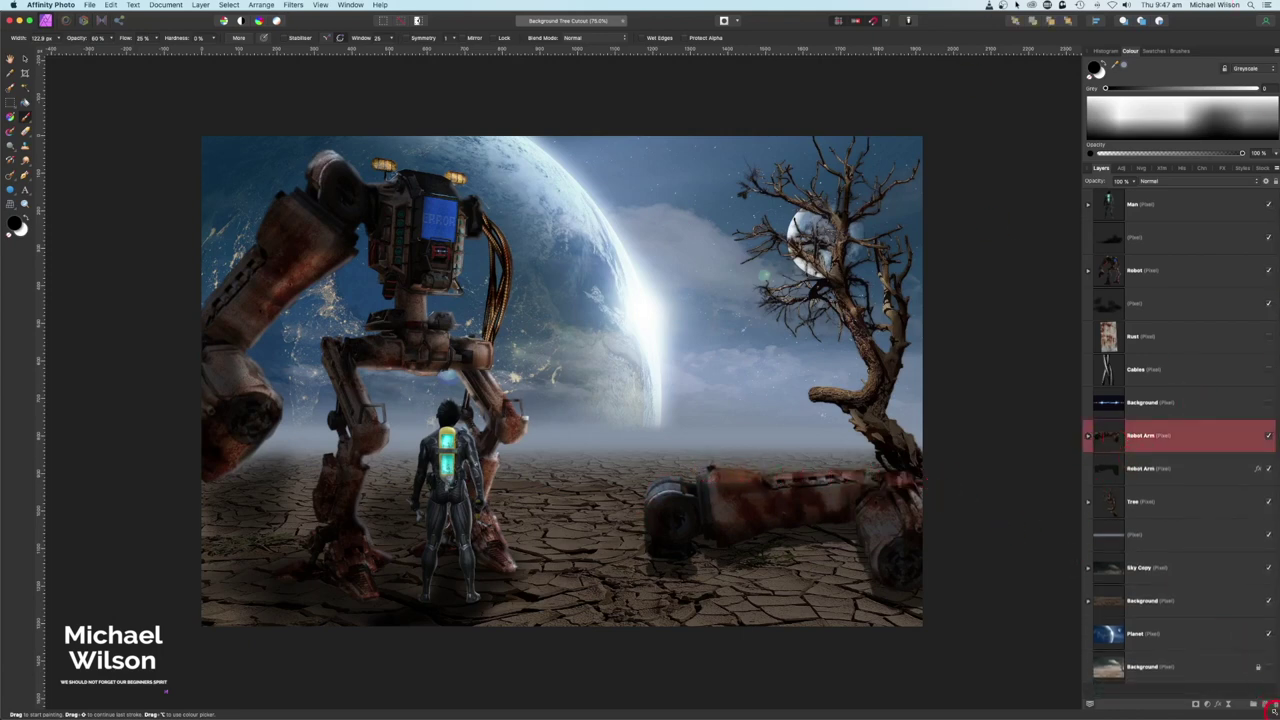
# Add a new pixel layer clipped inside the Robot Arm layer and flood fill it with black.
pyautogui.click(1265, 705)
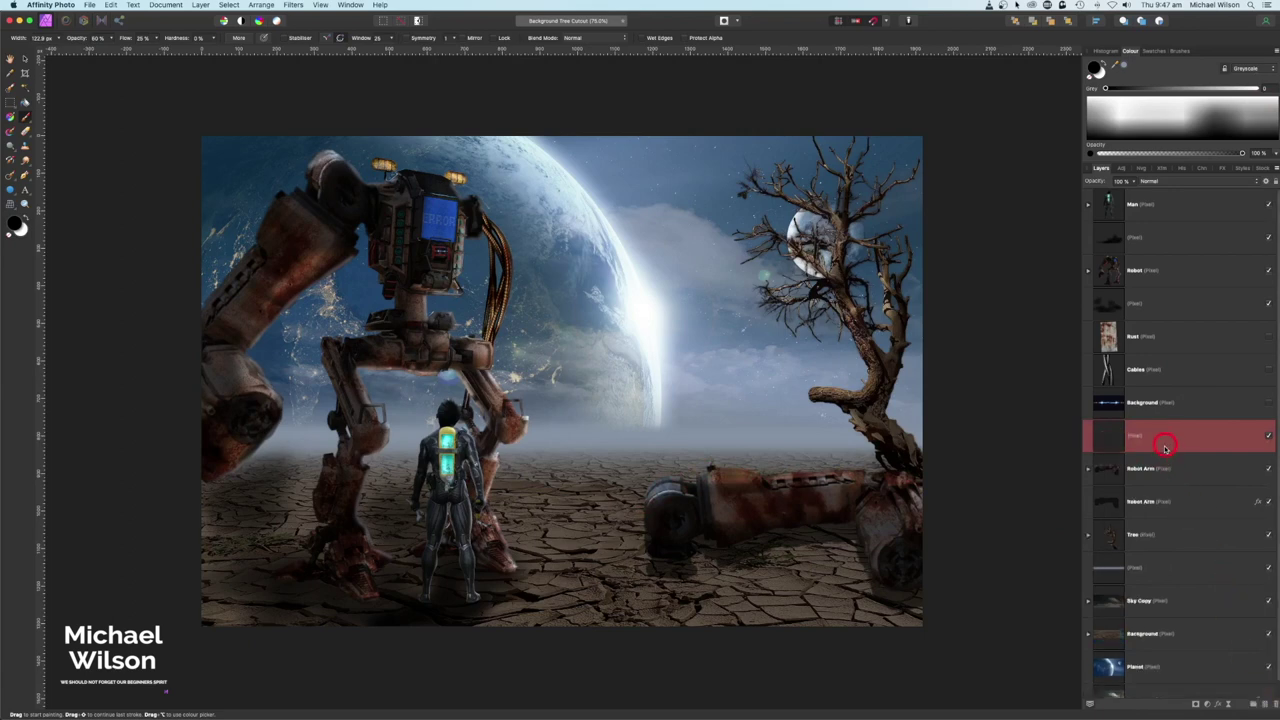
pyautogui.moveTo(1165, 447); pyautogui.dragTo(1119, 482)
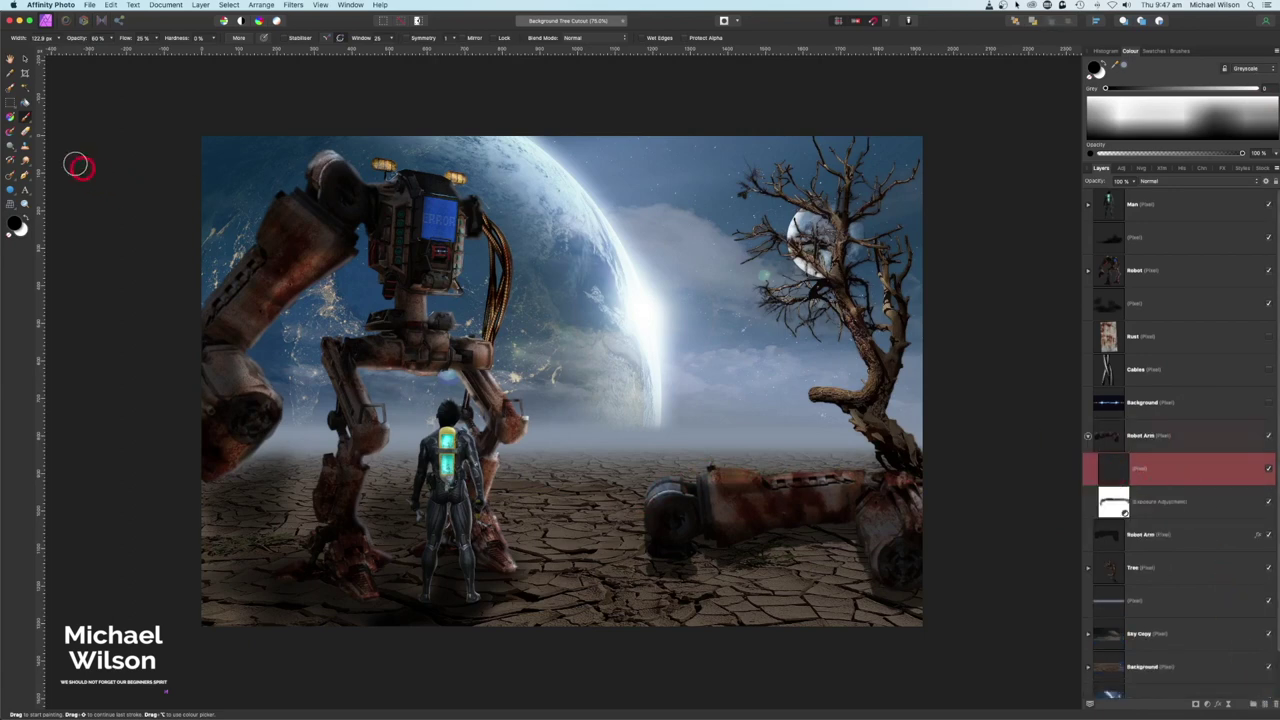
pyautogui.click(27, 104)
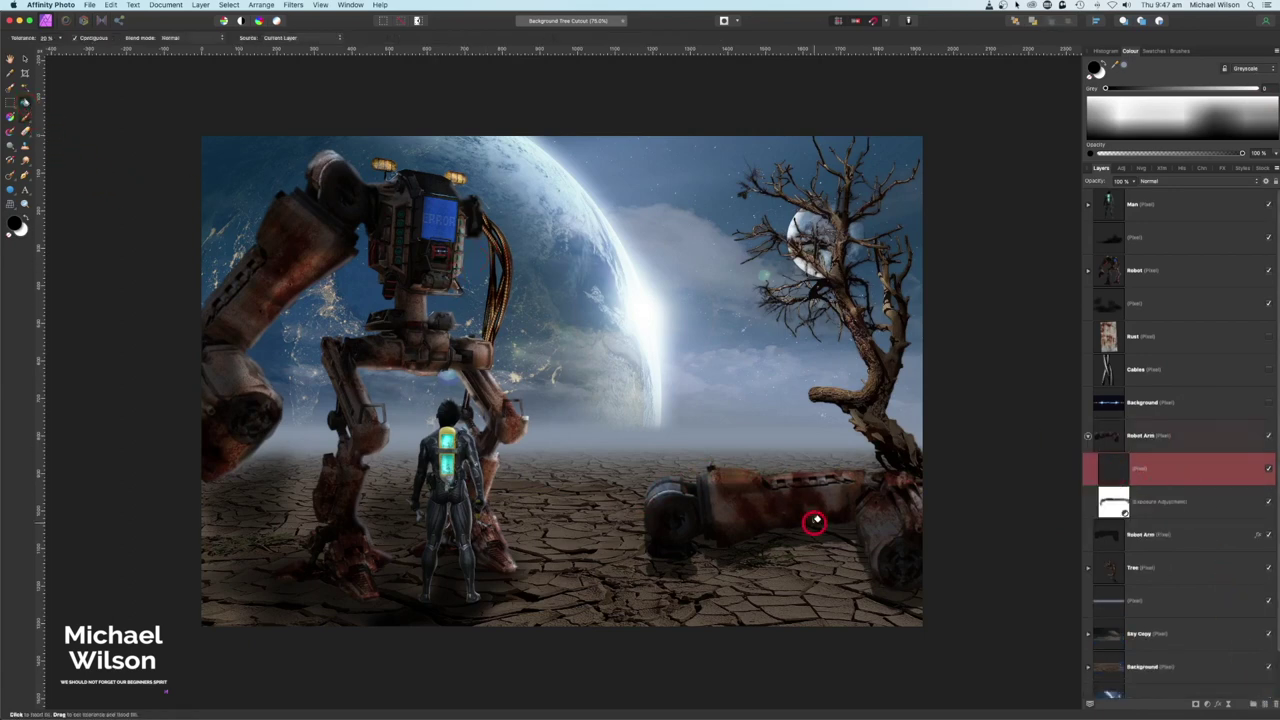
pyautogui.click(806, 503)
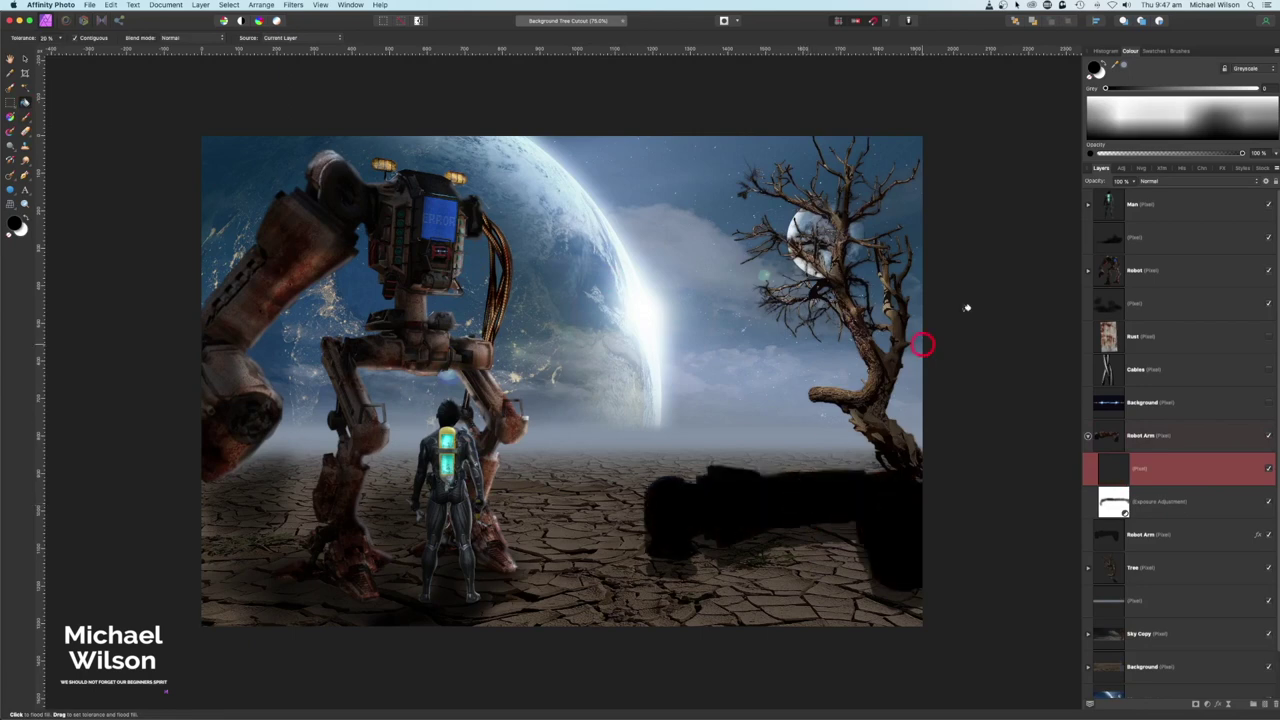
# Set the arm's clipped black layer to Add mode and brush pale grey highlights along the arm's upper edges.
pyautogui.click(1160, 185)
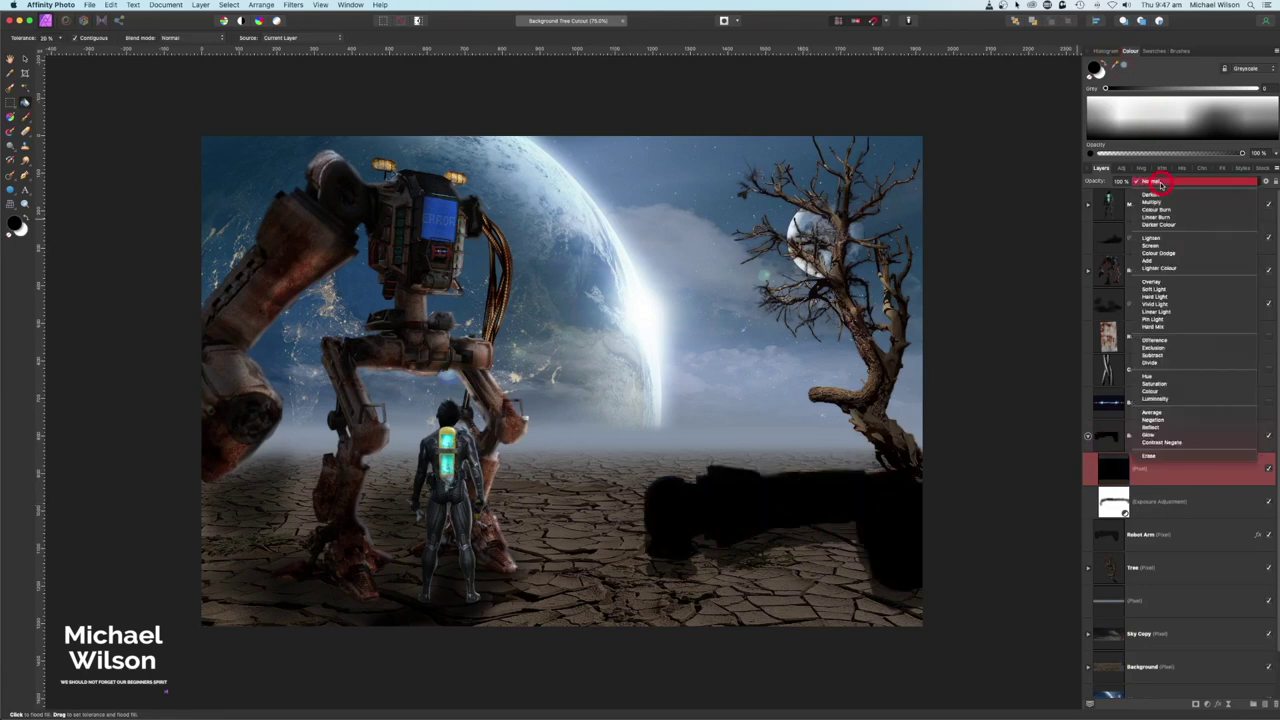
pyautogui.click(1156, 261)
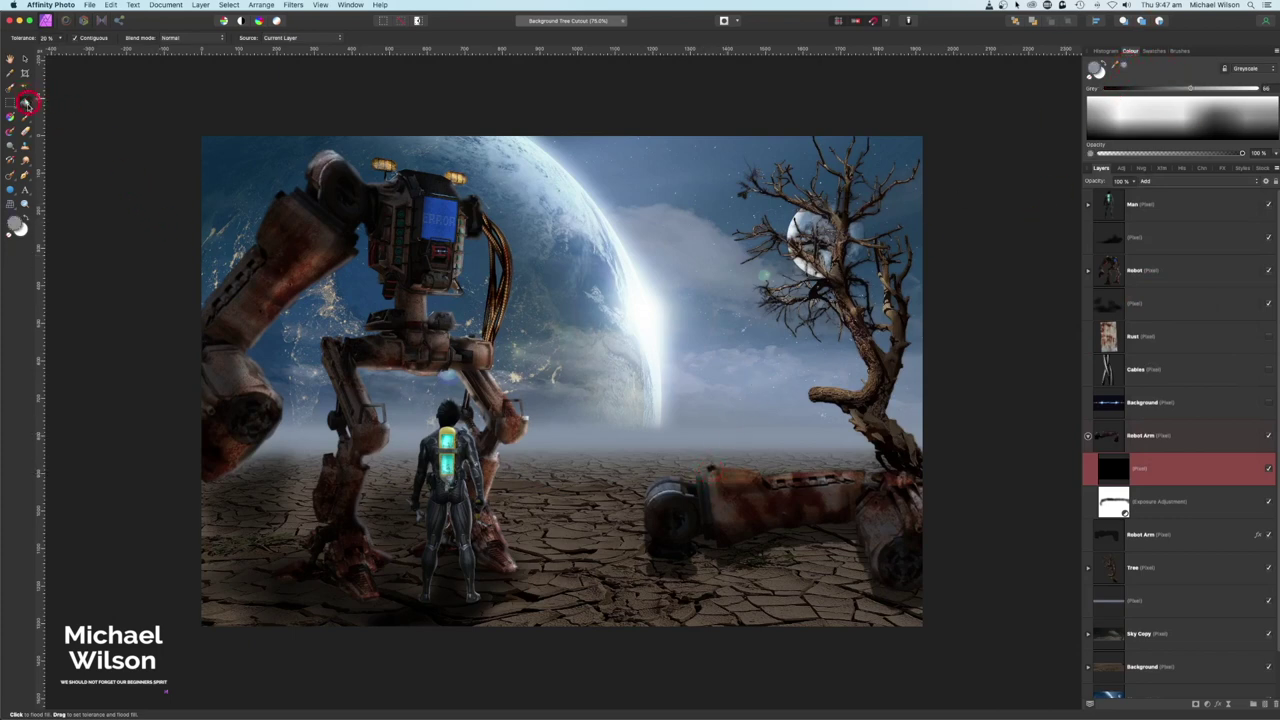
pyautogui.click(24, 121)
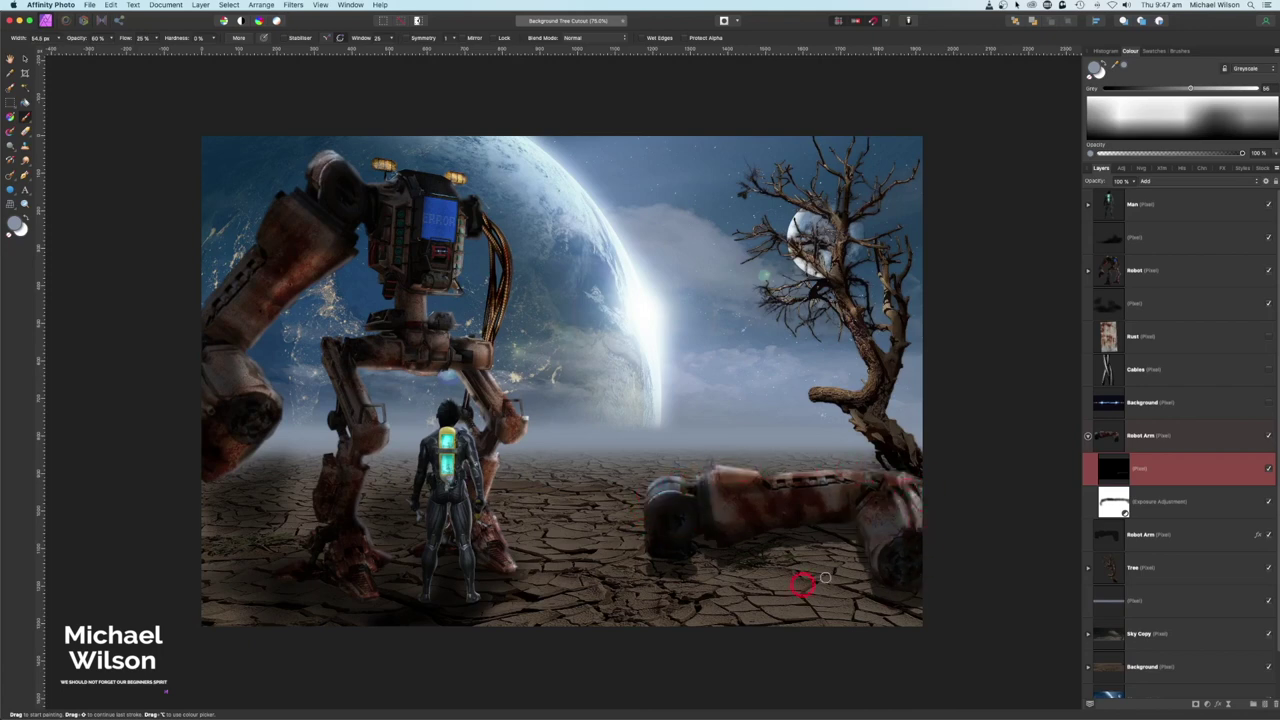
# Show the Cables and Rust layers and clip the Rust layer inside the Cables layer.
pyautogui.click(1140, 369)
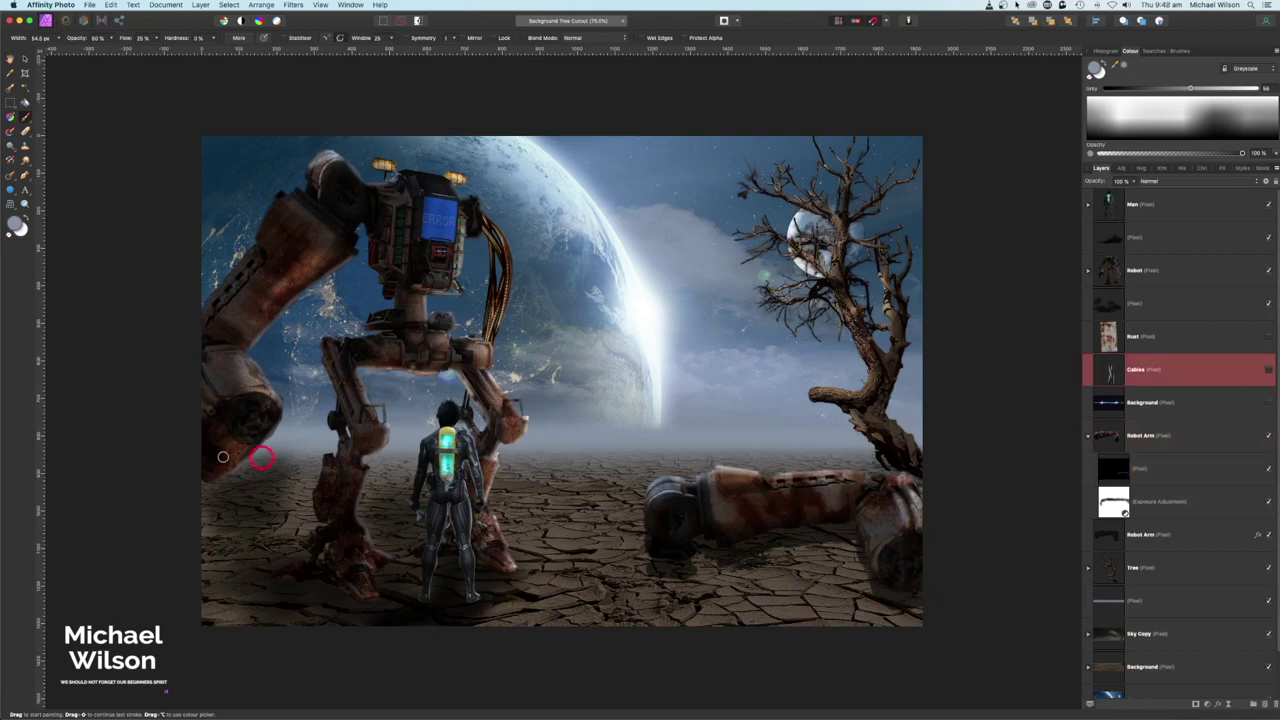
pyautogui.click(1269, 370)
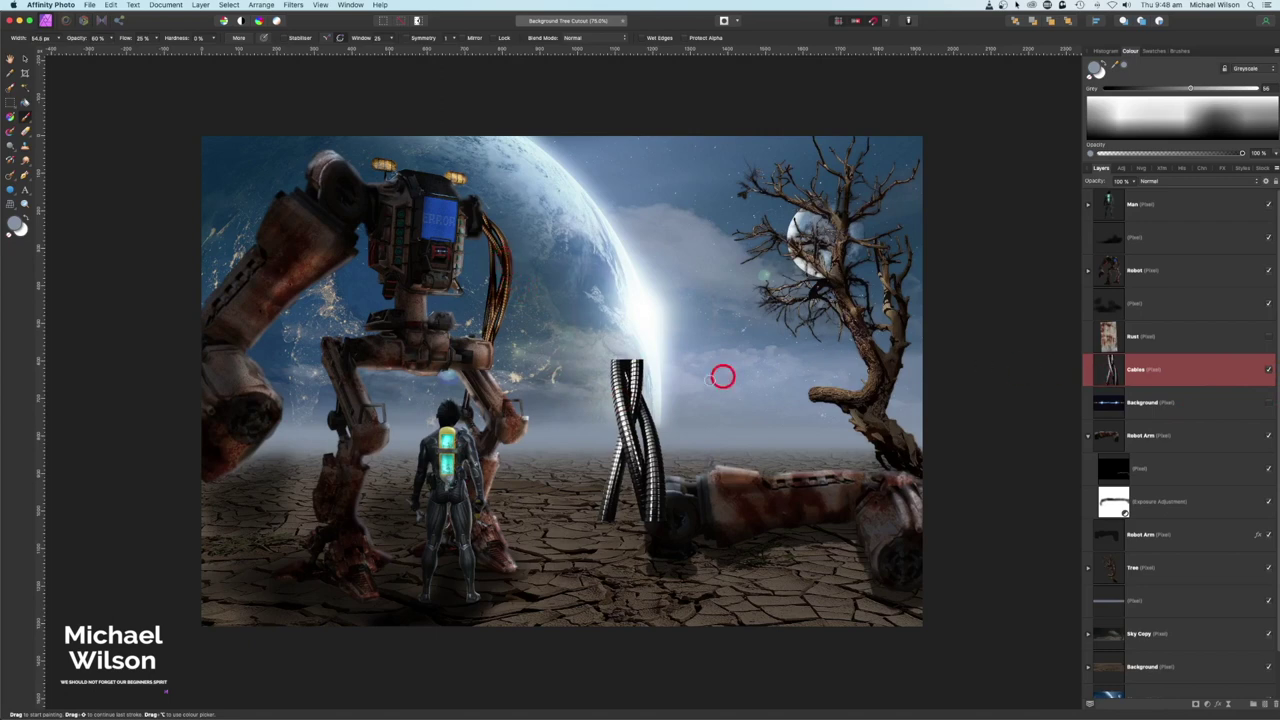
pyautogui.click(1268, 339)
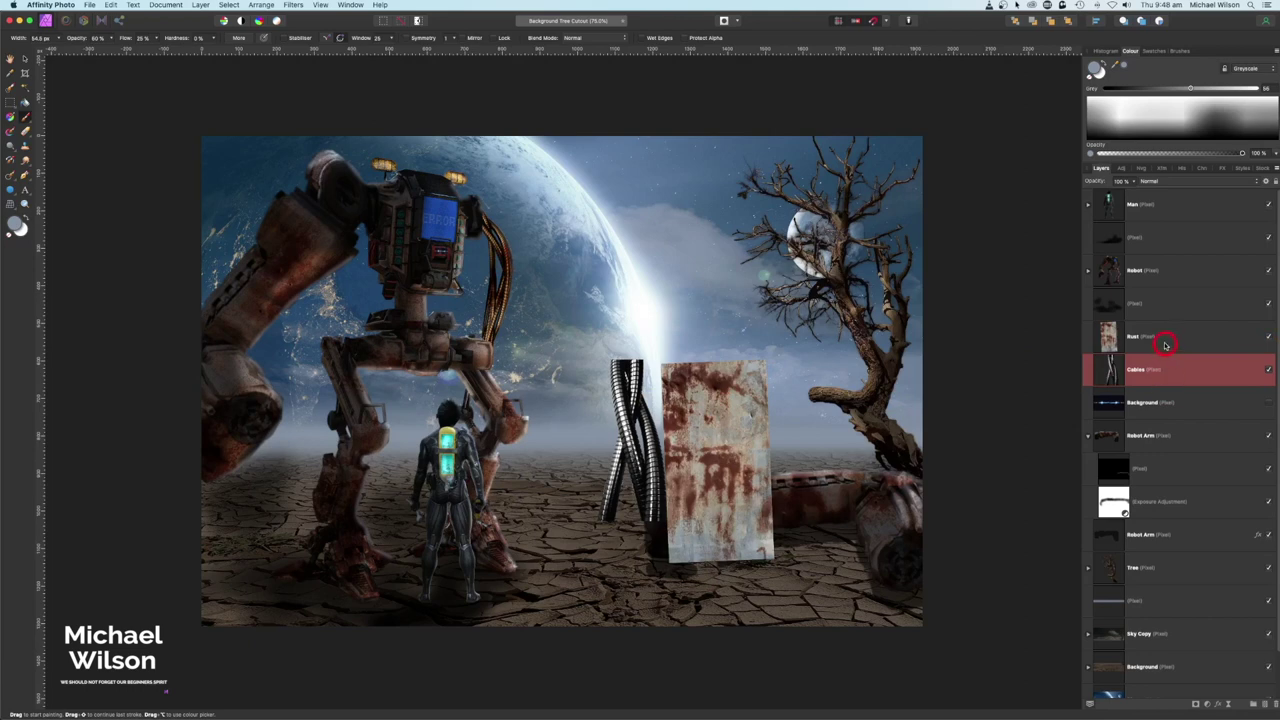
pyautogui.moveTo(1160, 366); pyautogui.dragTo(1174, 375)
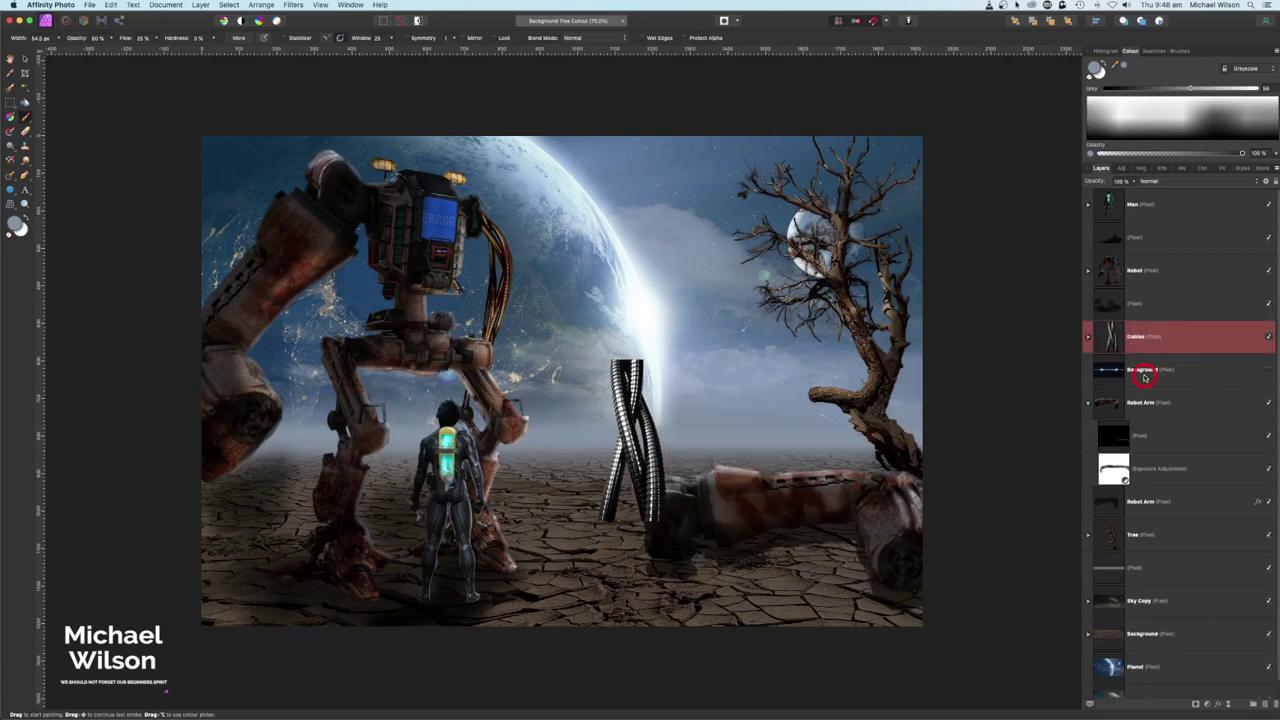
pyautogui.click(1182, 386)
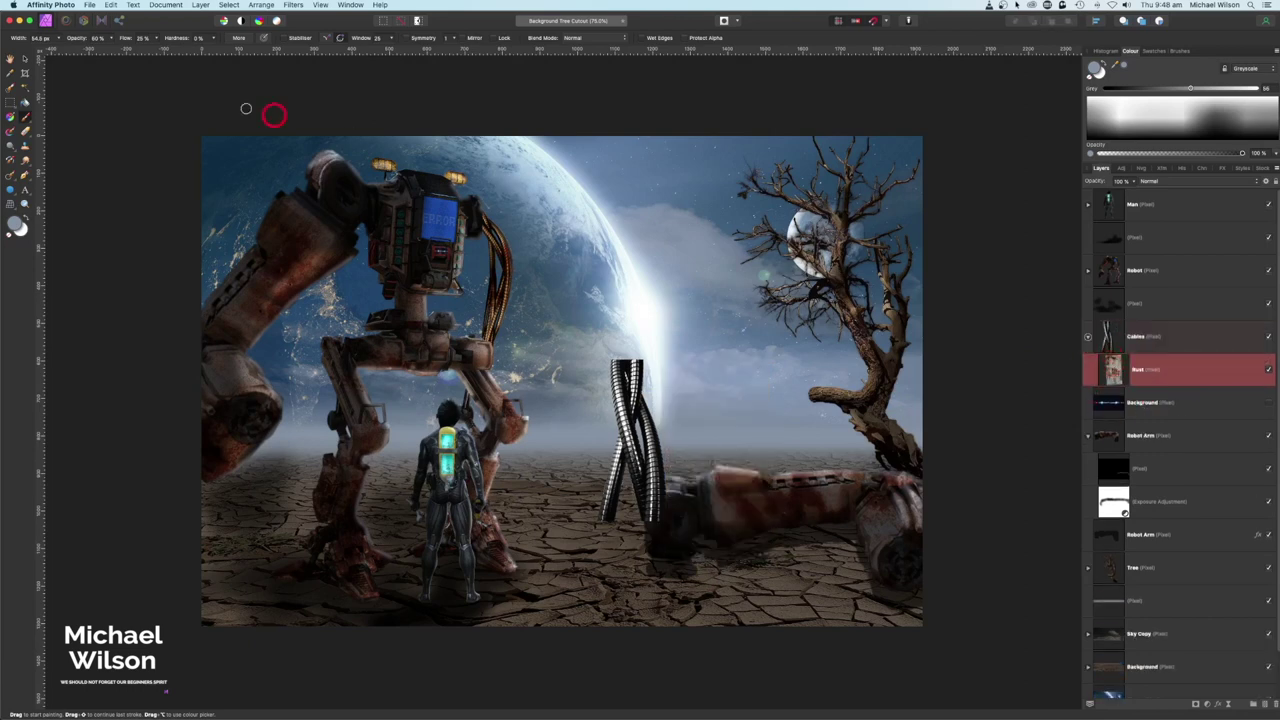
# Move the clipped Rust texture over the cables, set it to Overlay blend mode and fine-tune its position.
pyautogui.click(25, 61)
pyautogui.moveTo(708, 449); pyautogui.dragTo(644, 436)
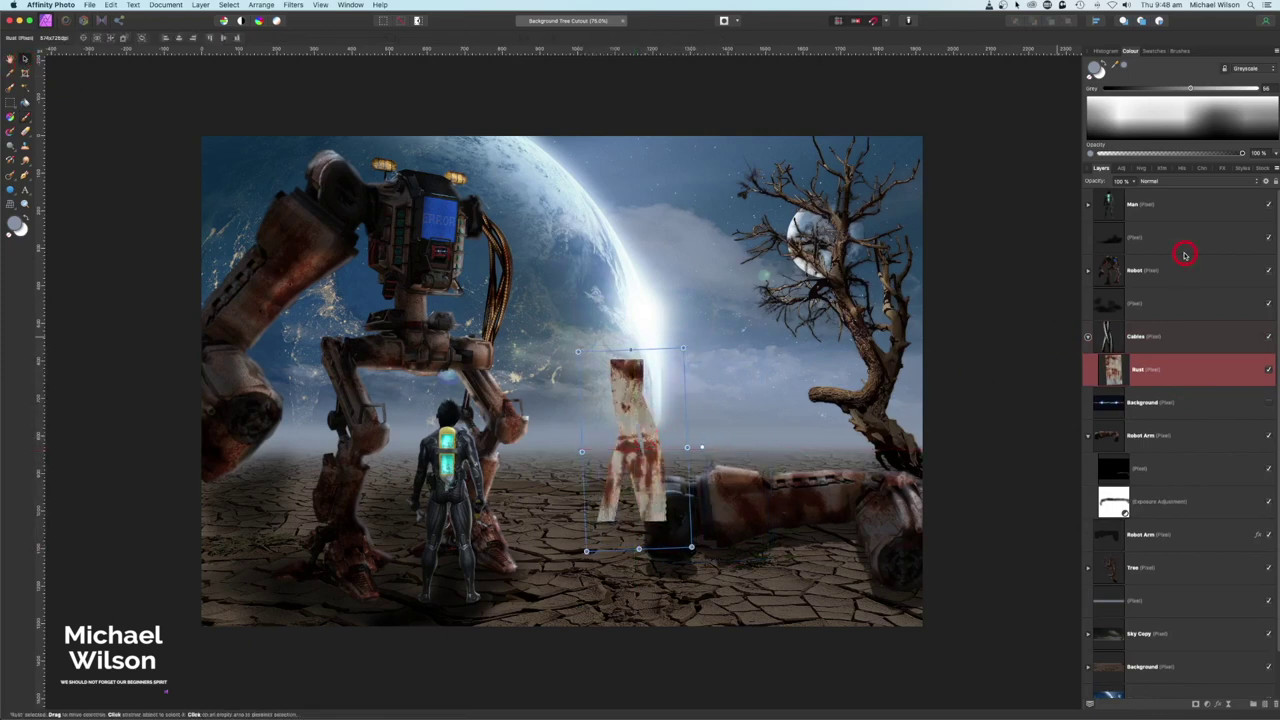
pyautogui.click(1164, 183)
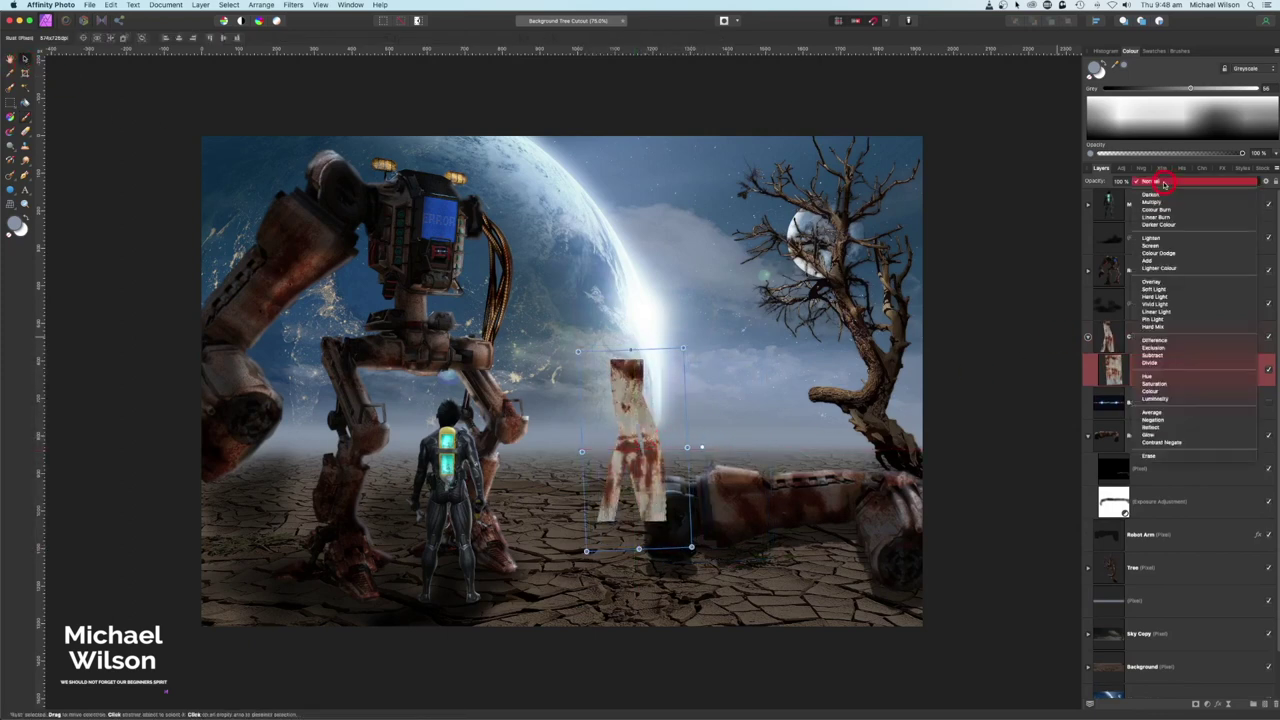
pyautogui.click(1155, 284)
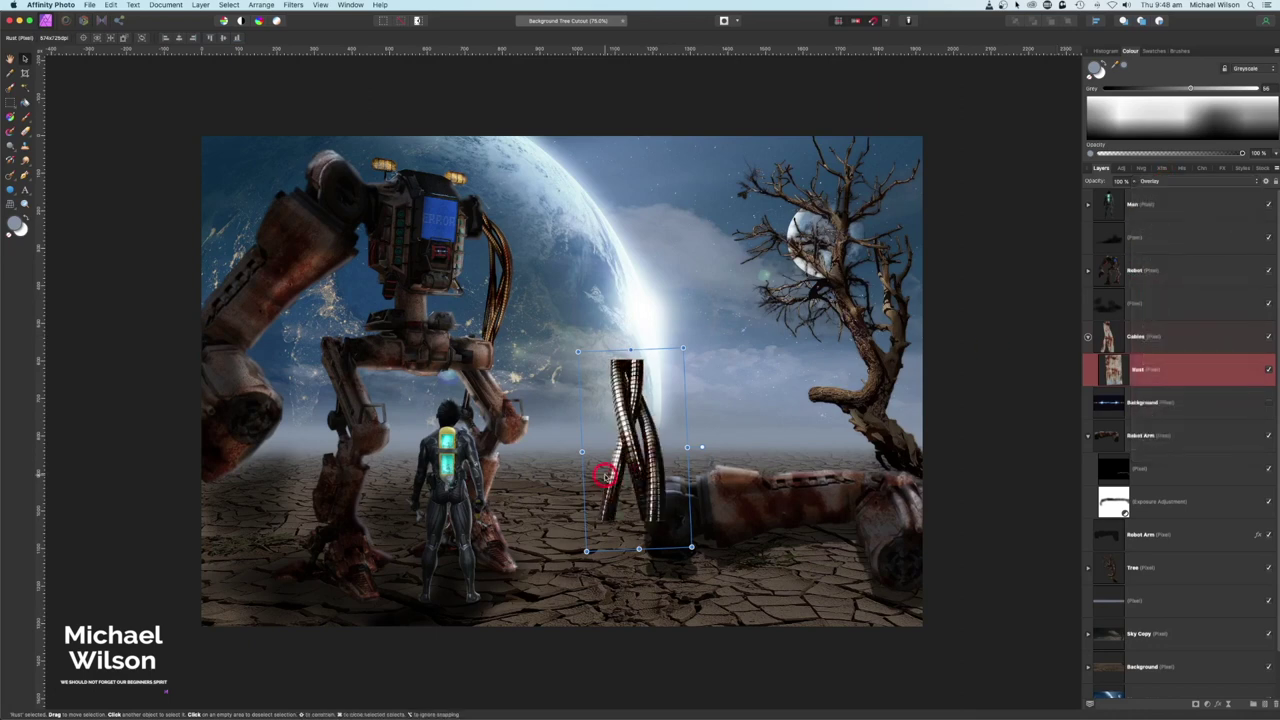
pyautogui.moveTo(608, 466); pyautogui.dragTo(615, 452)
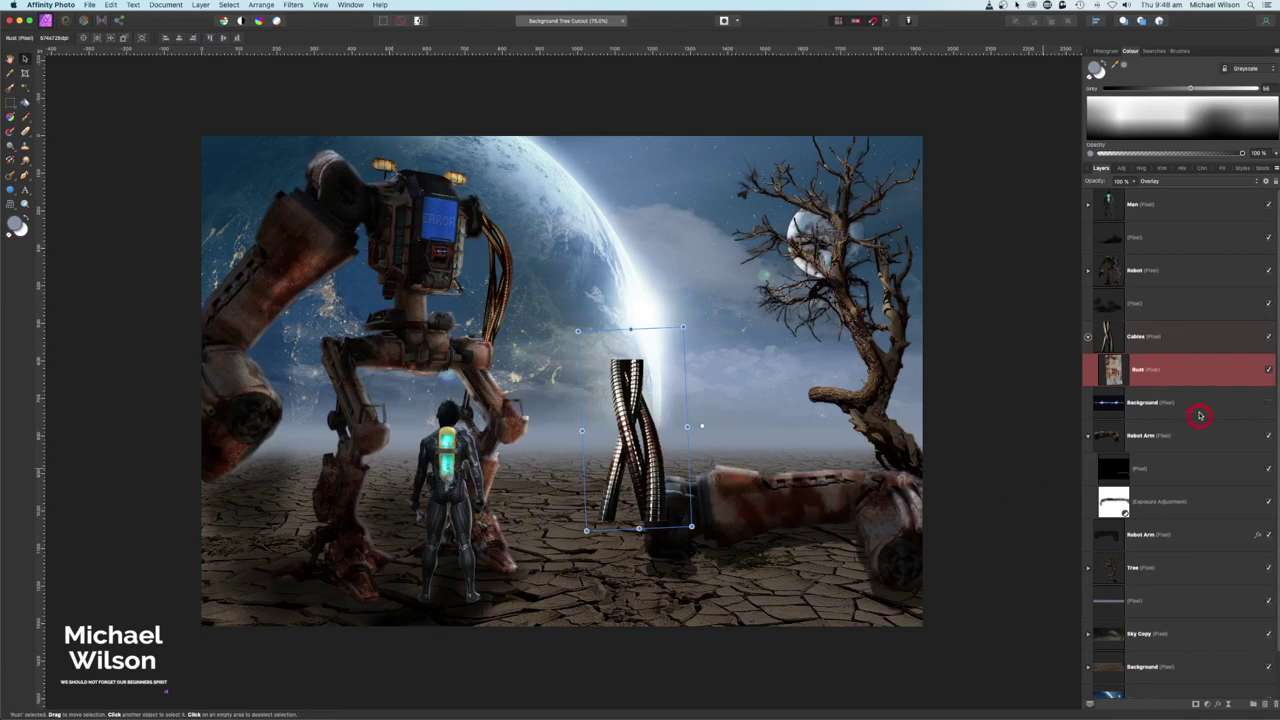
# Add an Exposure adjustment clipped inside the Cables layer and lower the exposure to darken the cables.
pyautogui.click(1089, 339)
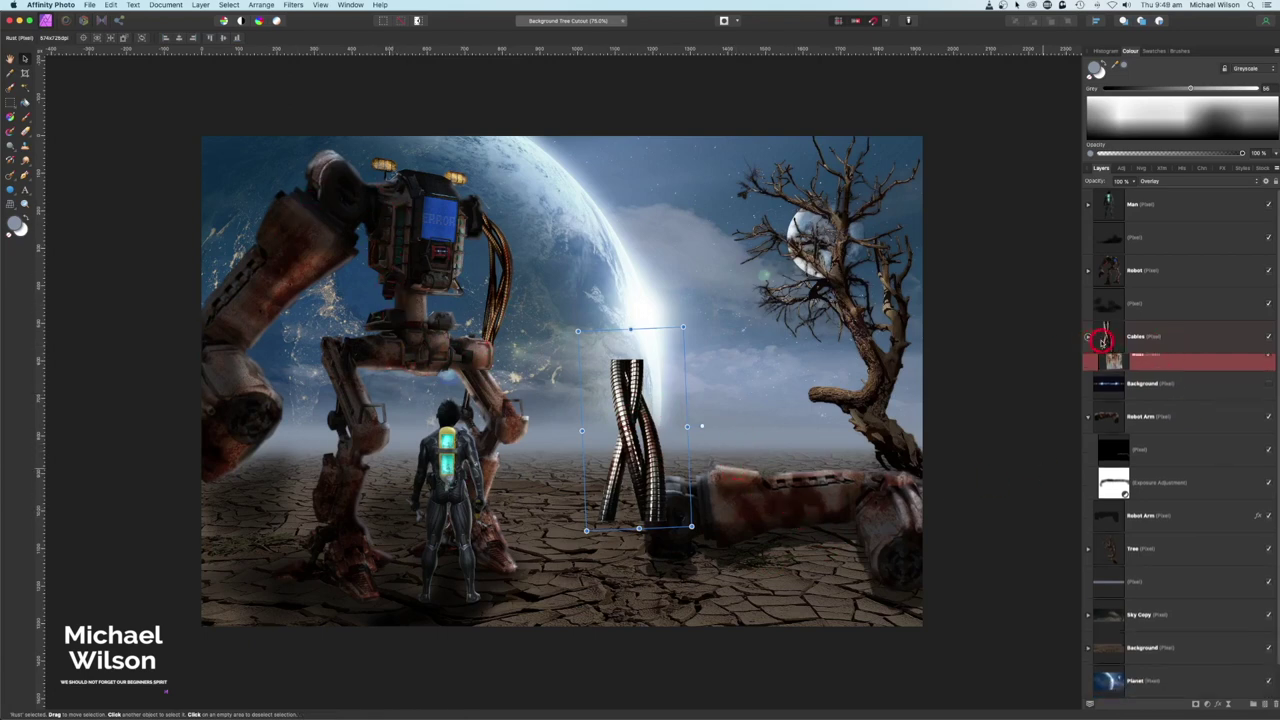
pyautogui.click(1110, 340)
pyautogui.click(1207, 705)
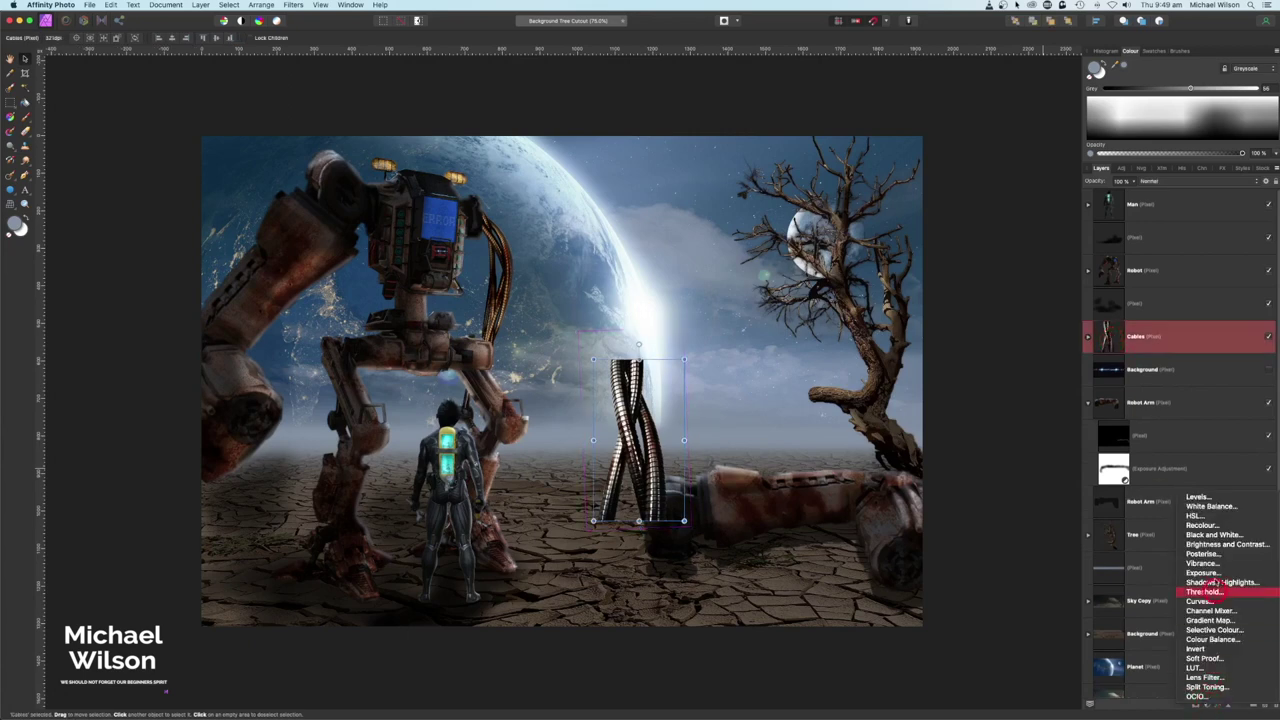
pyautogui.click(1207, 572)
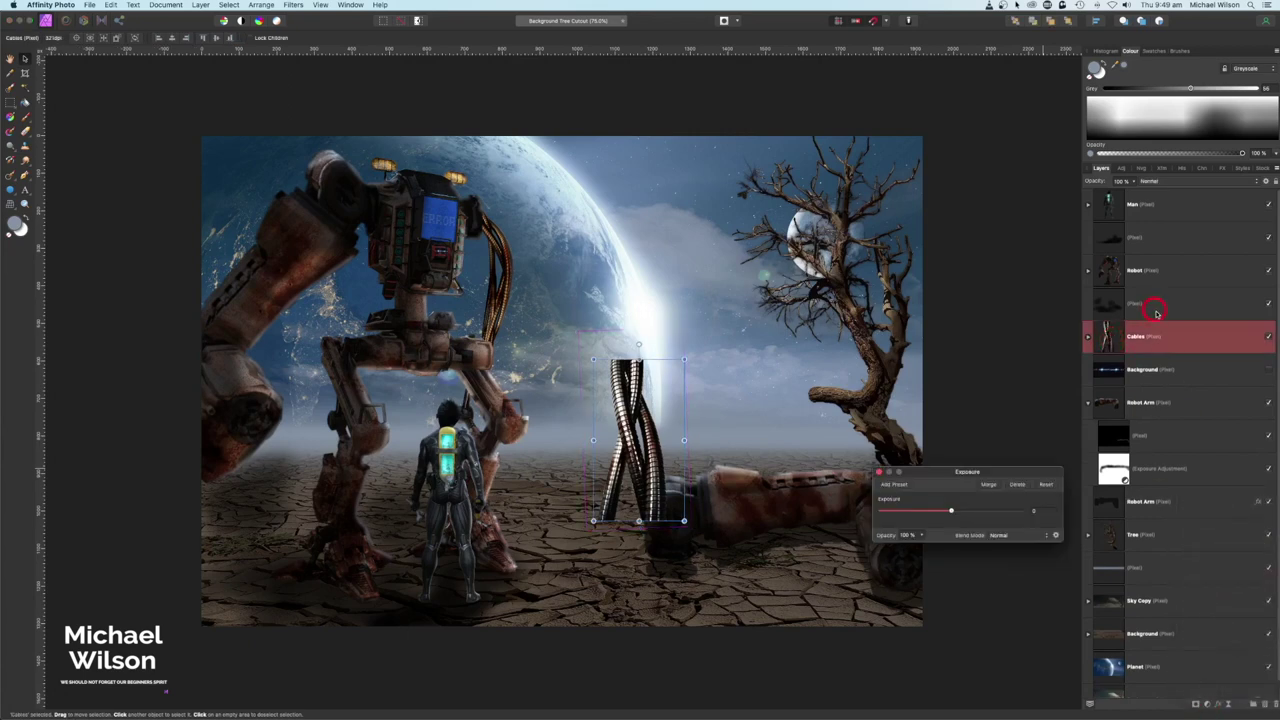
pyautogui.moveTo(1157, 337); pyautogui.dragTo(1162, 372)
pyautogui.moveTo(1188, 373); pyautogui.dragTo(1188, 373)
pyautogui.moveTo(951, 511); pyautogui.dragTo(916, 512)
pyautogui.click(879, 471)
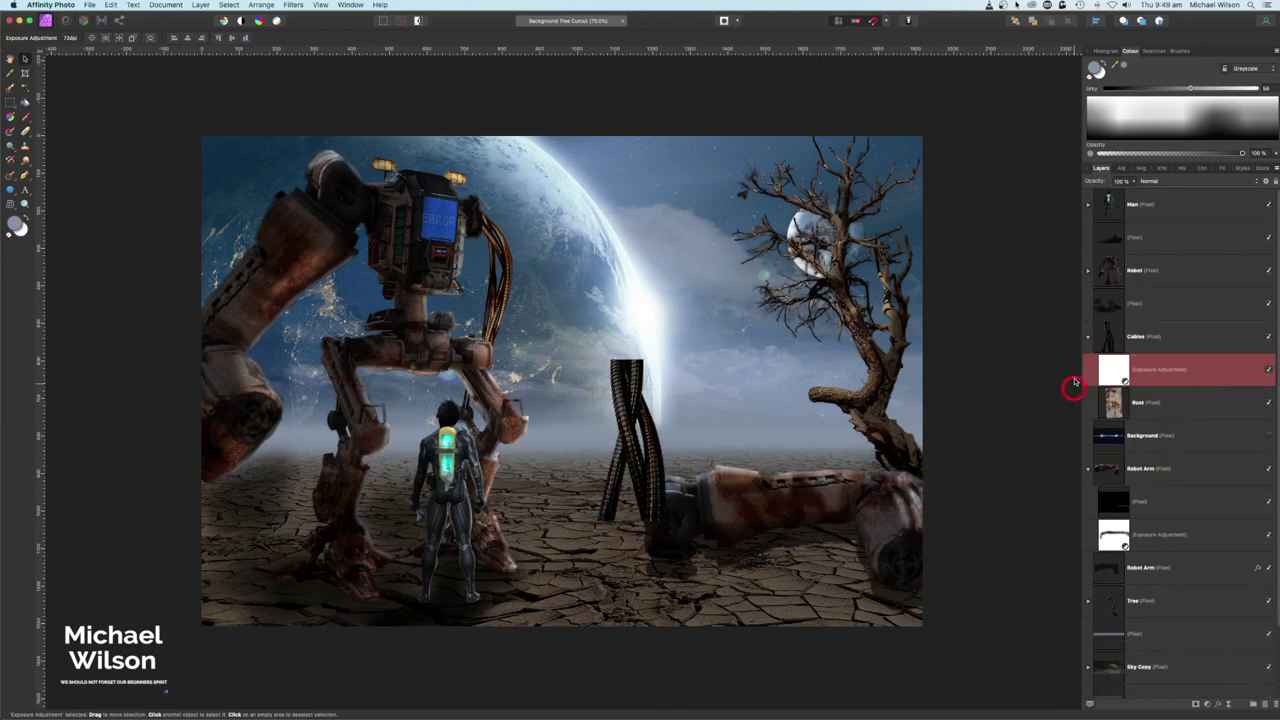
# Rotate the Cables layer clockwise, place it at the fallen arm's open joint running off the lower canvas edge, and scale it down slightly.
pyautogui.click(1088, 339)
pyautogui.click(1100, 342)
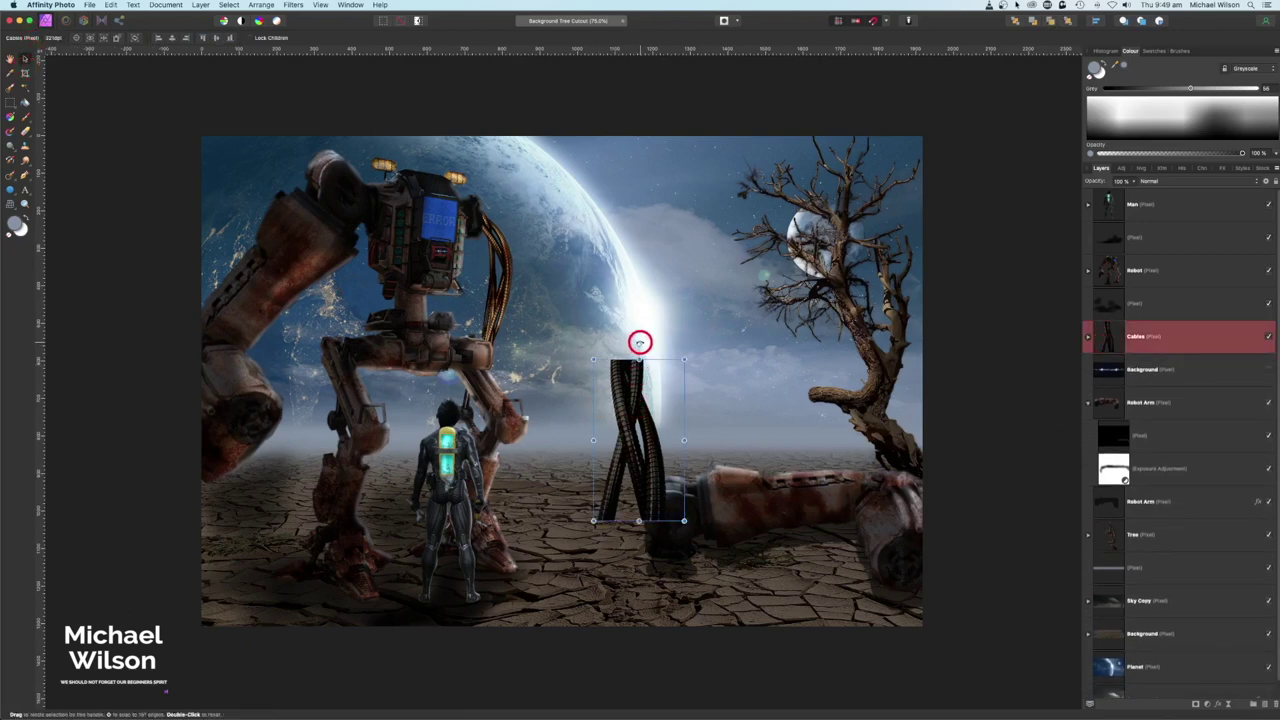
pyautogui.moveTo(639, 345); pyautogui.dragTo(687, 372)
pyautogui.moveTo(651, 429); pyautogui.dragTo(655, 546)
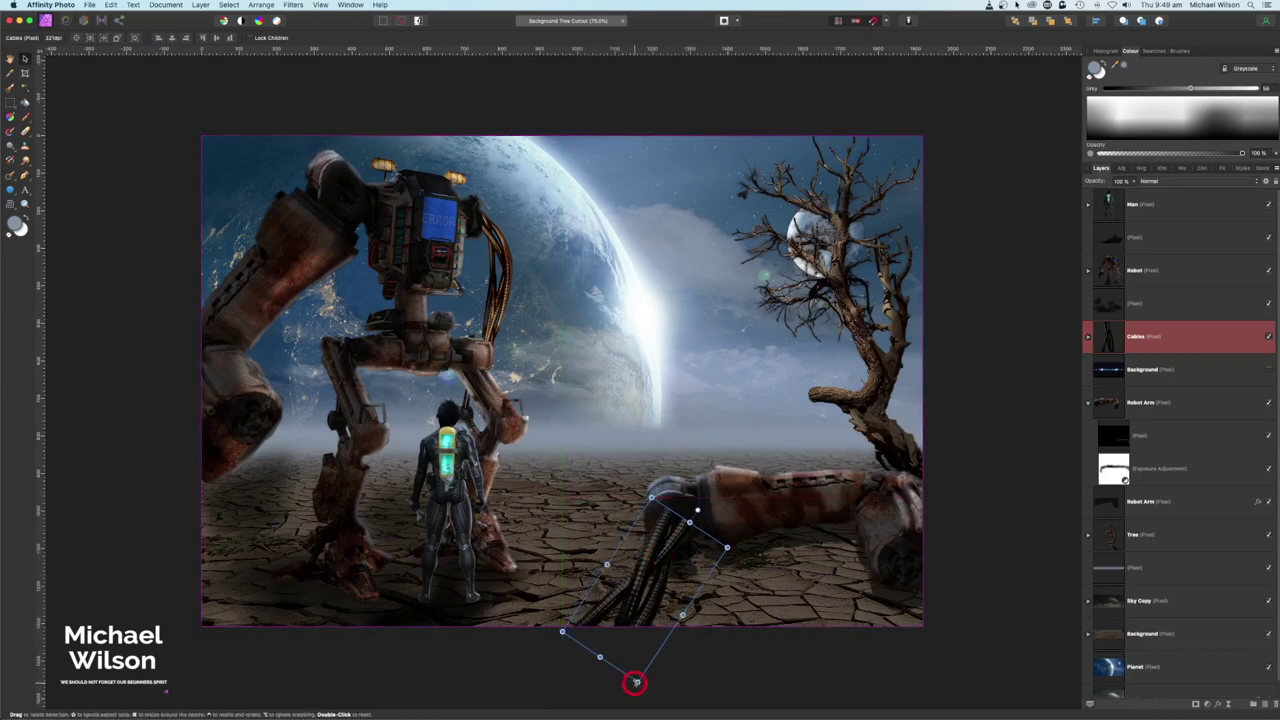
pyautogui.moveTo(637, 681); pyautogui.dragTo(637, 669)
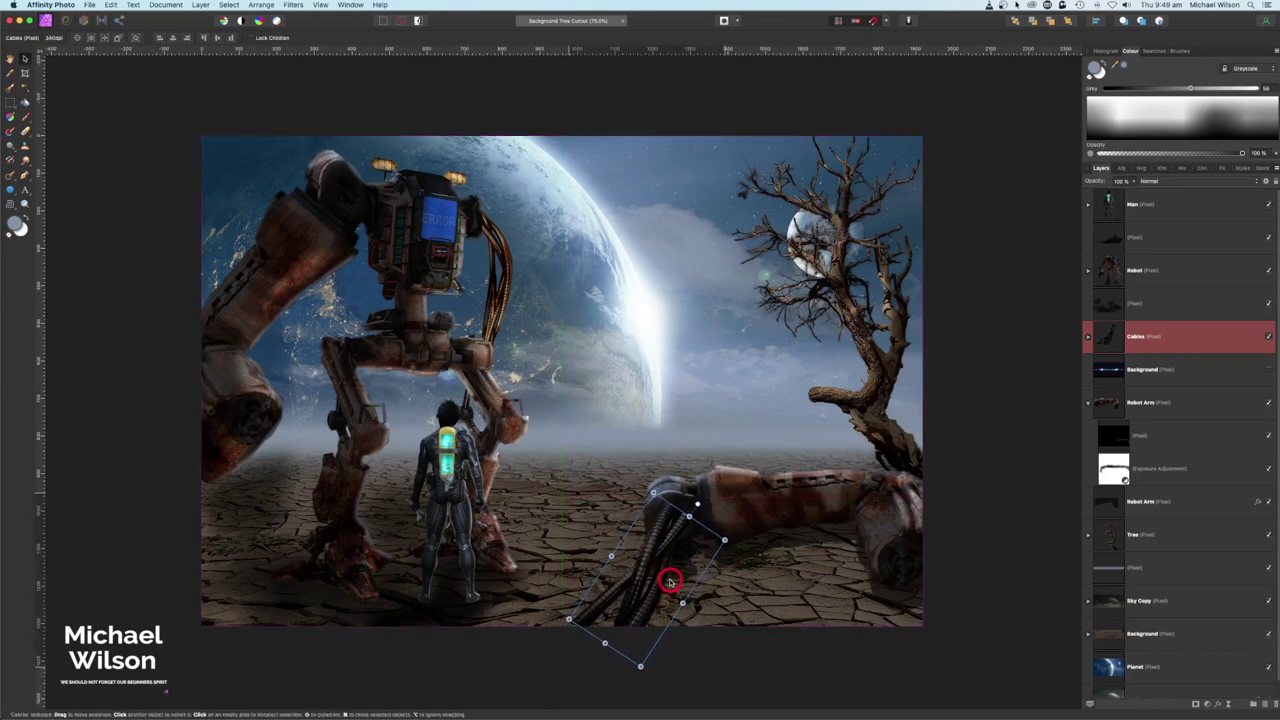
pyautogui.click(669, 585)
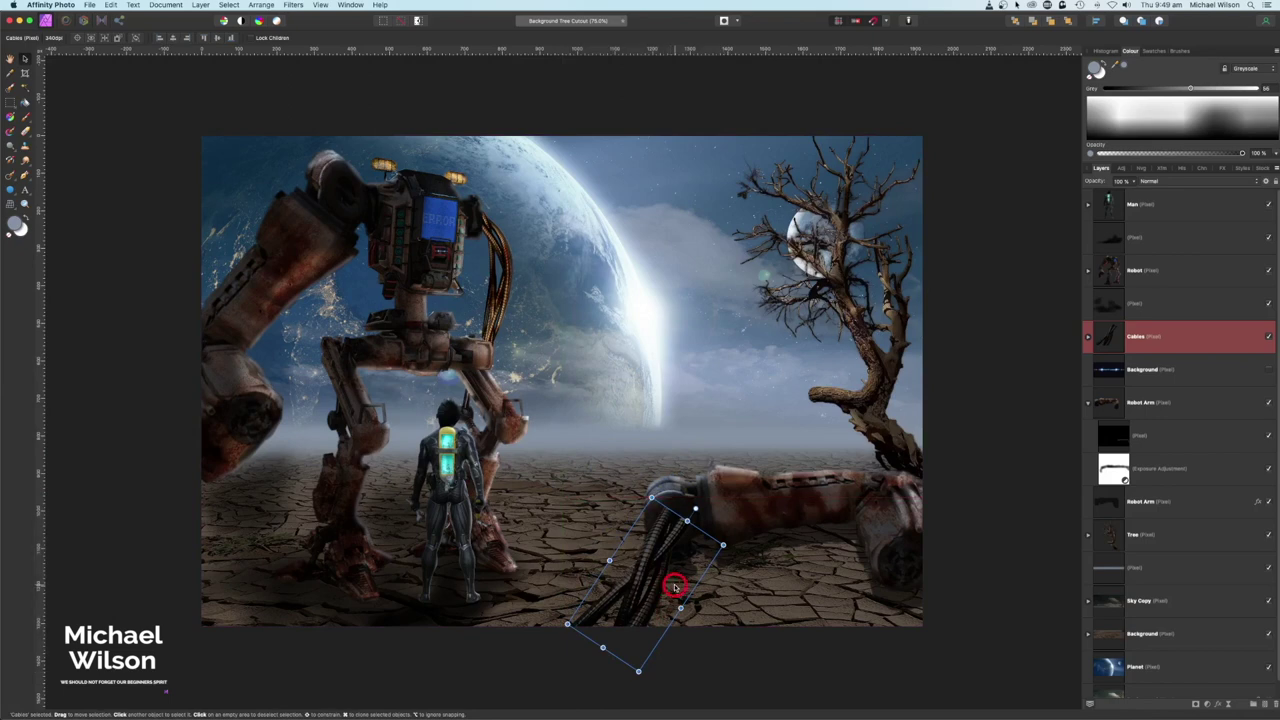
# Add a mask to the Cables layer and paint black over the cables' upper ends to blend them into the arm's joint.
pyautogui.click(1109, 344)
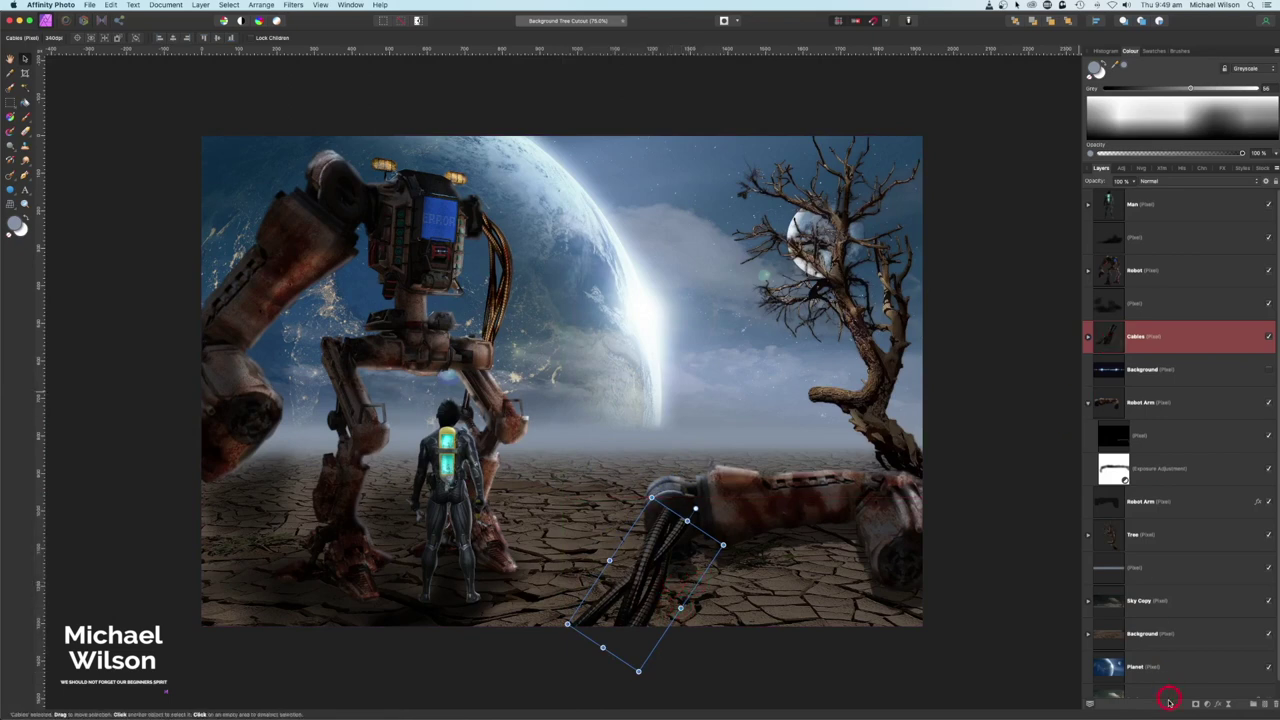
pyautogui.click(1195, 705)
pyautogui.click(1117, 371)
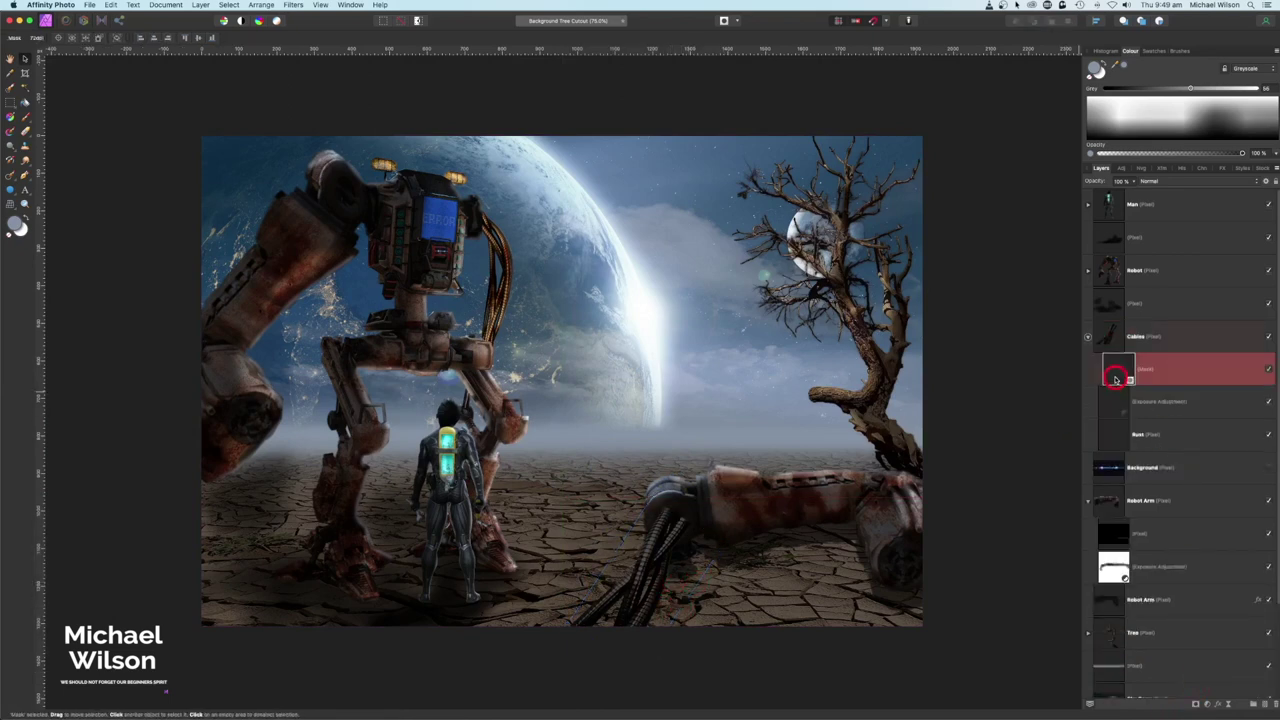
pyautogui.click(1057, 440)
pyautogui.click(29, 93)
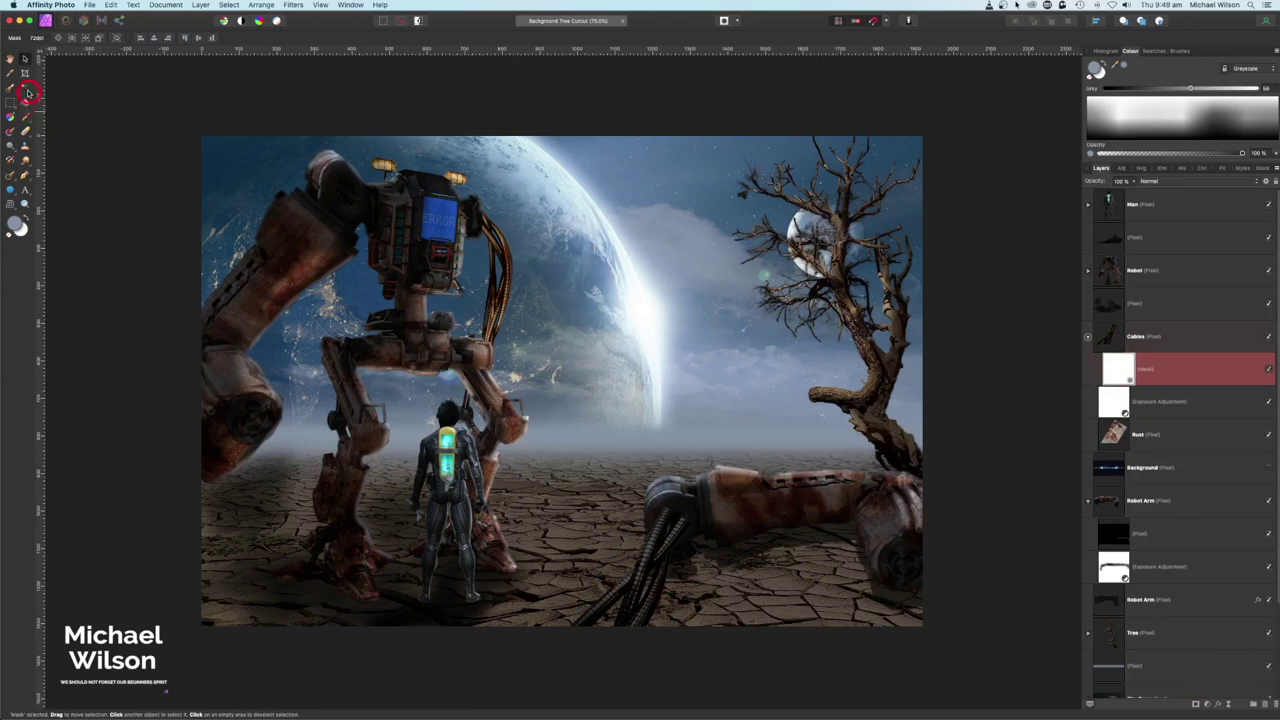
pyautogui.click(30, 118)
pyautogui.click(1095, 68)
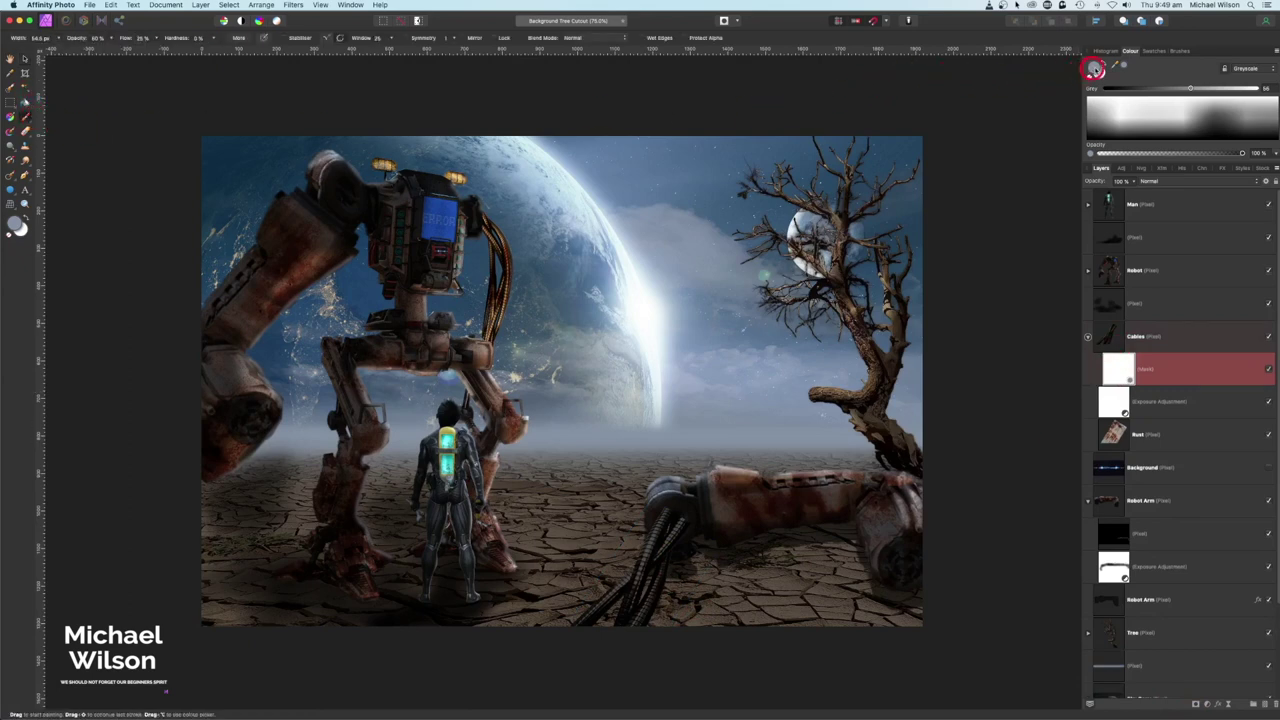
pyautogui.press('x')
pyautogui.click(609, 422)
pyautogui.scroll(3, 609, 422)
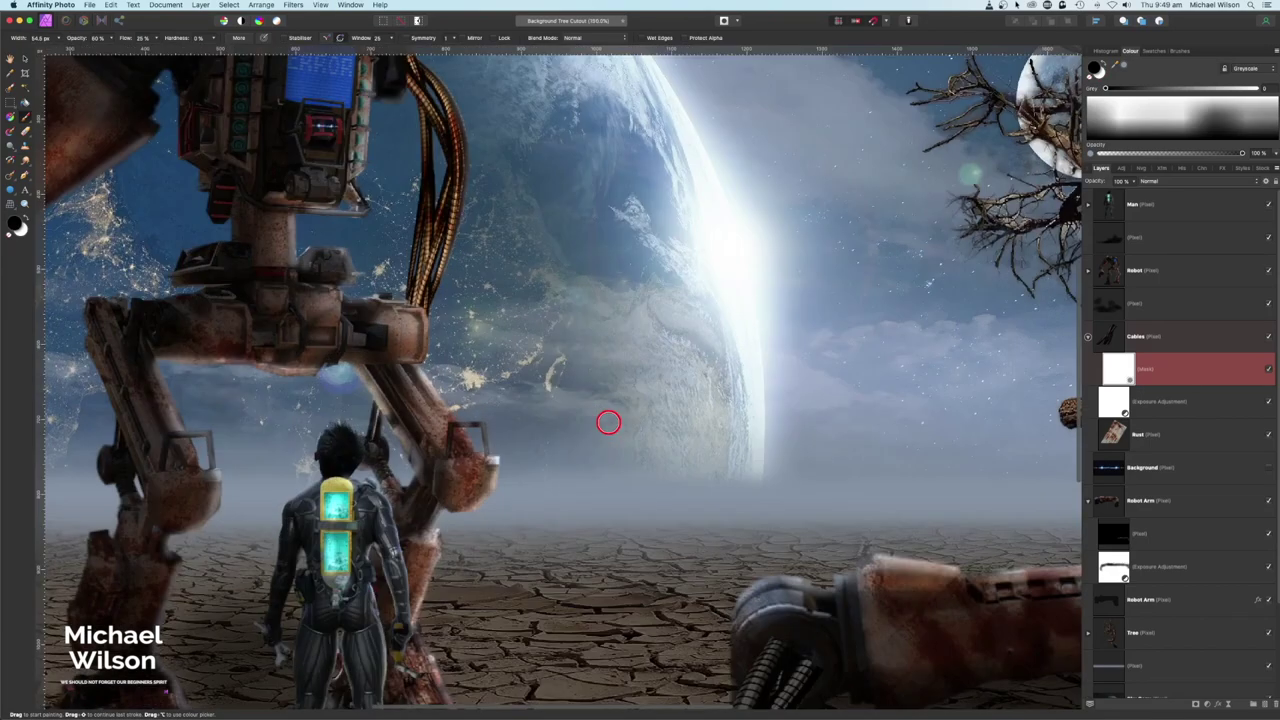
pyautogui.moveTo(791, 449); pyautogui.dragTo(740, 240)
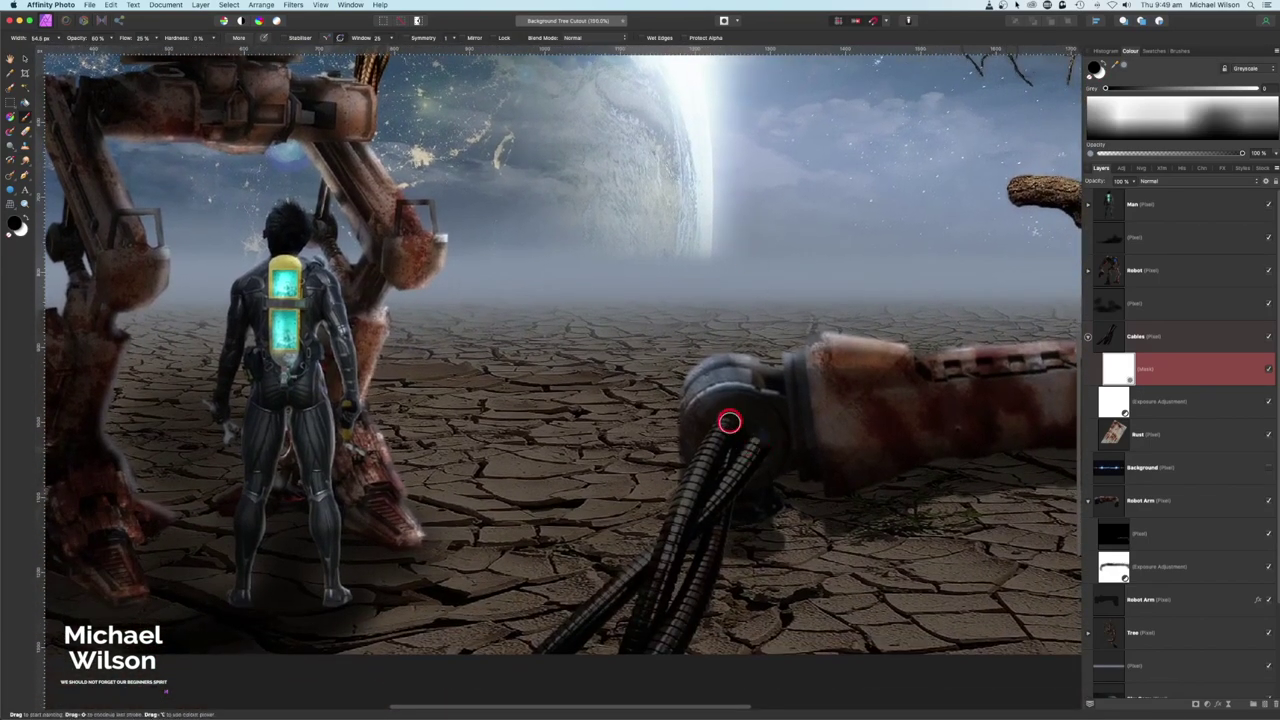
pyautogui.moveTo(722, 417)
pyautogui.mouseDown()
pyautogui.moveTo(714, 409)
pyautogui.moveTo(765, 449)
pyautogui.moveTo(731, 409)
pyautogui.moveTo(720, 411)
pyautogui.moveTo(766, 451)
pyautogui.moveTo(731, 420)
pyautogui.moveTo(709, 434)
pyautogui.moveTo(737, 426)
pyautogui.moveTo(771, 443)
pyautogui.mouseUp()
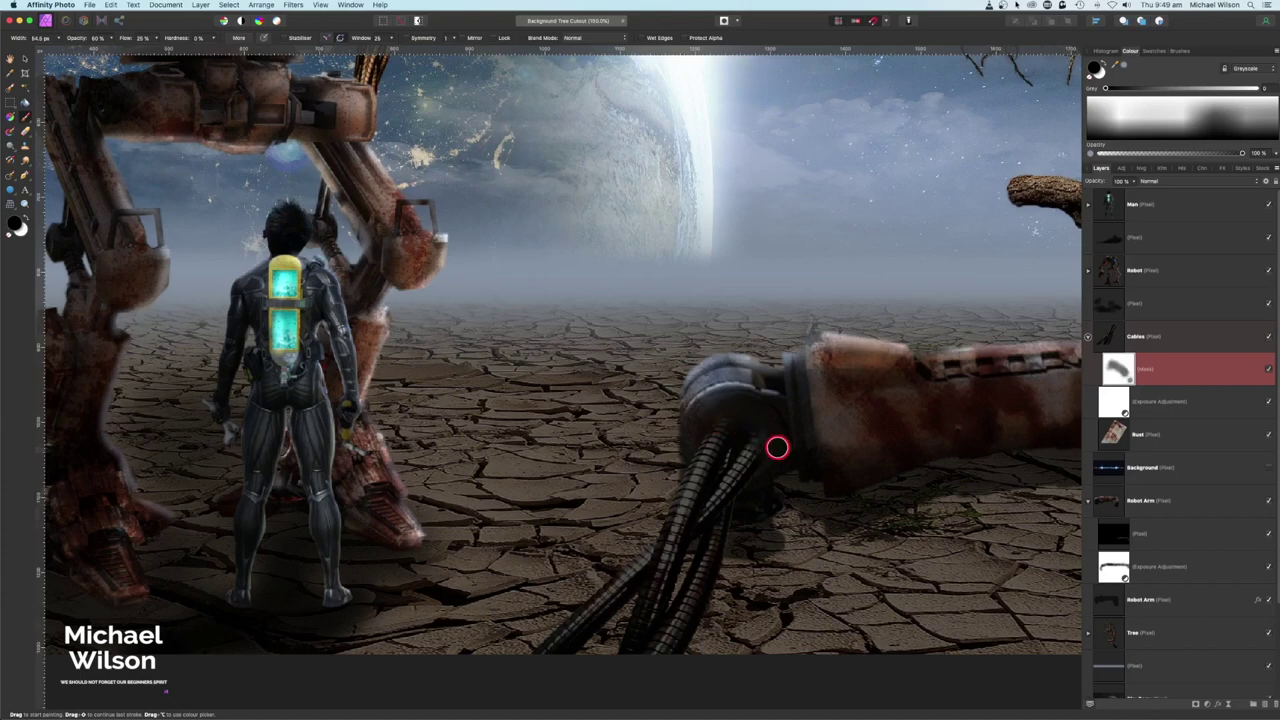
pyautogui.press('super+0')
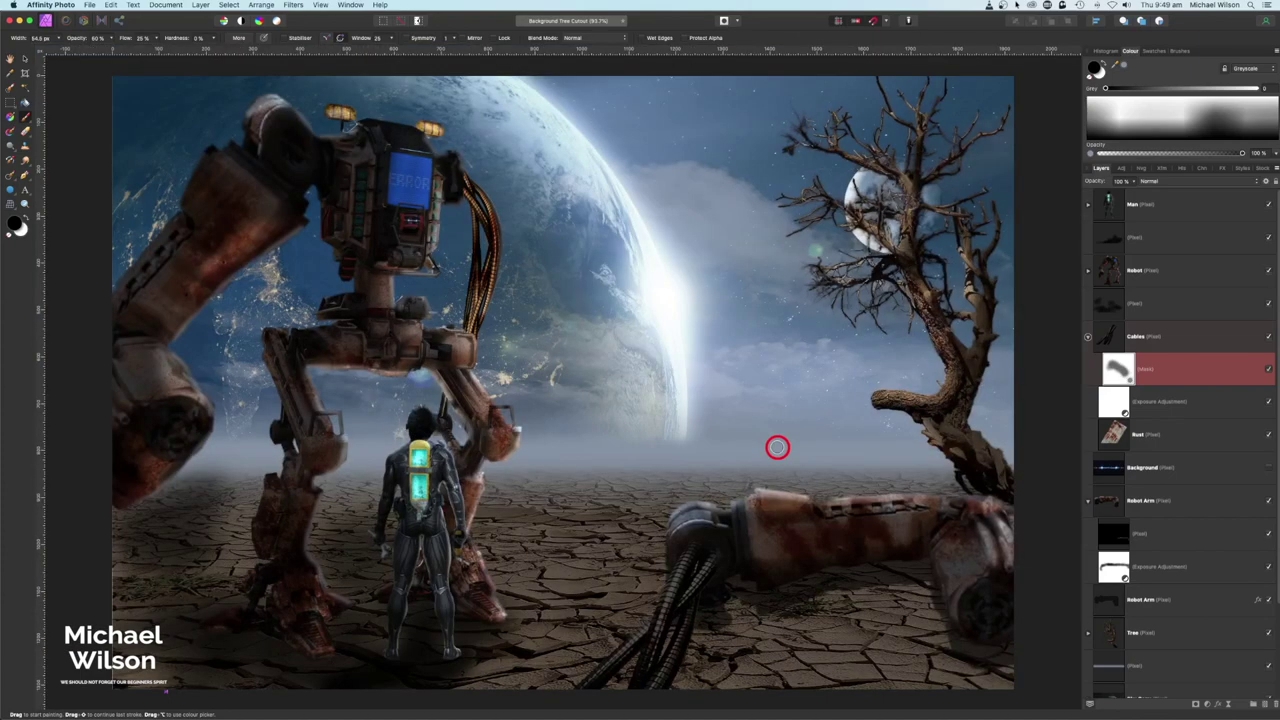
# Paint black on the cables' Exposure adjustment mask along the cables to restore highlights.
pyautogui.click(1120, 397)
pyautogui.click(1120, 64)
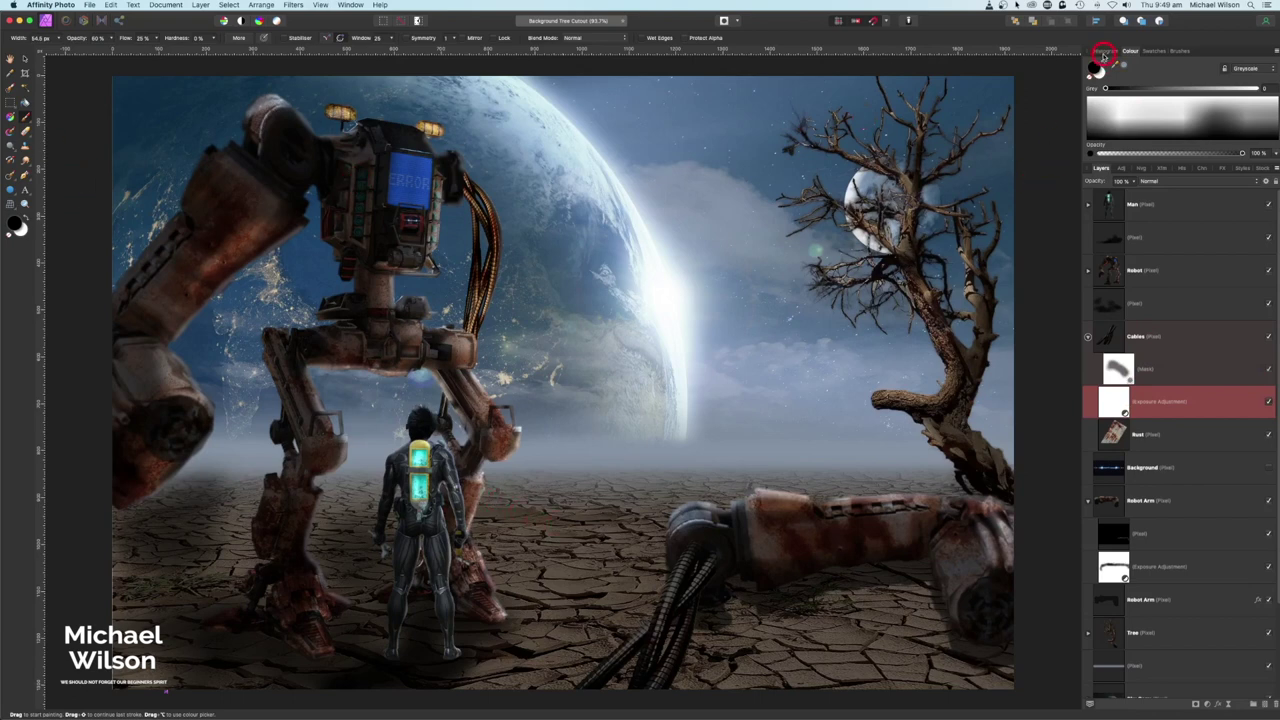
pyautogui.moveTo(672, 568)
pyautogui.mouseDown()
pyautogui.moveTo(658, 609)
pyautogui.moveTo(581, 678)
pyautogui.moveTo(646, 635)
pyautogui.moveTo(645, 654)
pyautogui.moveTo(676, 634)
pyautogui.moveTo(689, 547)
pyautogui.mouseUp()
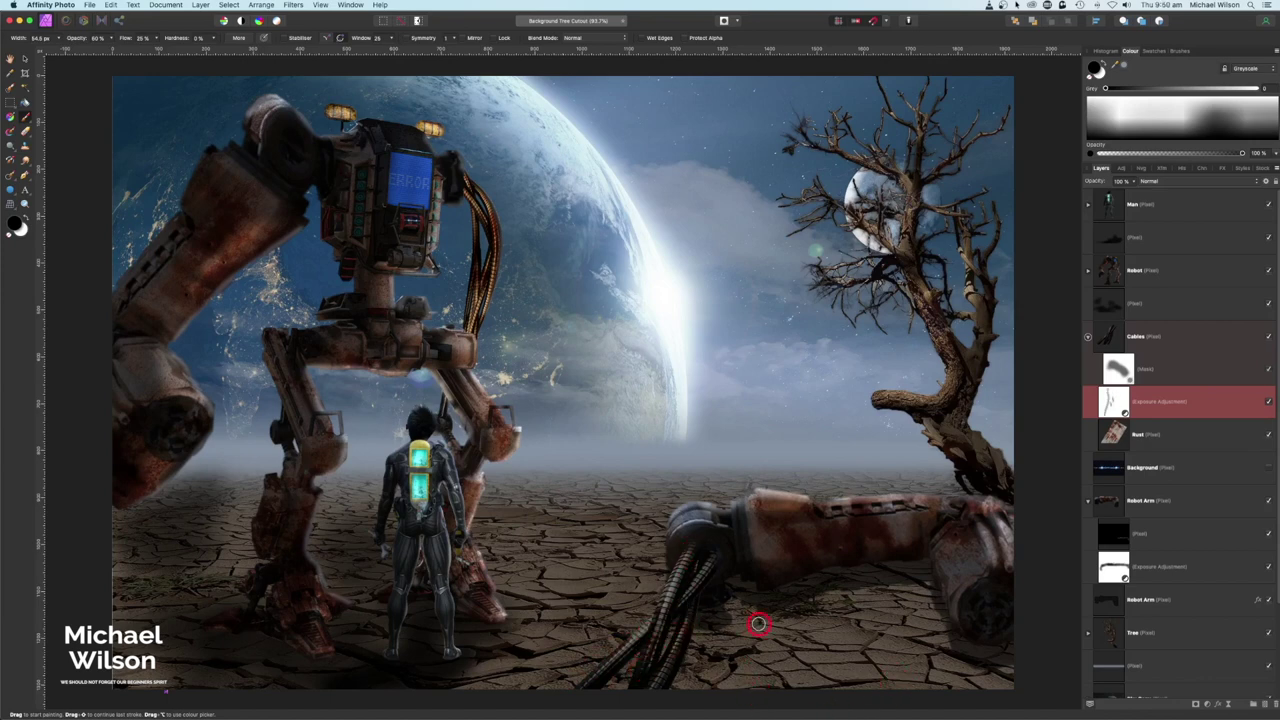
# Enlarge and reposition the clipped Rust texture so it covers the cables, and collapse the Cables layer.
pyautogui.click(1134, 440)
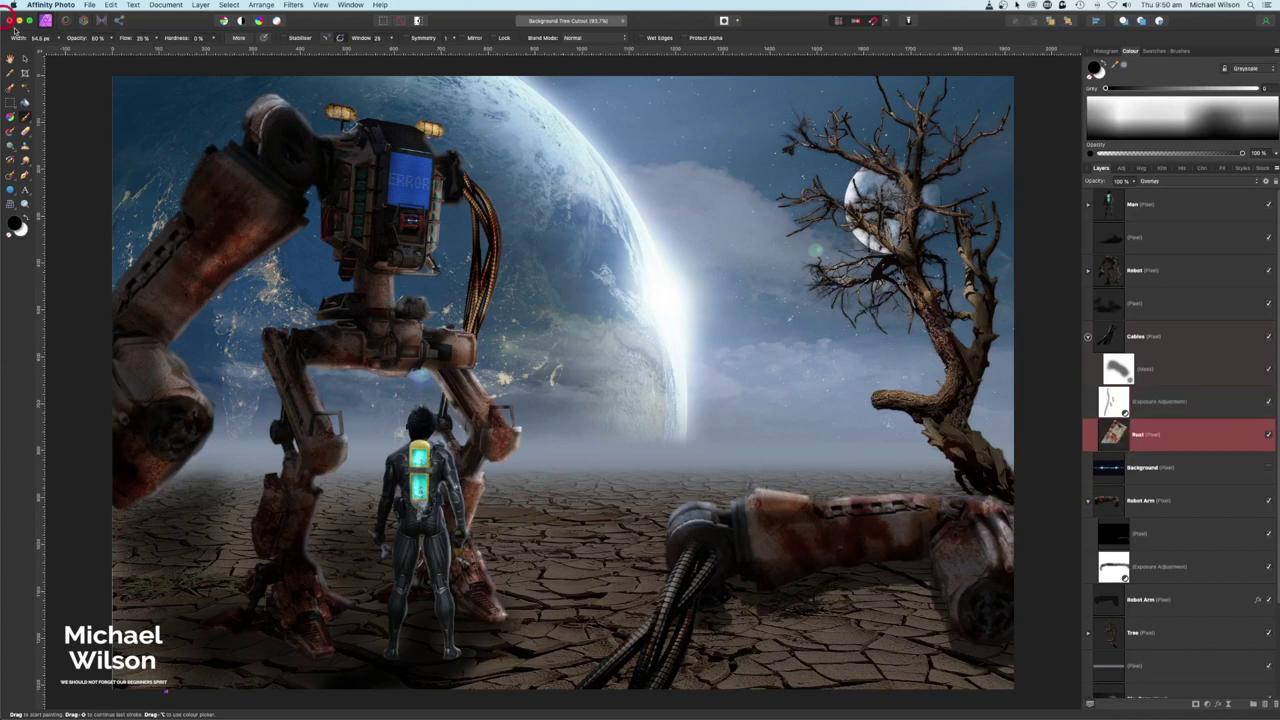
pyautogui.click(18, 56)
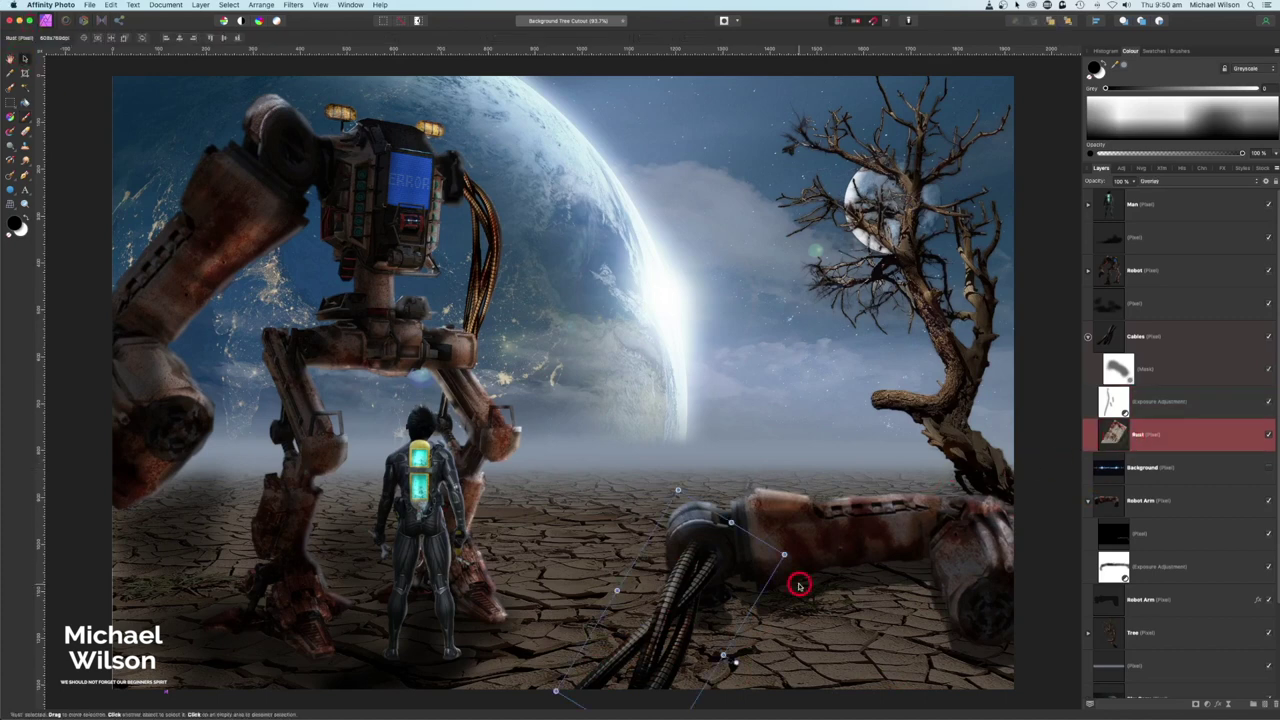
pyautogui.moveTo(732, 581); pyautogui.dragTo(791, 560)
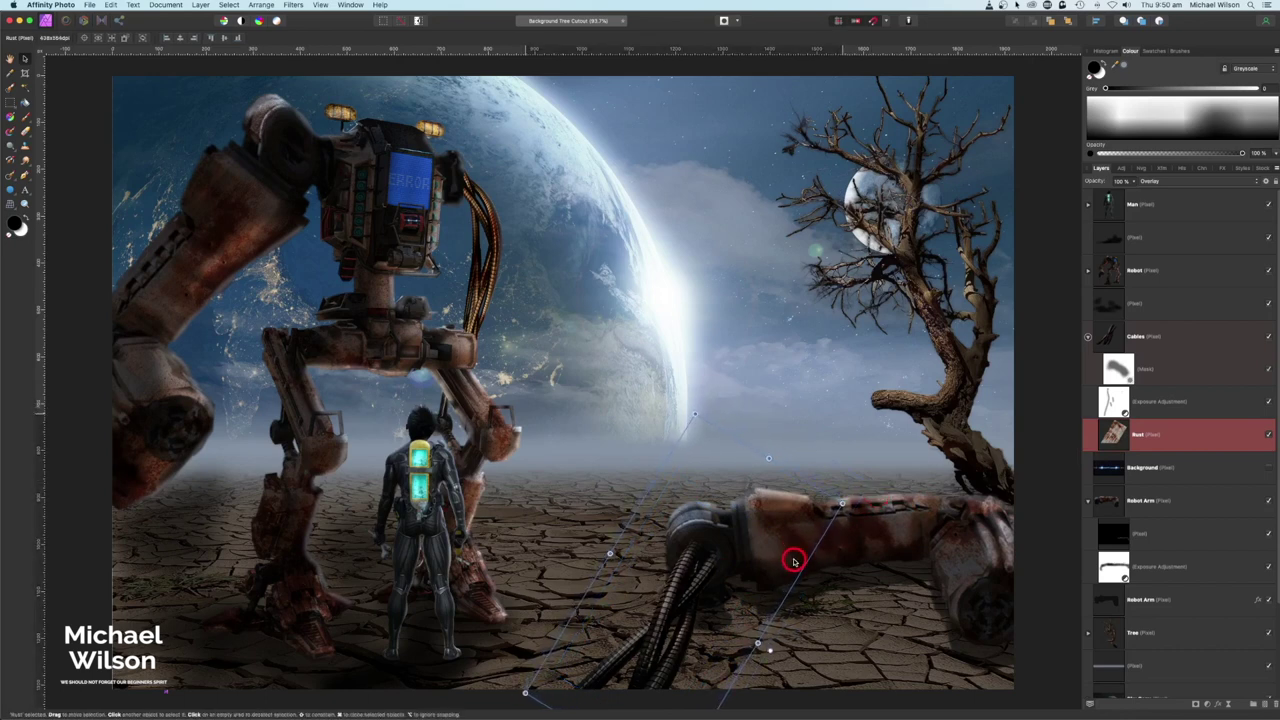
pyautogui.click(737, 544)
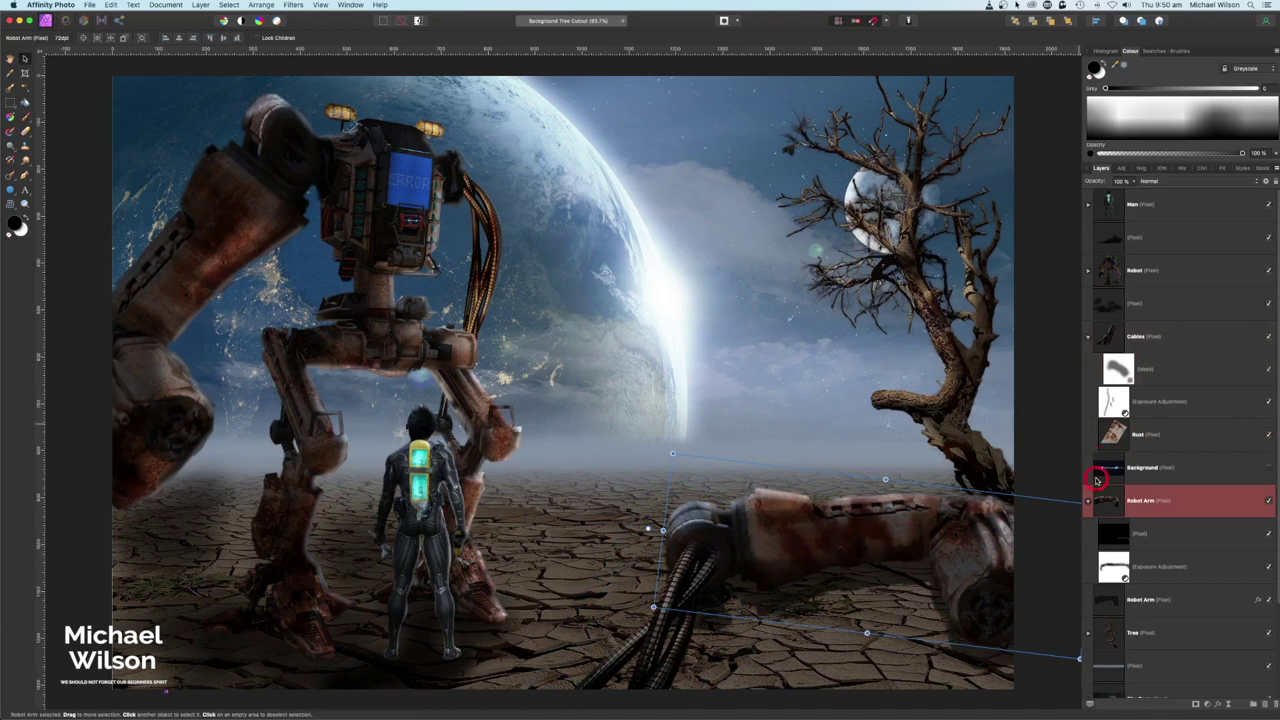
pyautogui.click(1070, 428)
pyautogui.click(1088, 336)
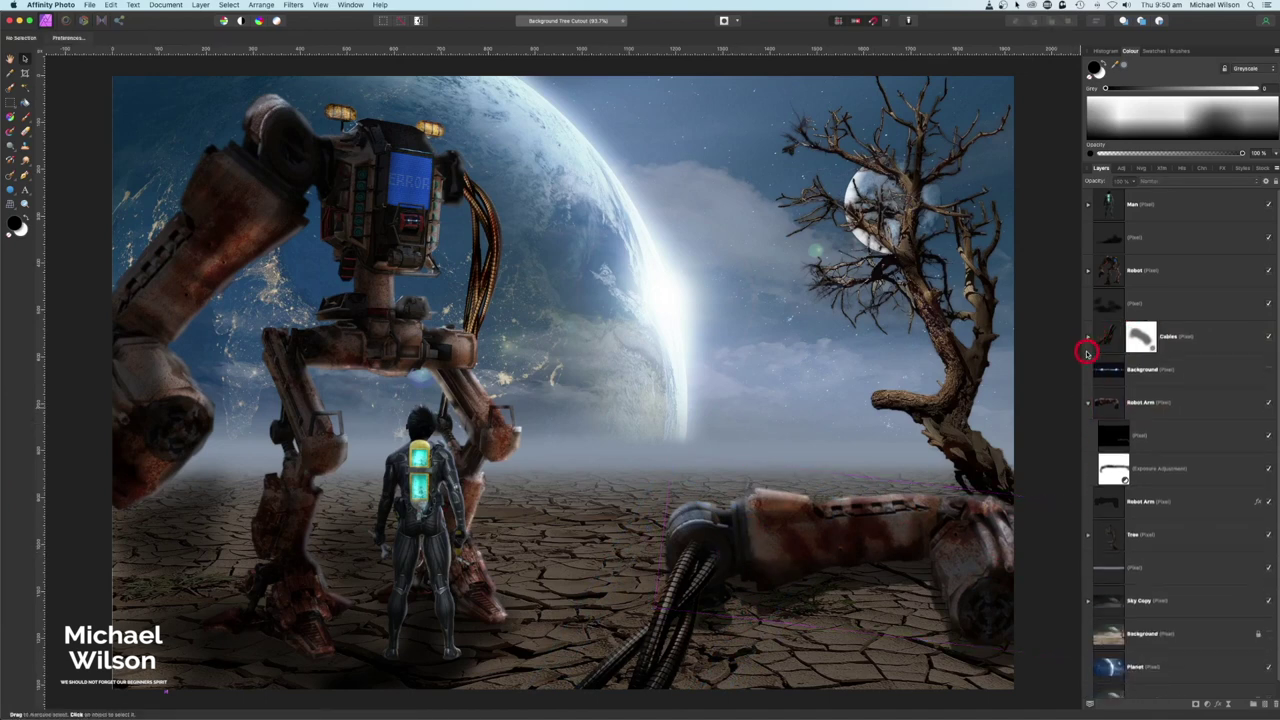
# Show the electric spark Background layer and move it up above the fallen robot arm.
pyautogui.click(1122, 371)
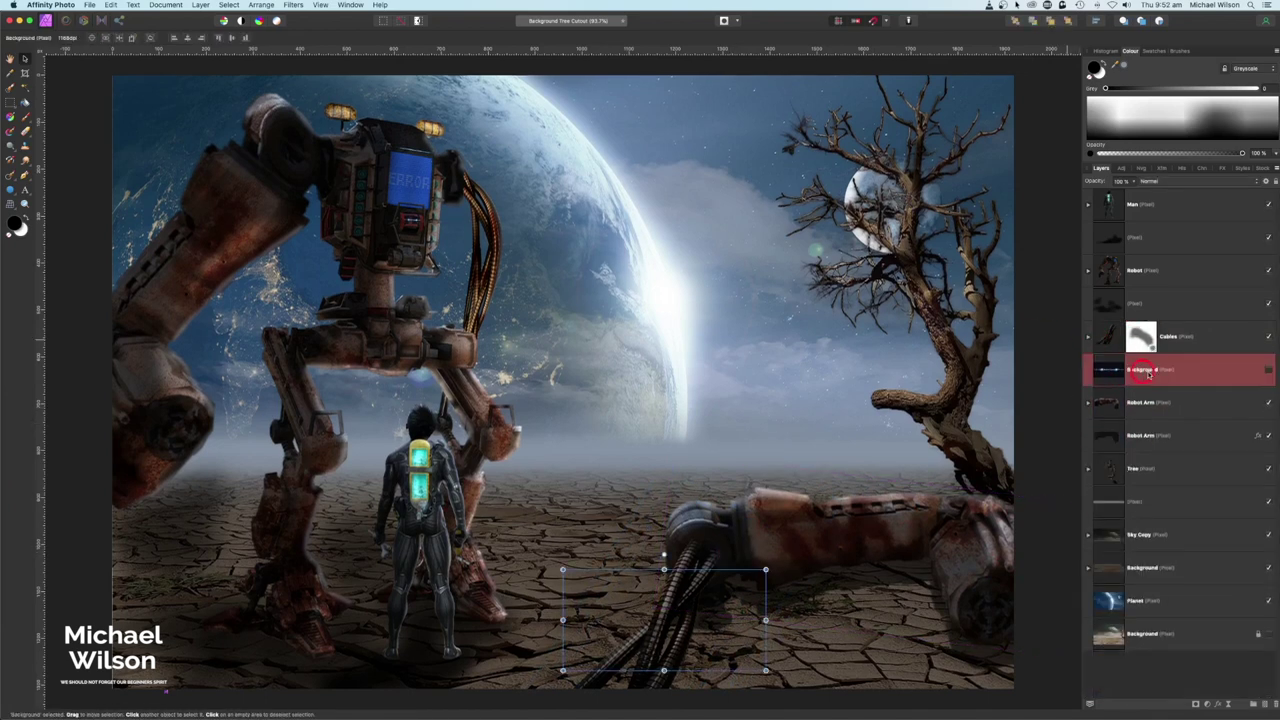
pyautogui.click(1268, 371)
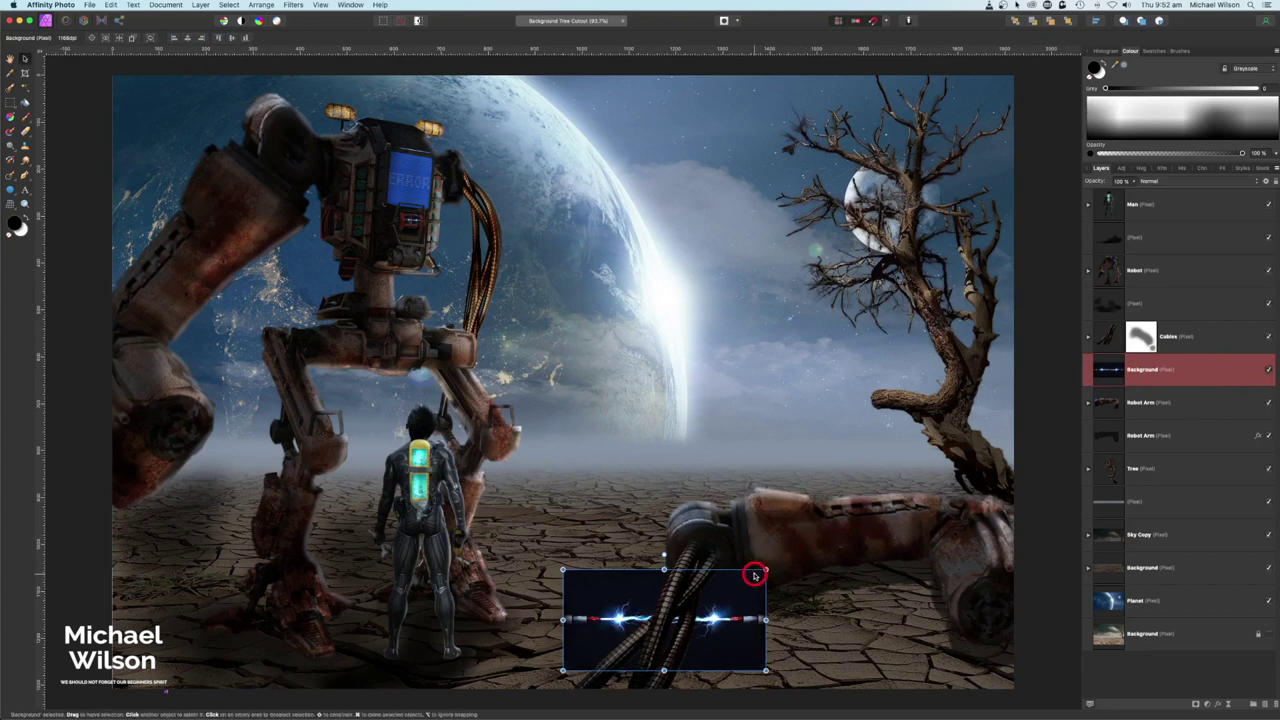
pyautogui.moveTo(757, 571); pyautogui.dragTo(818, 384)
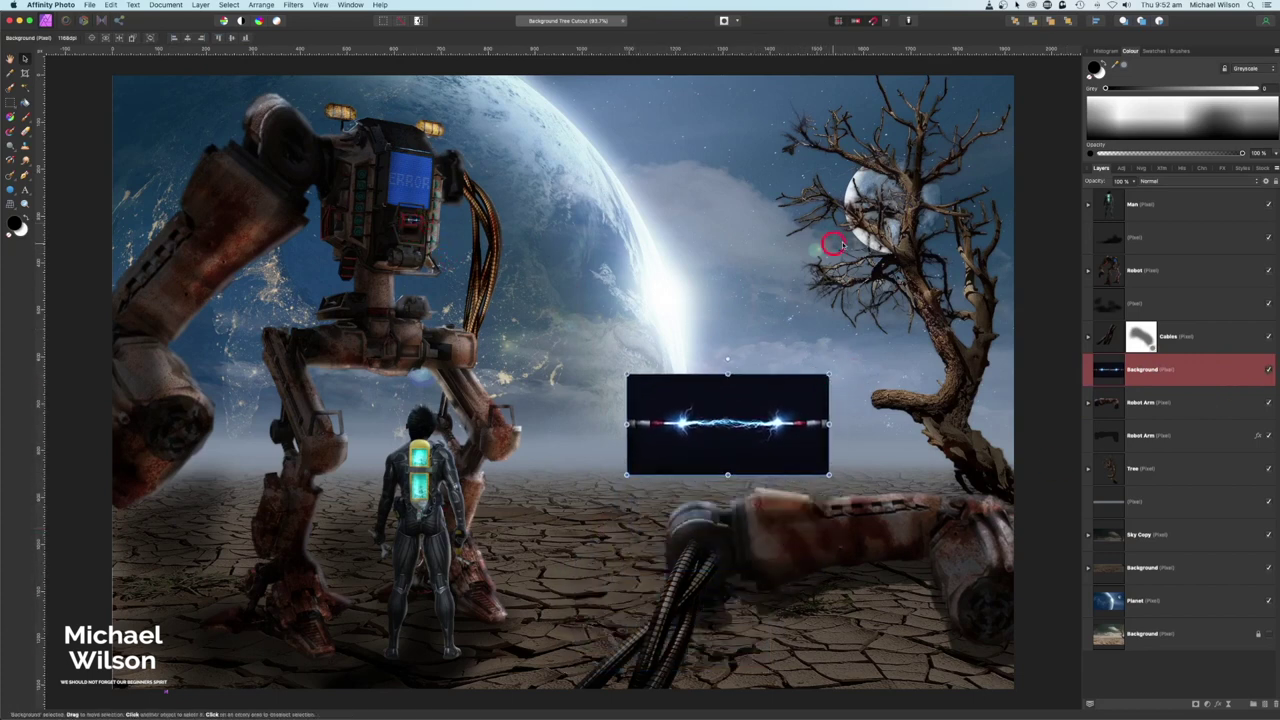
# Set the spark layer's blend mode to Screen, then shrink, rotate and place it over the fallen arm's hand joint.
pyautogui.click(1156, 181)
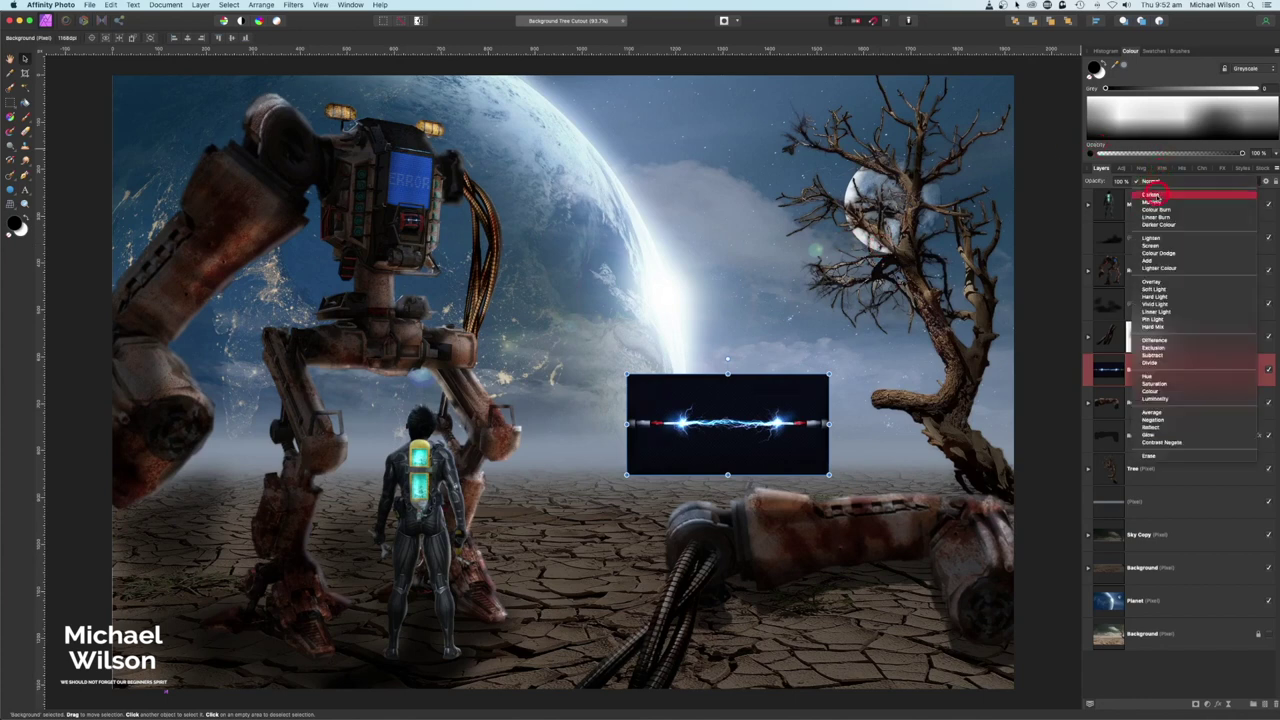
pyautogui.click(1145, 248)
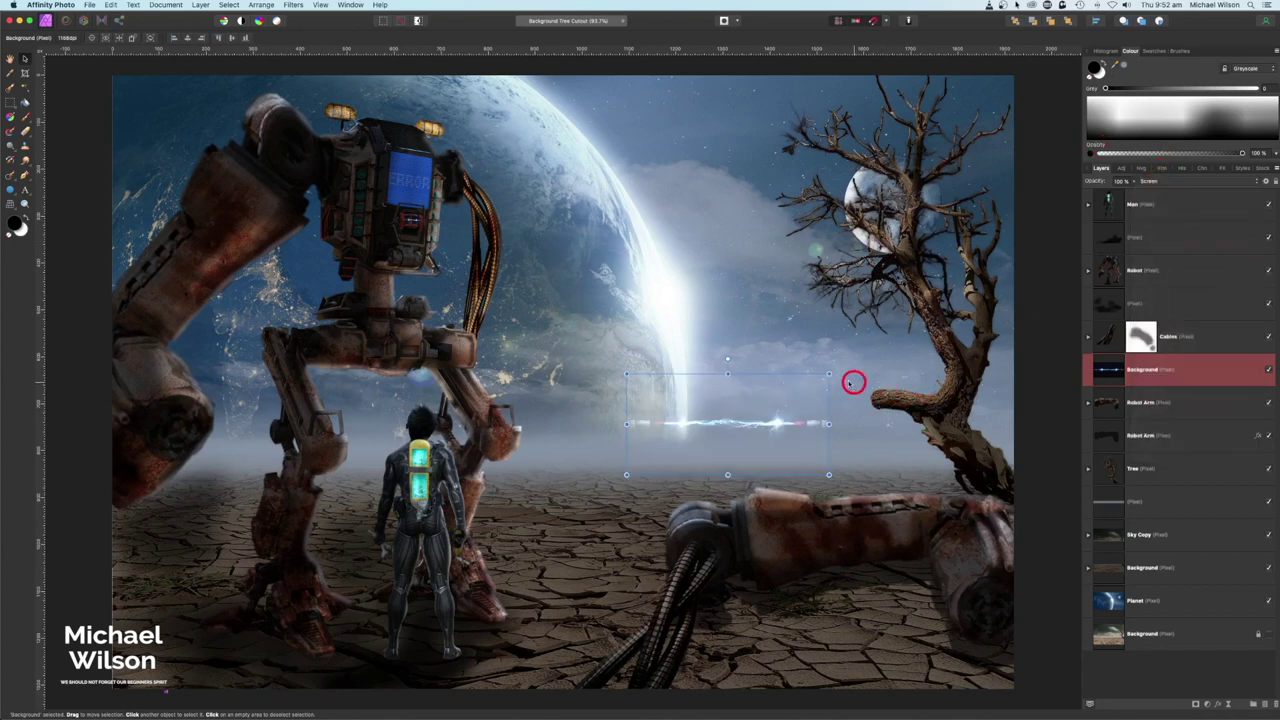
pyautogui.moveTo(827, 372); pyautogui.dragTo(1016, 581)
pyautogui.moveTo(983, 639); pyautogui.dragTo(983, 632)
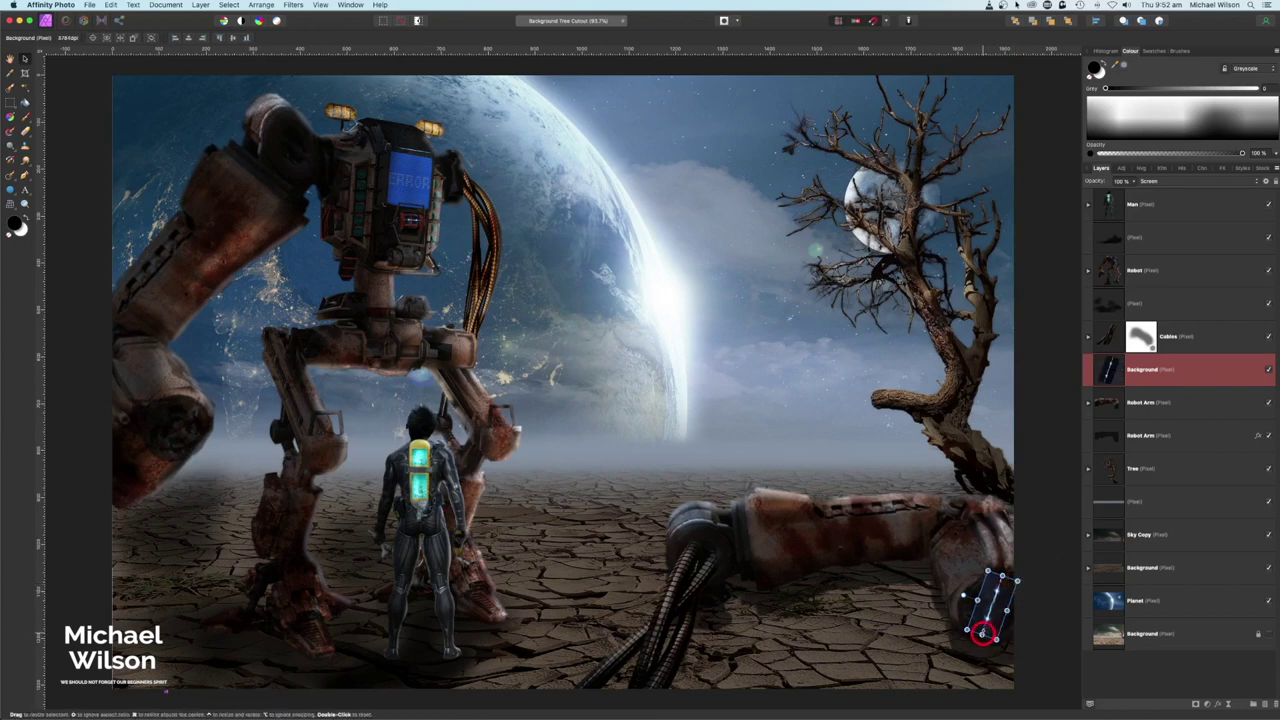
pyautogui.click(926, 621)
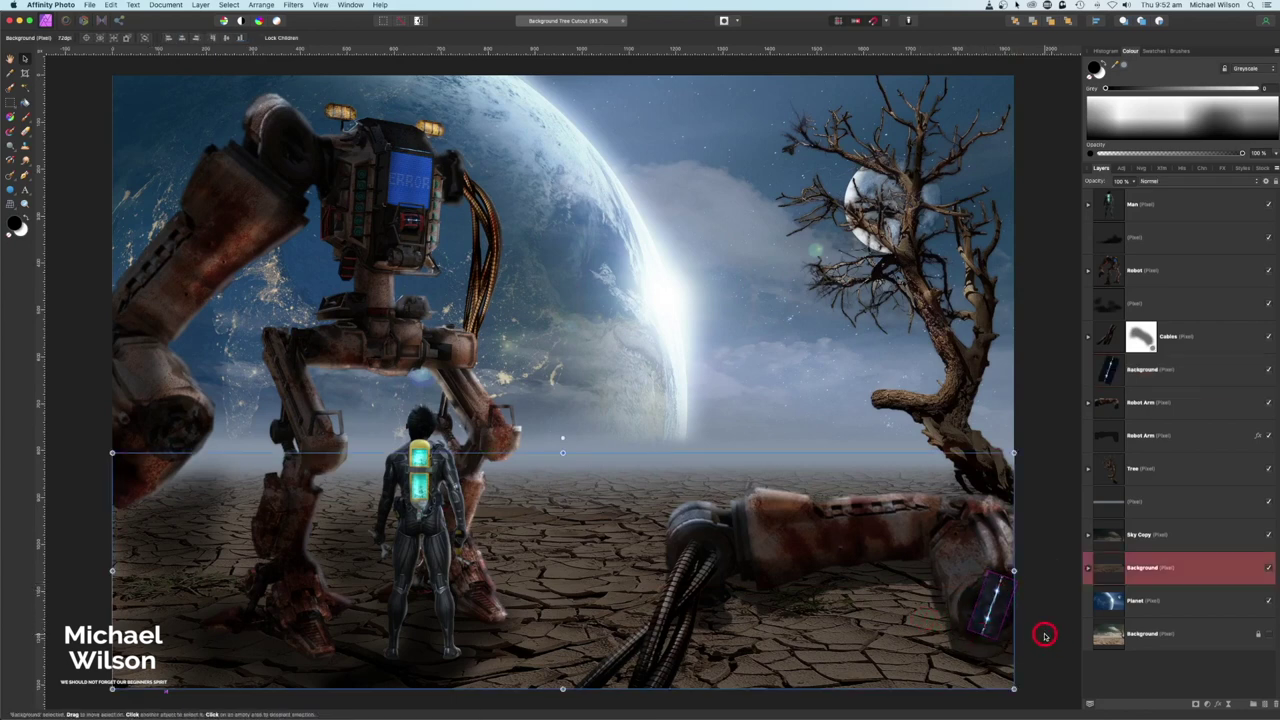
pyautogui.click(1000, 606)
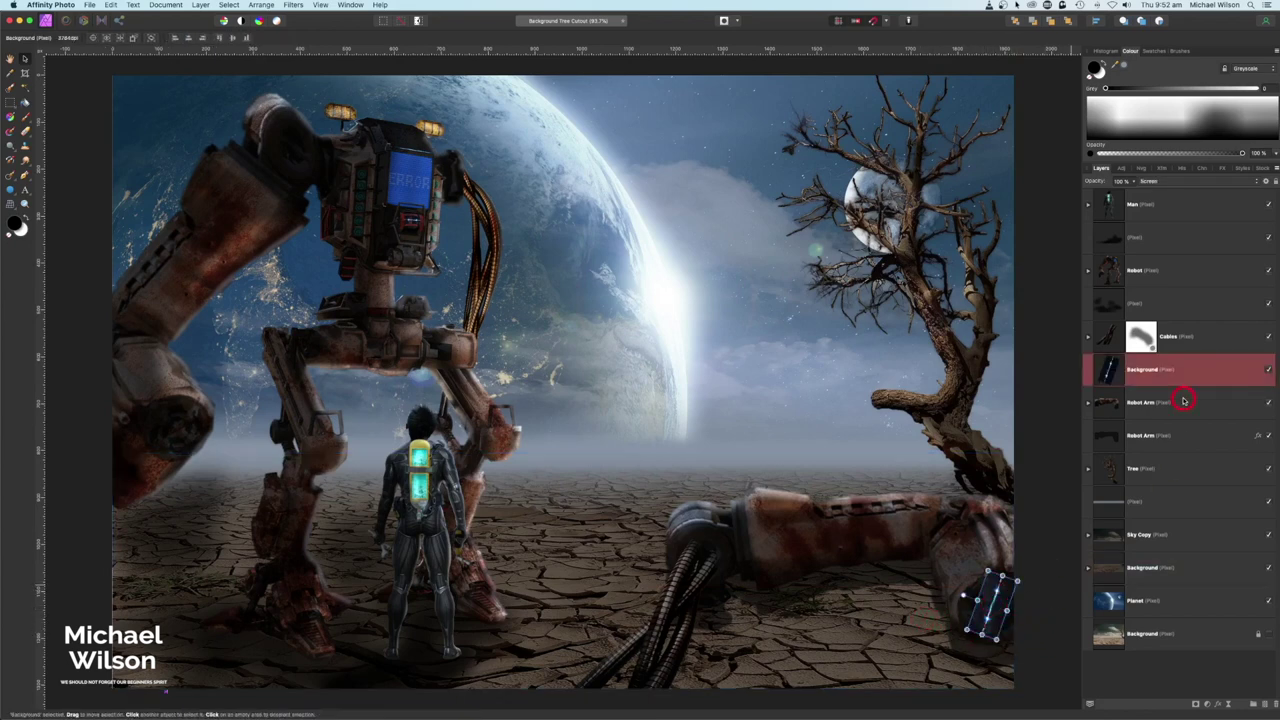
# In the spark layer's blend options, lower the source range's black end to 0% to hide its dark background, and deselect it.
pyautogui.click(1266, 183)
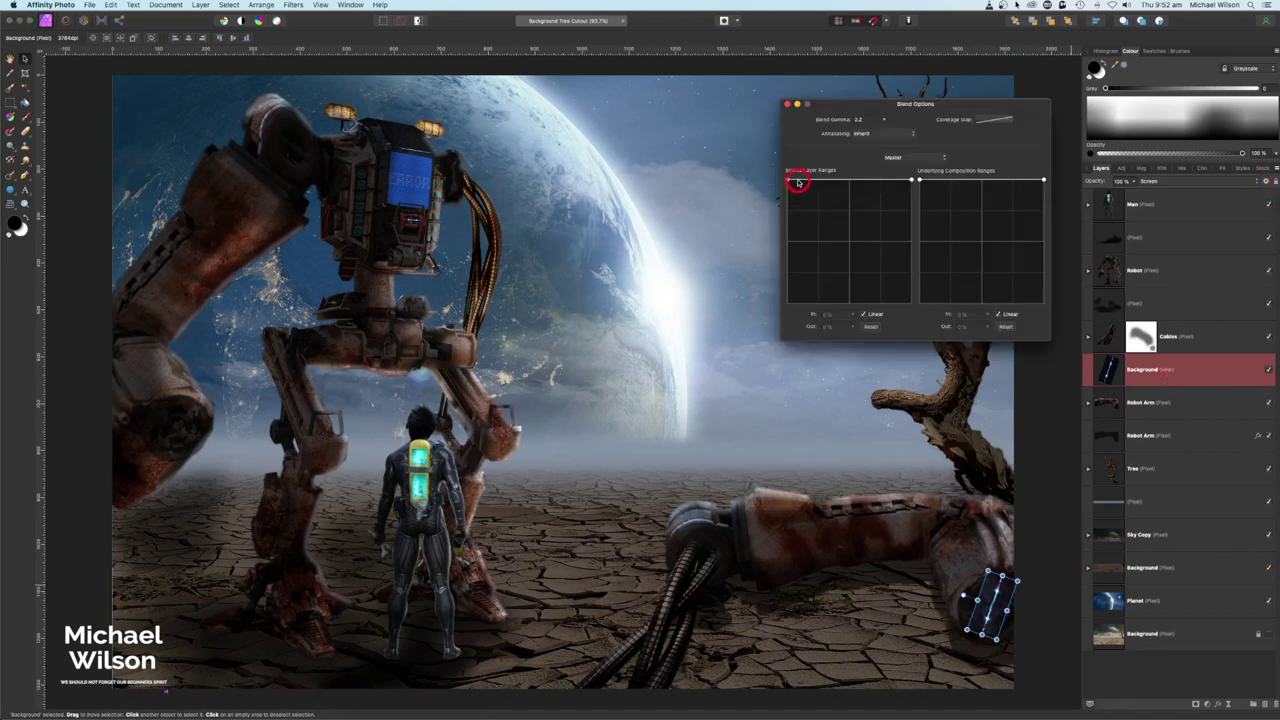
pyautogui.moveTo(790, 180); pyautogui.dragTo(785, 311)
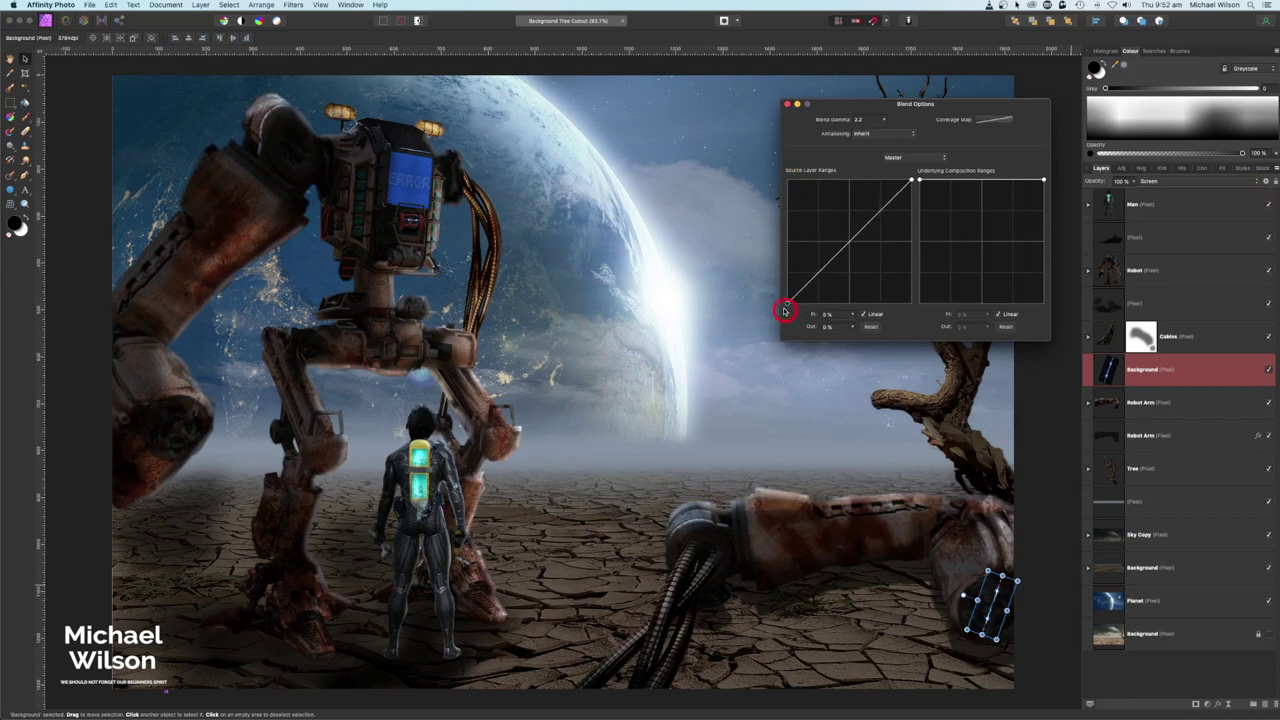
pyautogui.click(788, 107)
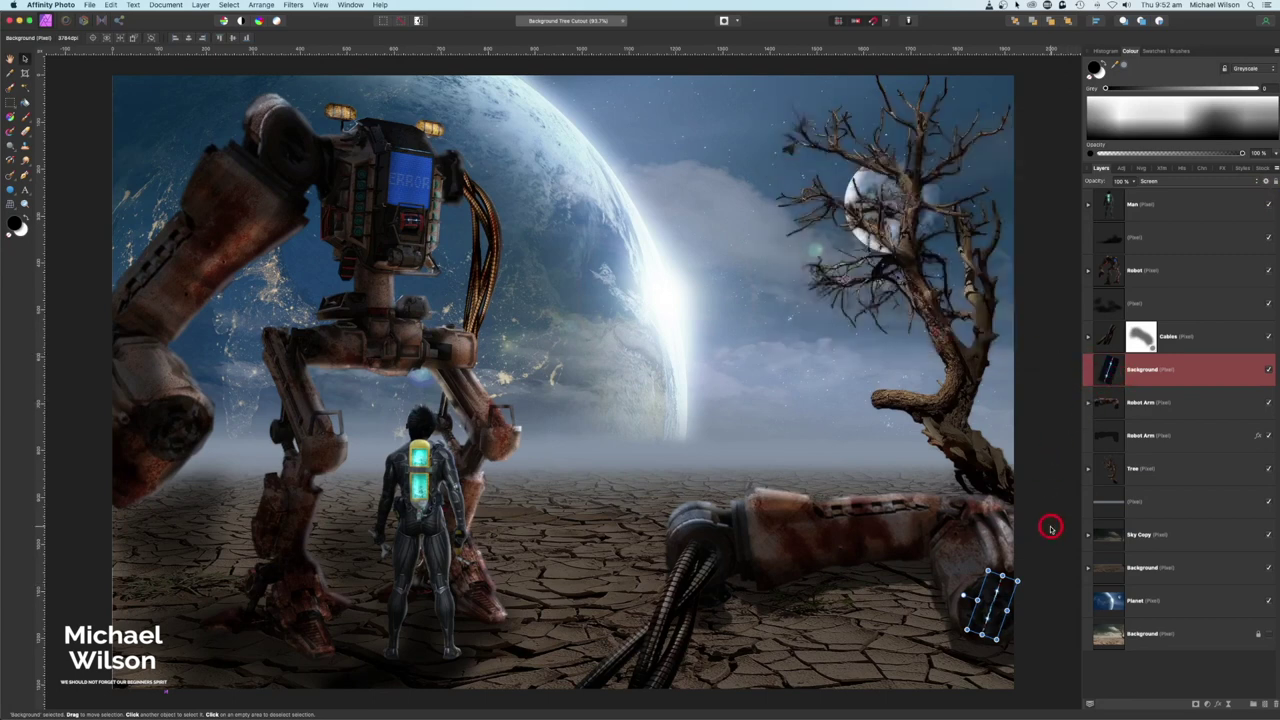
pyautogui.click(1060, 580)
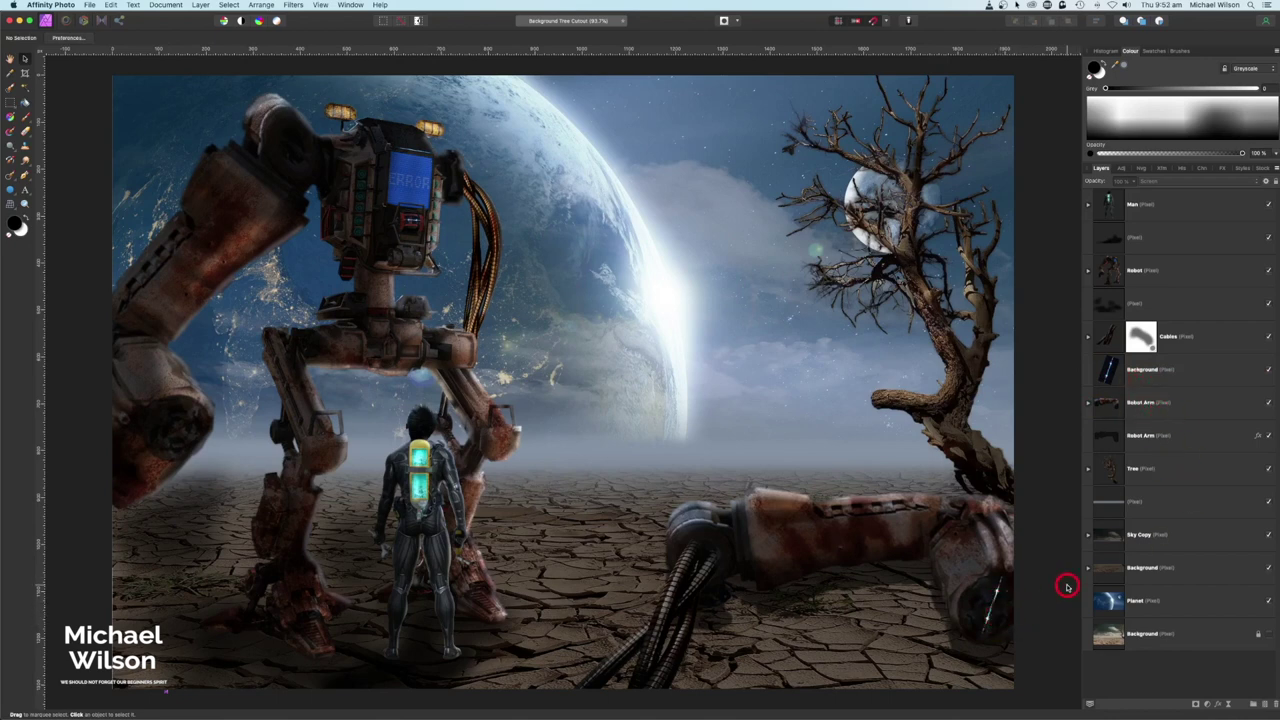
# Examine the Exposure adjustment and its mask nested in the Man layer.
pyautogui.click(1088, 204)
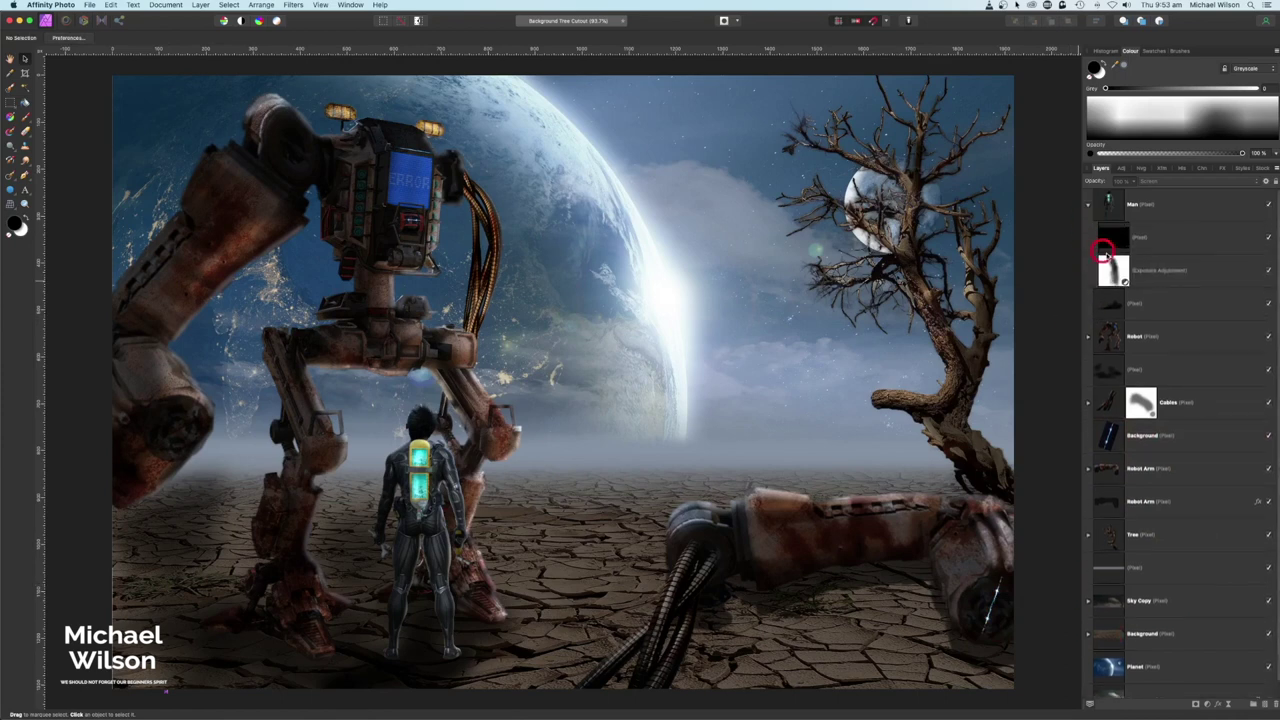
pyautogui.doubleClick(1110, 282)
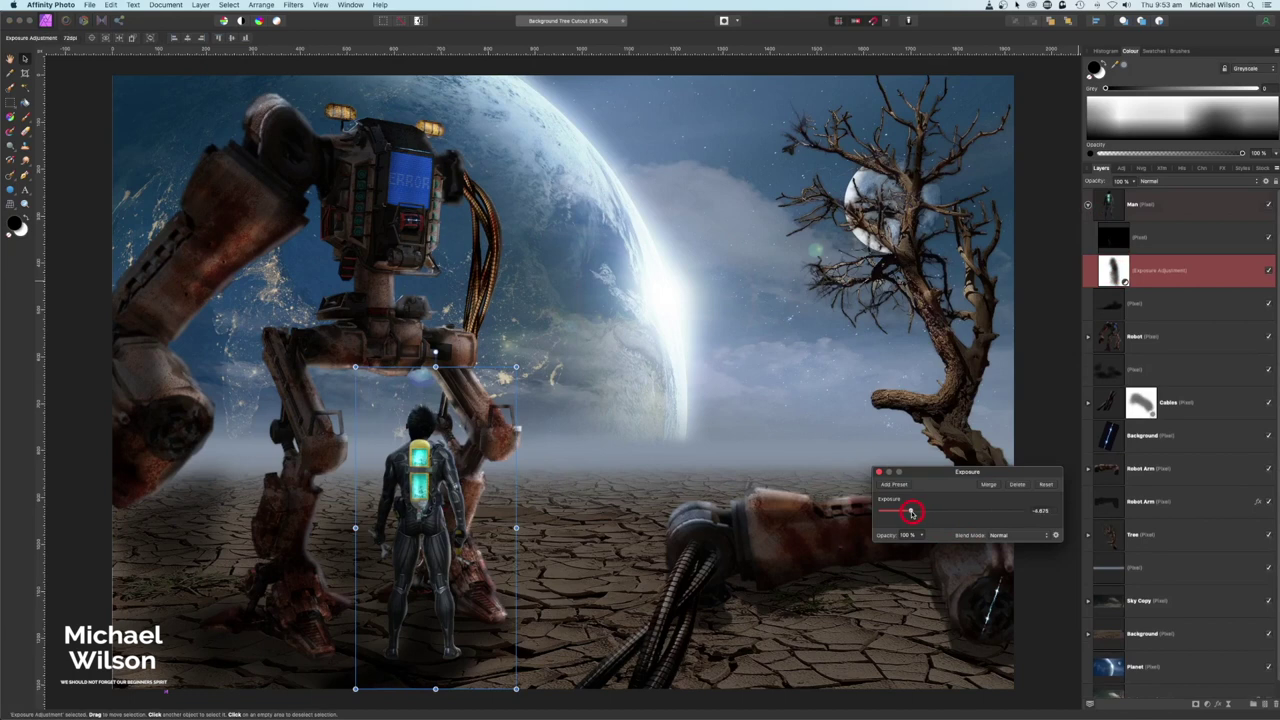
pyautogui.click(877, 473)
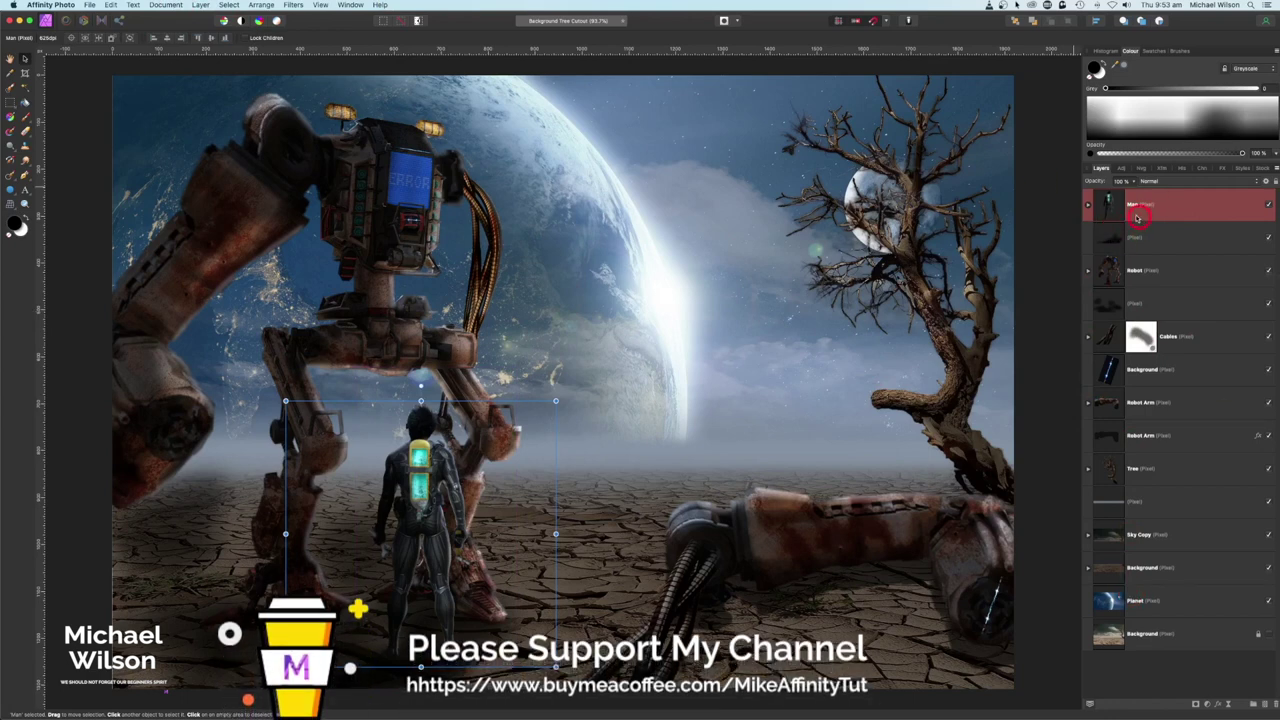
# Merge the visible layers into a new pixel layer above Man and start tone mapping it with the Detailed preset.
pyautogui.click(201, 5)
pyautogui.click(740, 355)
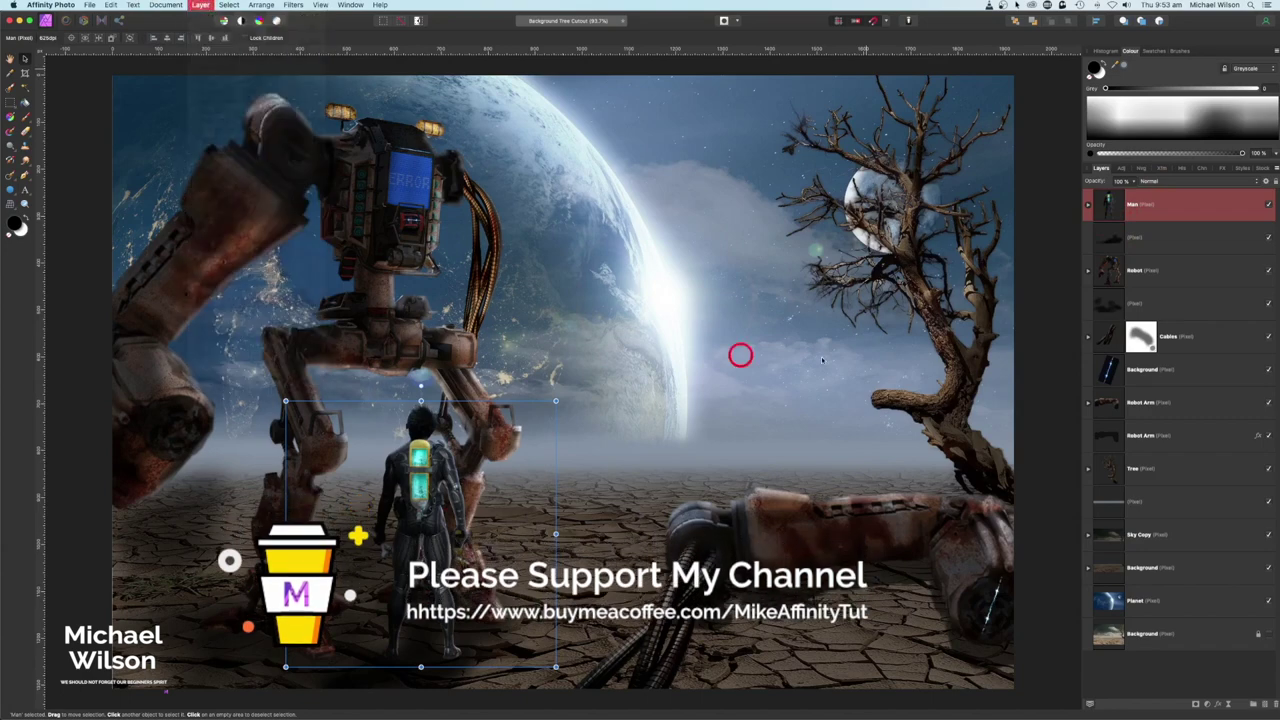
pyautogui.press('super+shift+n')
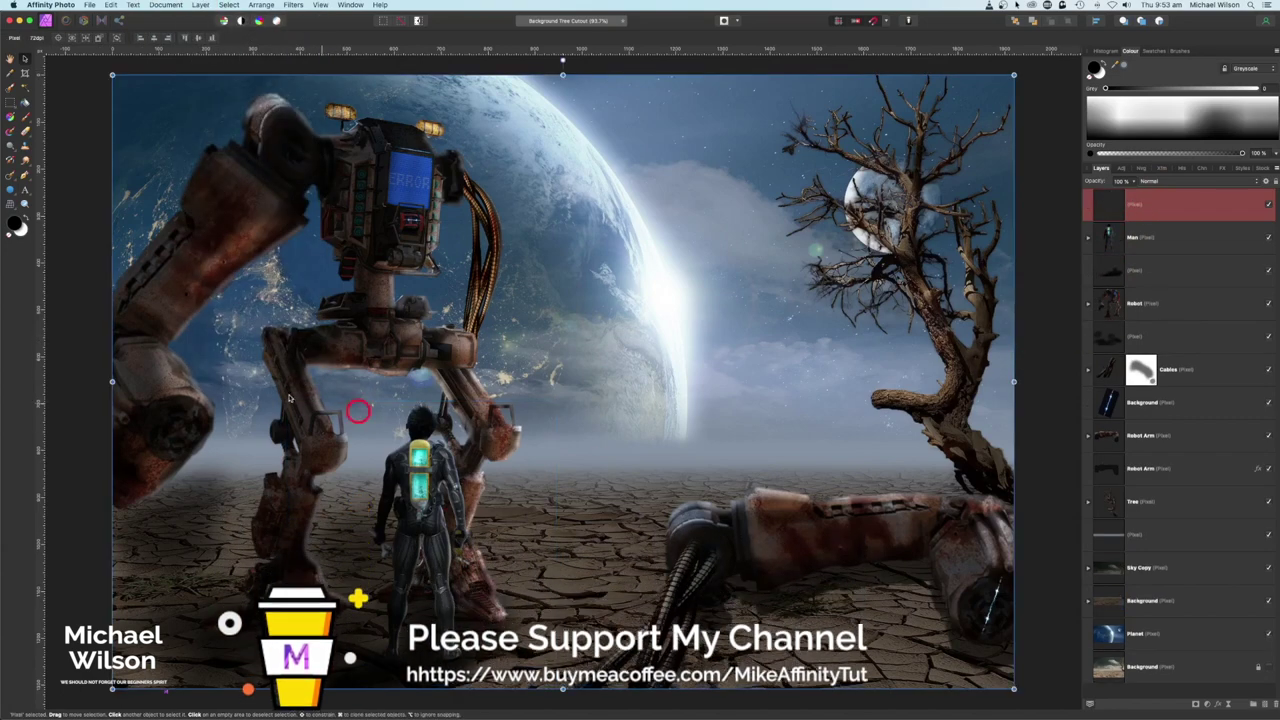
pyautogui.click(102, 21)
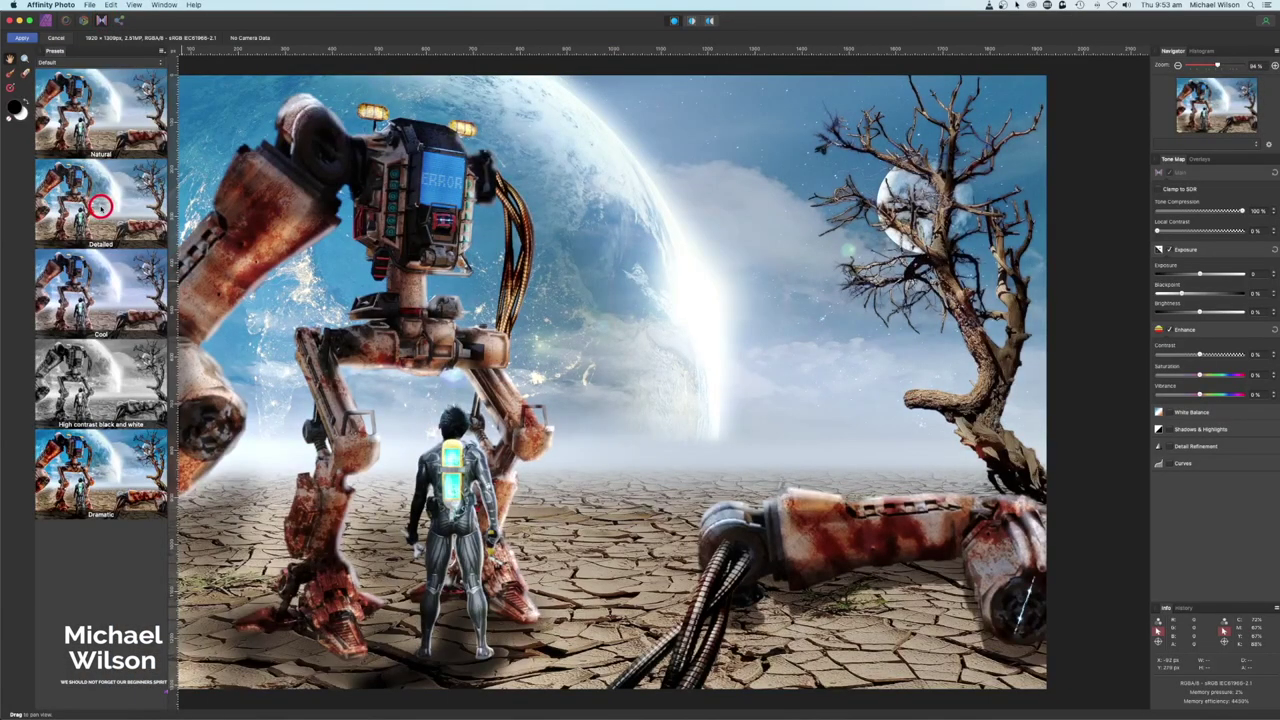
pyautogui.click(100, 204)
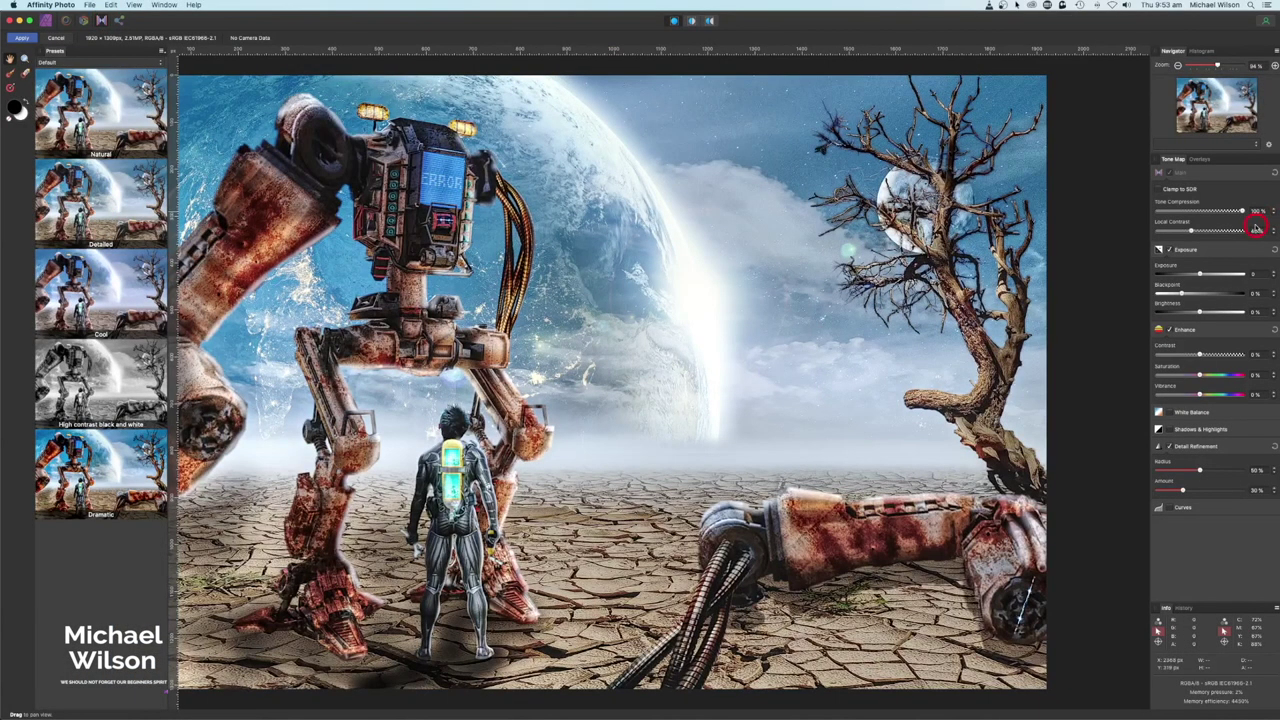
# Set Tone Compression to 4%, Saturation 18%, Vibrance 14%, detail Amount 52% and white balance Temperature 13%, and slightly lower the Exposure.
pyautogui.moveTo(1197, 211); pyautogui.dragTo(1160, 211)
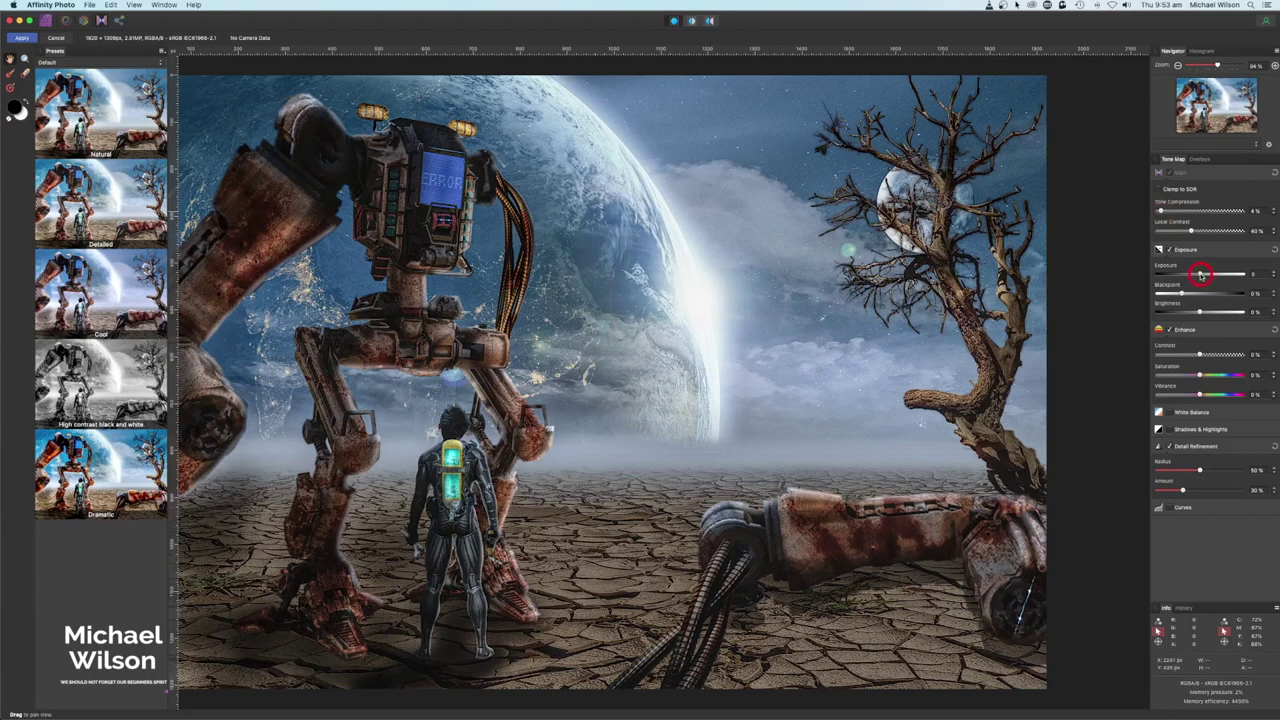
pyautogui.moveTo(1201, 274); pyautogui.dragTo(1190, 275)
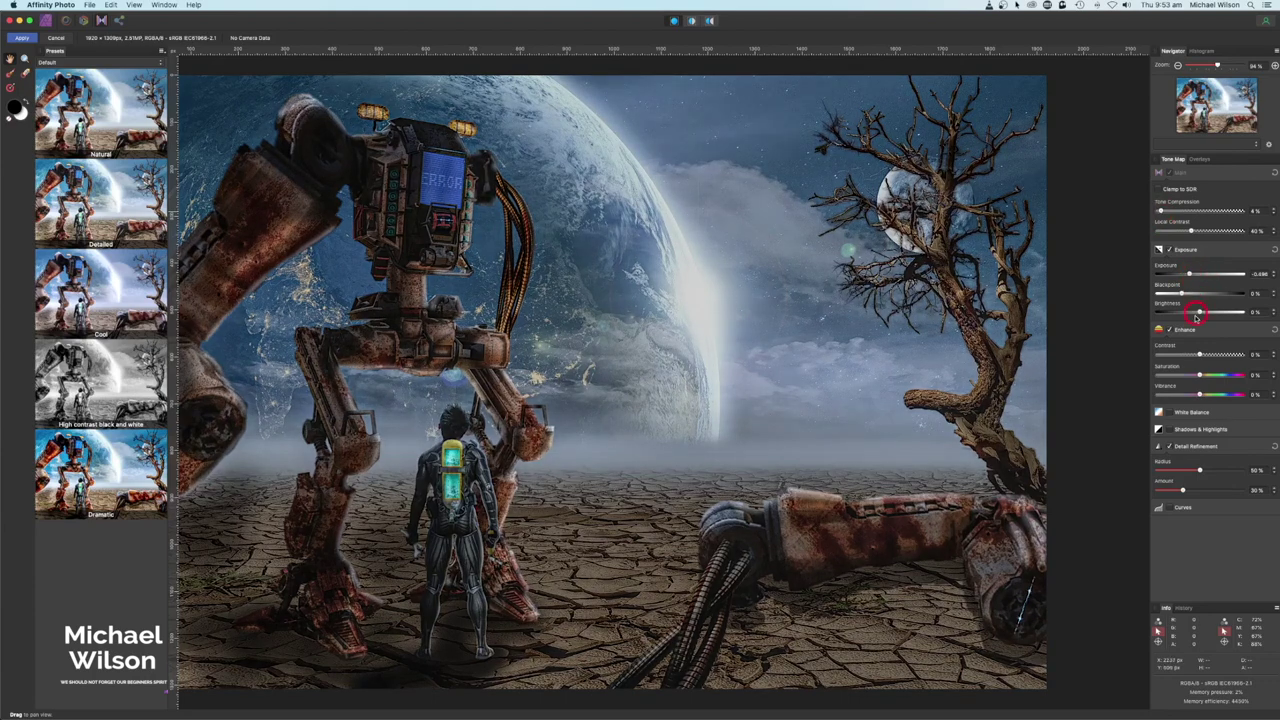
pyautogui.moveTo(1217, 379); pyautogui.dragTo(1203, 378)
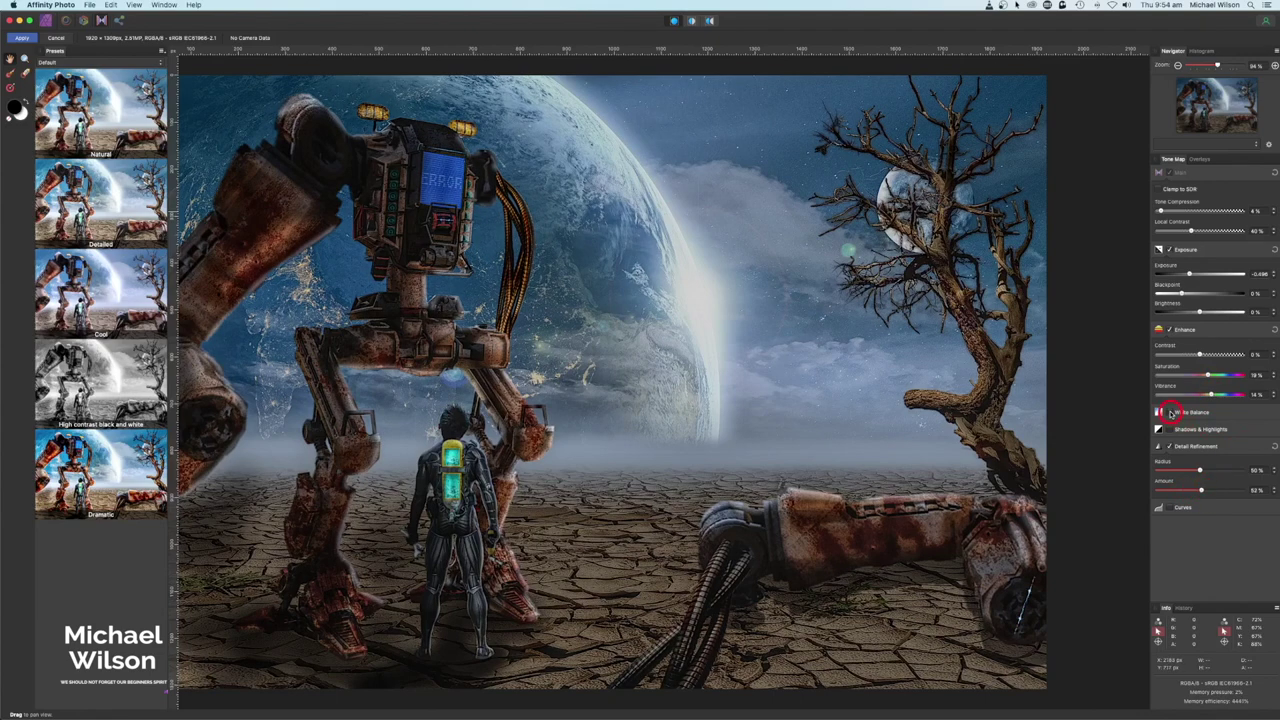
pyautogui.click(1171, 412)
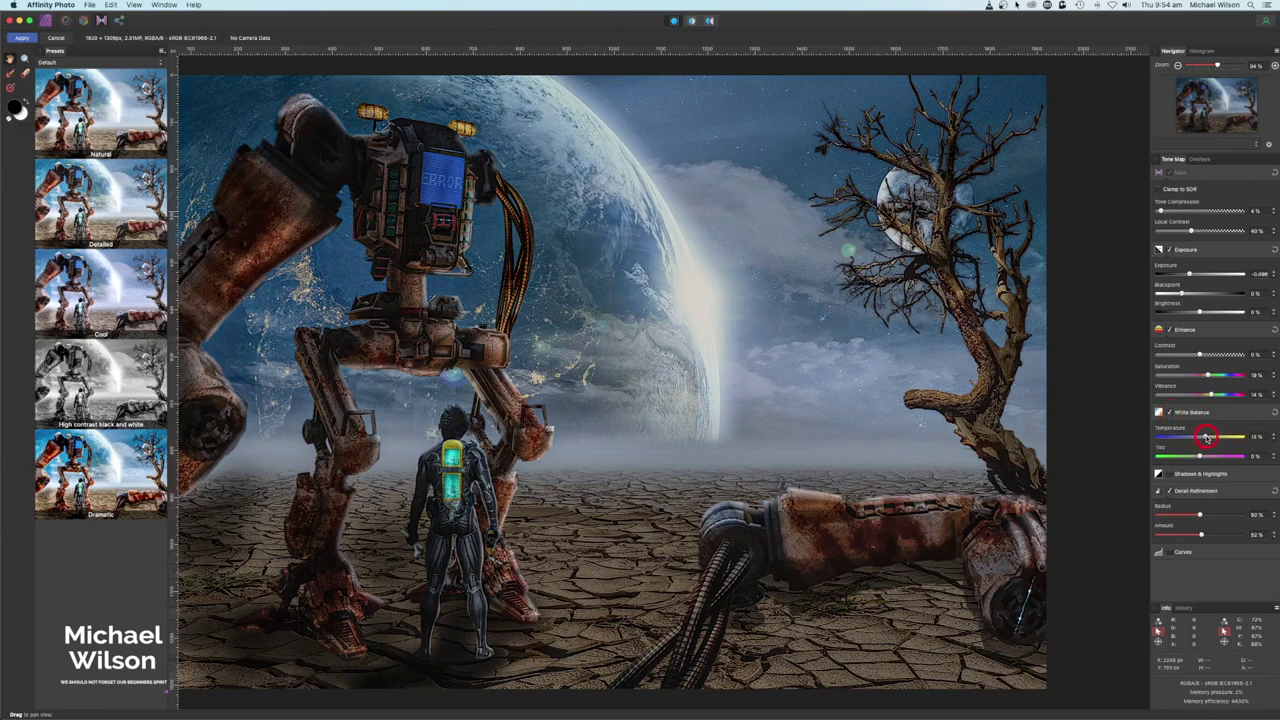
# Enable Curves, shape a gentle curve that darkens the midtones and shadows, and apply the tone mapping.
pyautogui.click(1170, 551)
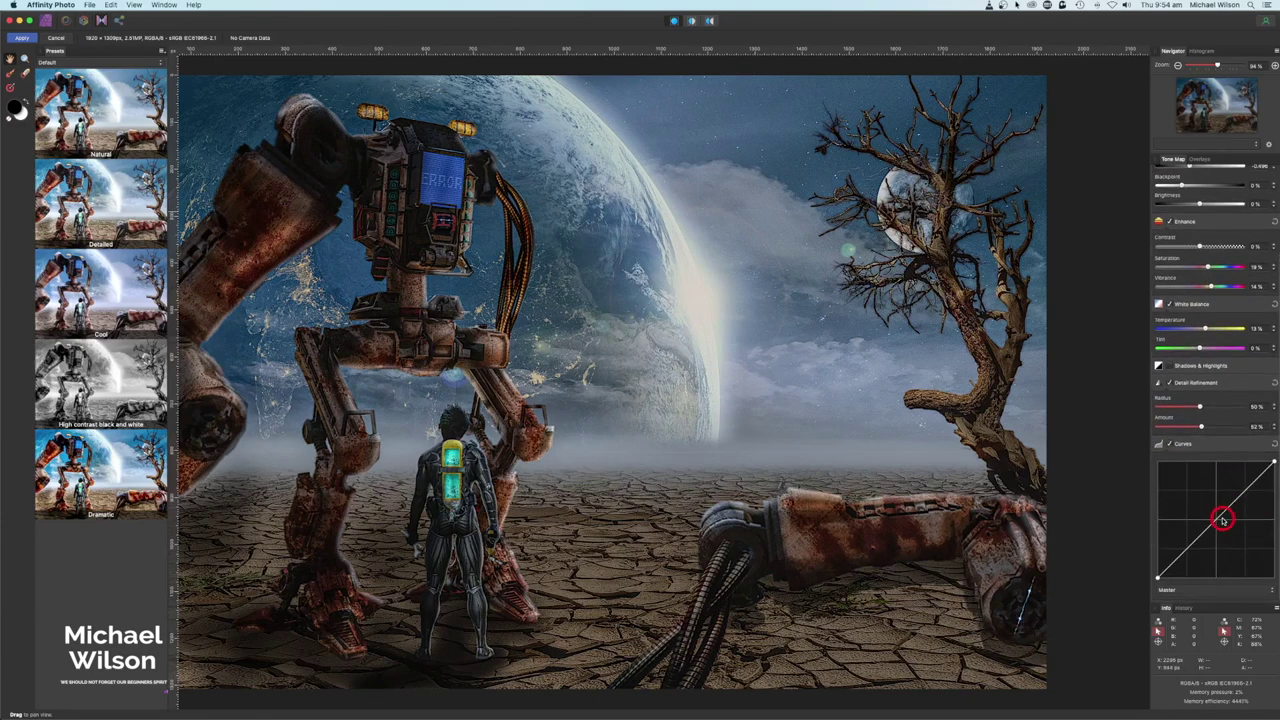
pyautogui.click(1222, 518)
pyautogui.click(1246, 494)
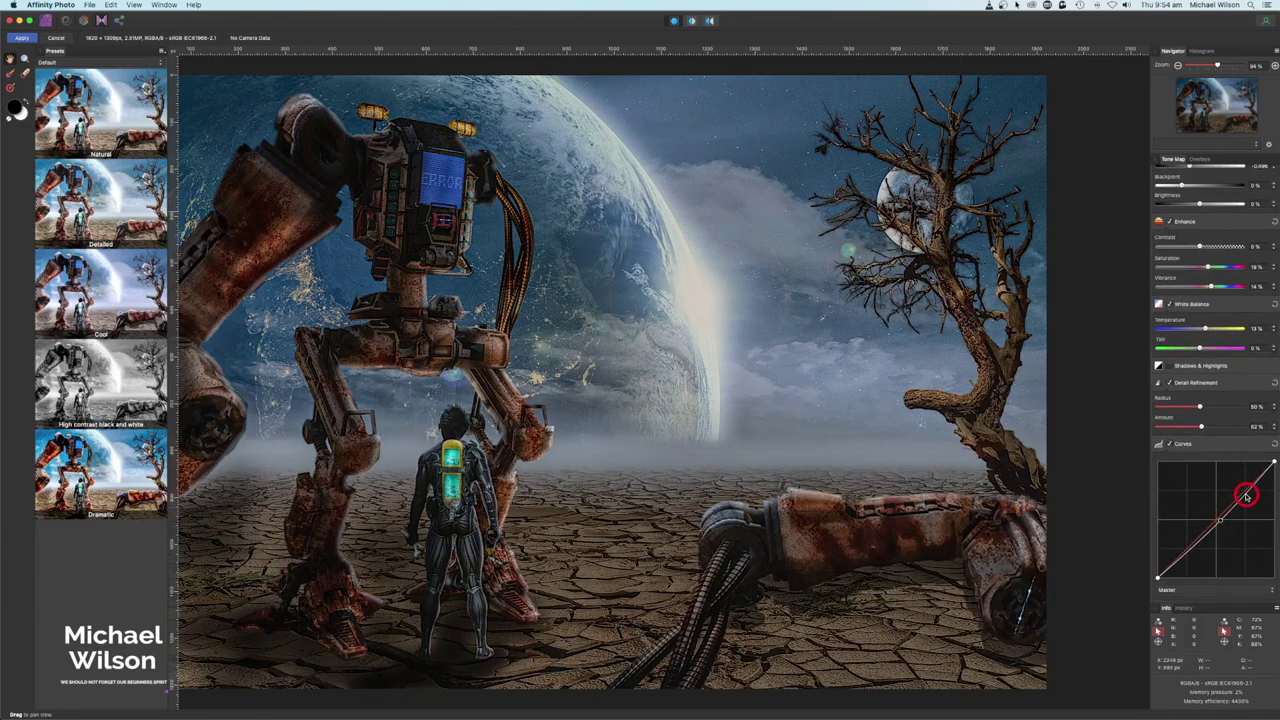
pyautogui.click(1220, 520)
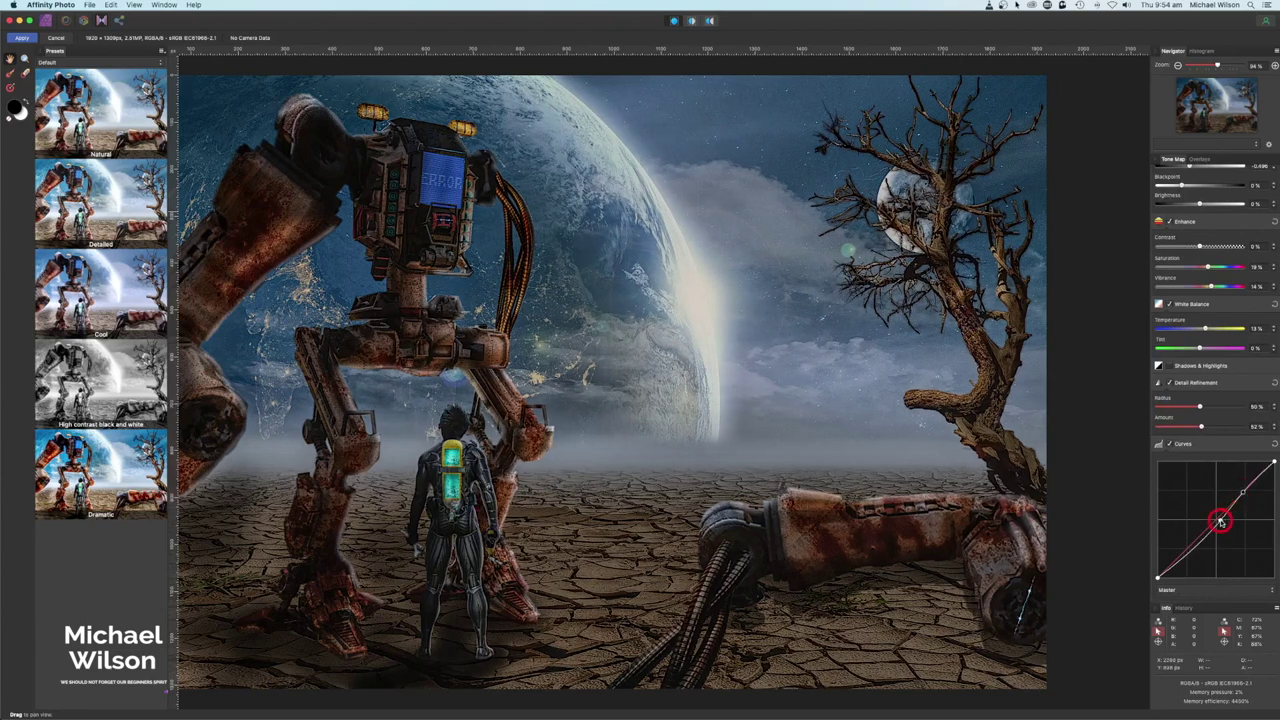
pyautogui.moveTo(1220, 520); pyautogui.dragTo(1222, 522)
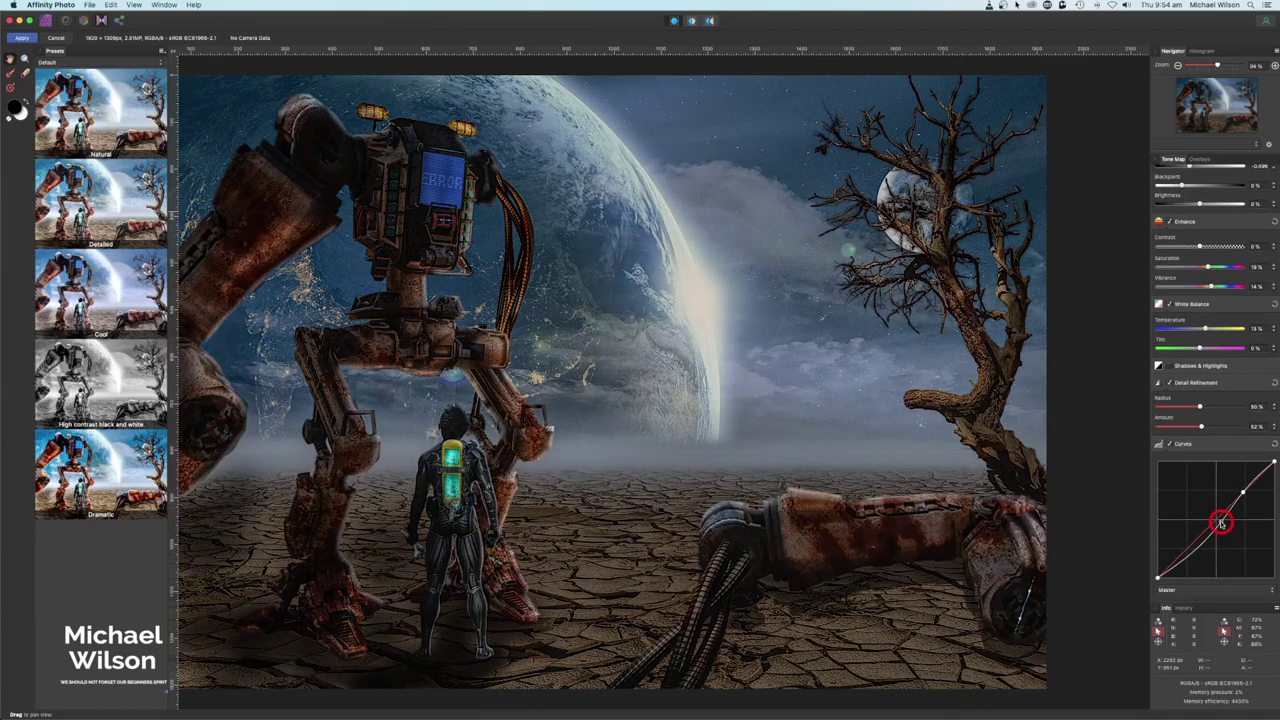
pyautogui.click(57, 75)
pyautogui.click(22, 38)
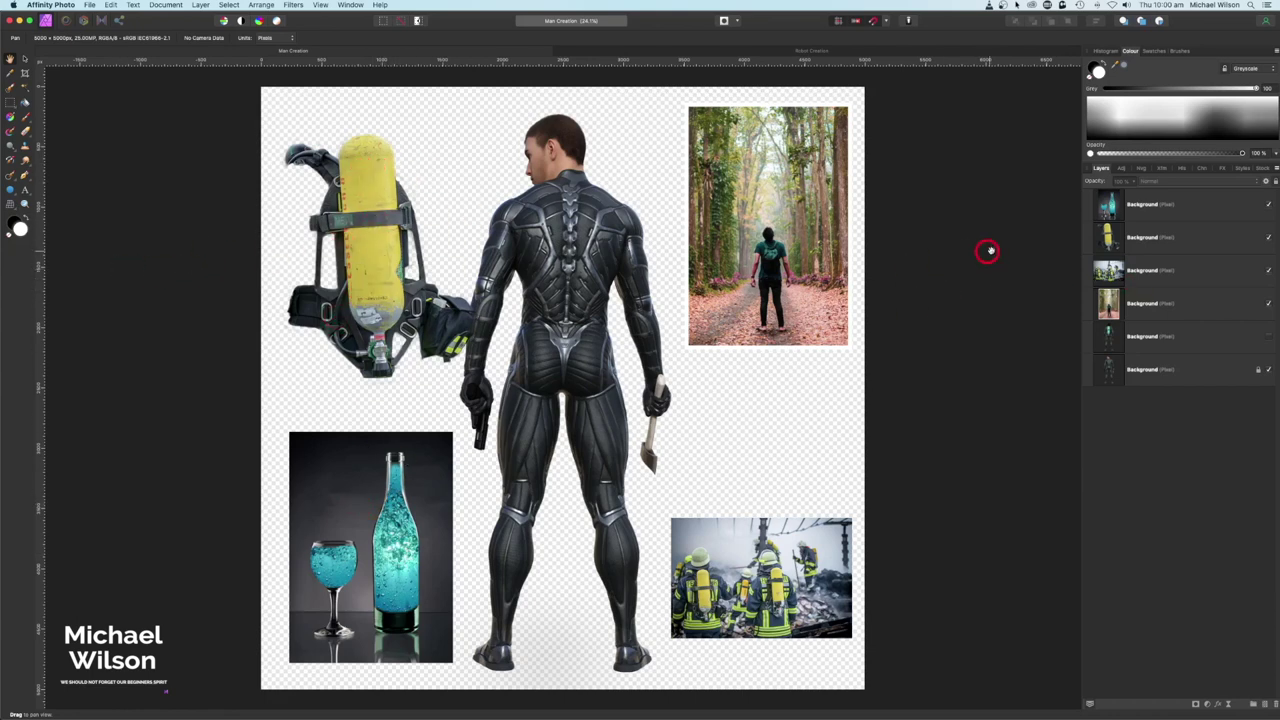
# In the Man Creation document, rotate the yellow air tank layer slightly until the tank stands upright.
pyautogui.click(1165, 243)
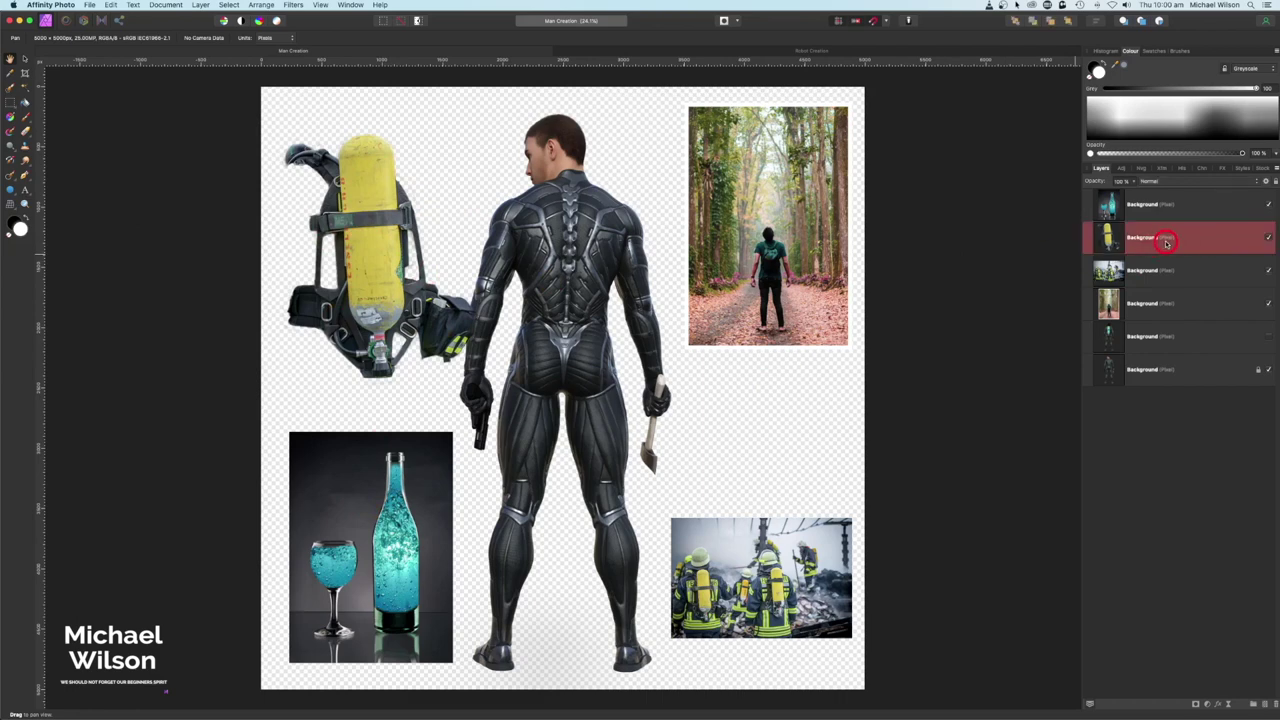
pyautogui.click(10, 104)
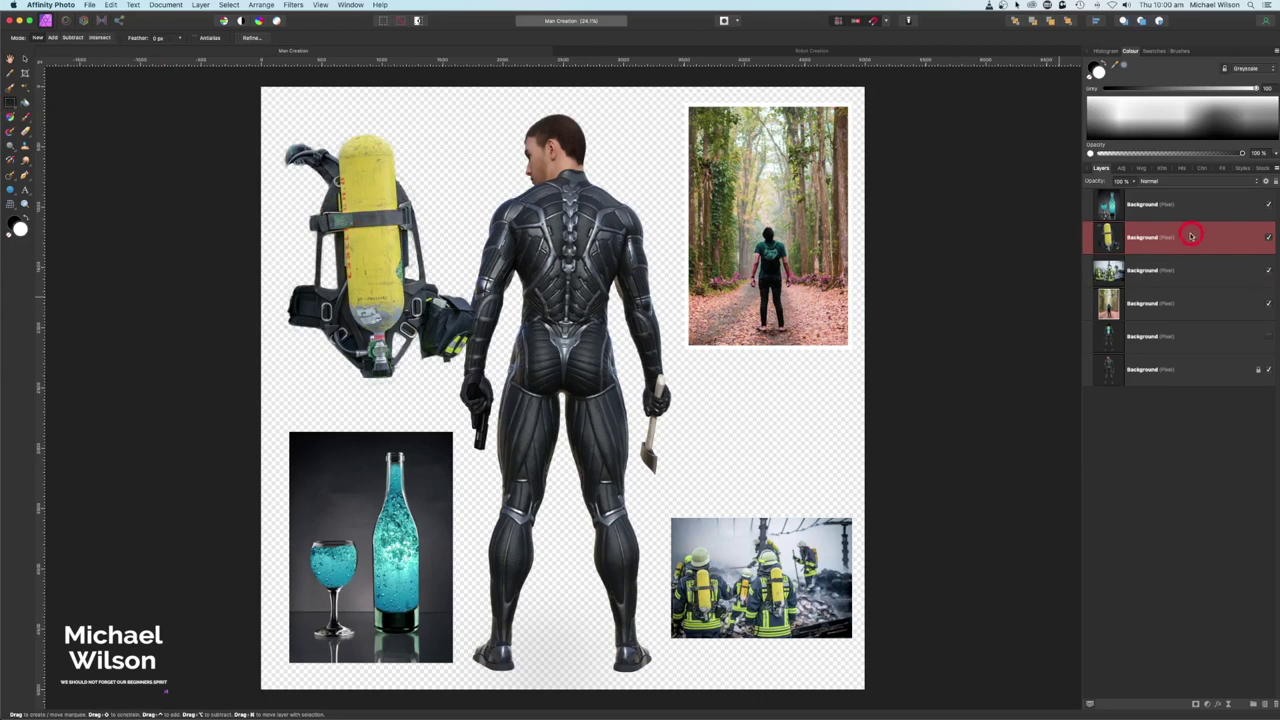
pyautogui.click(25, 60)
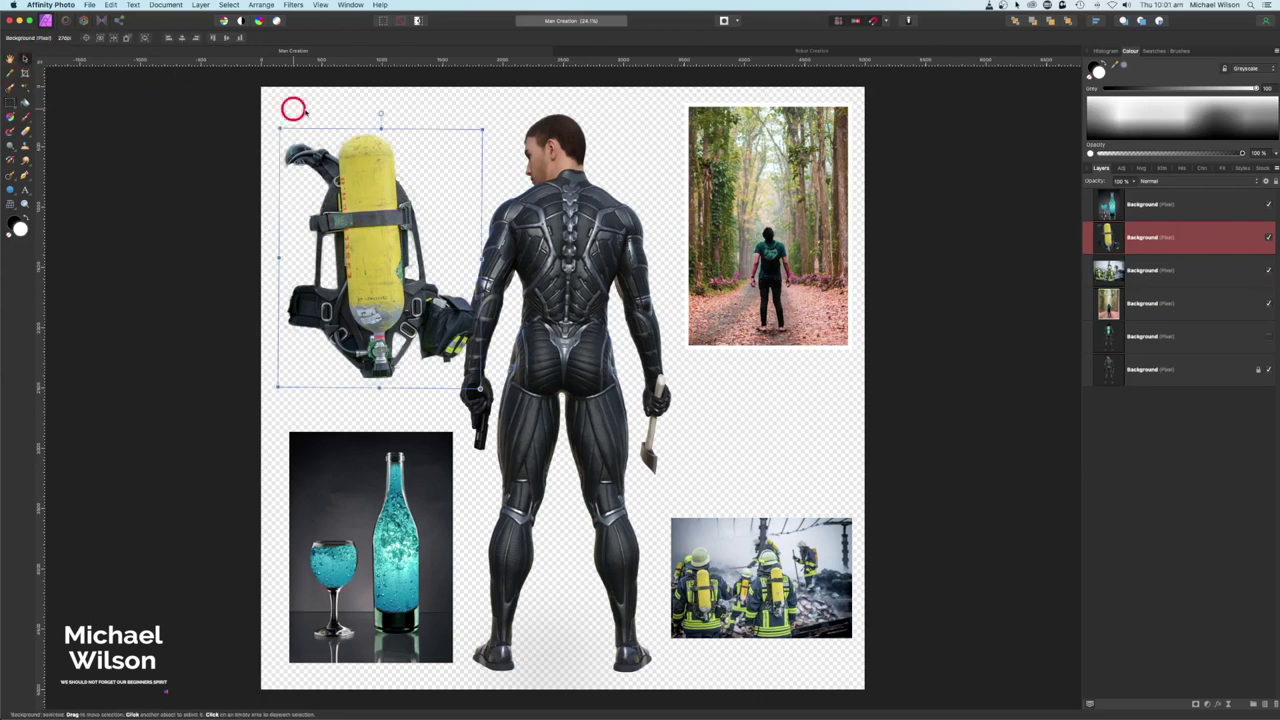
pyautogui.moveTo(384, 113); pyautogui.dragTo(387, 115)
pyautogui.click(9, 106)
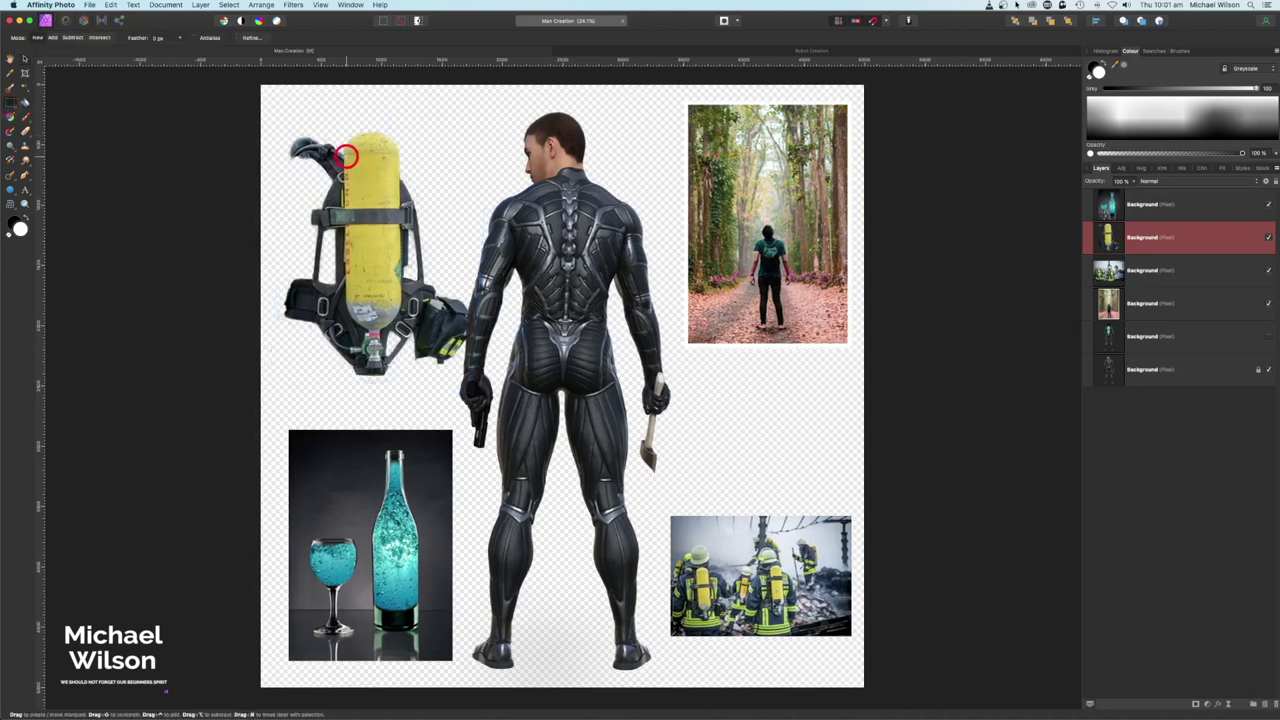
# Cut a rectangular area from the tank's upper part, above the strap, and place it on its own layer.
pyautogui.moveTo(346, 156)
pyautogui.mouseDown()
pyautogui.moveTo(356, 209)
pyautogui.moveTo(394, 200)
pyautogui.mouseUp()
pyautogui.press('Delete')
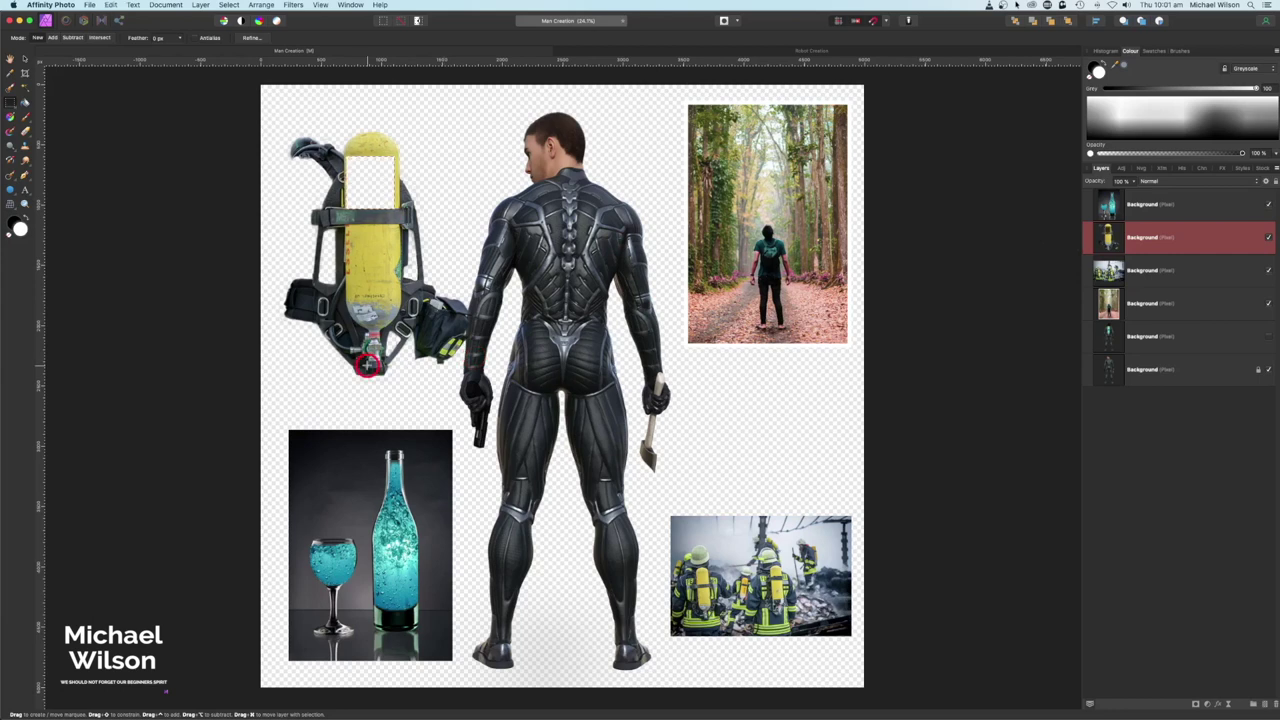
pyautogui.press('super+j')
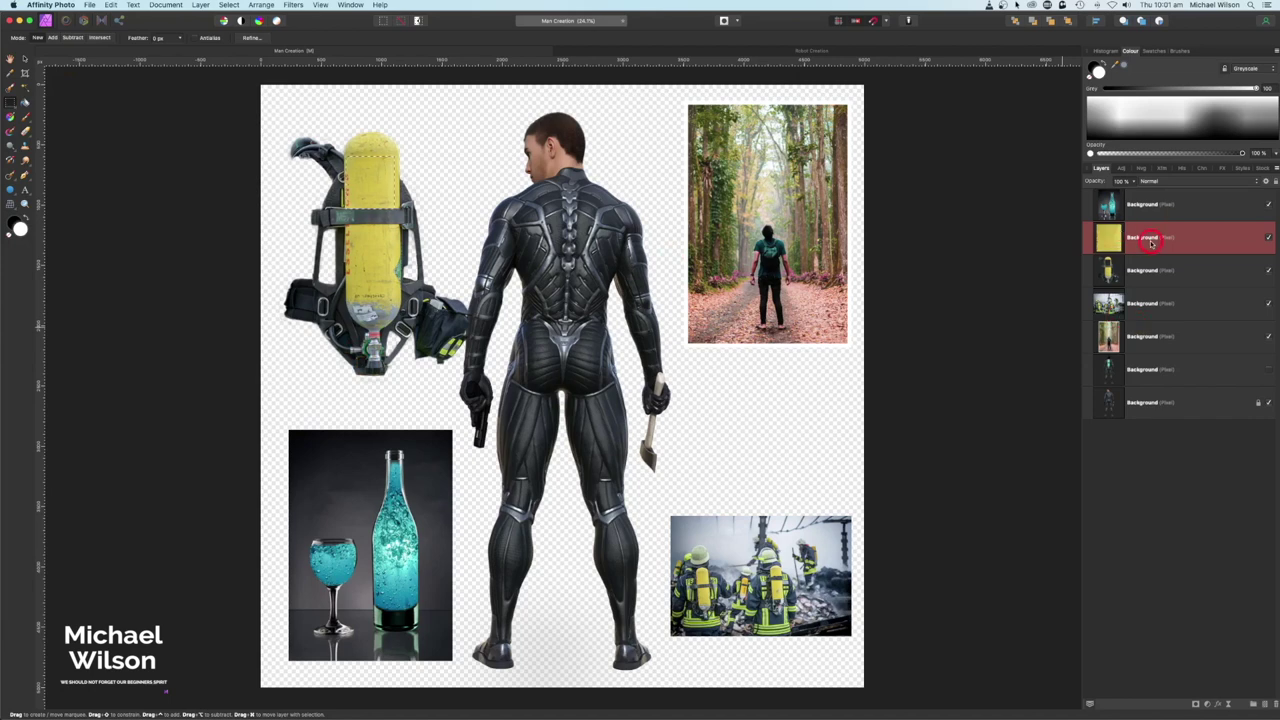
# Apply the 3D layer effect to the rectangular yellow panel layer.
pyautogui.moveTo(1135, 240); pyautogui.dragTo(1114, 255)
pyautogui.moveTo(1146, 240); pyautogui.dragTo(1128, 238)
pyautogui.click(1219, 705)
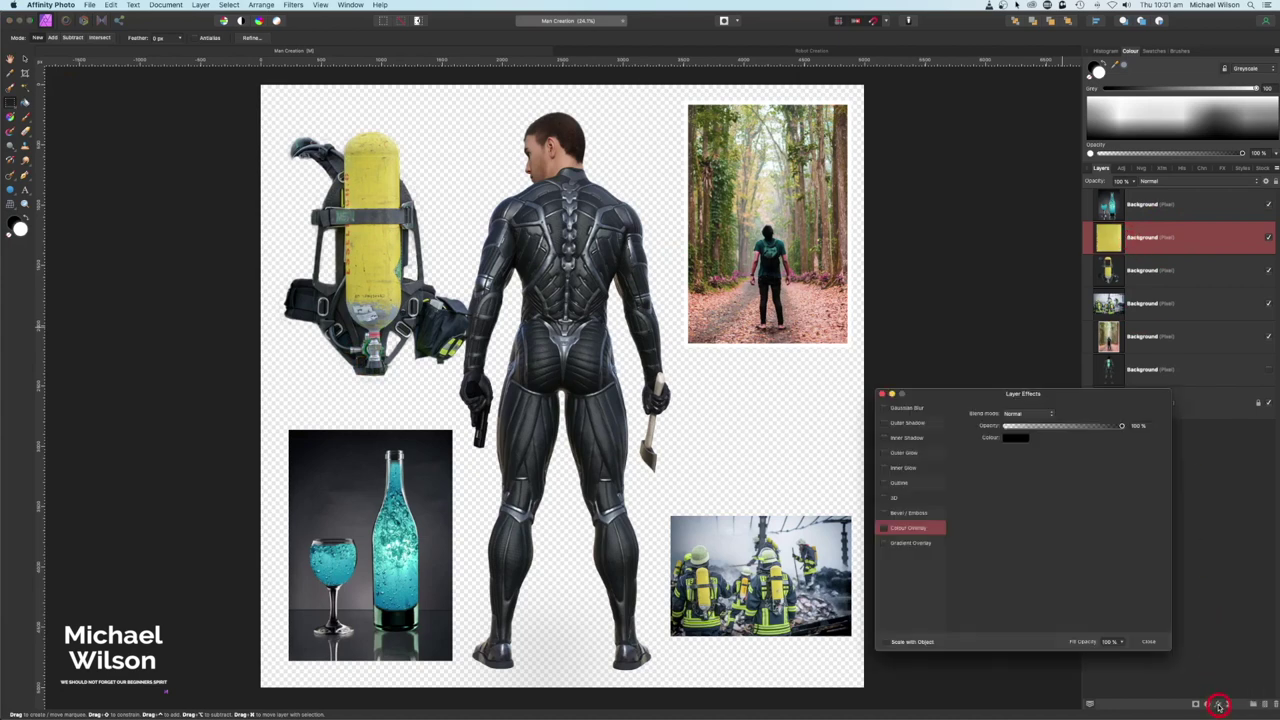
pyautogui.click(888, 498)
pyautogui.click(884, 394)
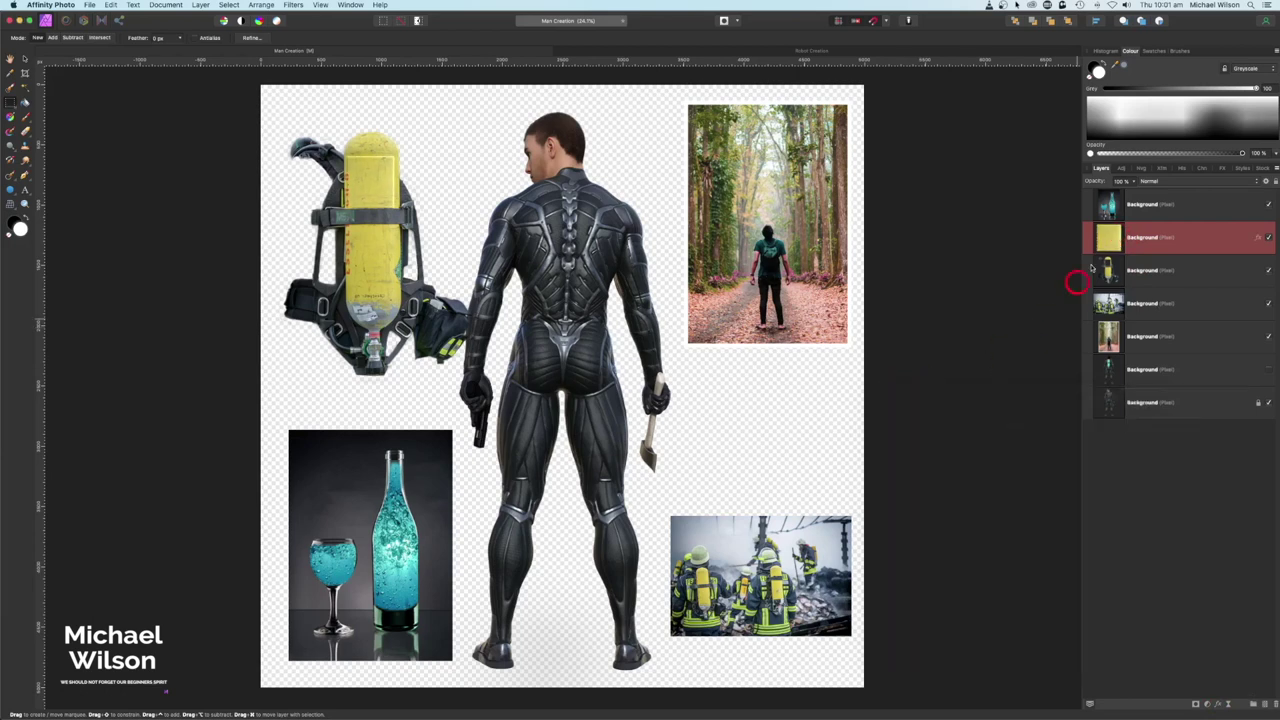
# Select an inset area of the raised yellow panel and delete it, leaving a thin frame around a window.
pyautogui.click(1107, 237)
pyautogui.click(1110, 206)
pyautogui.press('Delete')
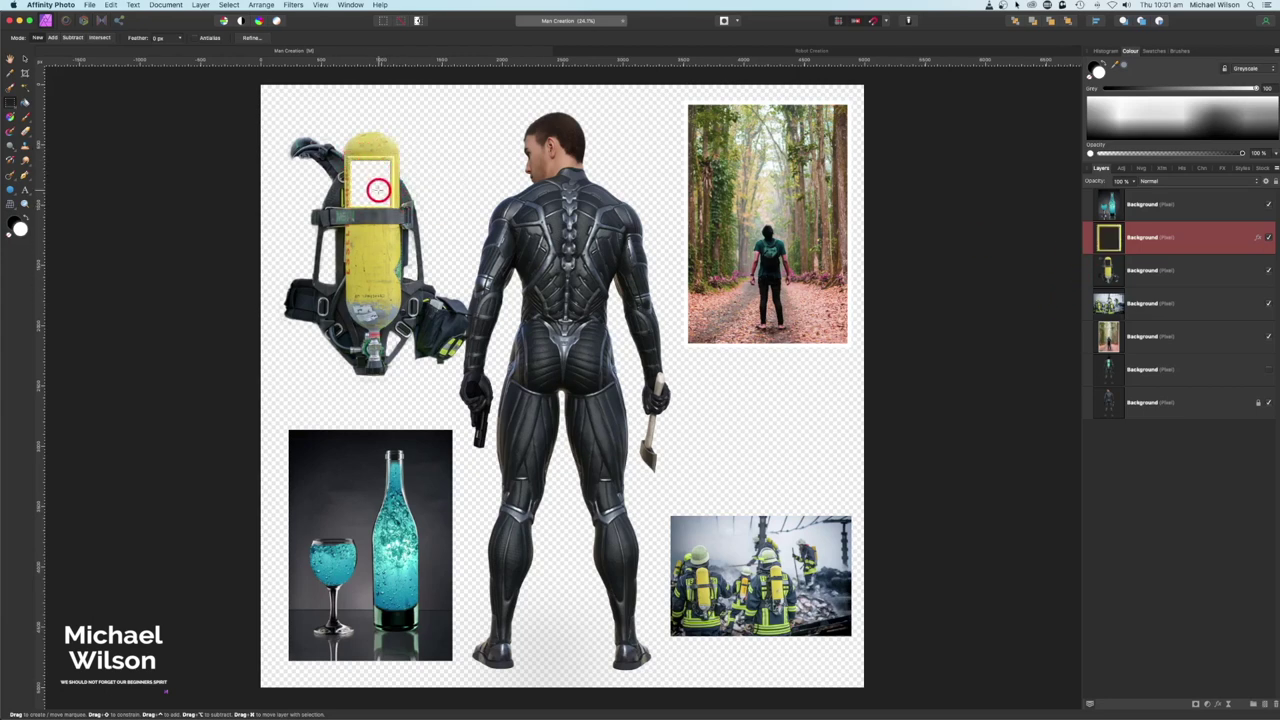
# Copy a rectangular area of the blue liquid in the bottle photo onto its own layer.
pyautogui.click(1188, 214)
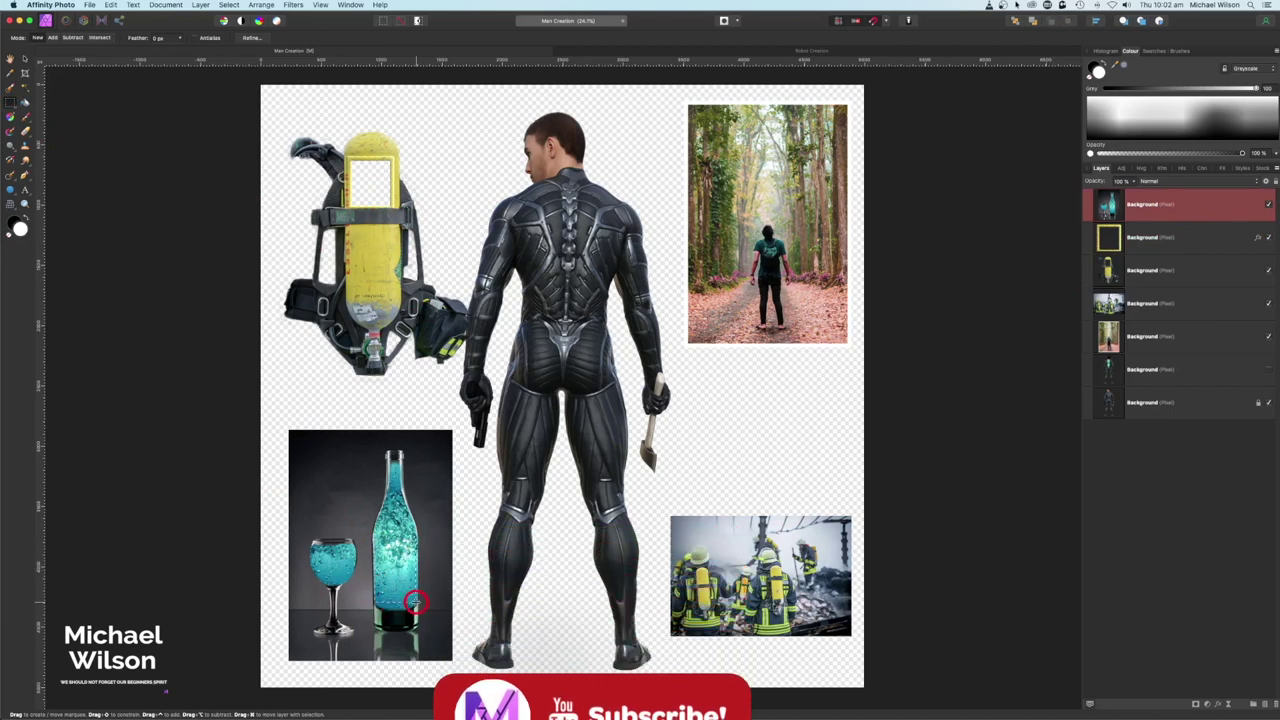
pyautogui.press('super+j')
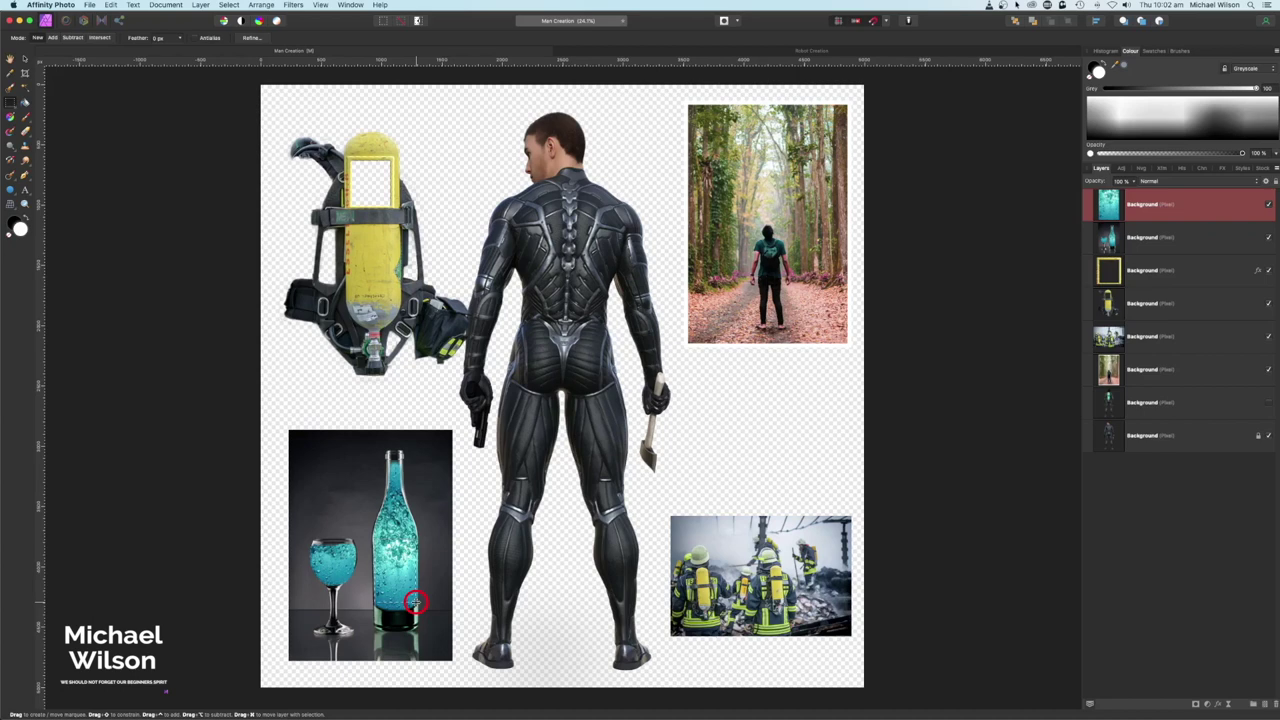
# Move the liquid piece onto the air tank, place its layer beneath the yellow frame layer, and resize it to fill the window.
pyautogui.click(27, 62)
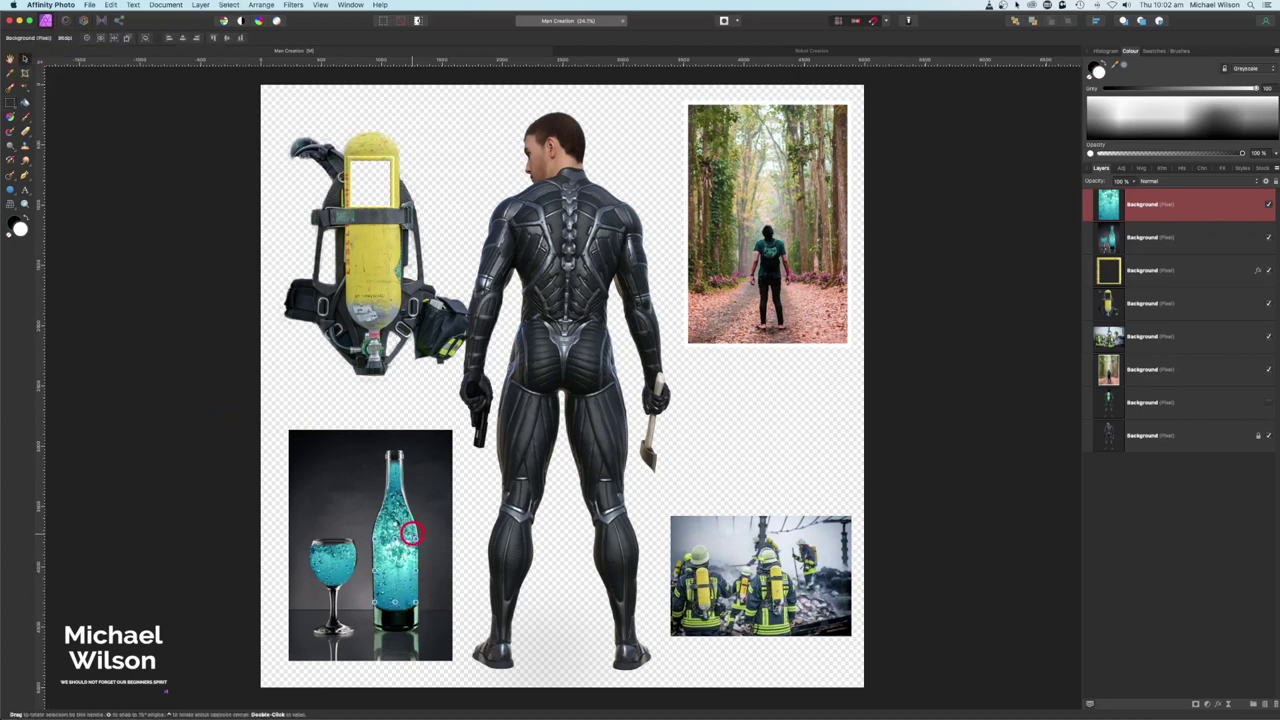
pyautogui.moveTo(405, 552); pyautogui.dragTo(378, 170)
pyautogui.moveTo(1147, 218); pyautogui.dragTo(1140, 272)
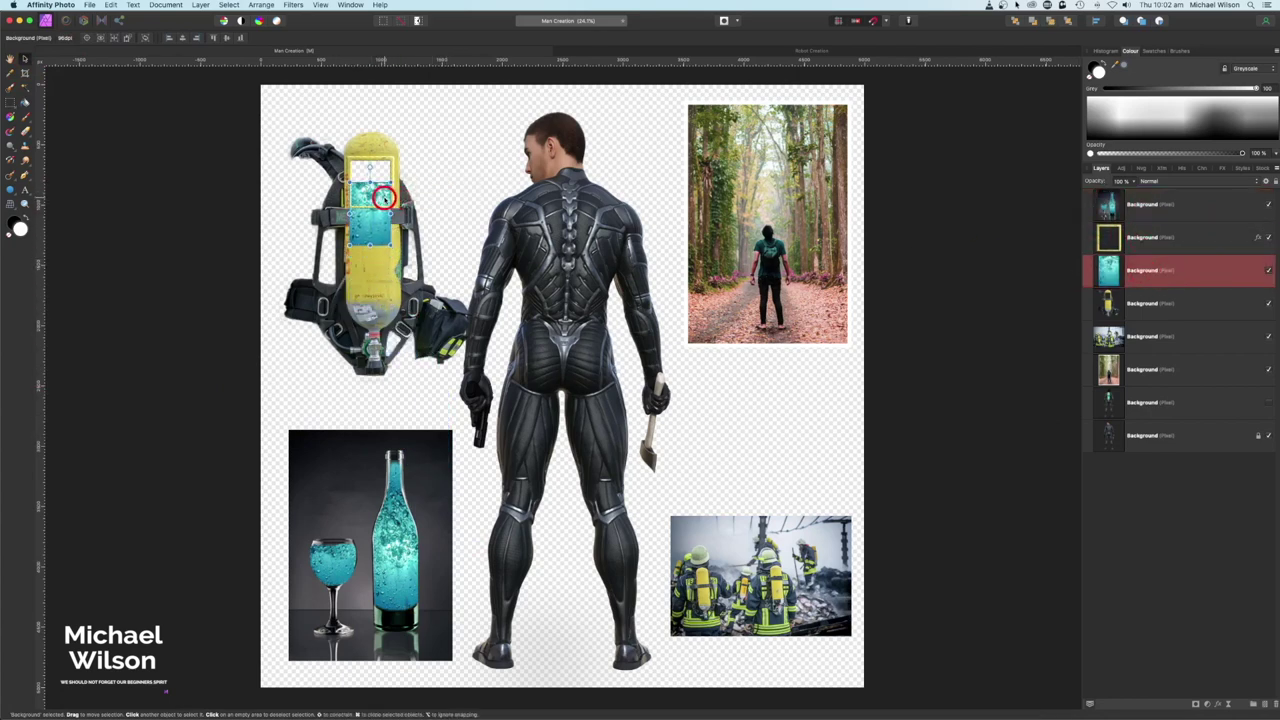
pyautogui.moveTo(388, 204); pyautogui.dragTo(385, 180)
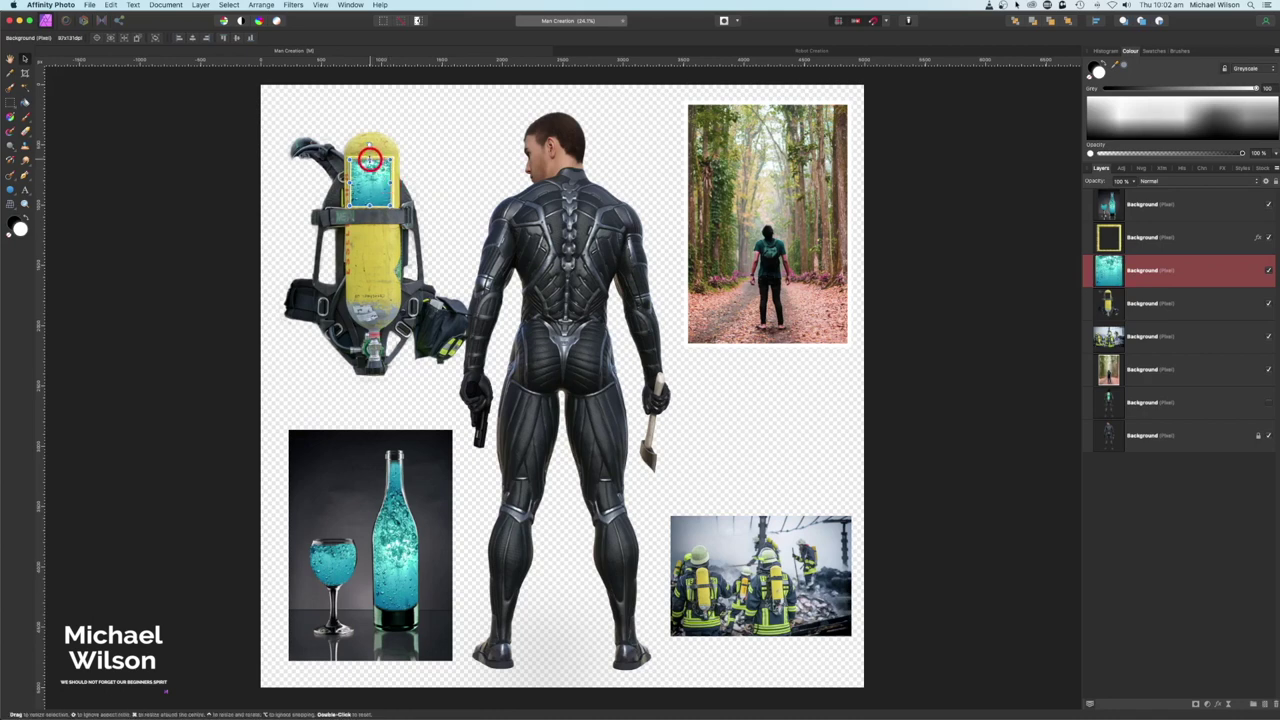
pyautogui.click(284, 198)
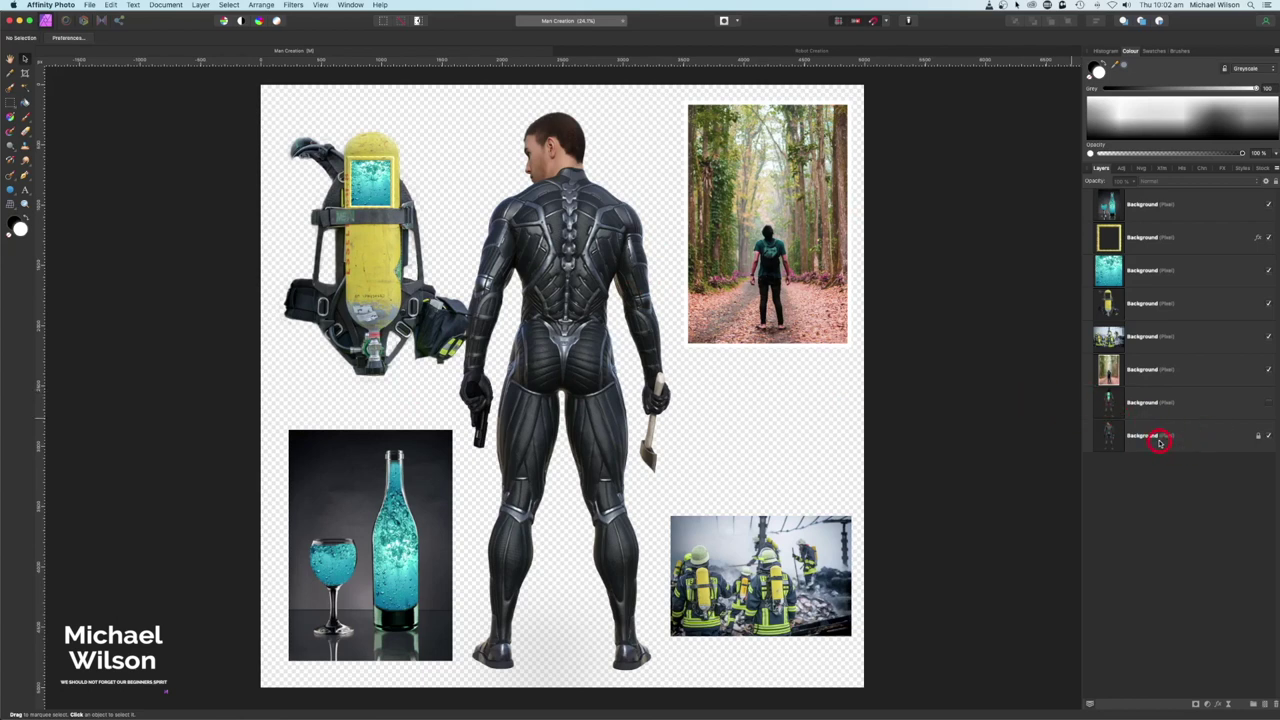
# Compare the original man with the finished version, leaving the original layer hidden and the finished man with the air tank shown.
pyautogui.click(1268, 440)
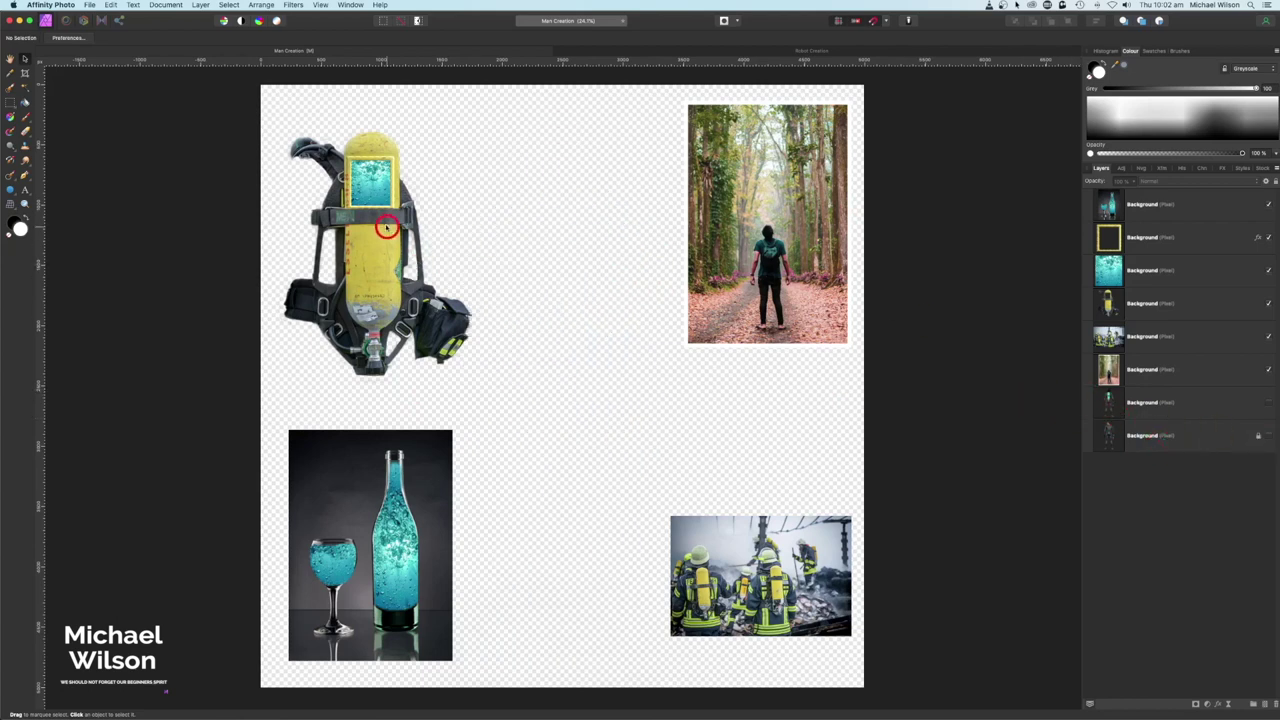
pyautogui.click(1269, 404)
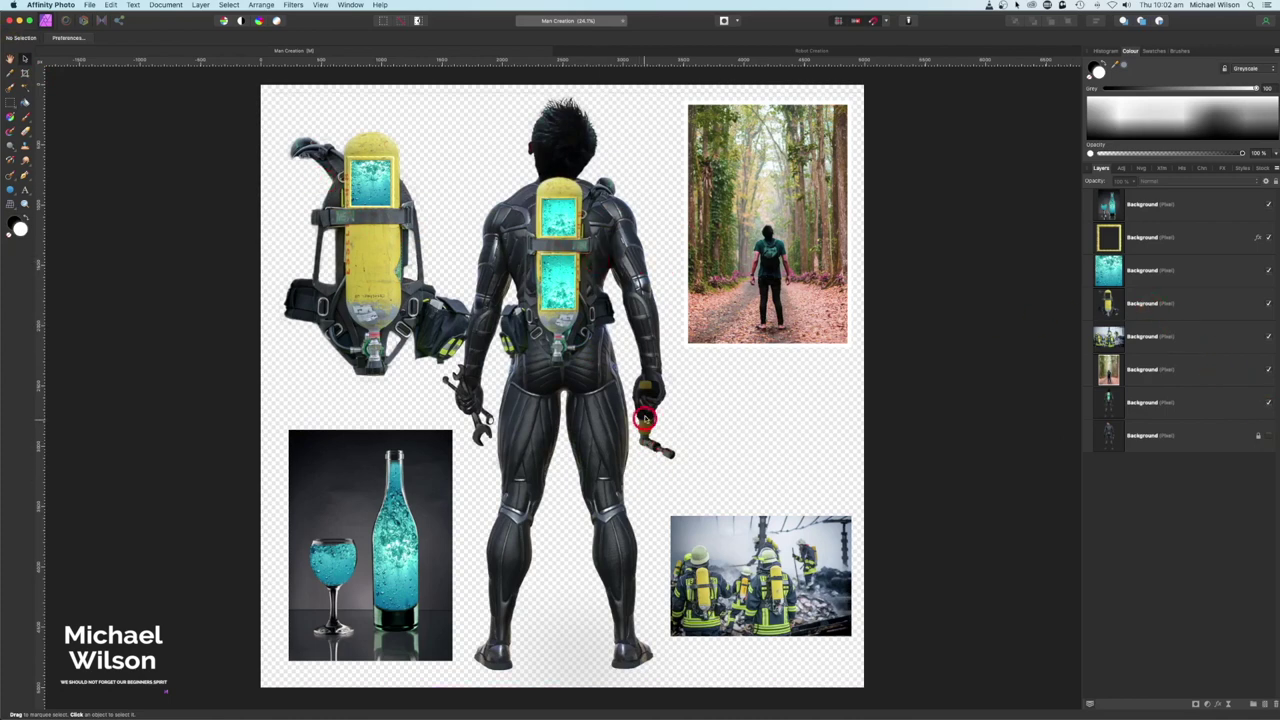
pyautogui.click(1267, 441)
pyautogui.click(1267, 438)
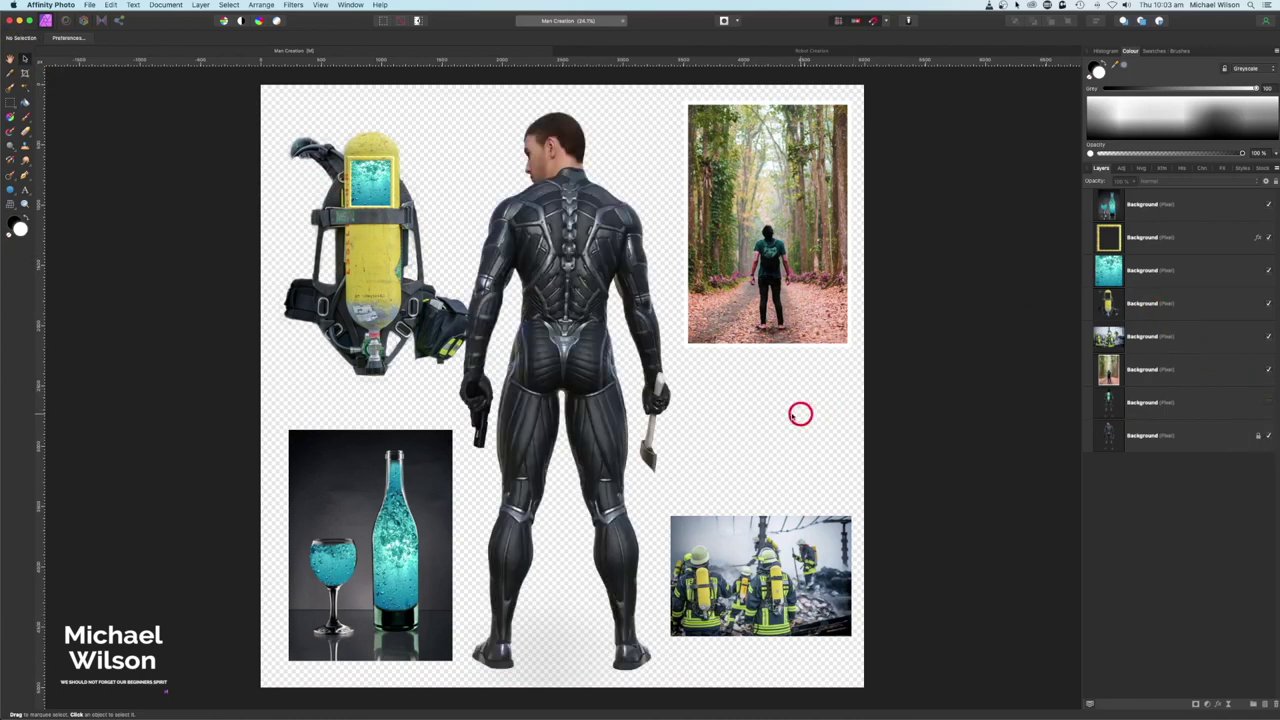
pyautogui.click(1265, 434)
pyautogui.click(1268, 403)
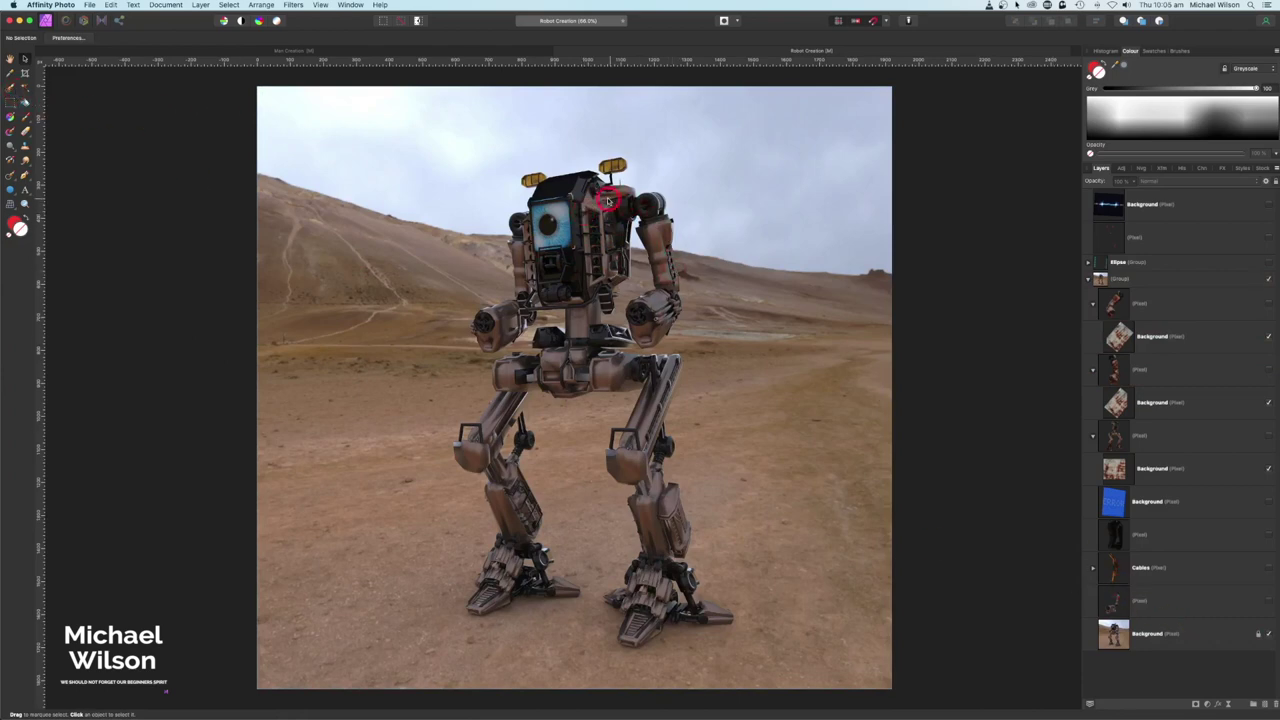
# In the Robot Creation document, hide the desert background photo and show the rusted robot body and both arm layers.
pyautogui.click(1268, 436)
pyautogui.click(1268, 636)
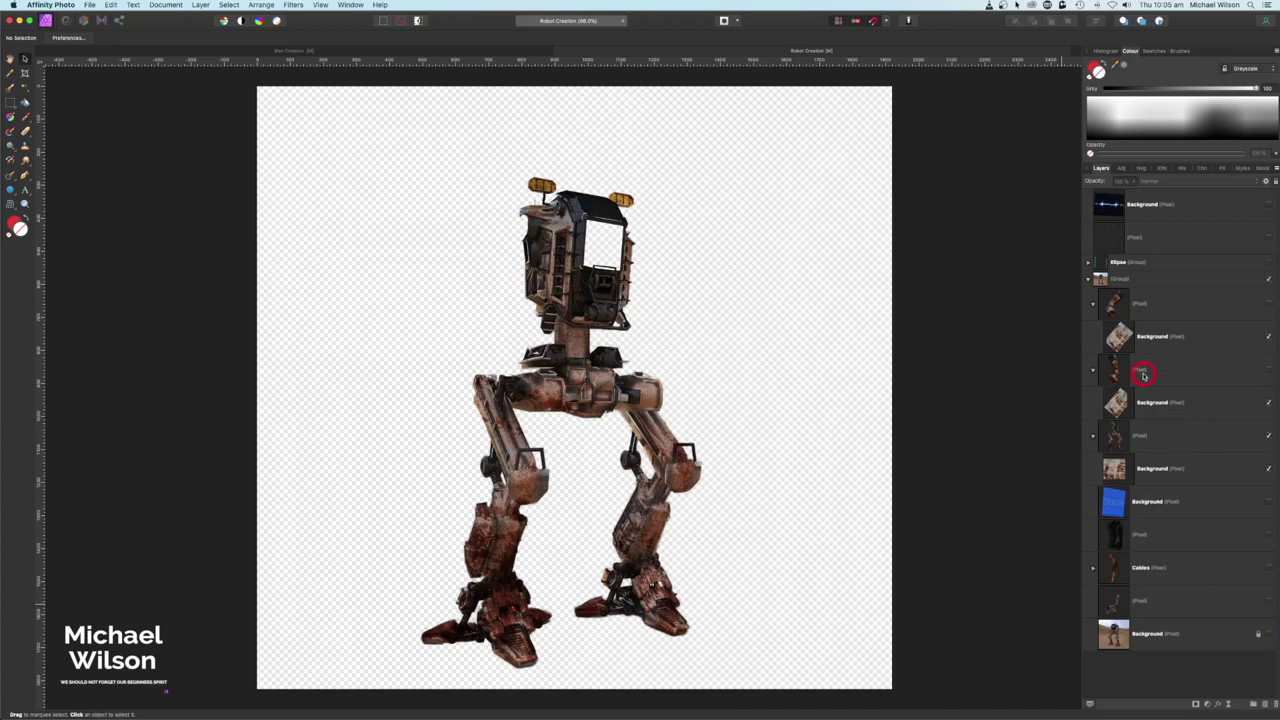
pyautogui.click(1268, 370)
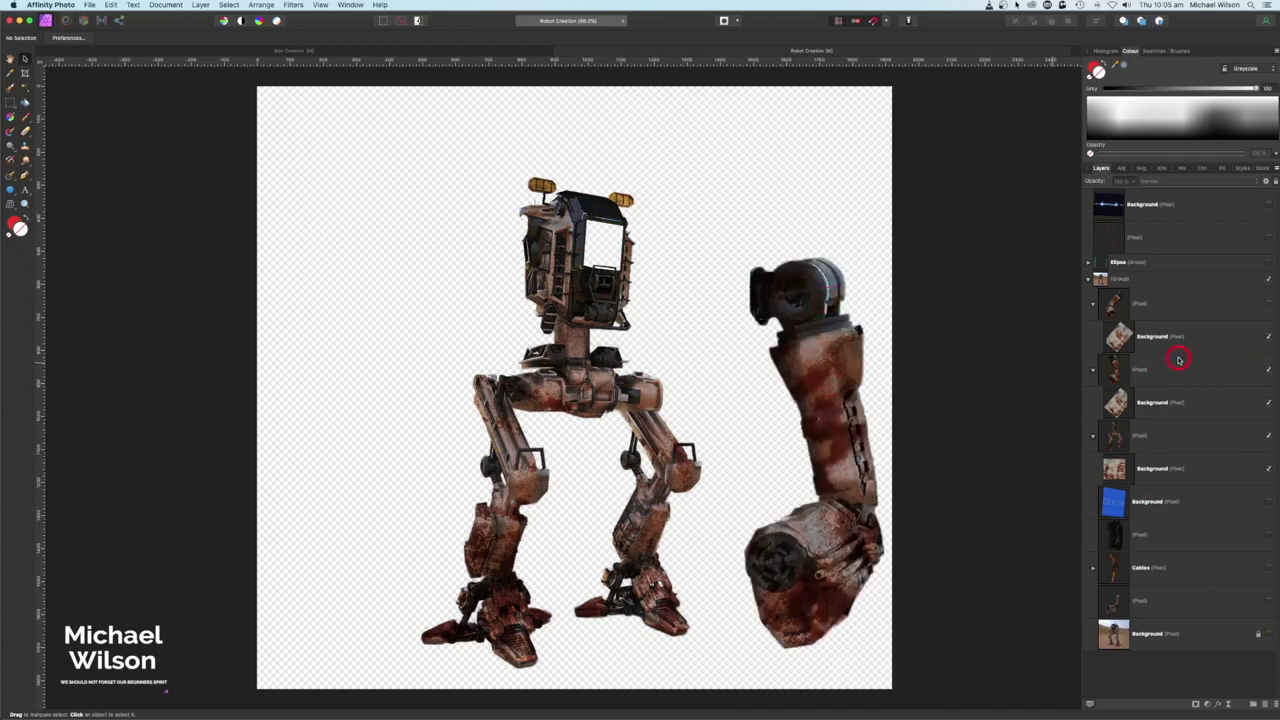
pyautogui.click(1268, 304)
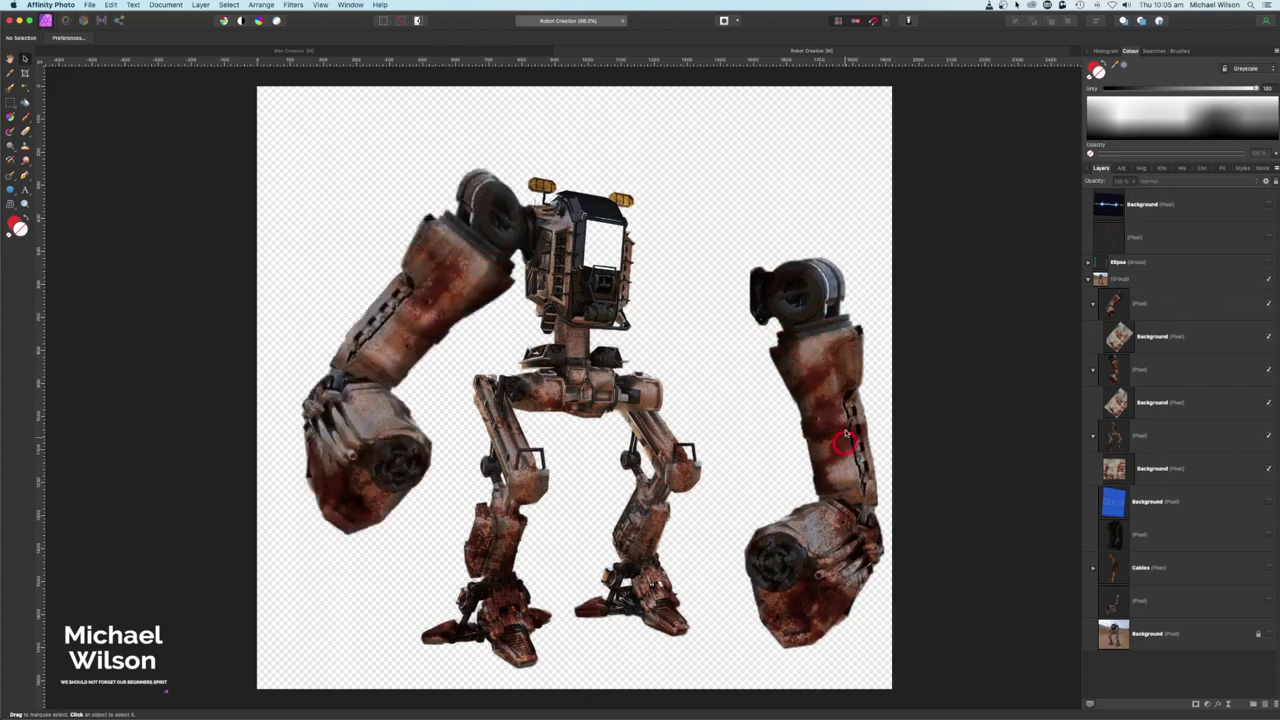
# Shift the rust texture clipped inside the robot's raised arm slightly up and to the left.
pyautogui.click(1122, 333)
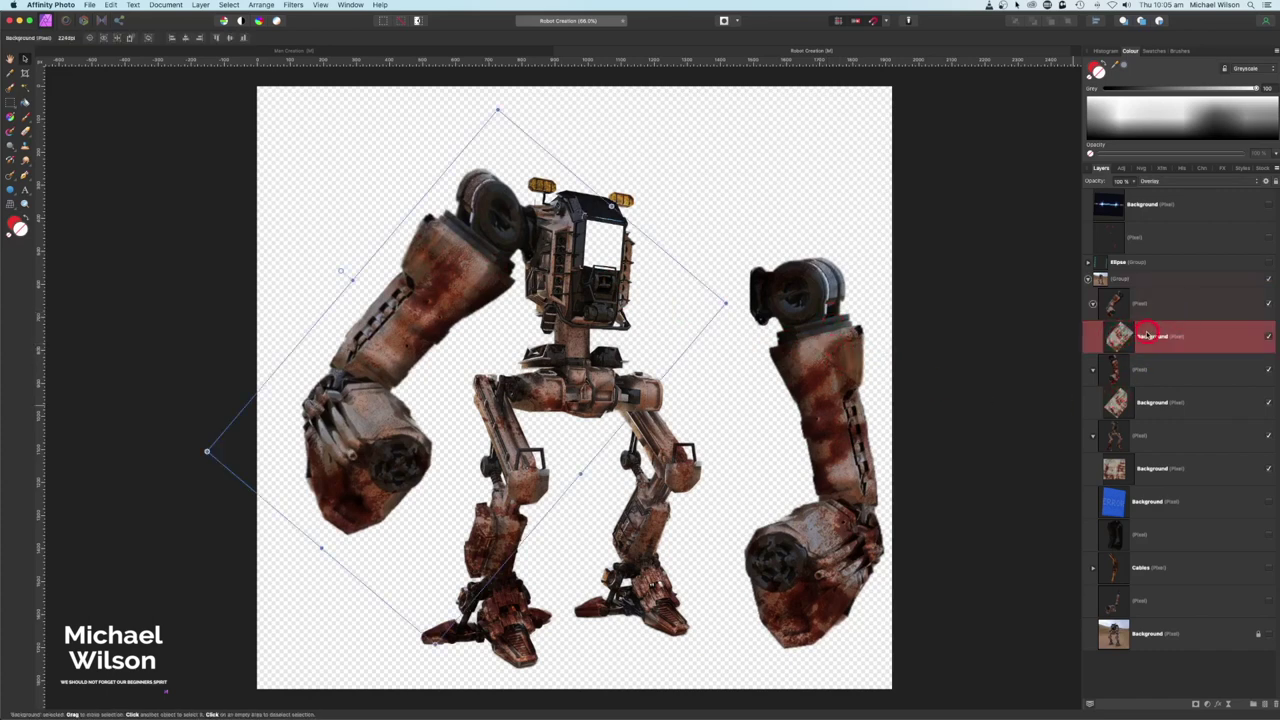
pyautogui.moveTo(458, 302)
pyautogui.mouseDown()
pyautogui.moveTo(433, 279)
pyautogui.moveTo(440, 318)
pyautogui.moveTo(445, 275)
pyautogui.moveTo(433, 301)
pyautogui.moveTo(455, 281)
pyautogui.moveTo(441, 288)
pyautogui.mouseUp()
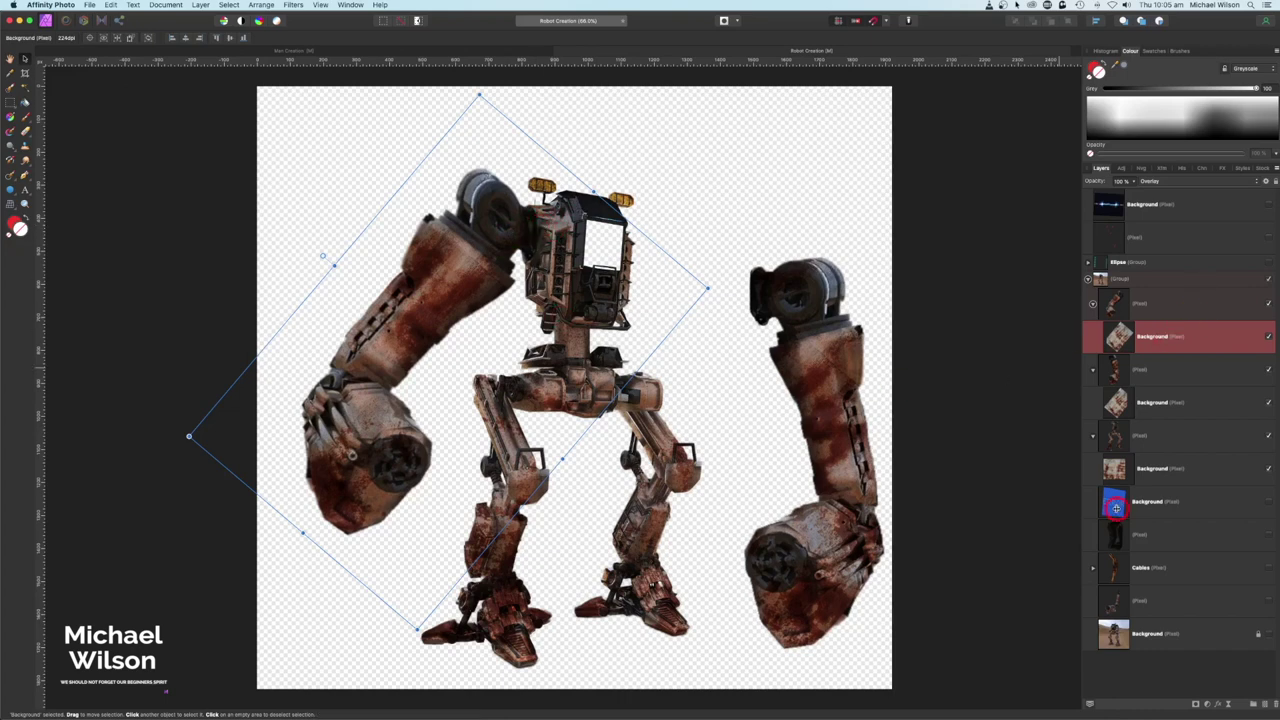
# Show the blue ERROR screen, the Cables layer and the black connector part on the robot's body.
pyautogui.click(1269, 502)
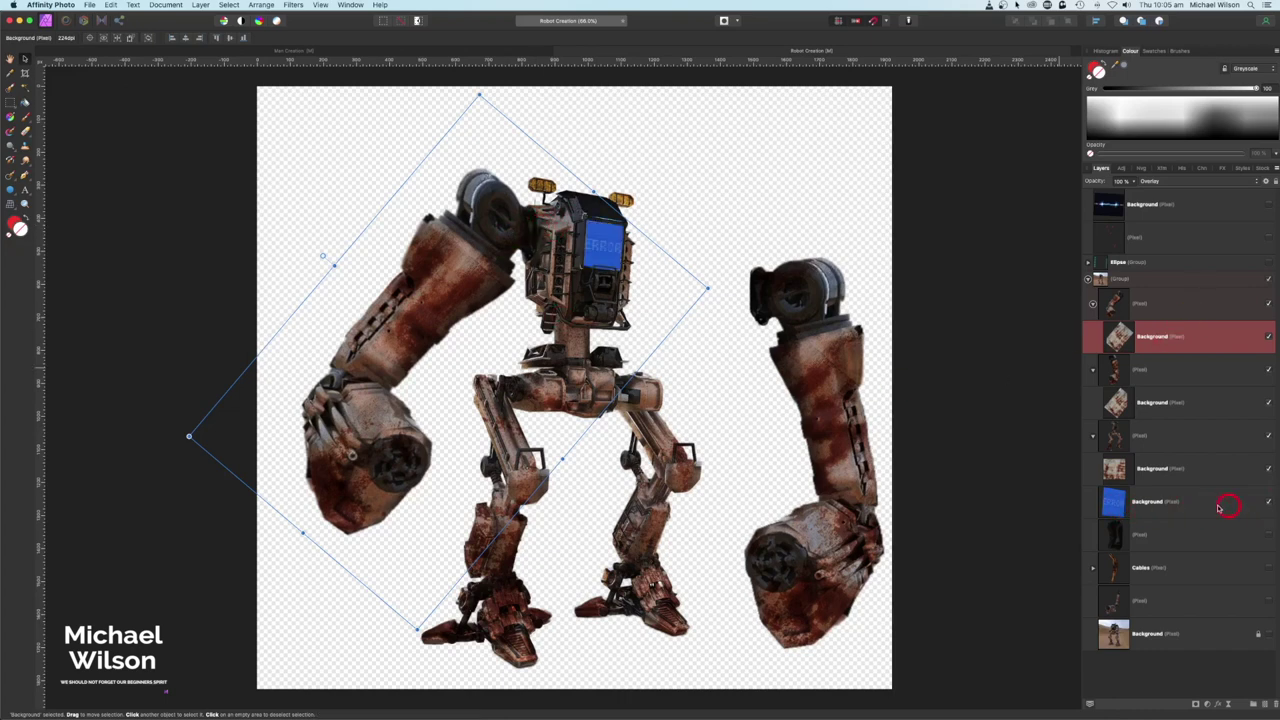
pyautogui.click(1130, 502)
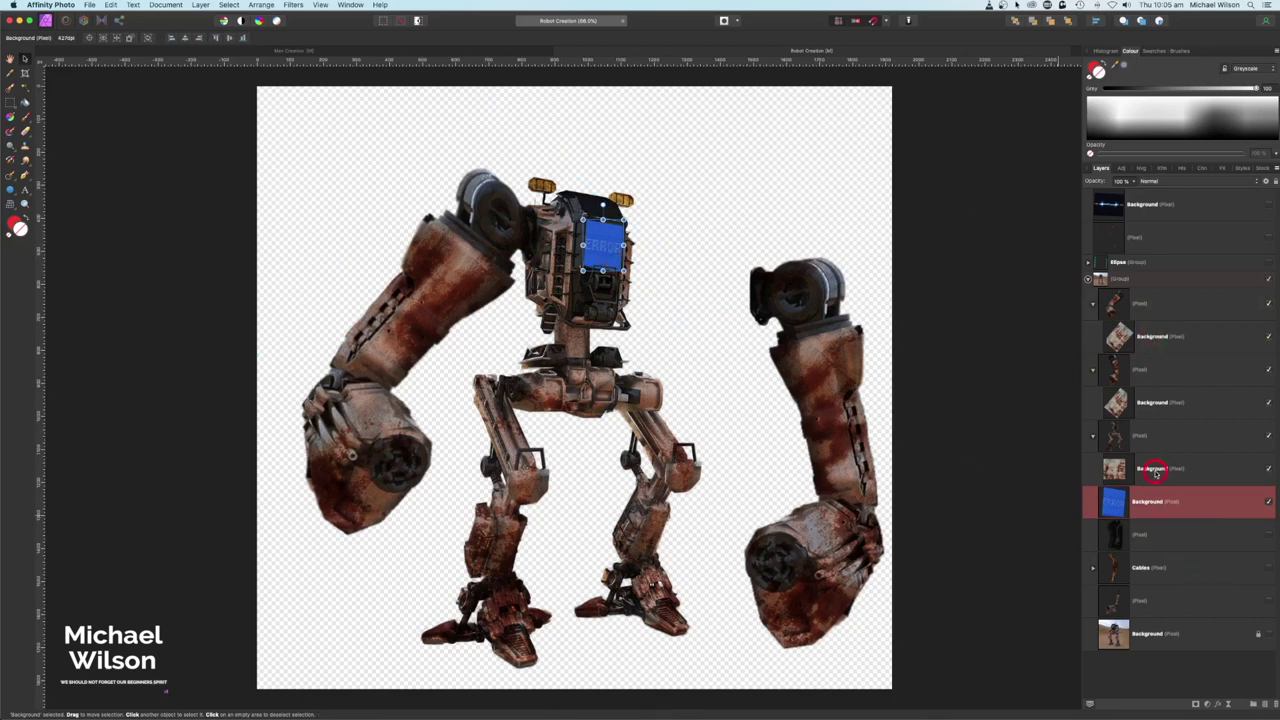
pyautogui.click(1268, 569)
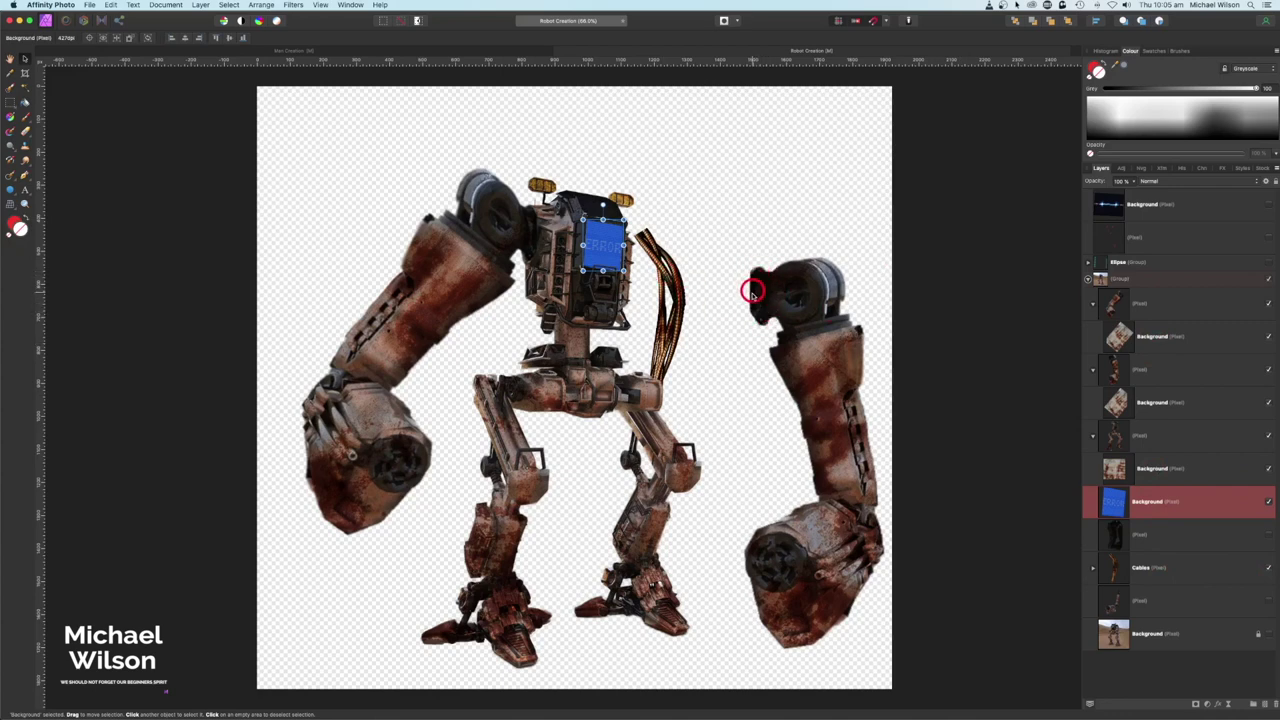
pyautogui.click(1269, 537)
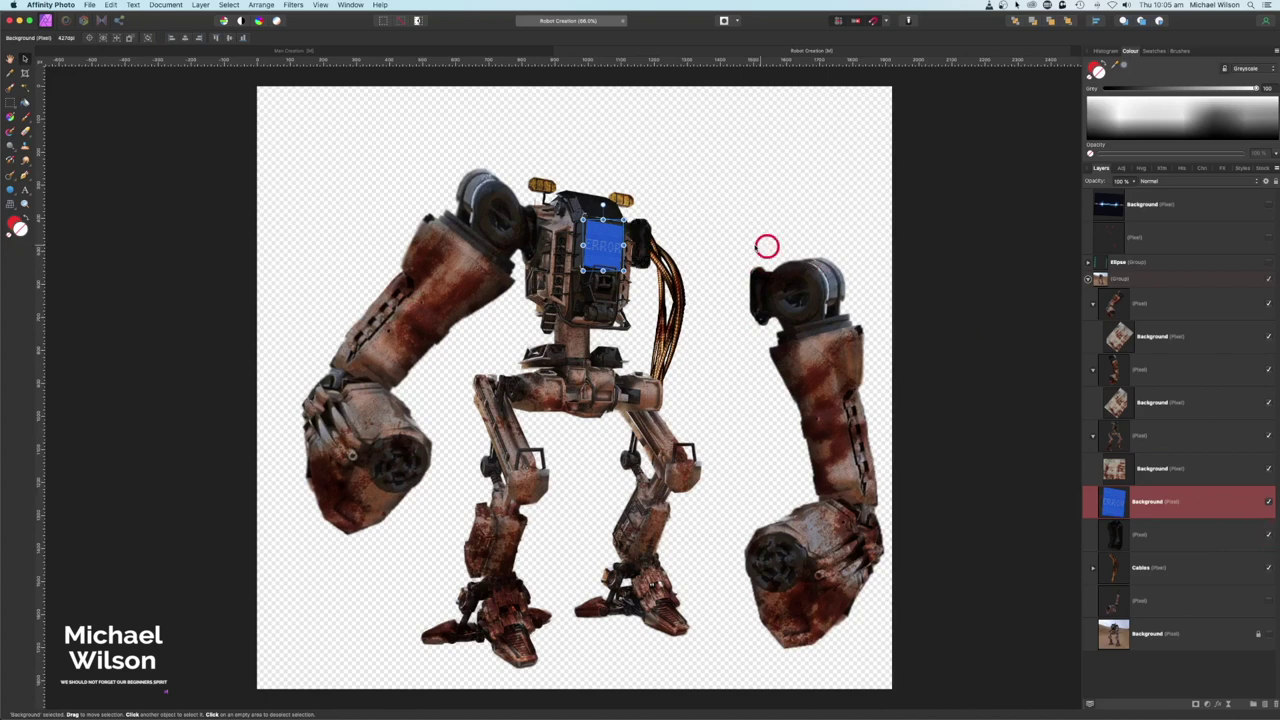
# Show the Ellipse group of glowing rings and the pixel layer above it, collapse the group, and return to the Man Creation document.
pyautogui.click(1093, 305)
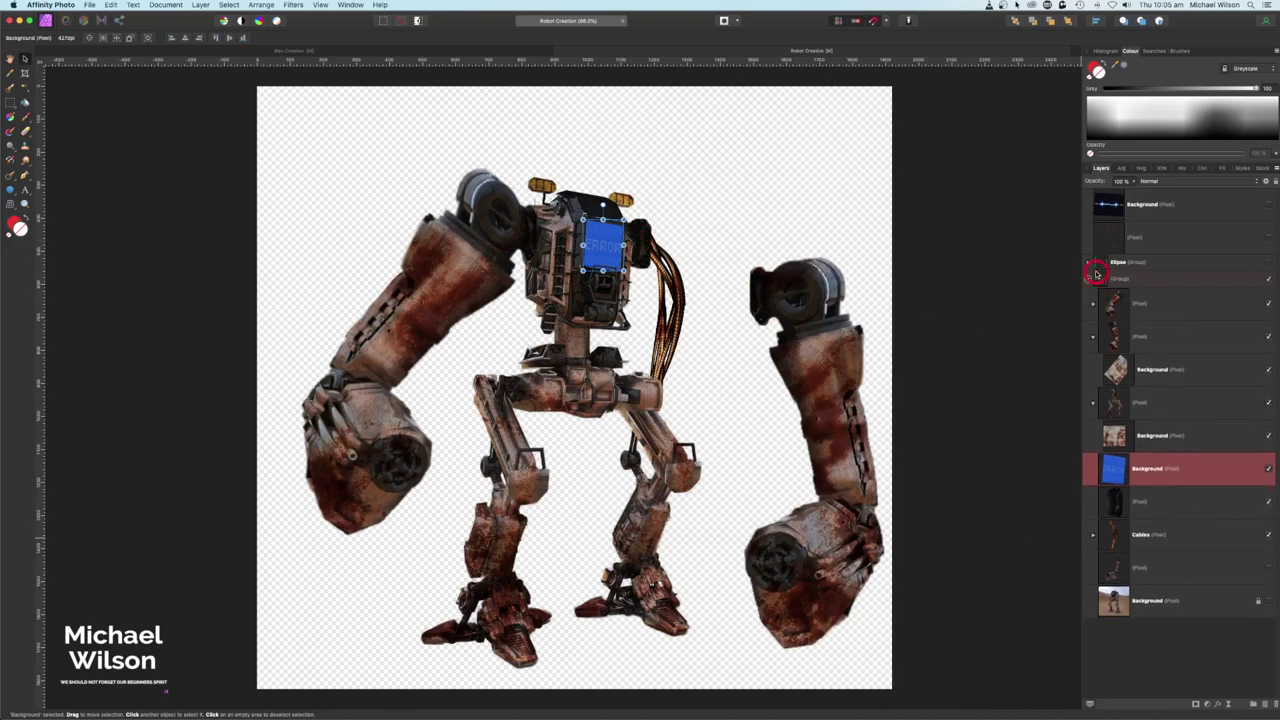
pyautogui.click(1089, 264)
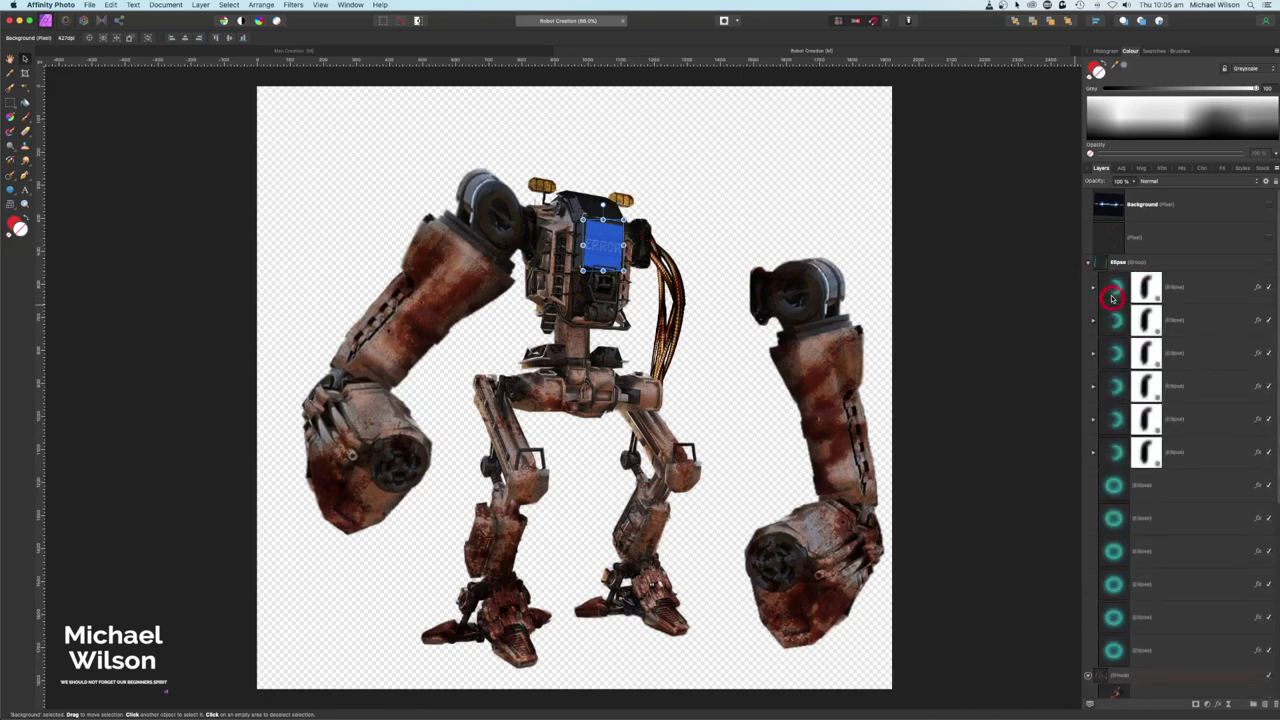
pyautogui.click(1268, 263)
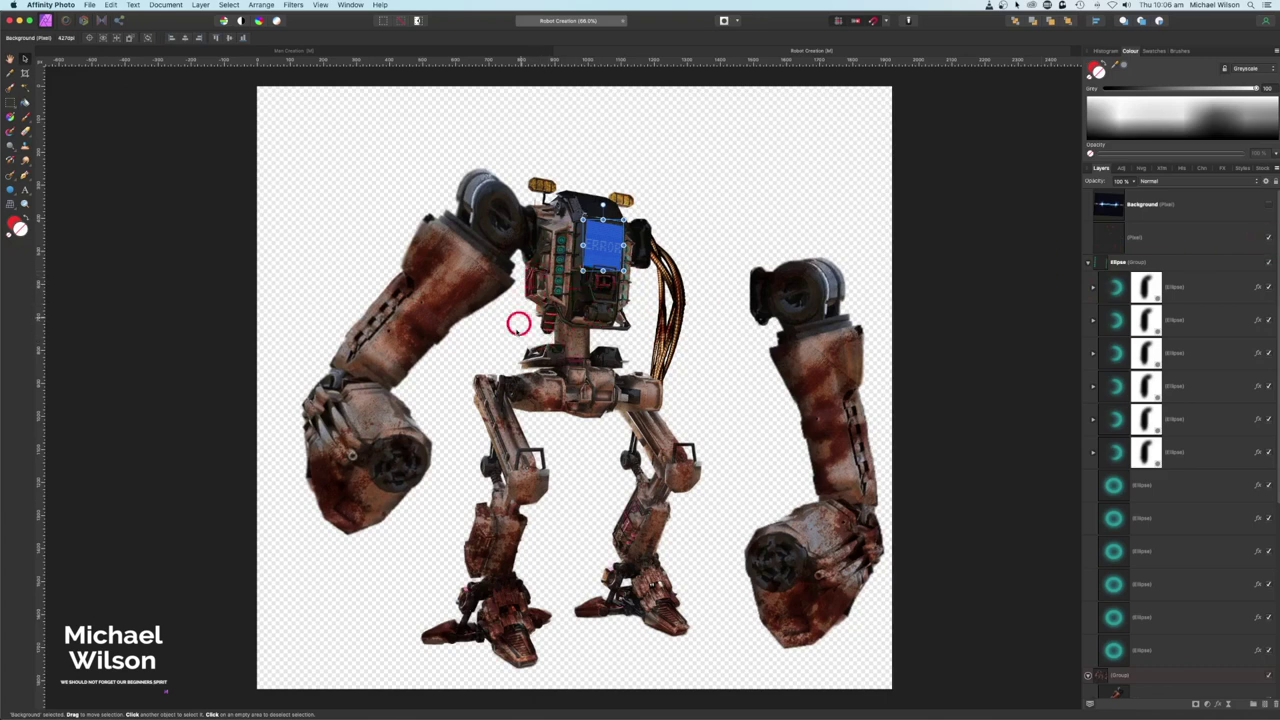
pyautogui.click(1088, 263)
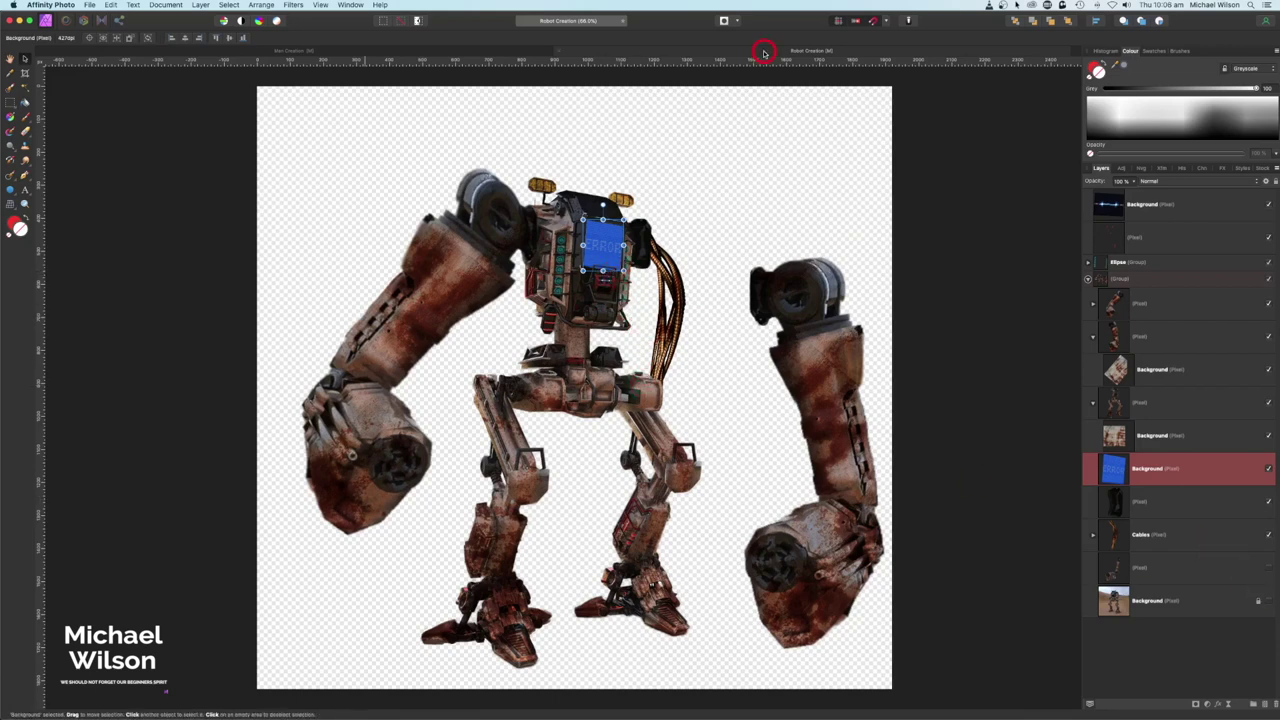
pyautogui.click(418, 52)
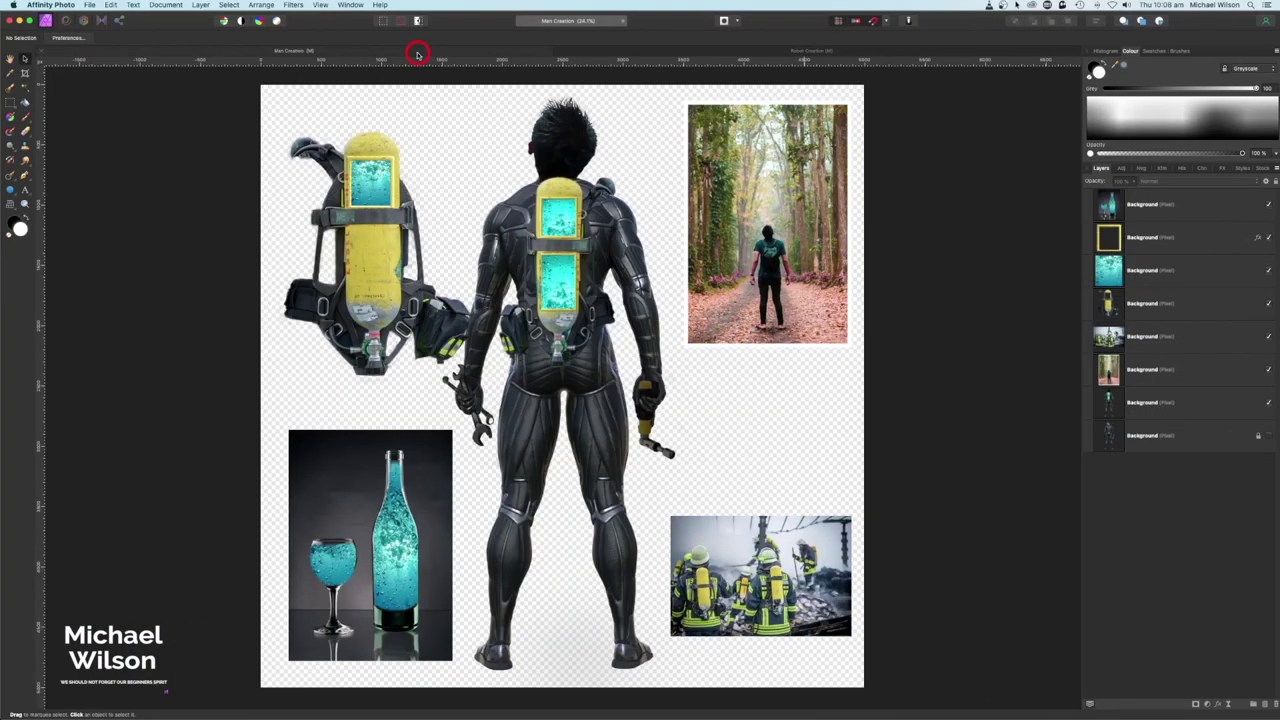